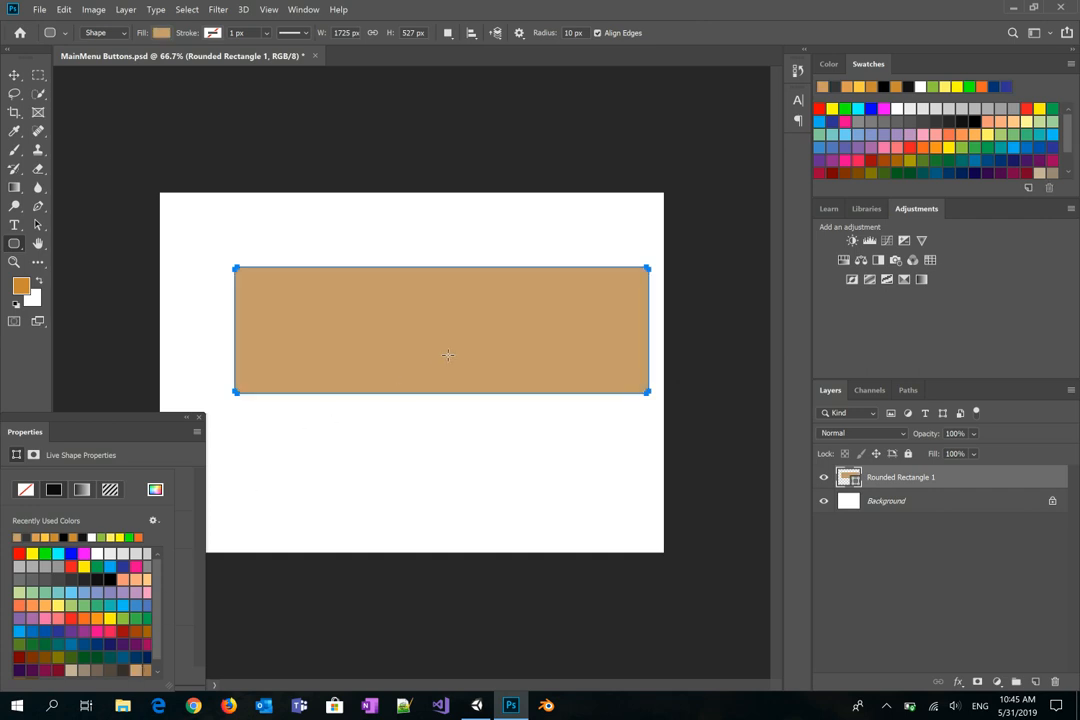
Step: Shift the tan rectangle slightly left and set its corner radius to 100 px
left_click(14, 75)
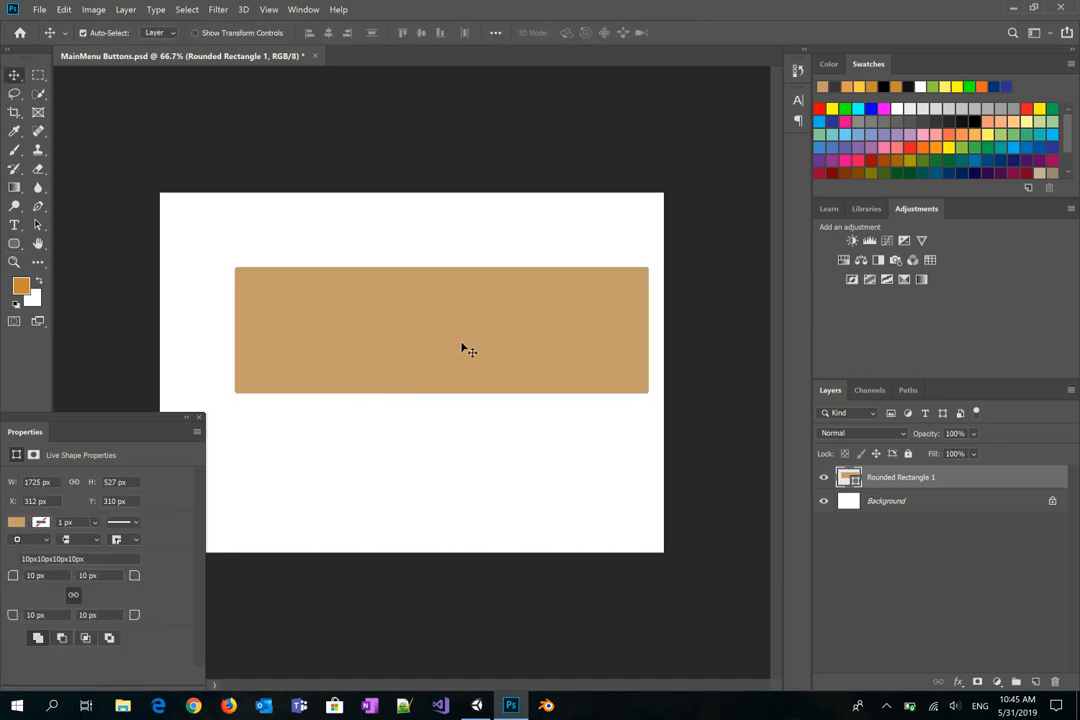
left_click_drag(465, 349, 434, 347)
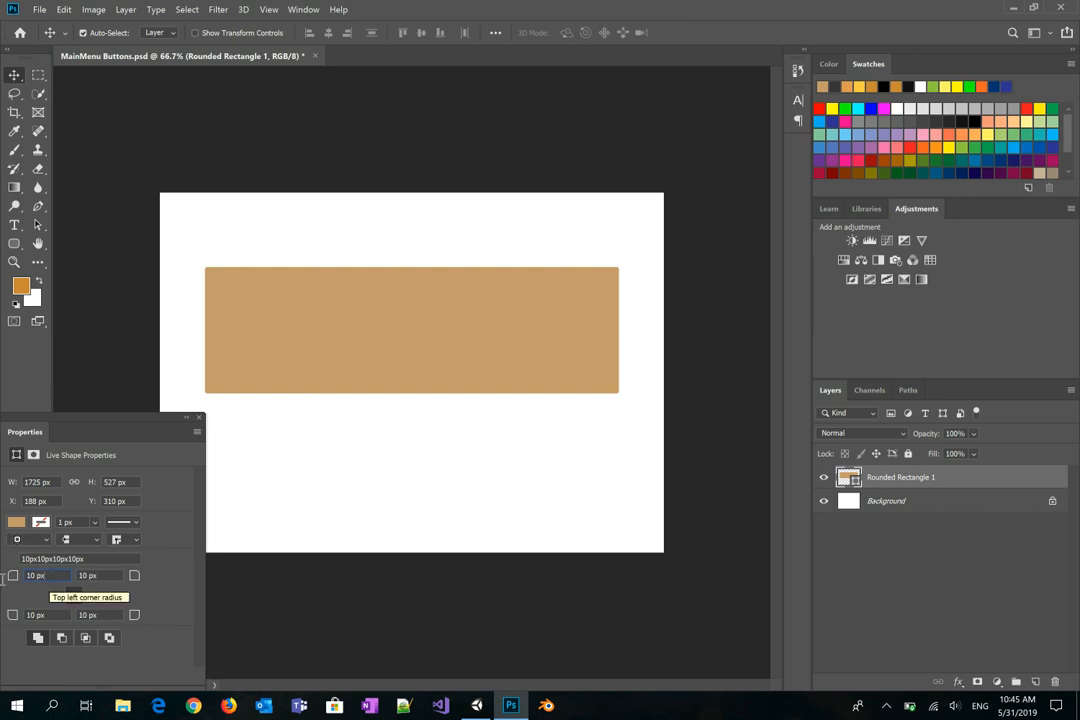
left_click_drag(49, 578, 3, 575)
type("100")
key("Return")
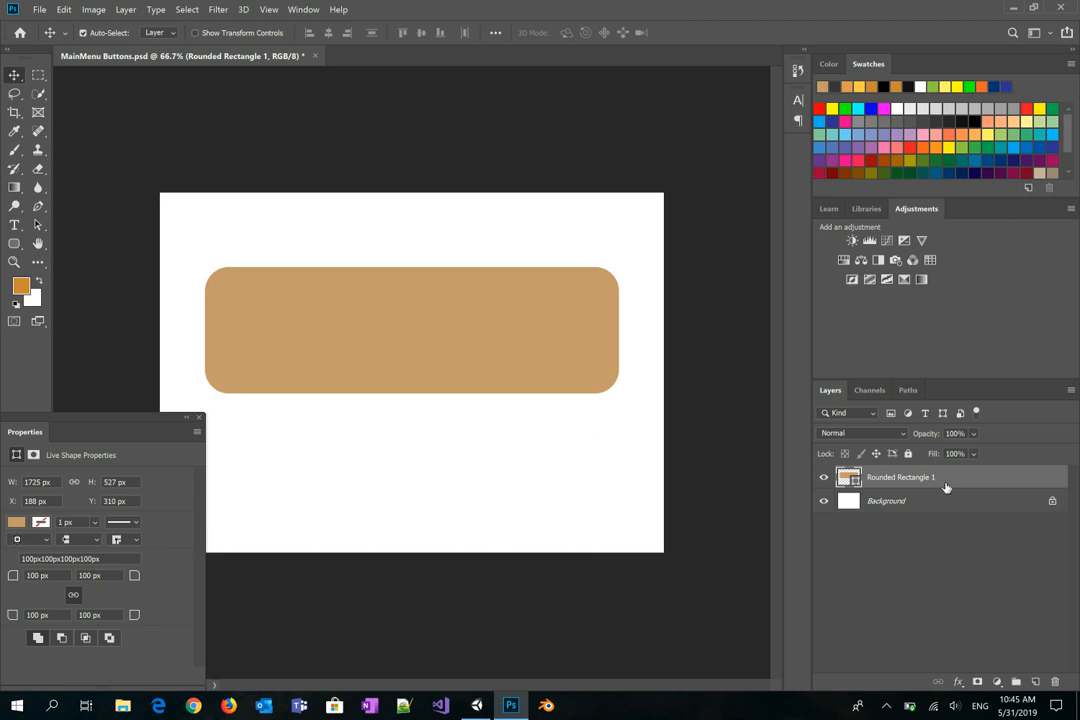
Step: Enable a Stroke in the rectangle's Layer Style, first trying an orange swatch colour
double_click(900, 483)
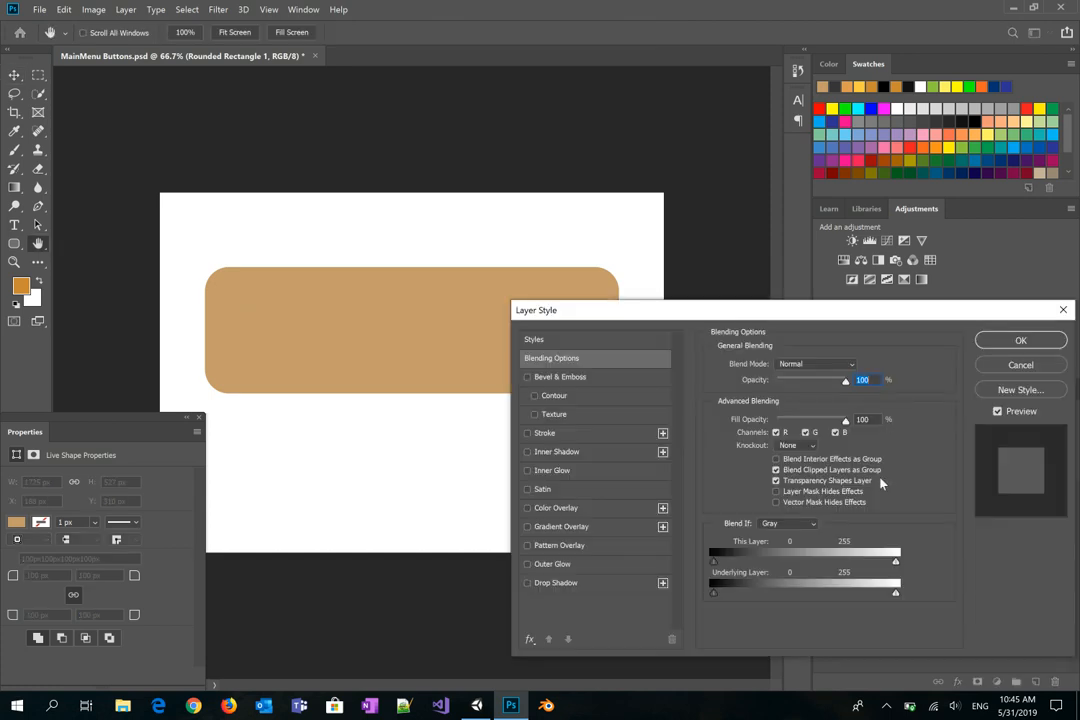
left_click_drag(766, 312, 807, 152)
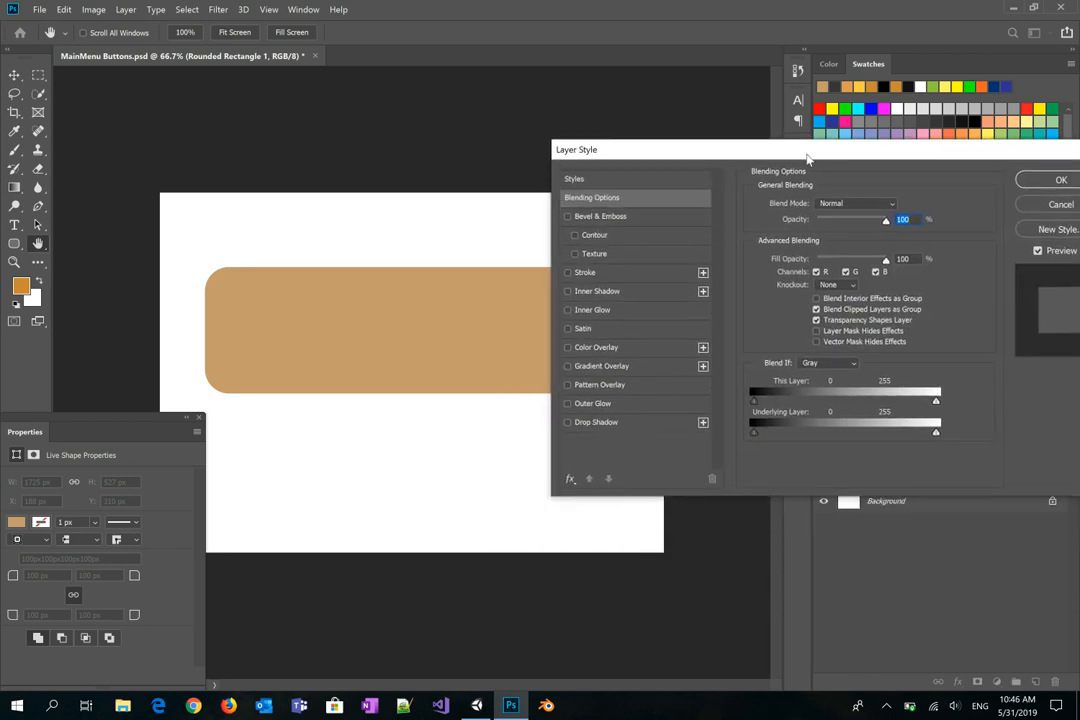
left_click(569, 274)
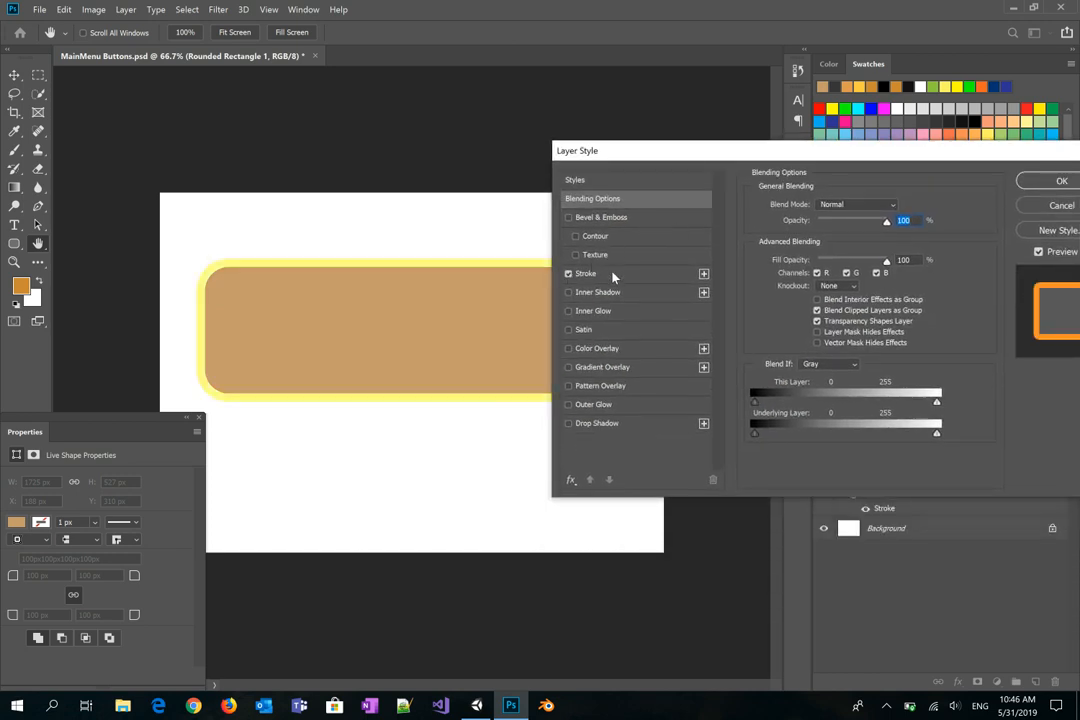
left_click(616, 276)
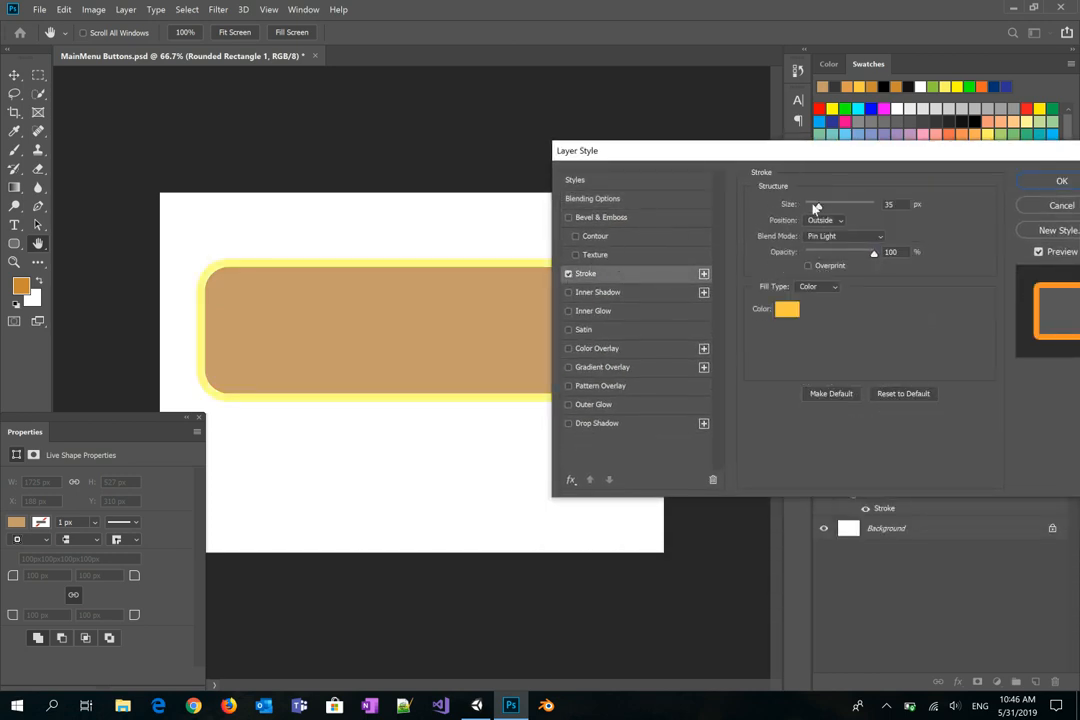
left_click(787, 311)
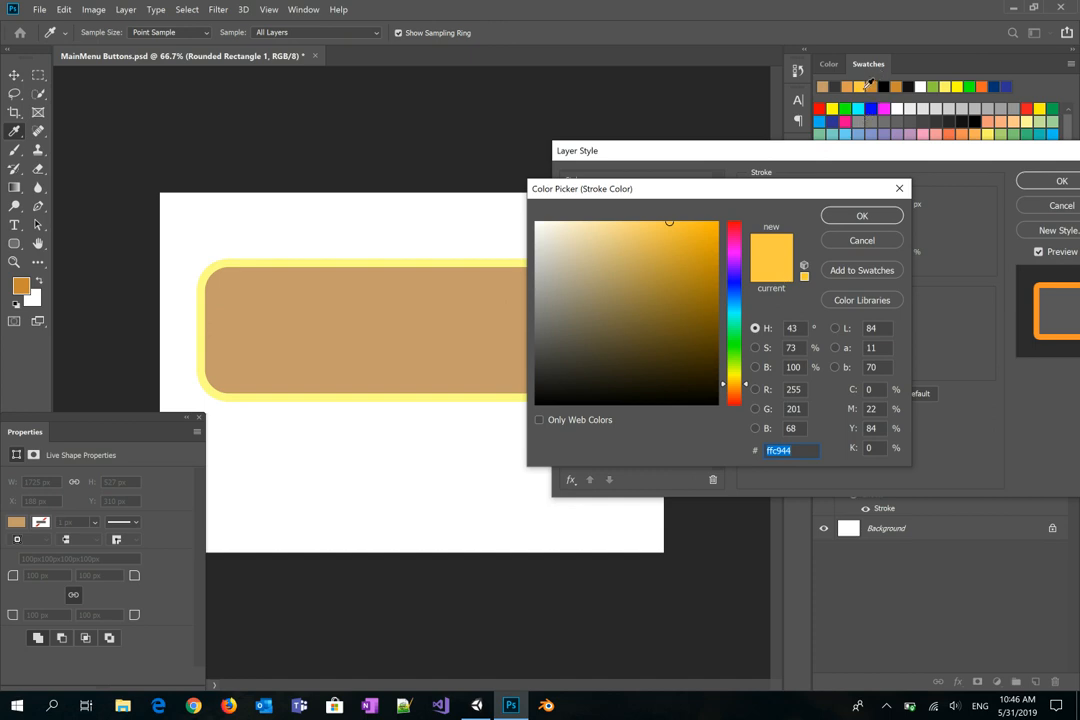
left_click(899, 86)
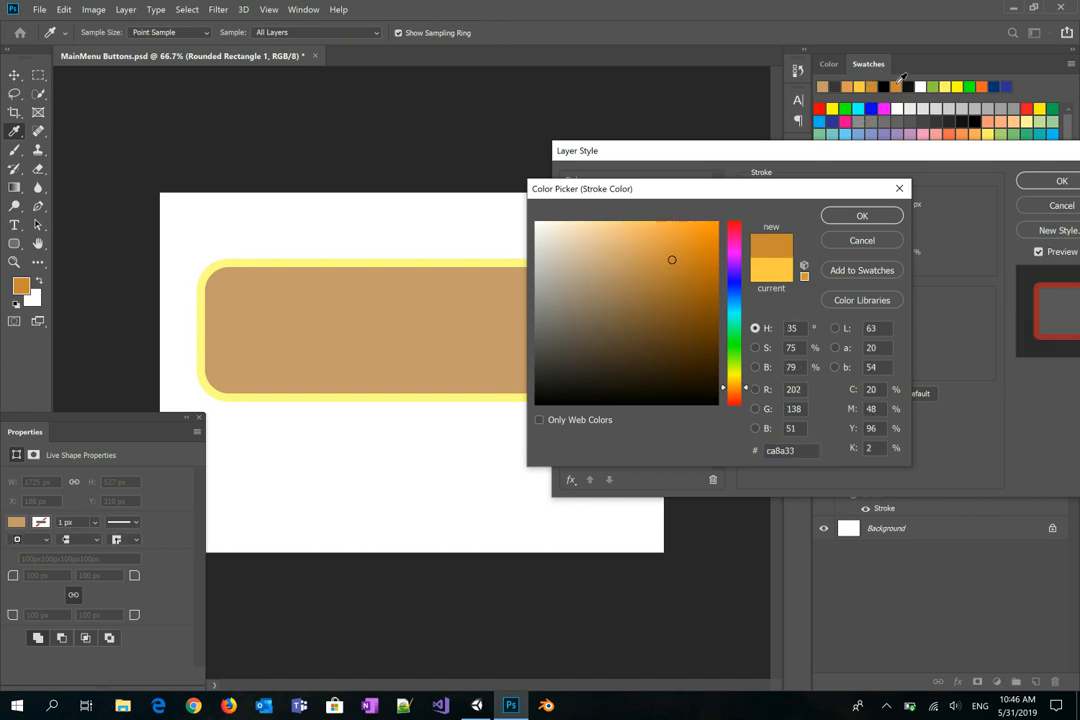
left_click(866, 217)
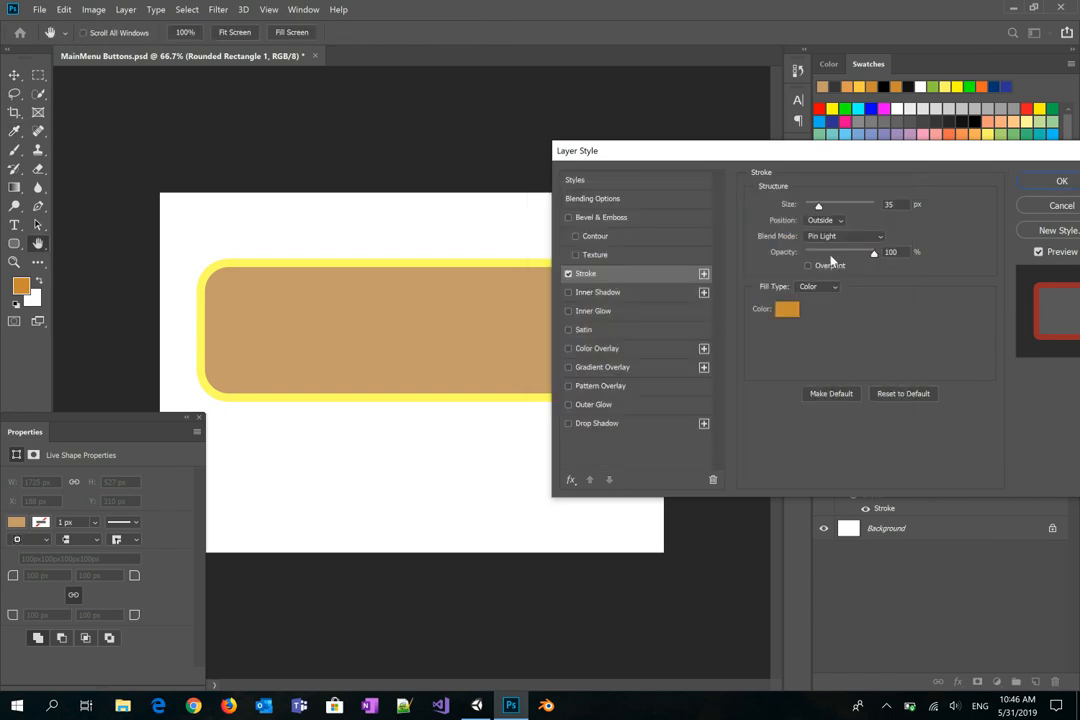
Step: Try deep brown and blue stroke colours and adjust the stroke opacity
left_click(787, 309)
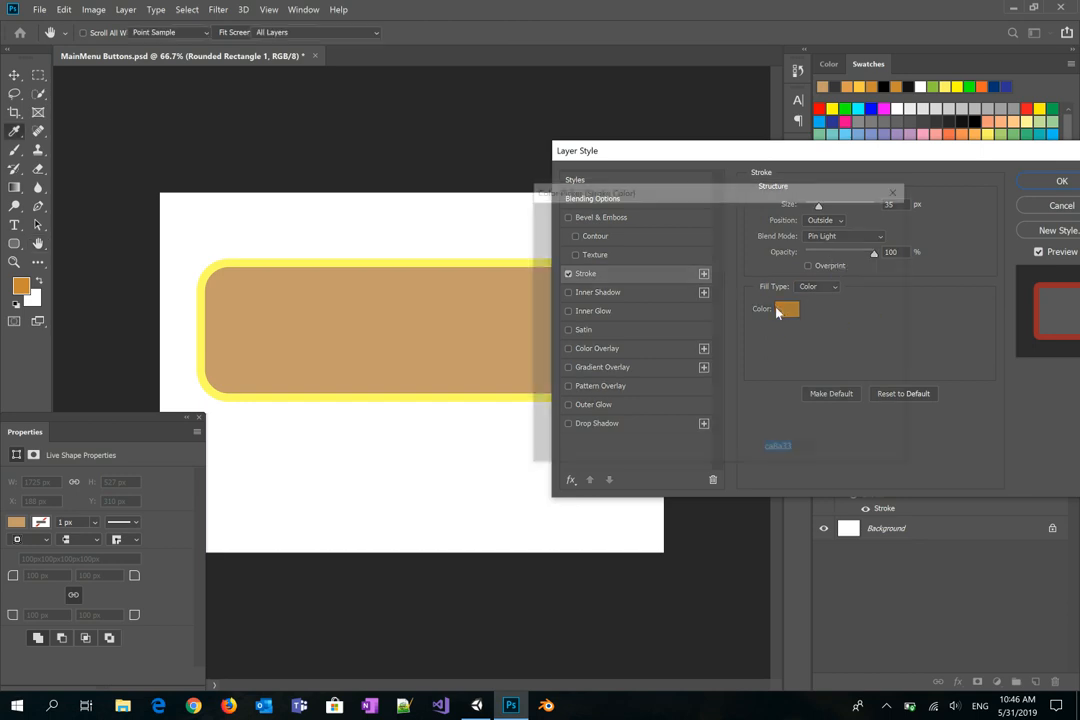
left_click_drag(670, 256, 668, 314)
left_click(860, 216)
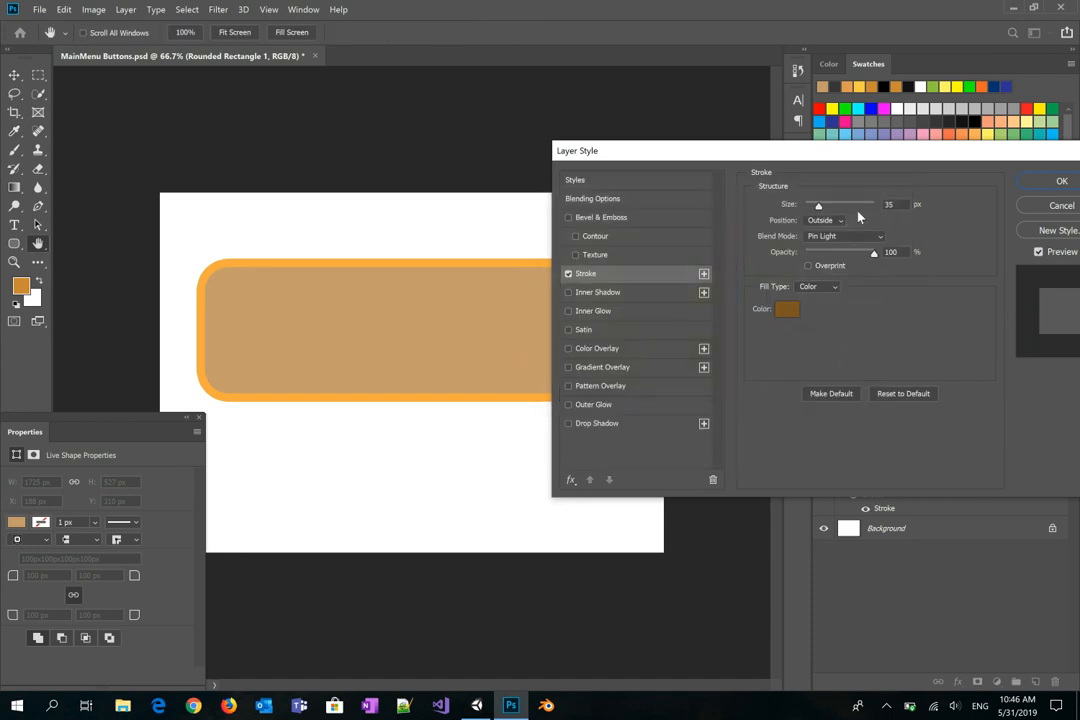
mouse_move(868, 251)
left_mouse_down()
mouse_move(811, 254)
mouse_move(874, 252)
left_mouse_up()
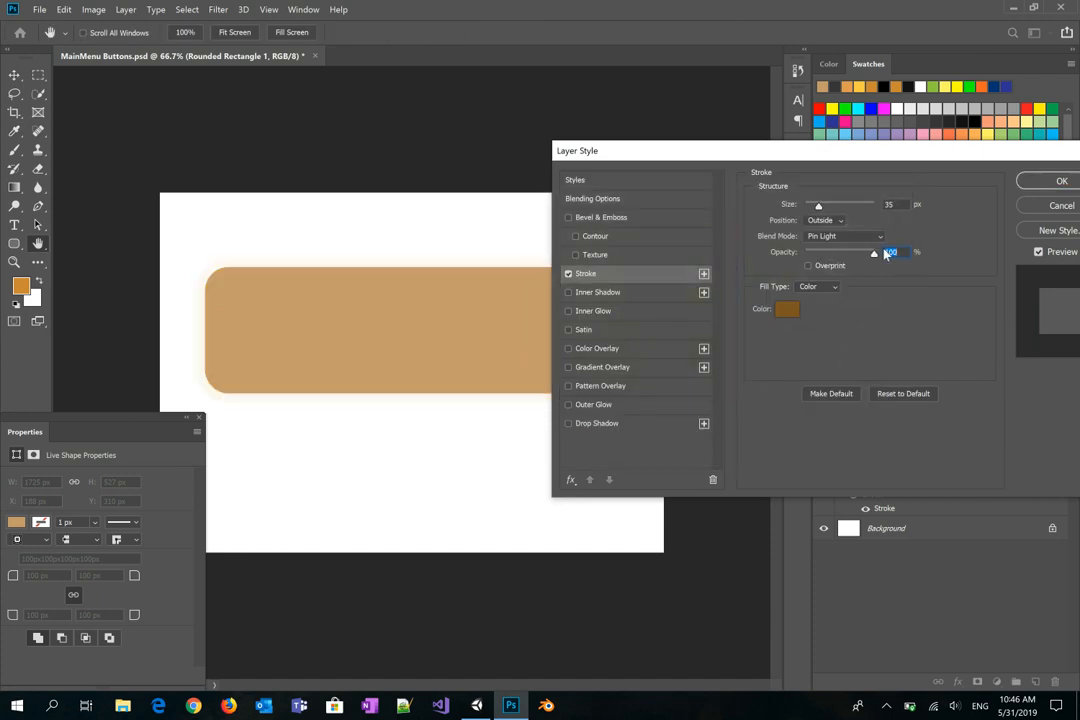
left_click(788, 310)
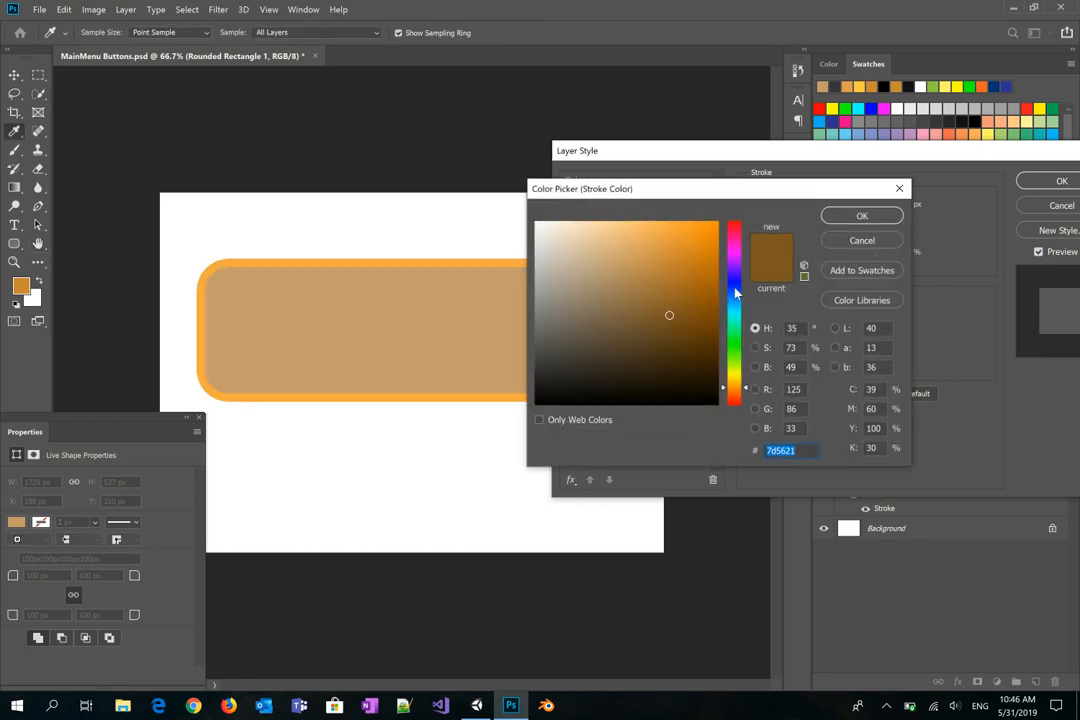
left_click(735, 292)
left_click(842, 216)
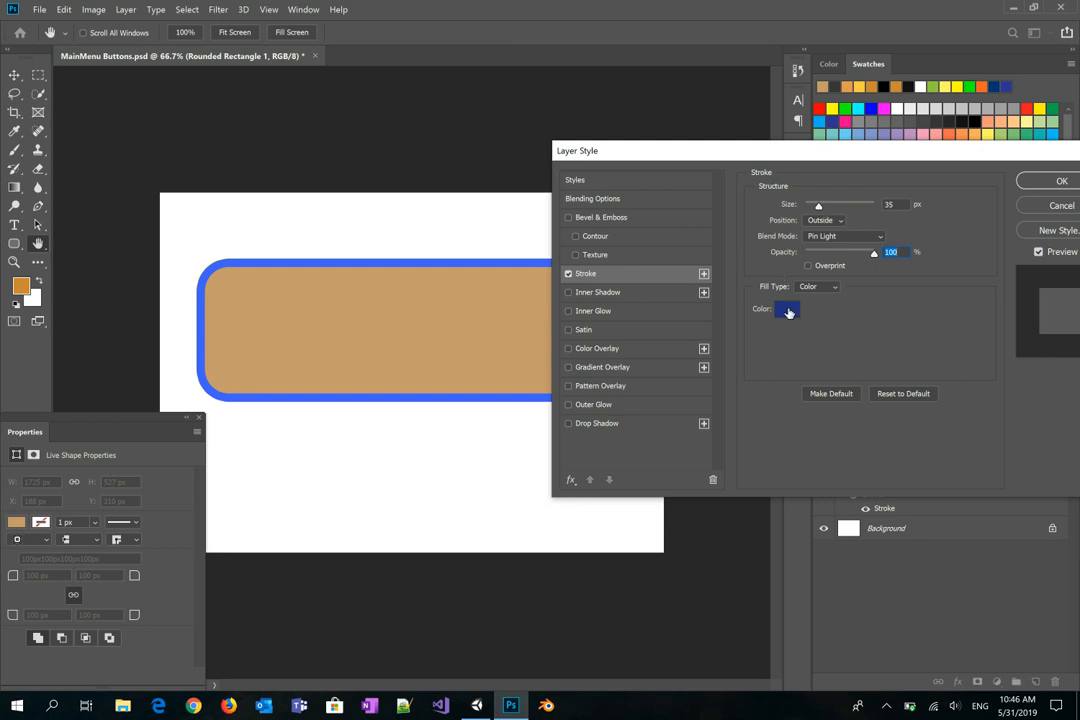
Step: Set the stroke colour to the light yellow swatch and apply the layer style
left_click(786, 308)
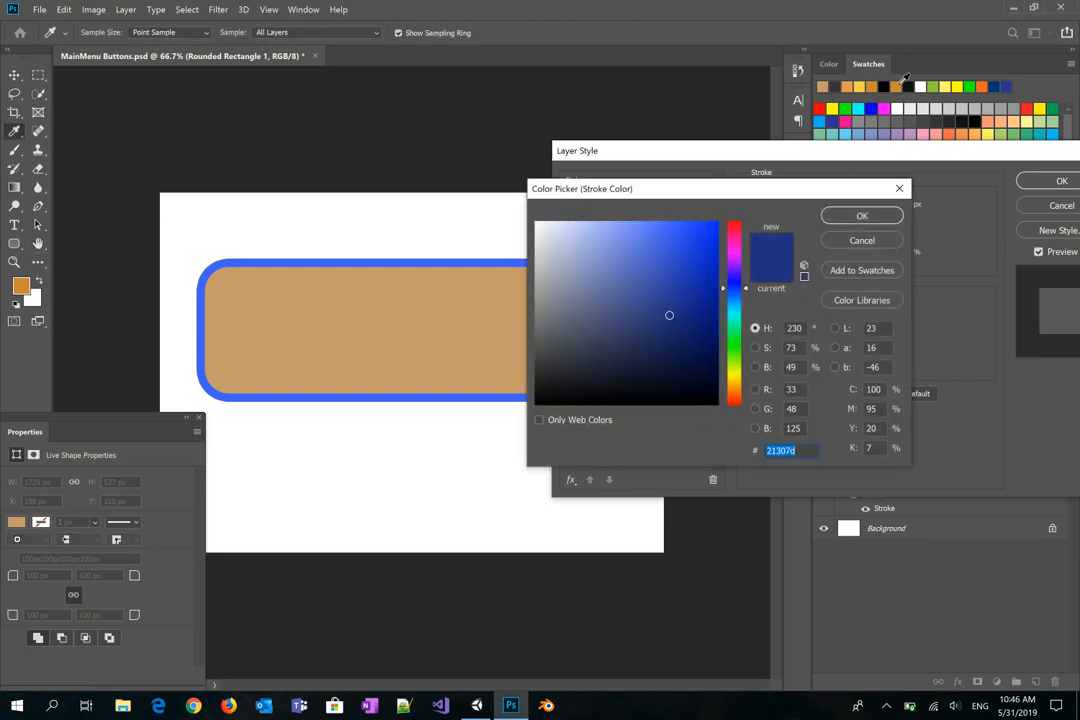
left_click(898, 86)
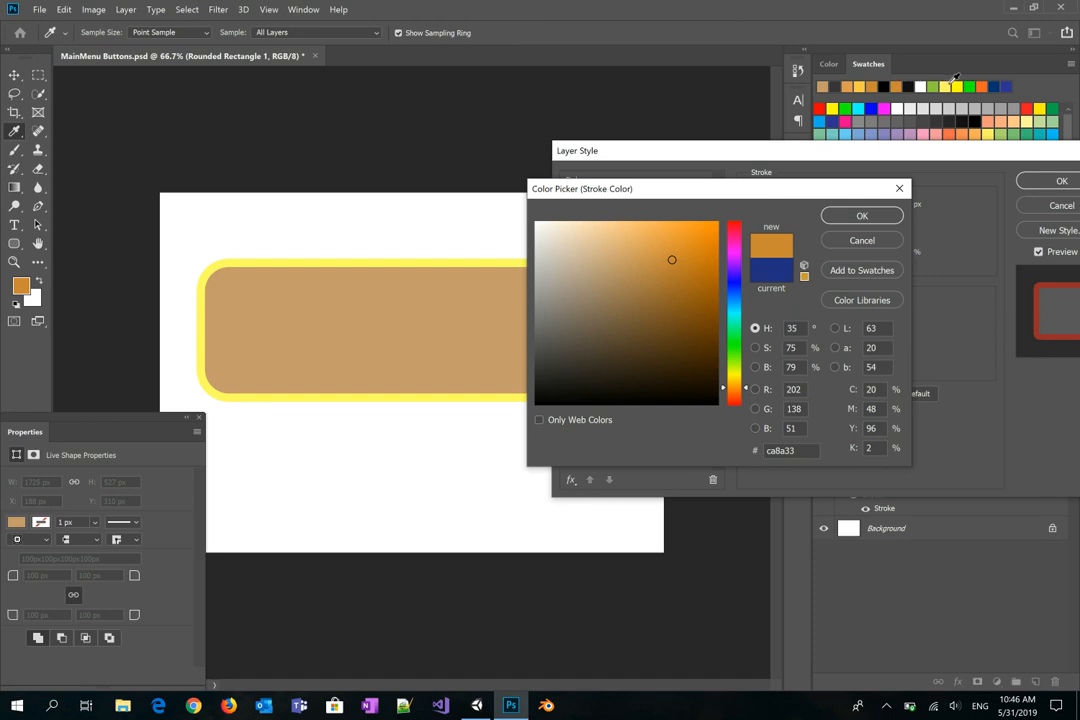
left_click(945, 87)
left_click(862, 217)
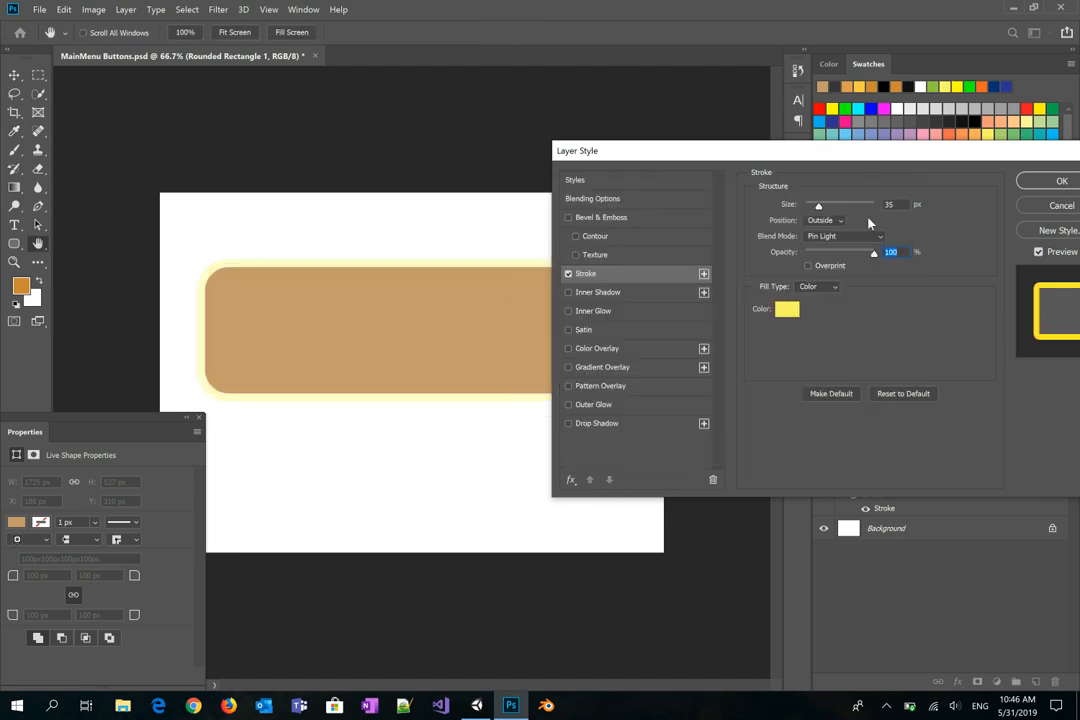
left_click(1058, 181)
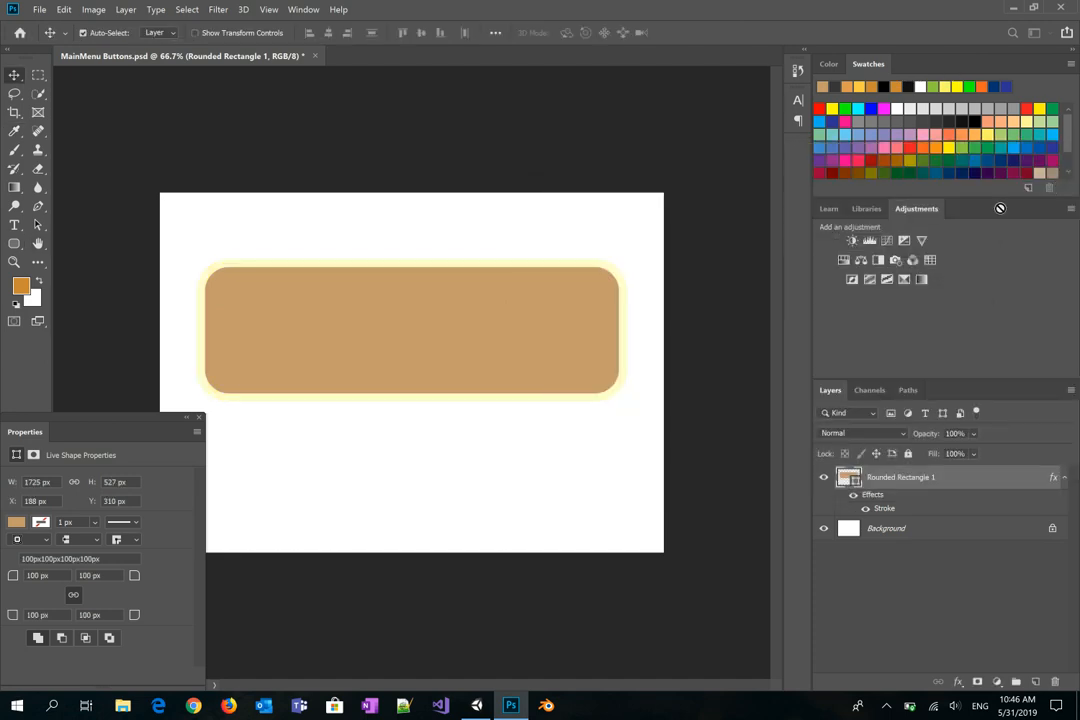
Step: Reopen Layer Style on the rectangle layer and set its blend mode to Darken
double_click(899, 477)
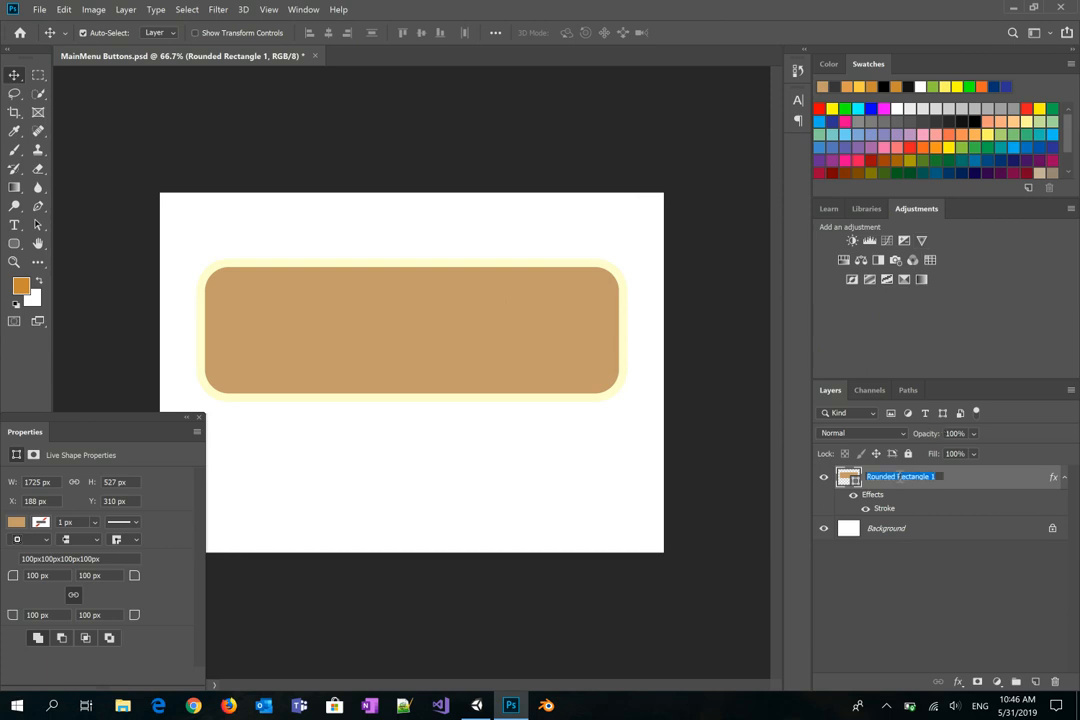
key("Return")
double_click(895, 484)
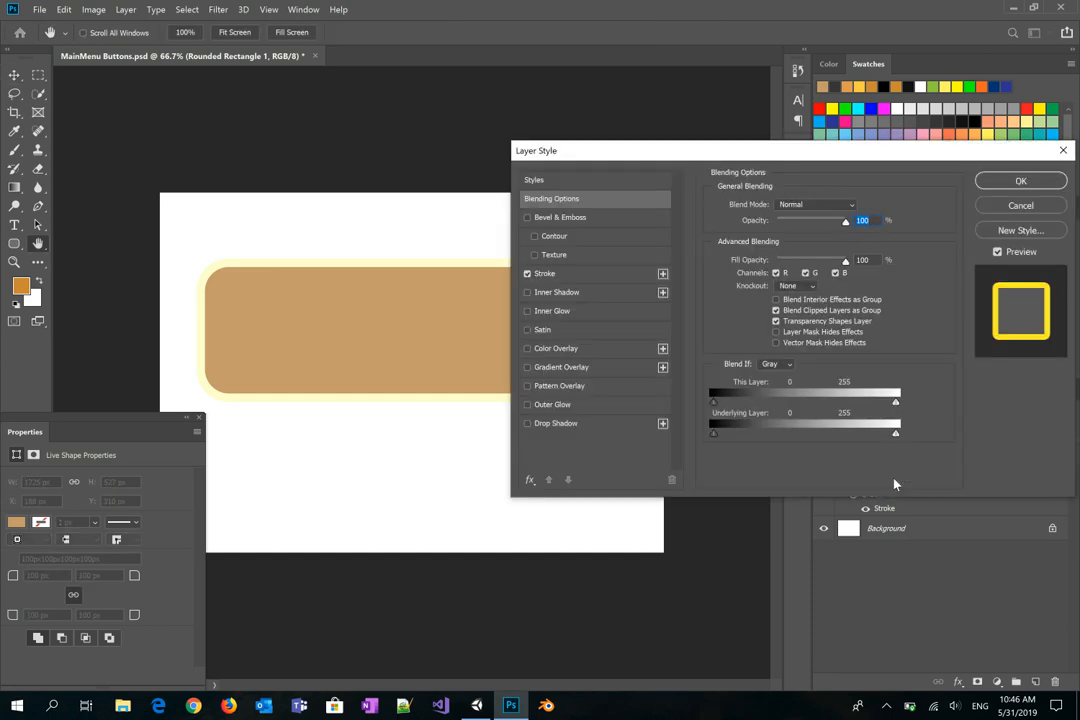
left_click(824, 204)
left_click(805, 248)
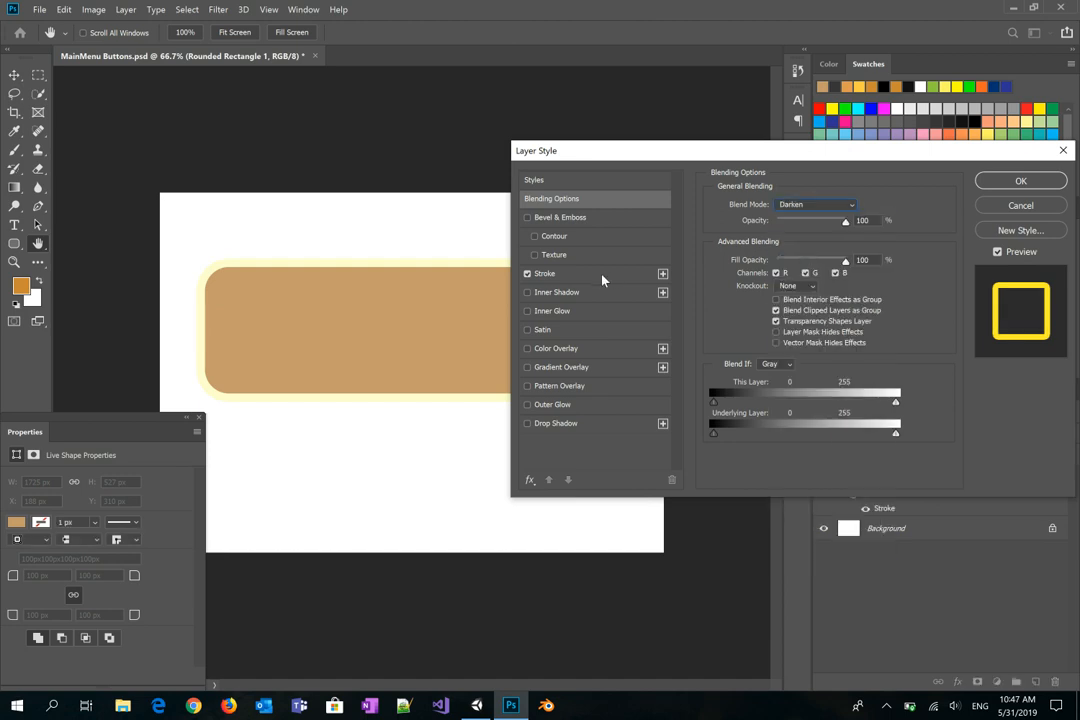
Step: Set the stroke Position to Center and its Blend Mode to Darken
left_click(603, 280)
left_click(781, 220)
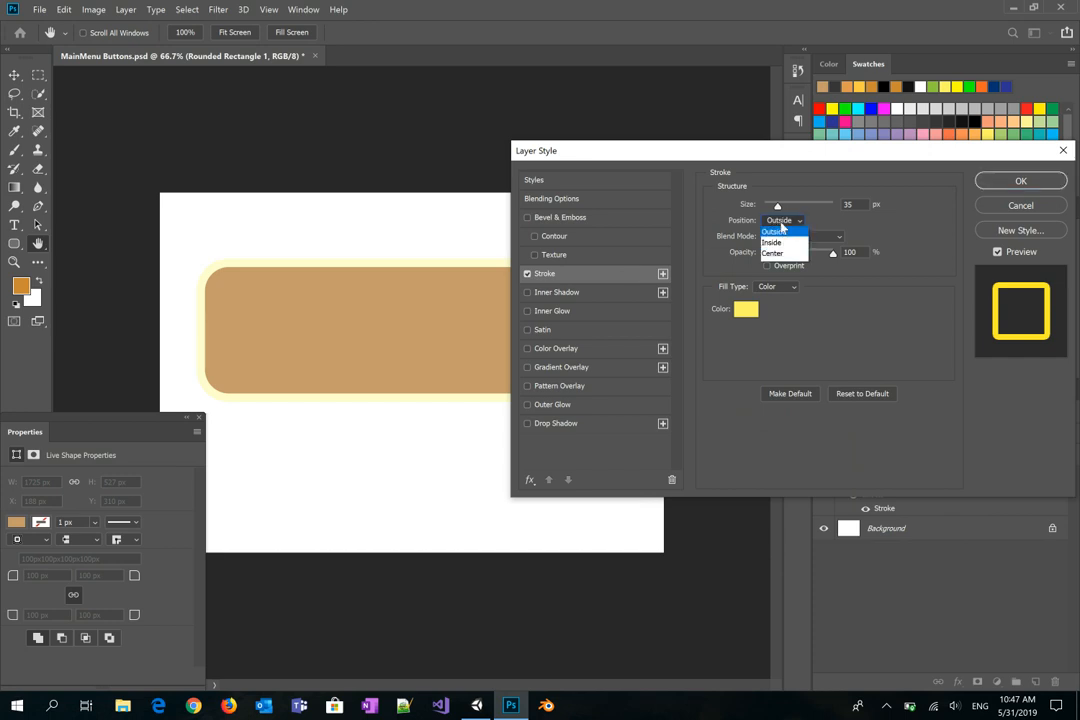
left_click(781, 252)
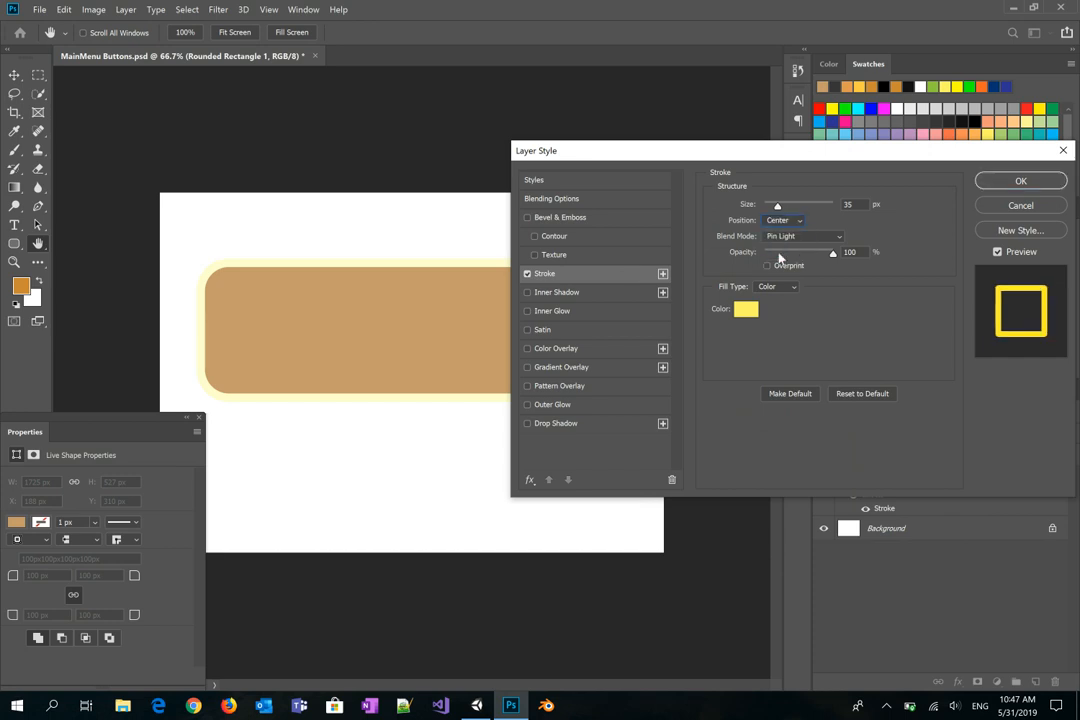
left_click(800, 236)
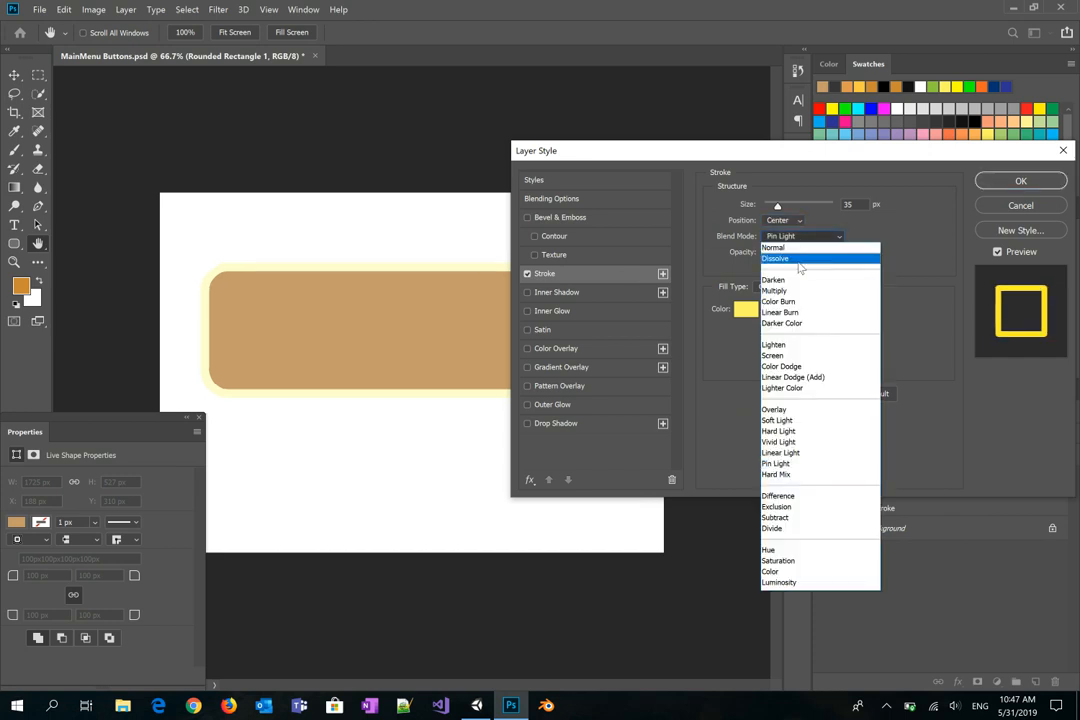
left_click(790, 276)
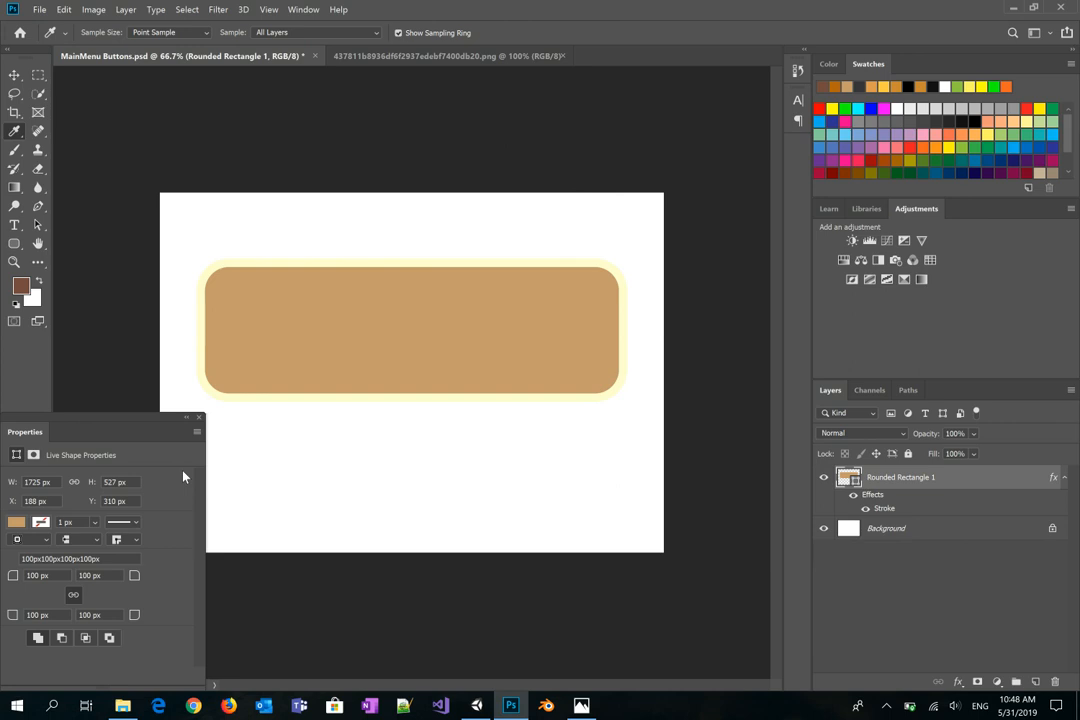
Step: Fill the rectangle with the recent dark brown, check the stroke colour, and close Properties
left_click(16, 523)
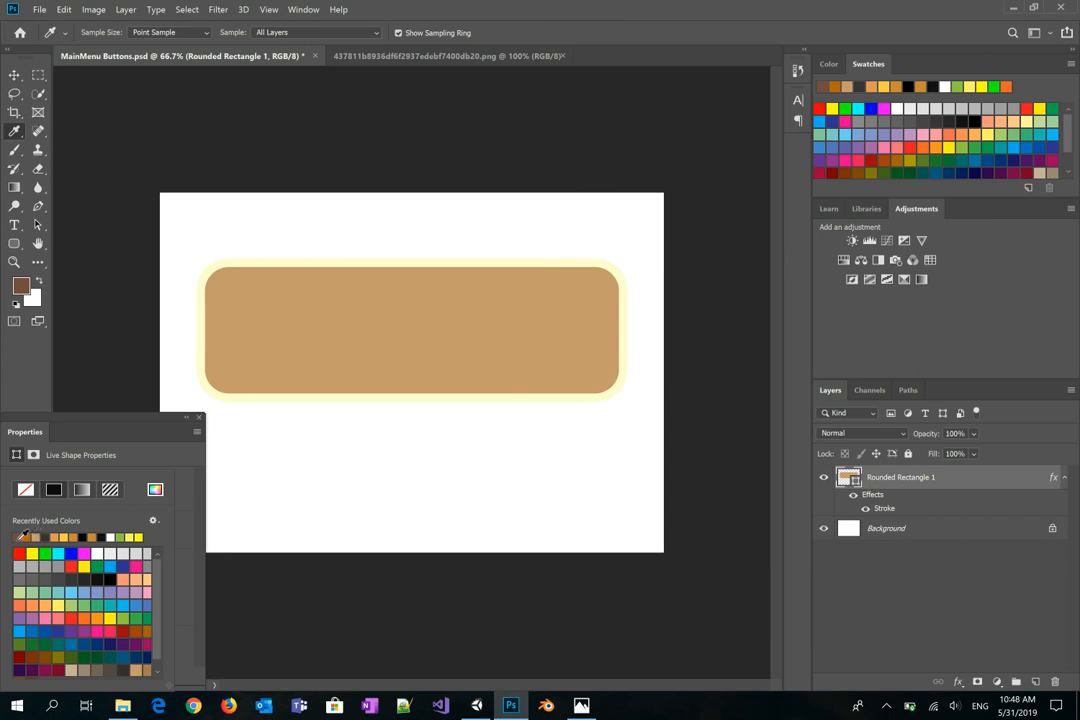
left_click(22, 536)
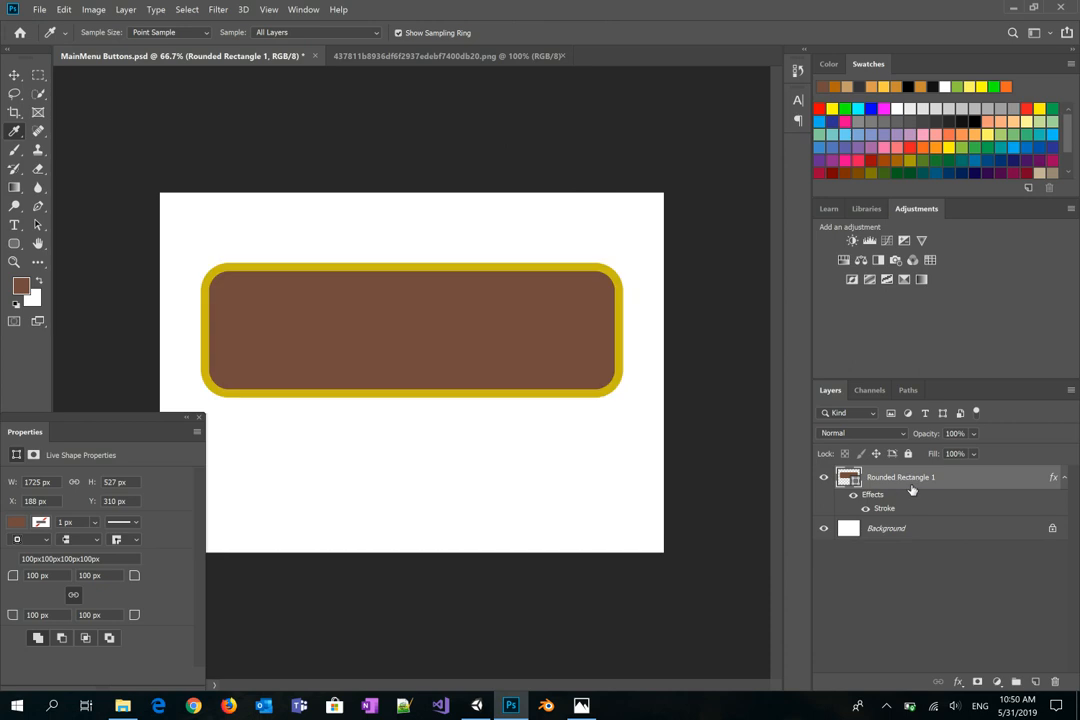
double_click(911, 489)
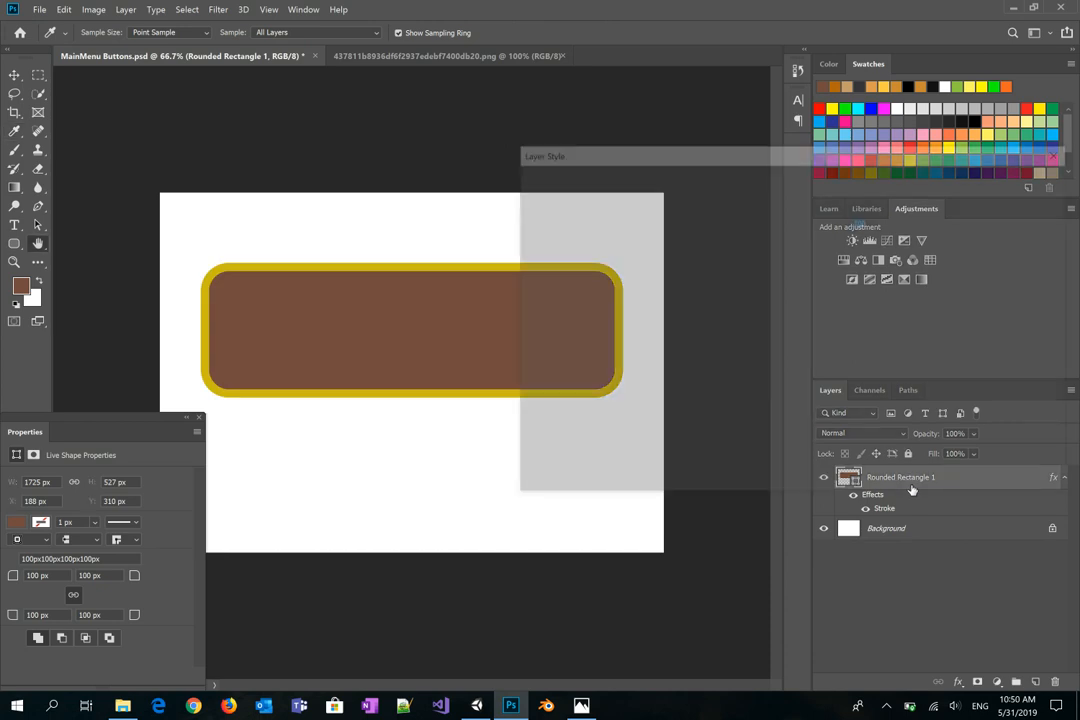
left_click(580, 273)
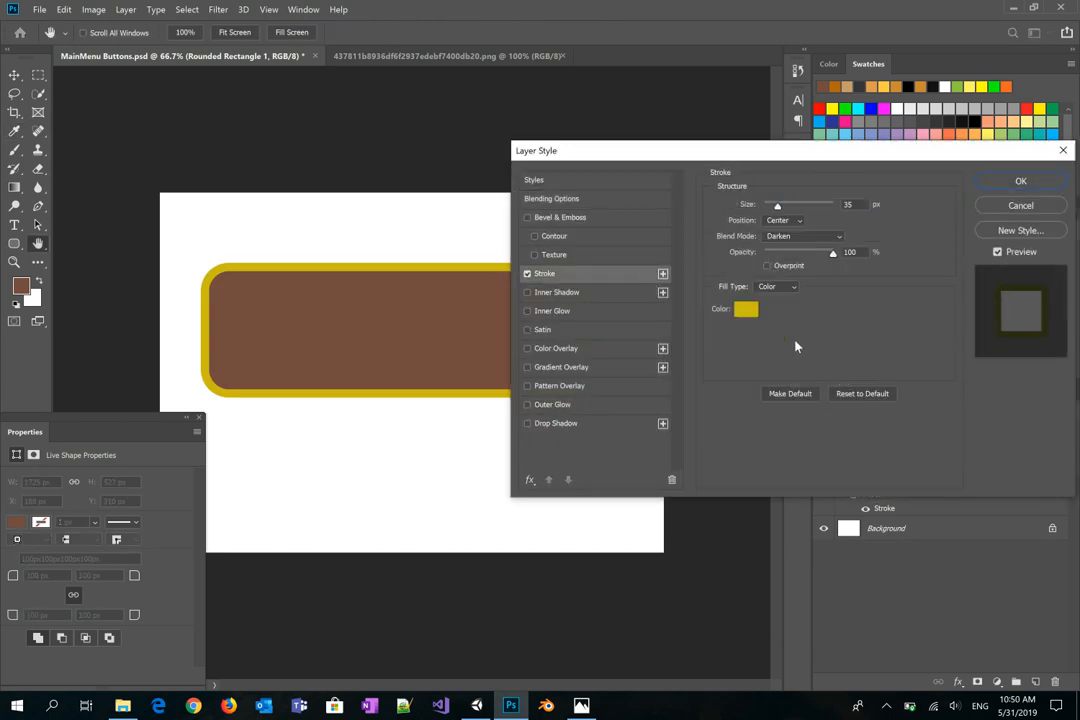
left_click(747, 312)
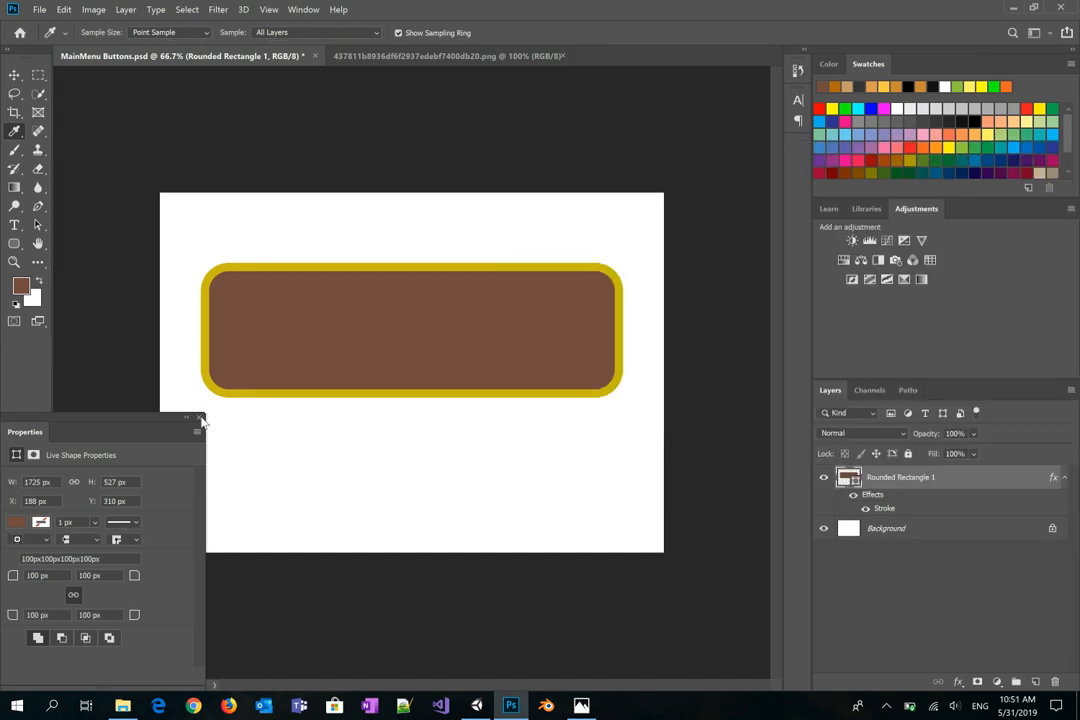
left_click(200, 418)
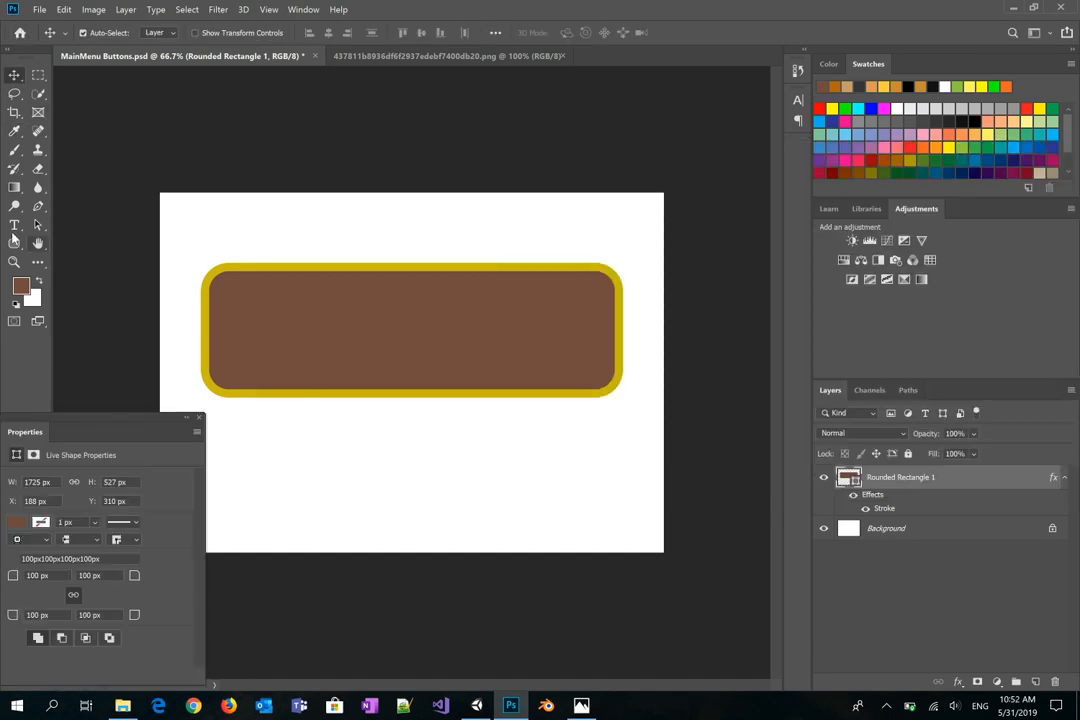
Step: Create a text box below the brown button containing the word 'Play'
left_click(14, 224)
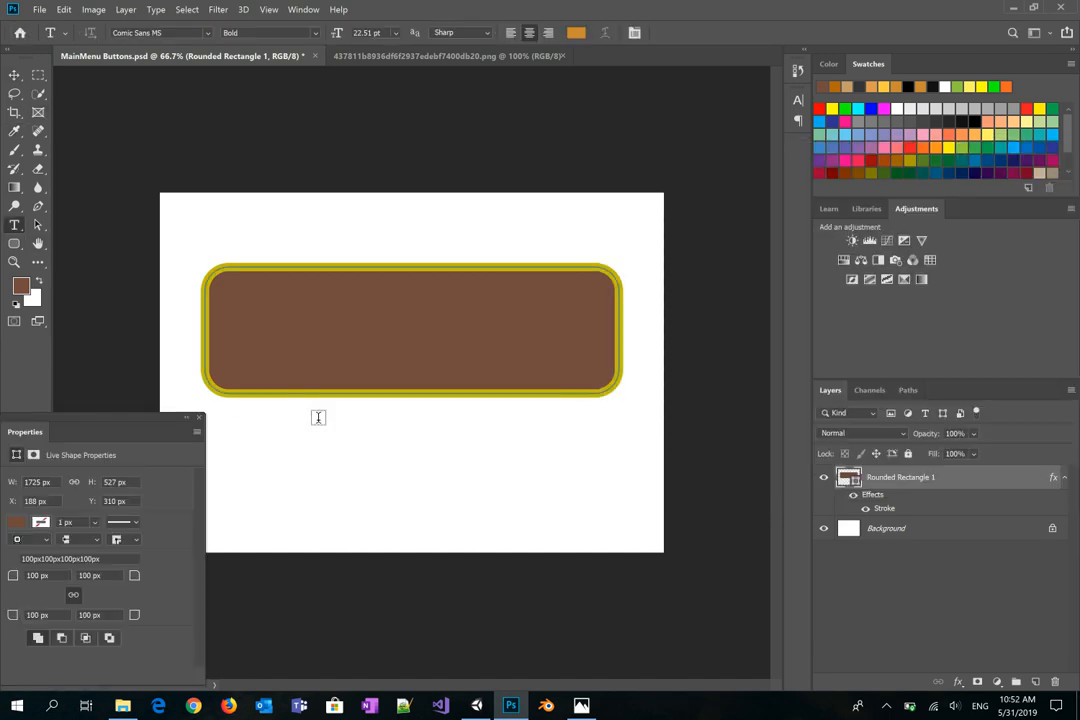
left_click_drag(318, 421, 562, 498)
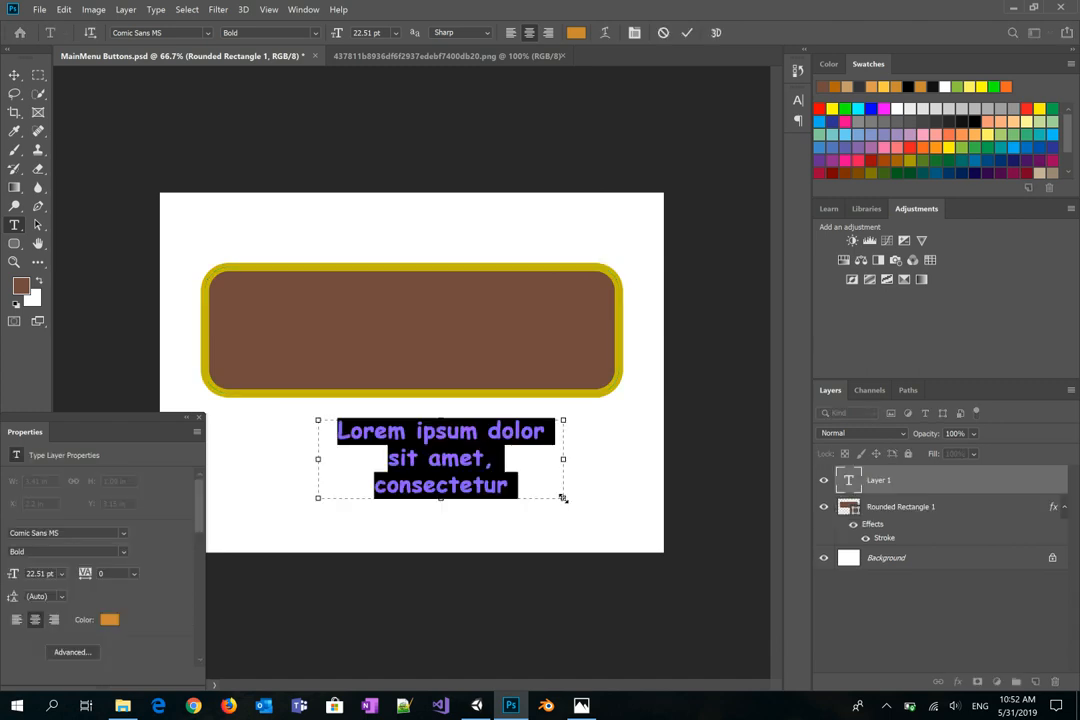
type("Play")
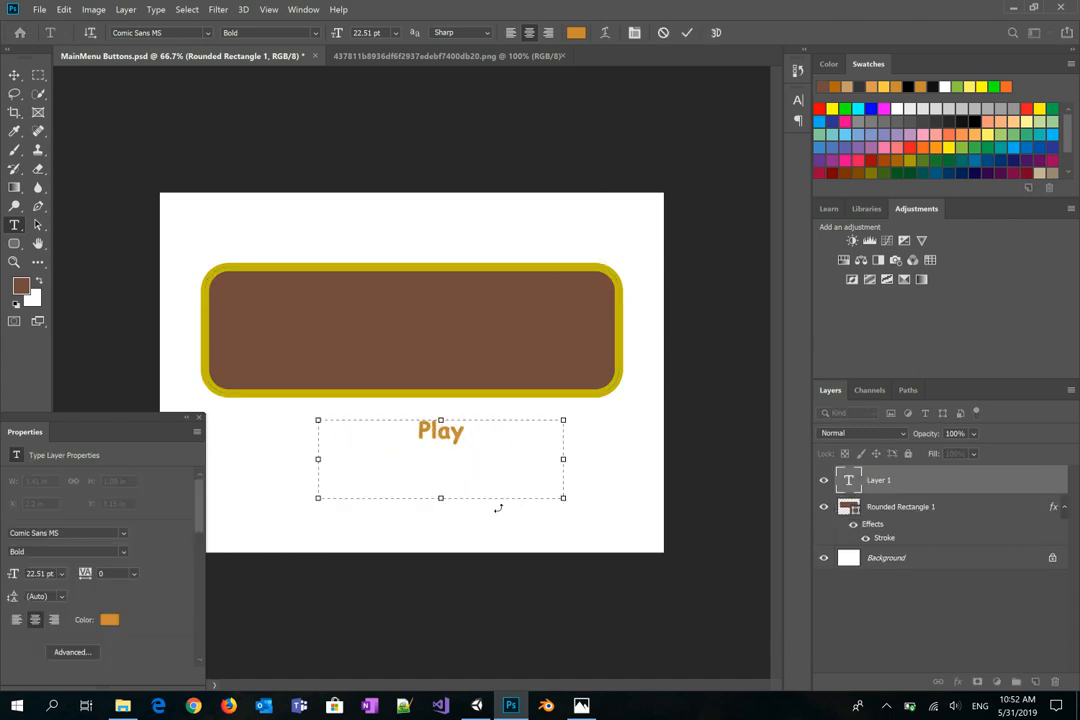
left_click_drag(565, 500, 550, 453)
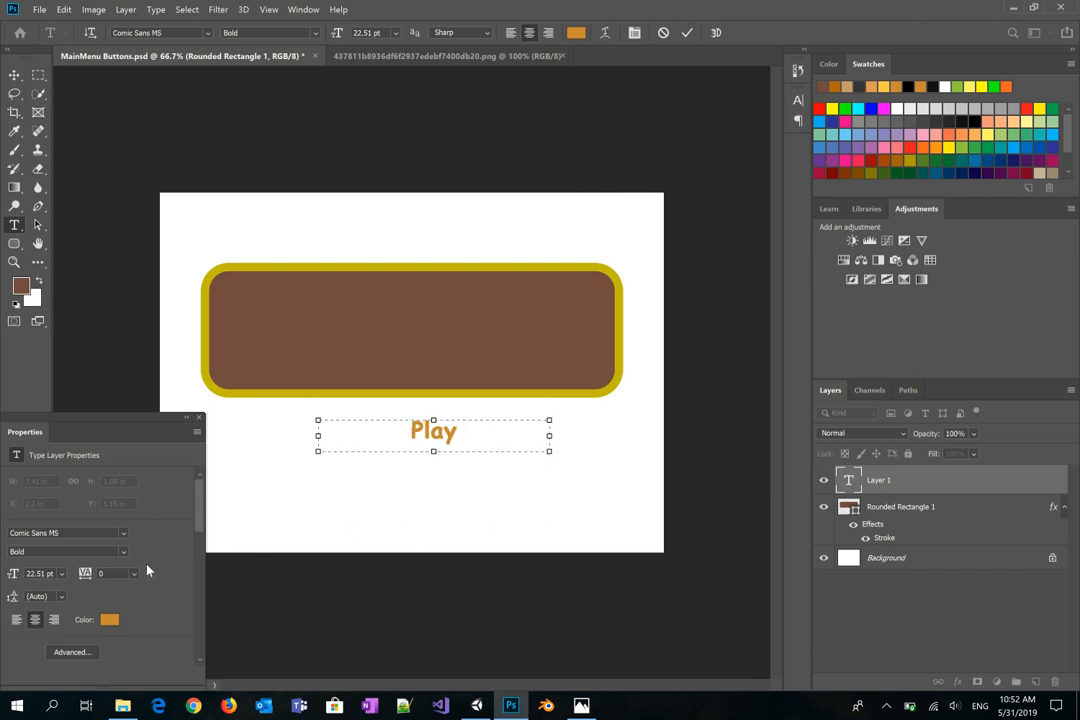
left_click_drag(471, 431, 357, 425)
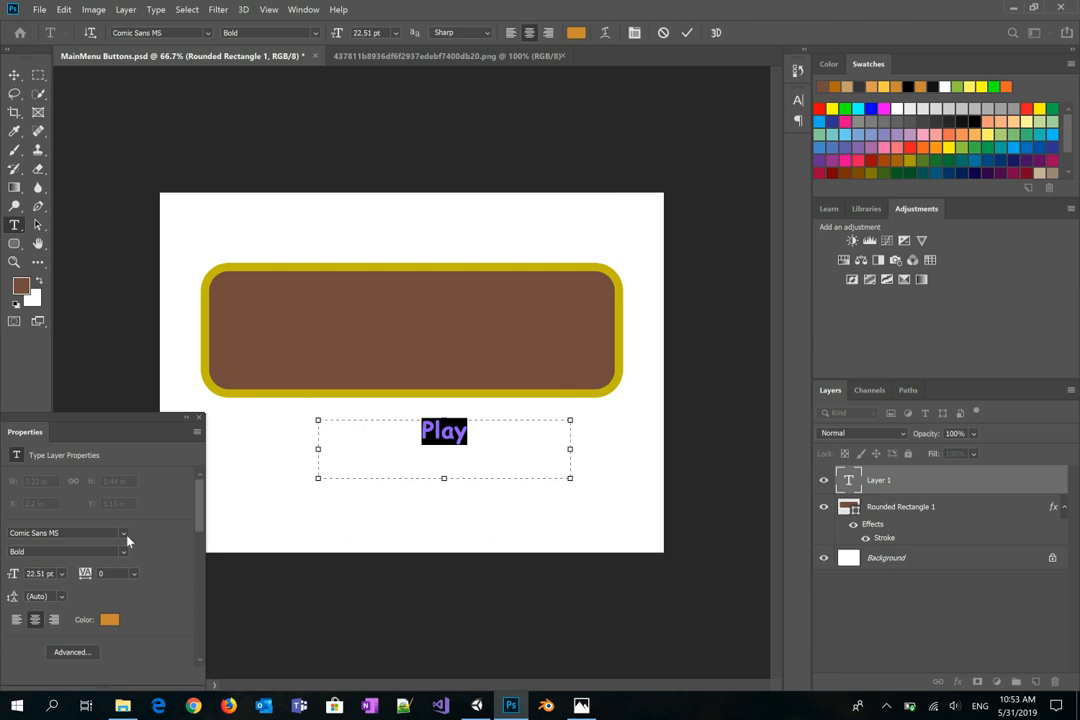
Step: Set the Play text size to 60 pt and enlarge its text box to fit
left_click(37, 573)
double_click(37, 573)
type("50")
key("Return")
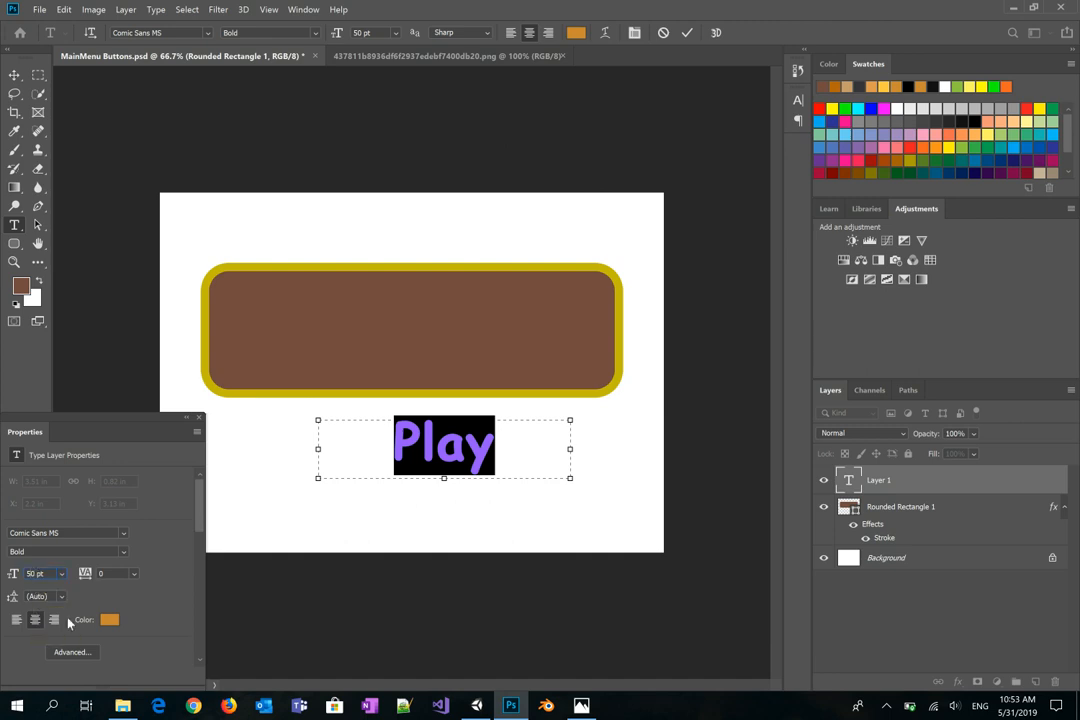
type("60")
key("Return")
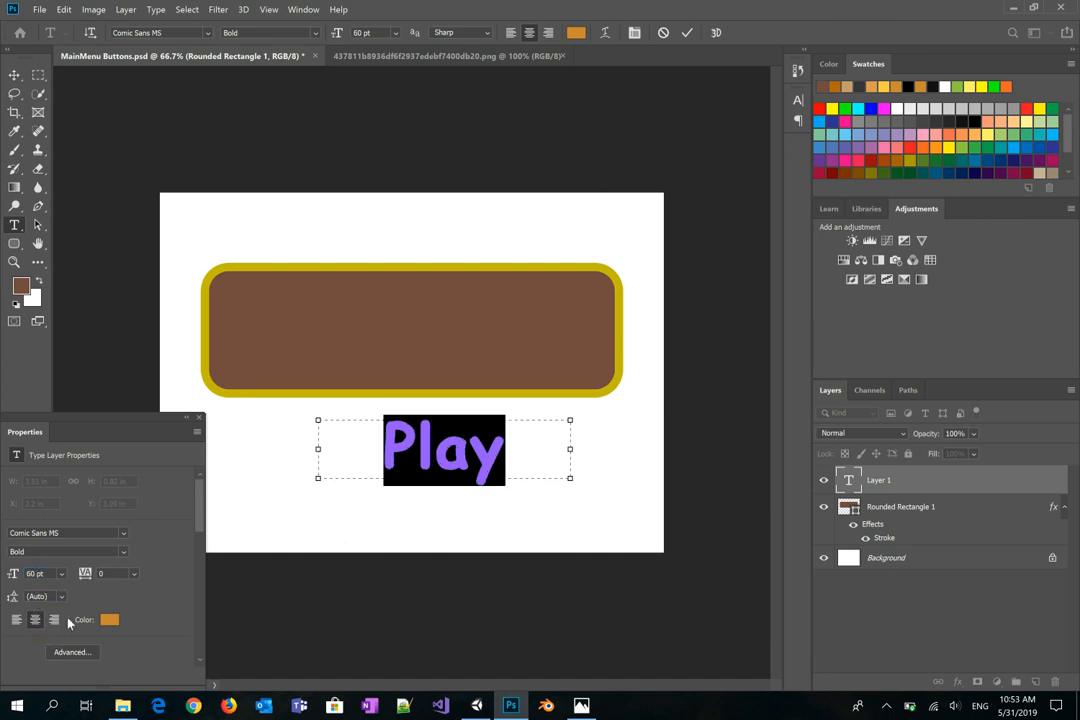
left_click(565, 461)
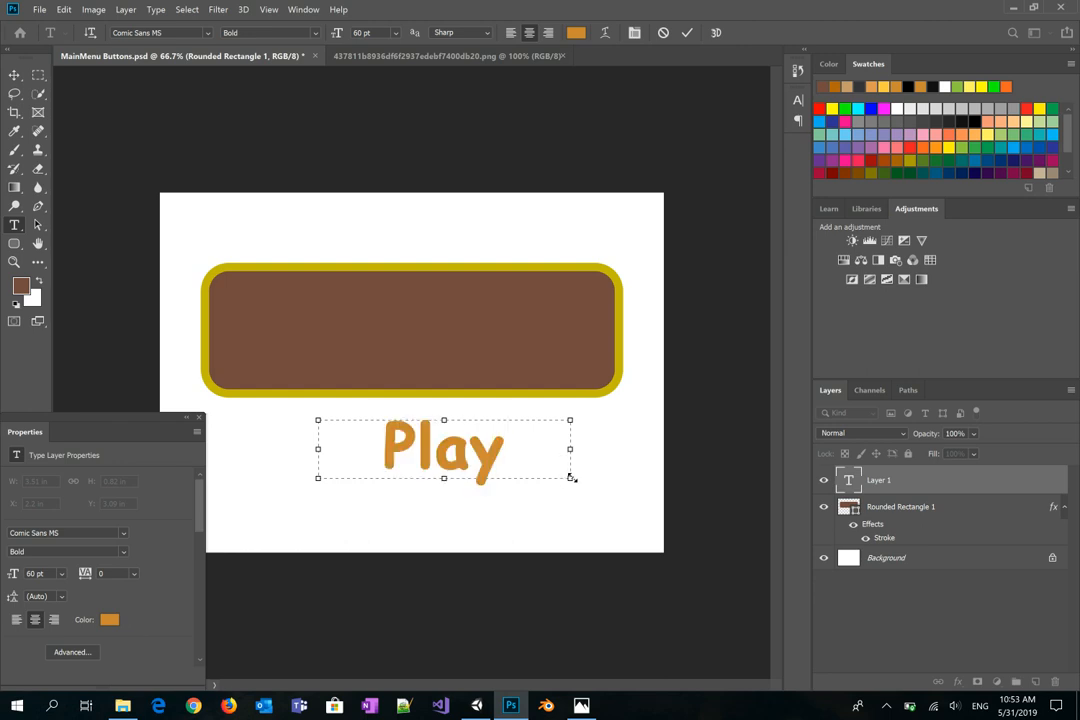
left_click_drag(570, 479, 588, 491)
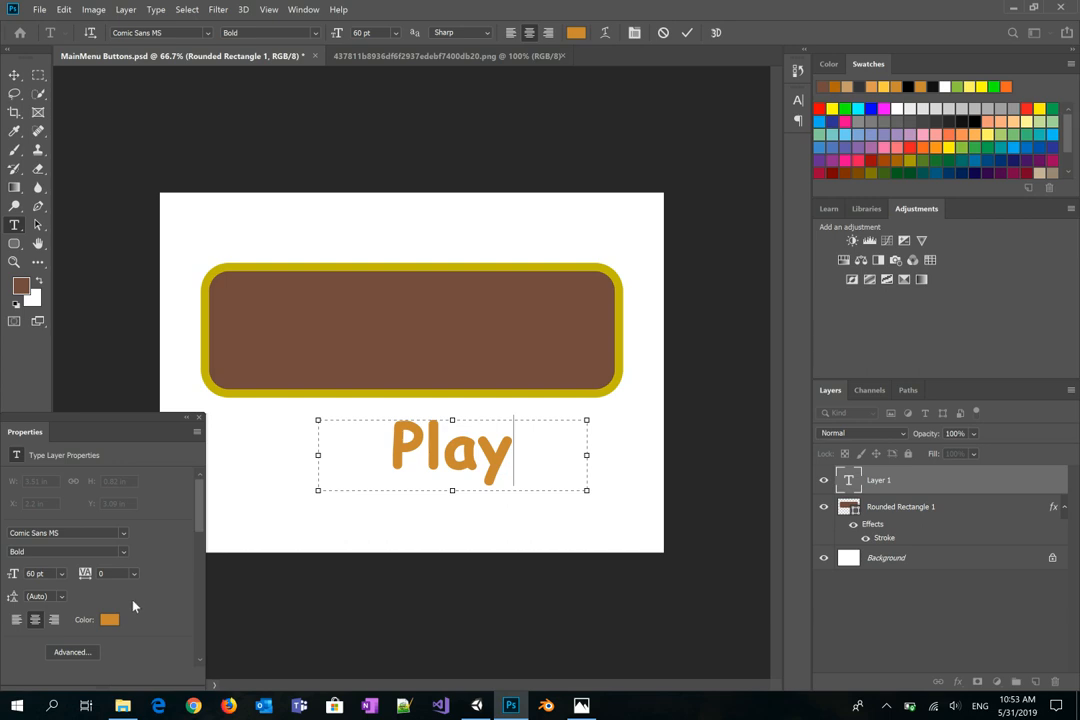
Step: Check the Character settings, keeping Bold Comic Sans MS, and commit the Play text
left_click(87, 653)
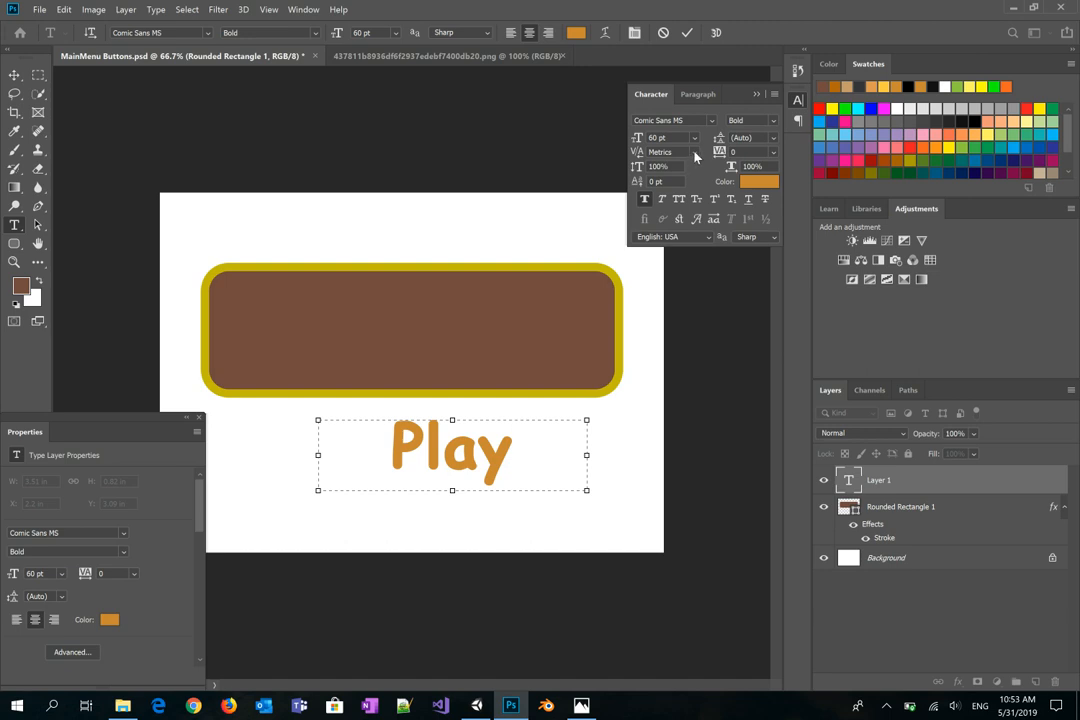
left_click(692, 153)
left_click(693, 153)
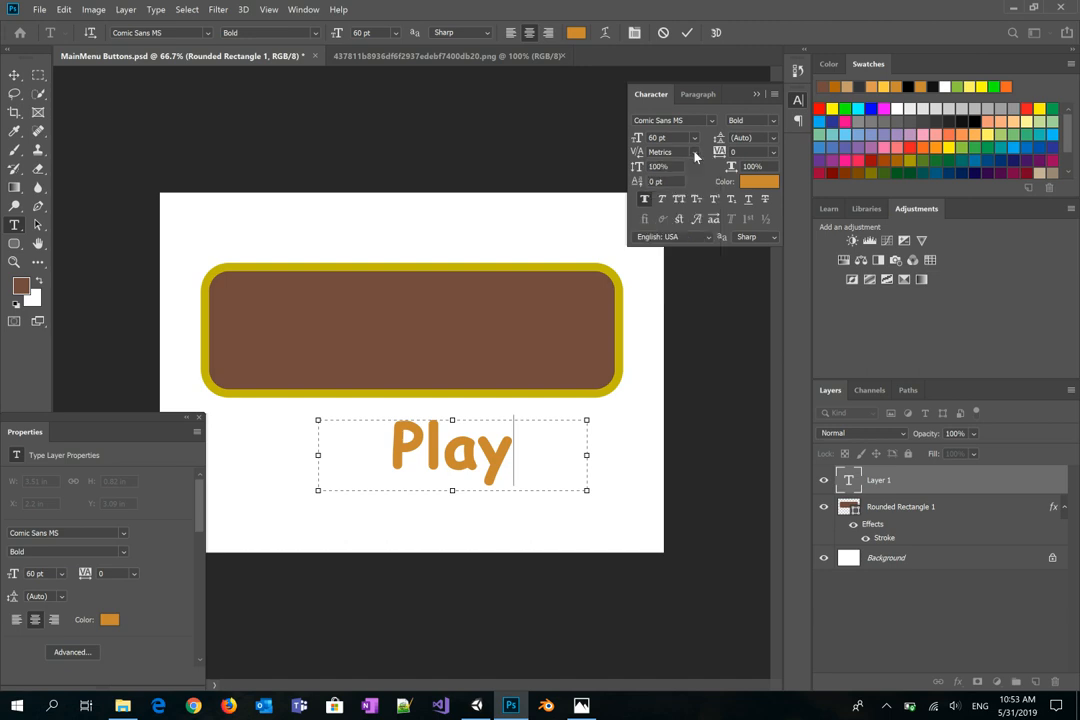
left_click(773, 121)
left_click(773, 124)
left_click(772, 95)
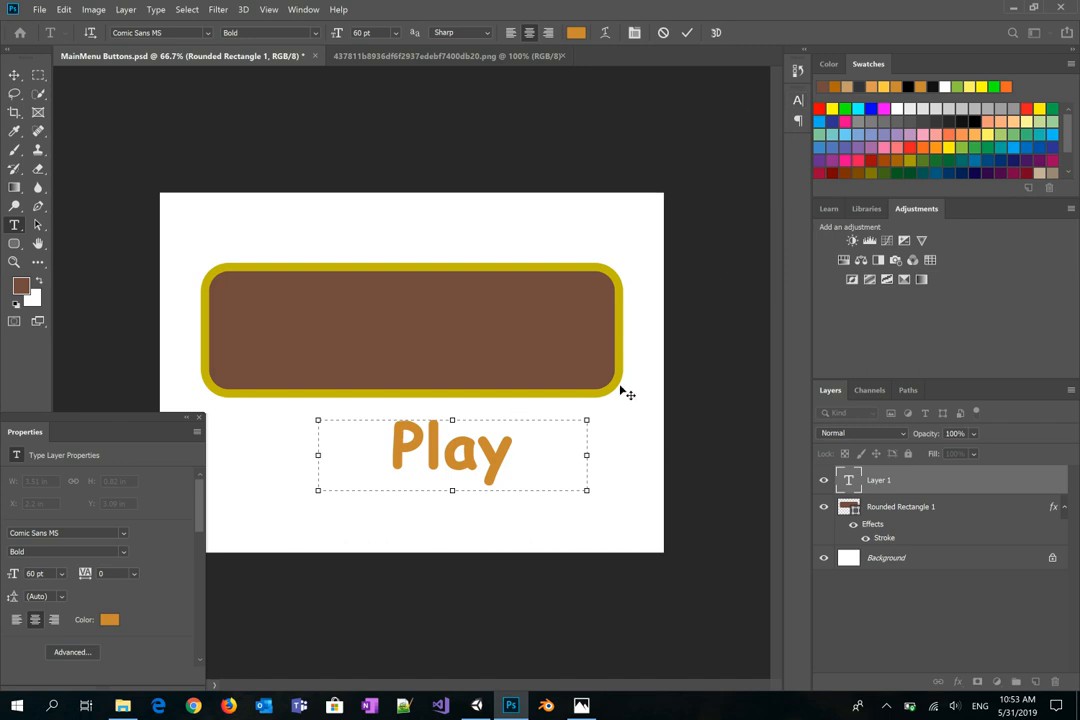
left_click(929, 481)
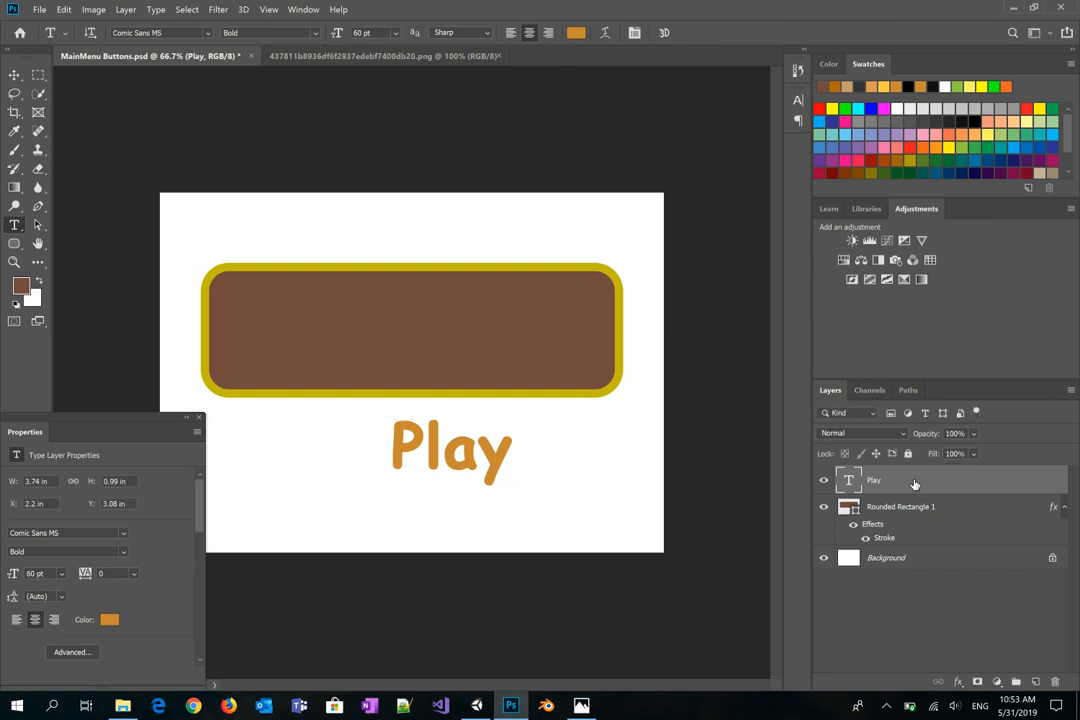
double_click(981, 482)
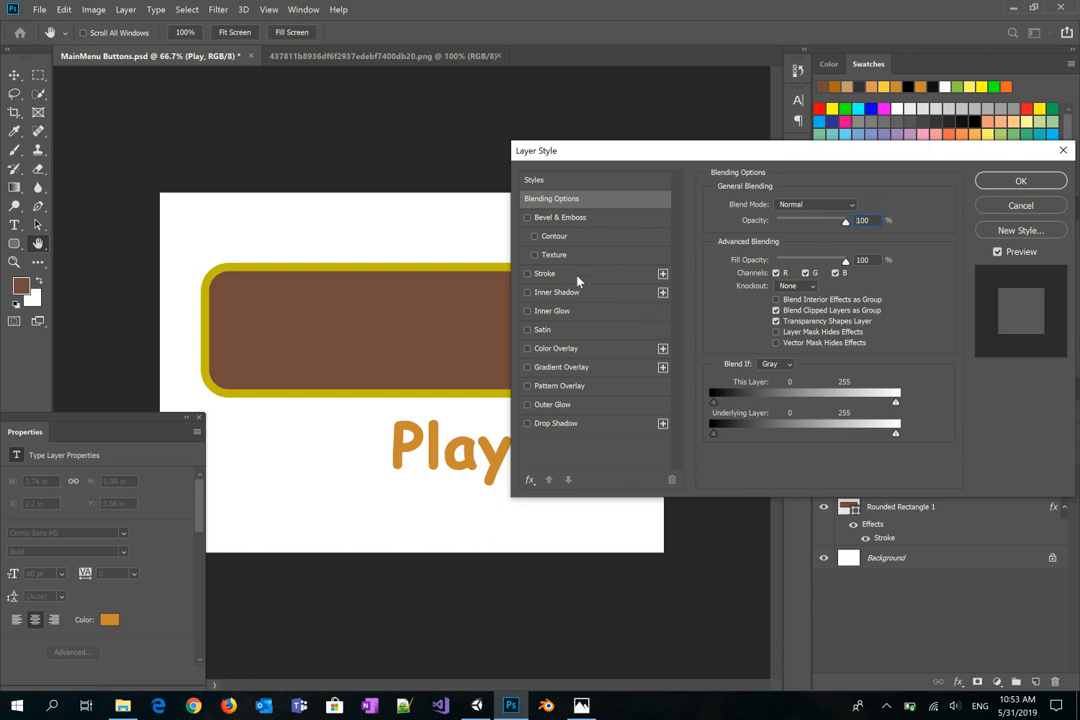
Step: Add a black stroke to the Play text and set its size to 21 px
left_click(560, 274)
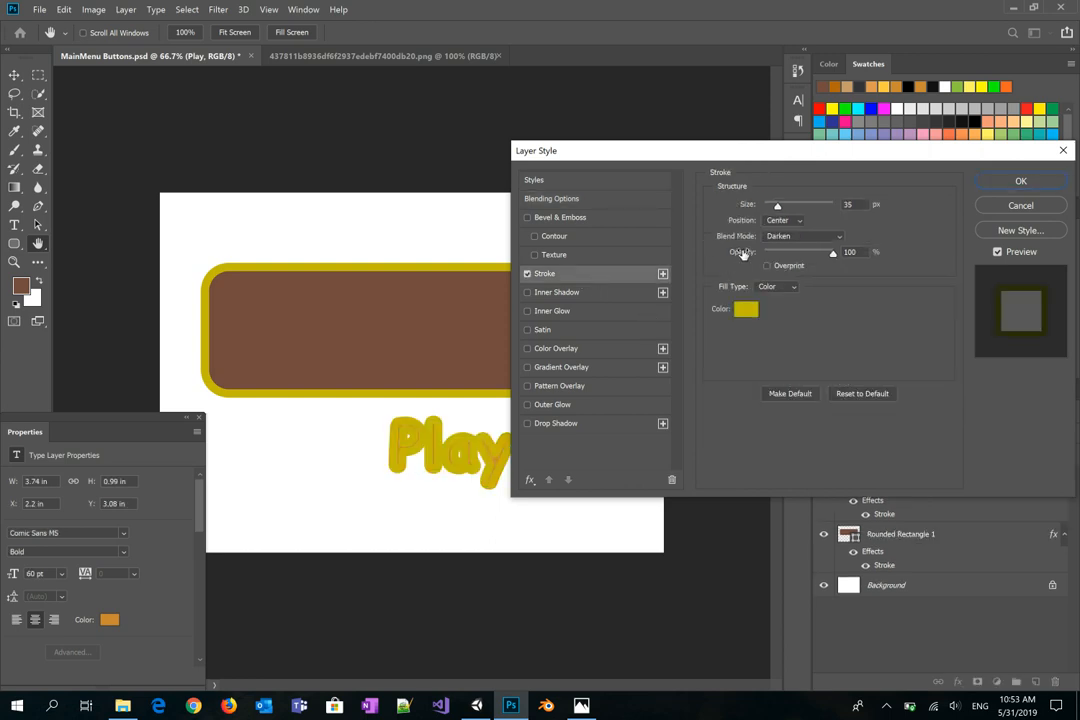
left_click_drag(777, 206, 772, 208)
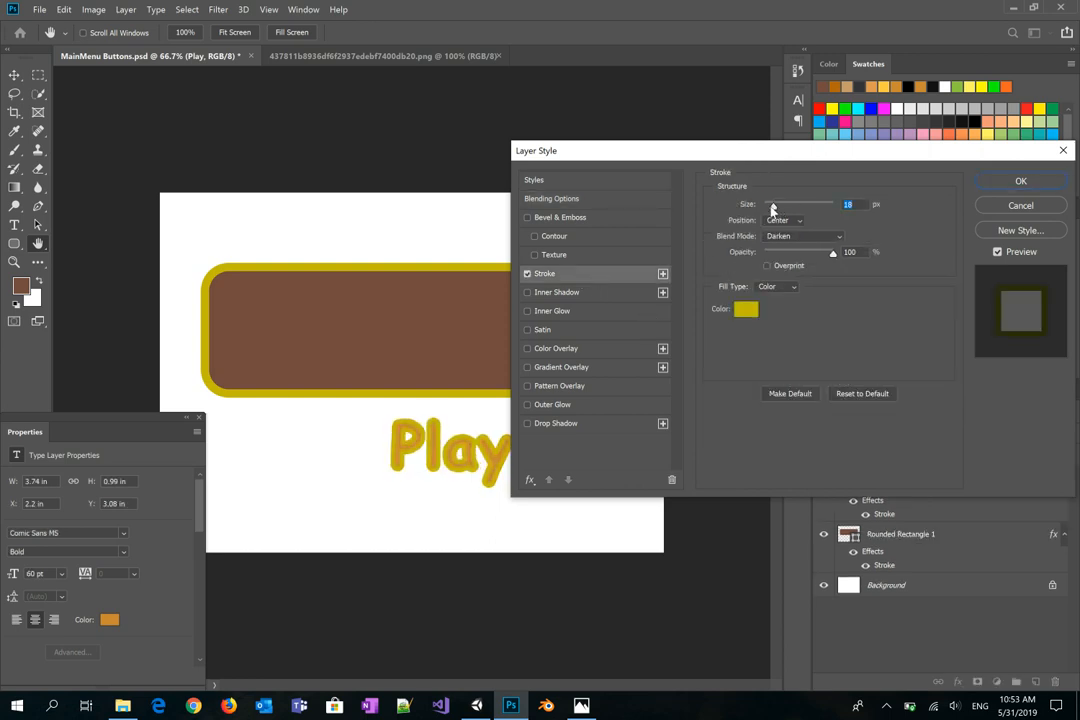
left_click(746, 310)
left_click_drag(573, 337, 511, 437)
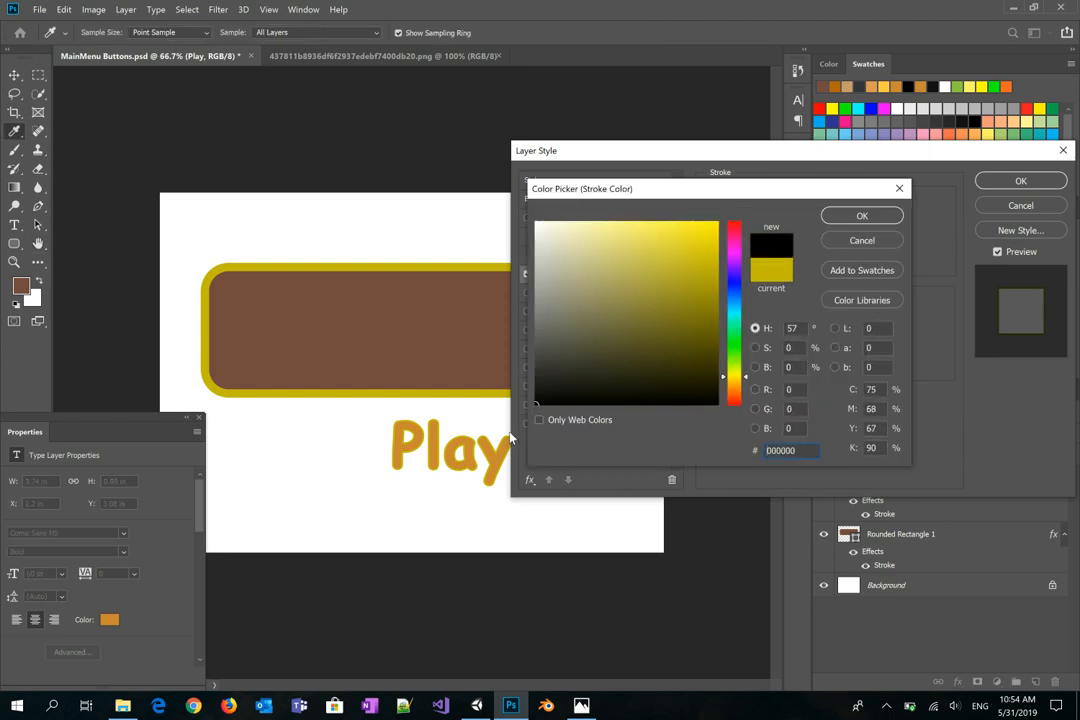
left_click(849, 218)
left_click_drag(776, 207, 774, 210)
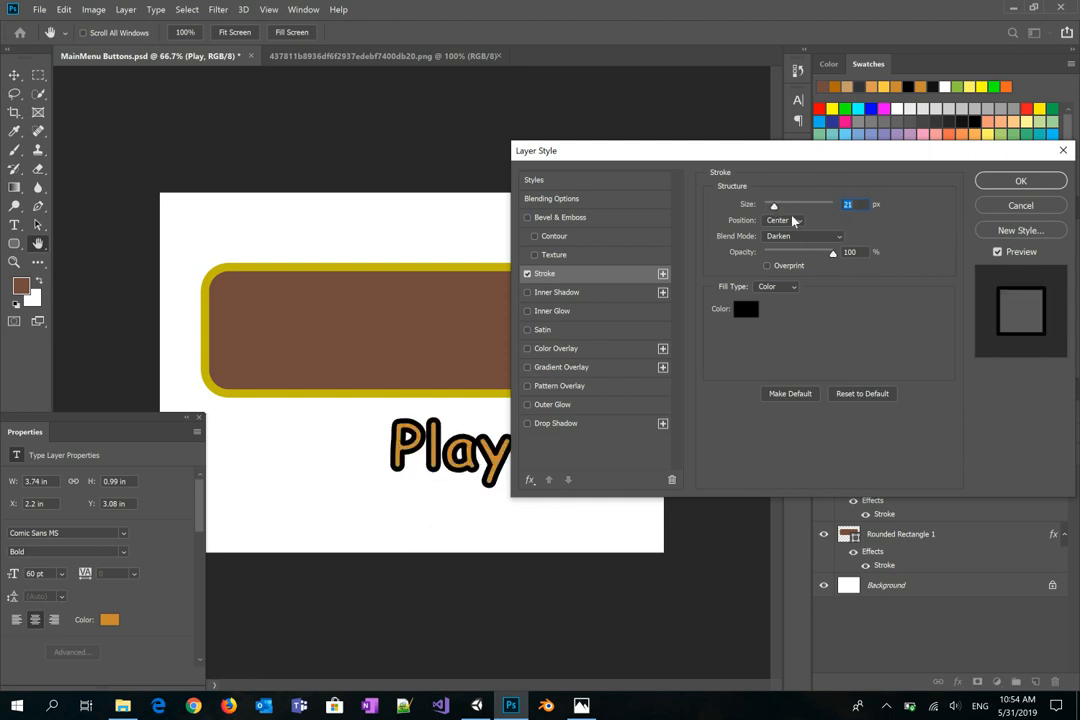
Step: Set the stroke Position to Outside and apply the style
left_click(795, 220)
left_click(788, 236)
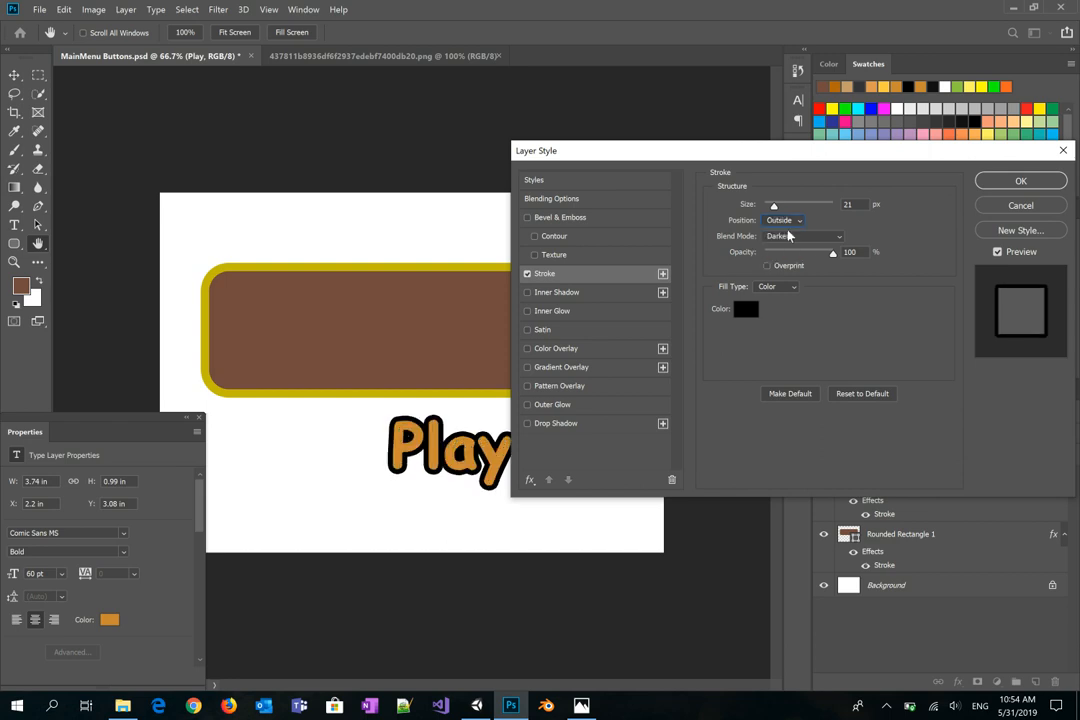
left_click(795, 220)
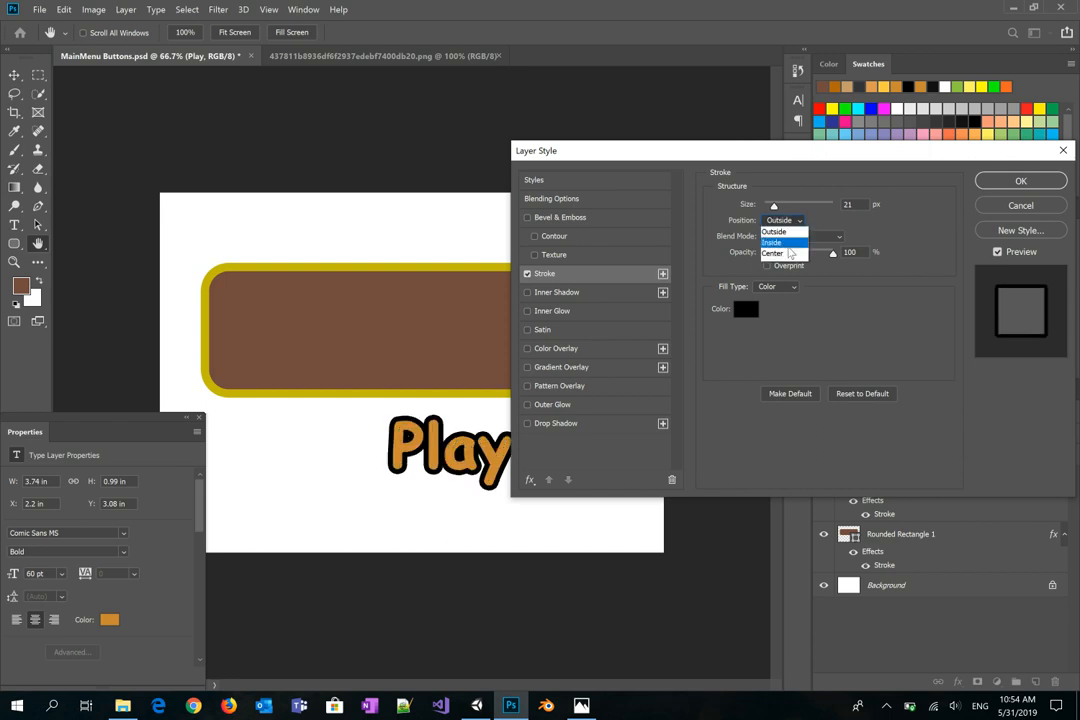
left_click(790, 254)
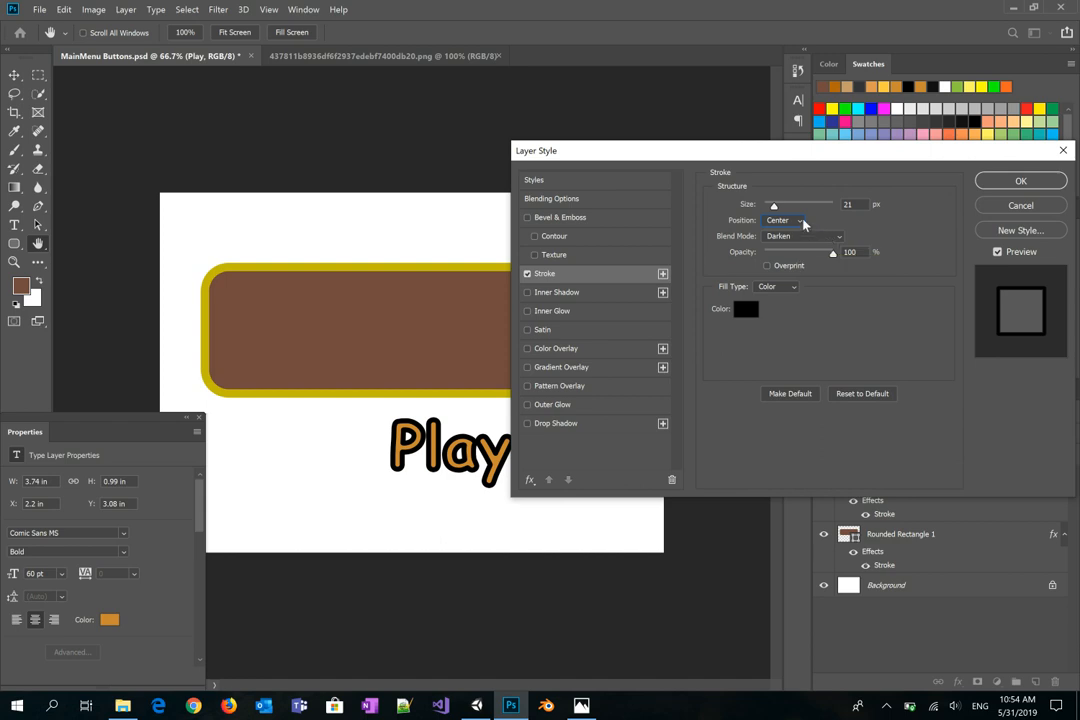
left_click(803, 224)
left_click(796, 233)
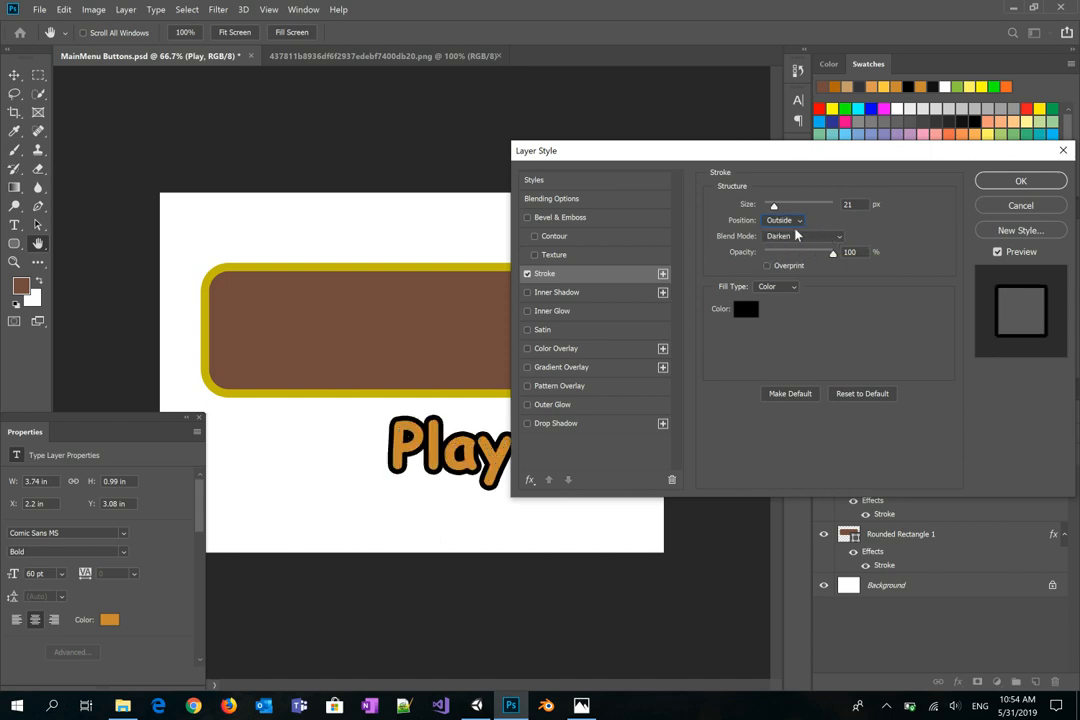
left_click(1019, 183)
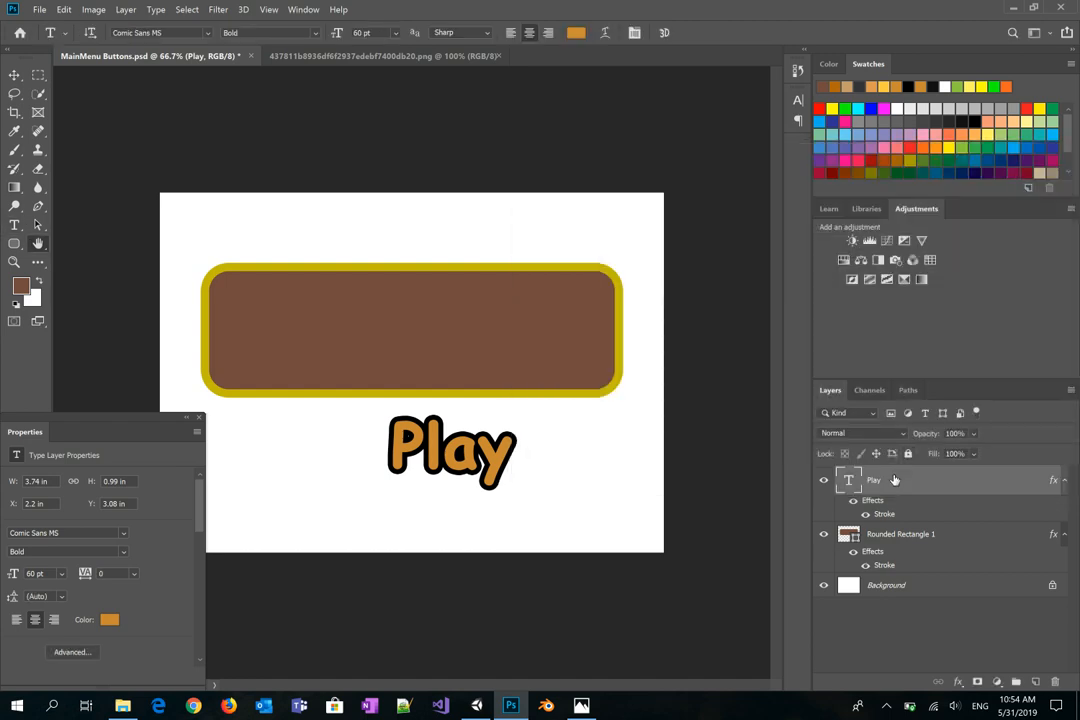
Step: Add a Play drop shadow: 43% opacity, 32 px distance, 13 px size, 100° angle
double_click(895, 480)
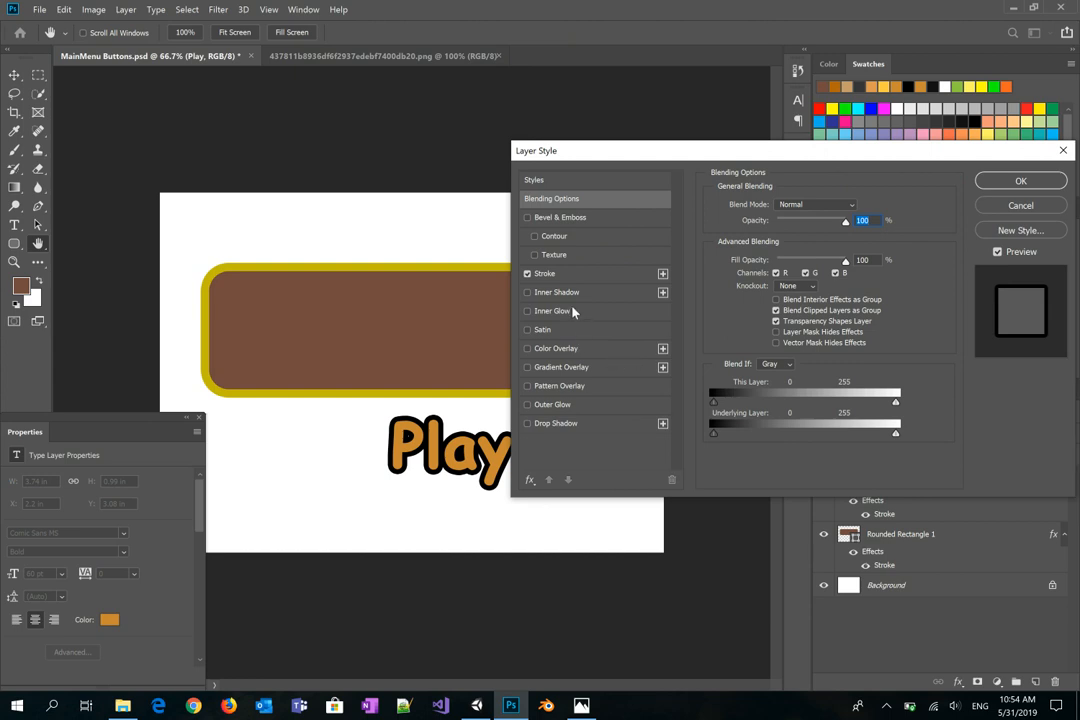
left_click(556, 424)
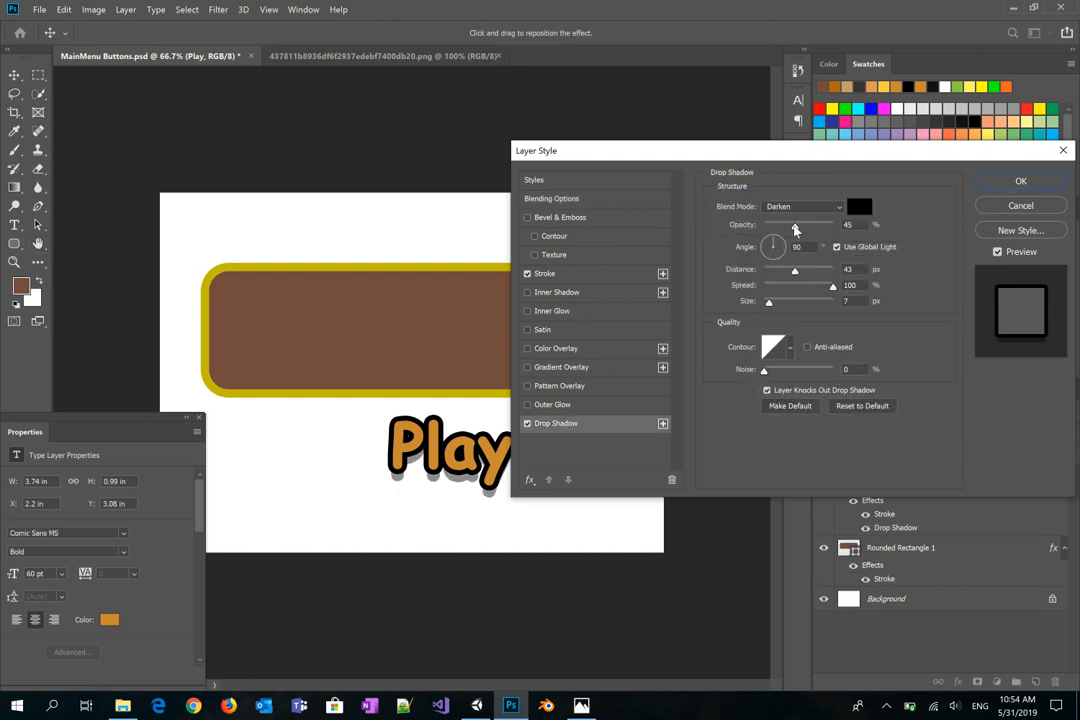
left_click(795, 229)
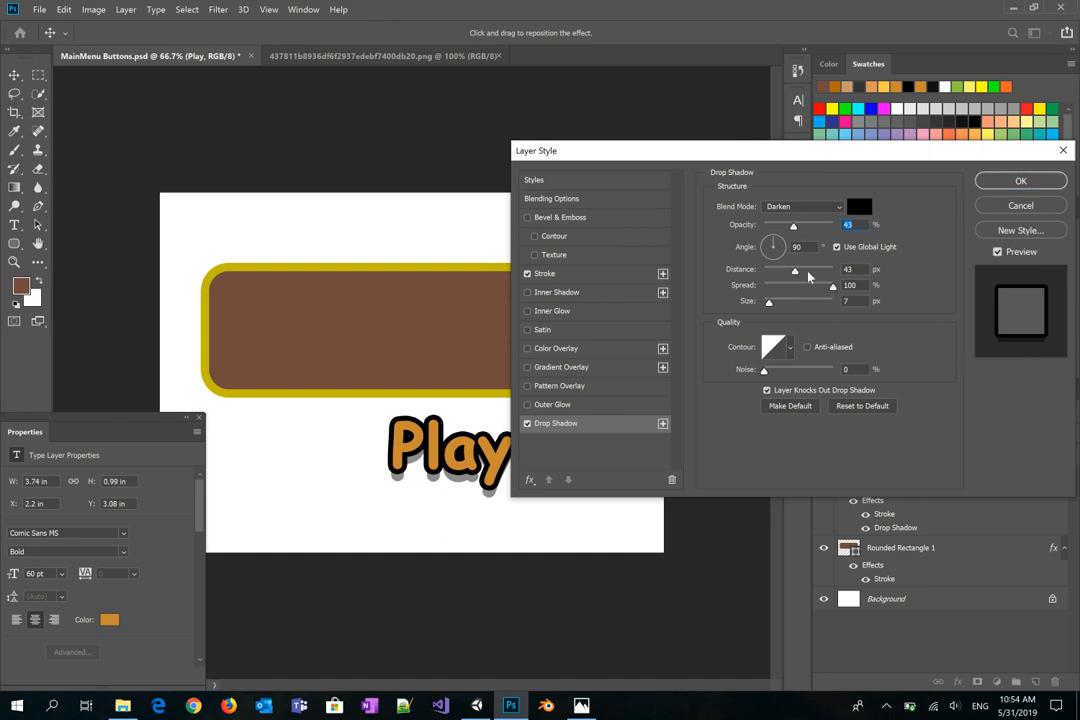
left_click_drag(796, 272, 861, 288)
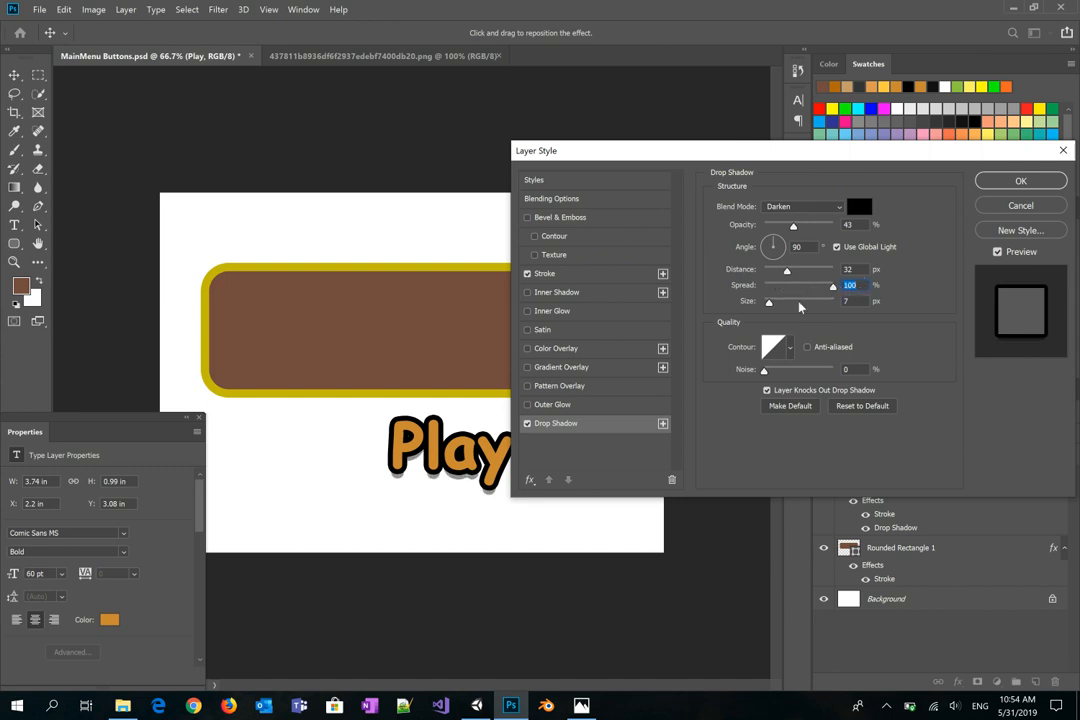
left_click_drag(770, 304, 773, 305)
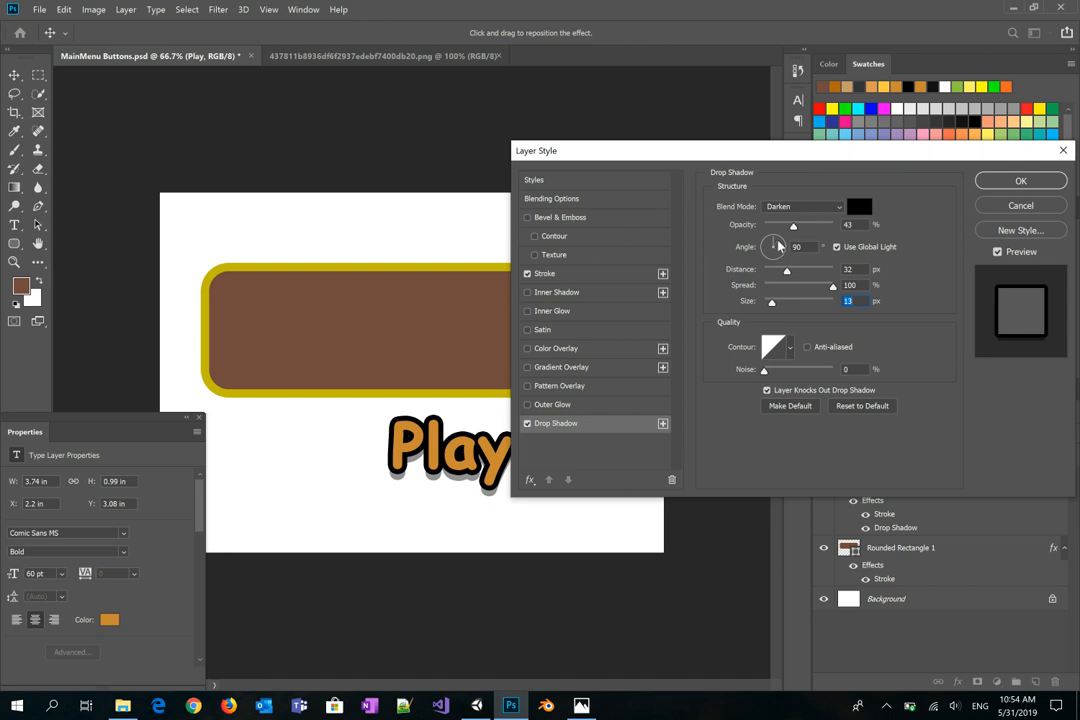
mouse_move(778, 248)
left_mouse_down()
mouse_move(778, 263)
mouse_move(772, 241)
left_mouse_up()
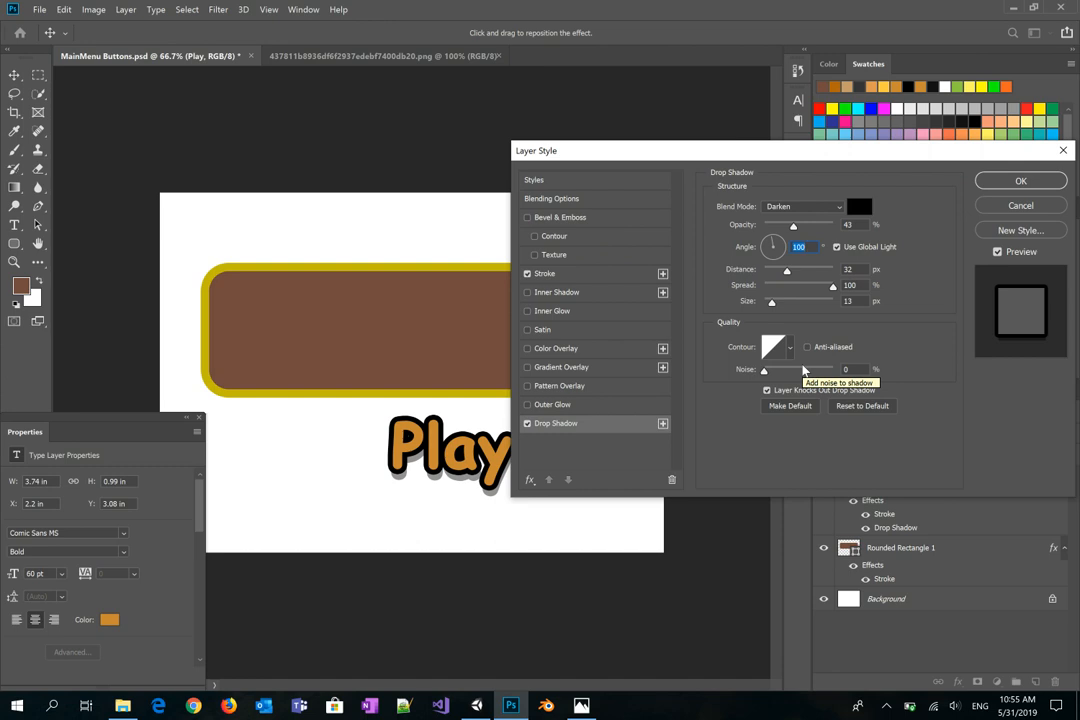
left_click(1005, 186)
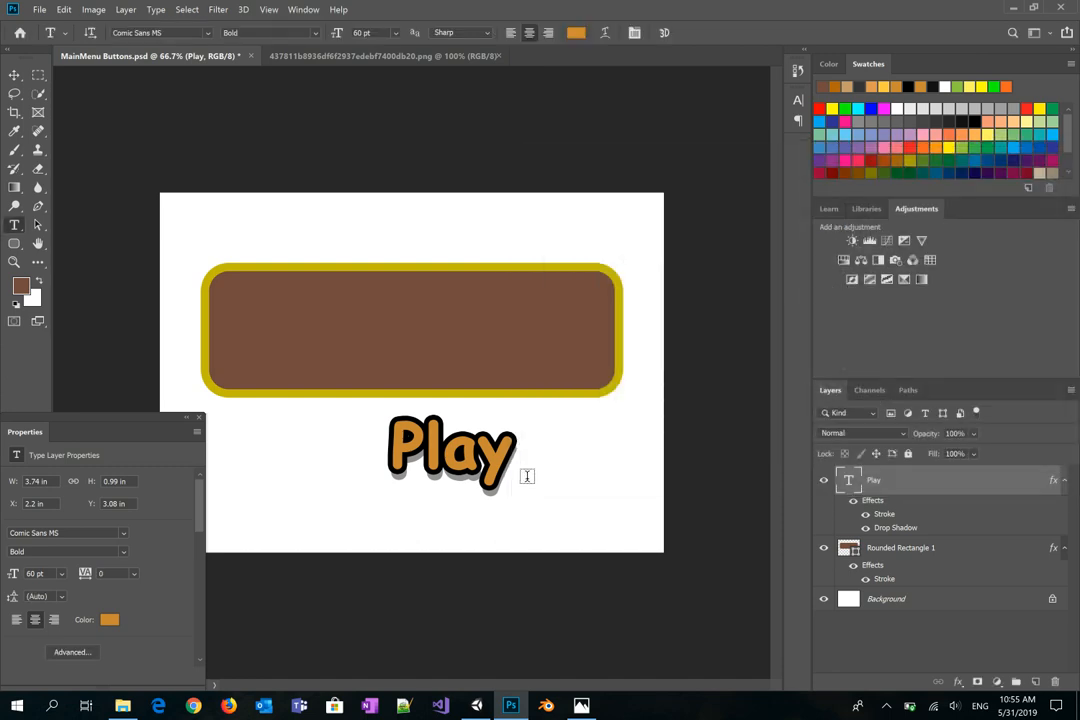
Step: Centre the Play text on the brown button and collapse the Properties panel
left_click(14, 75)
left_click_drag(389, 394, 365, 321)
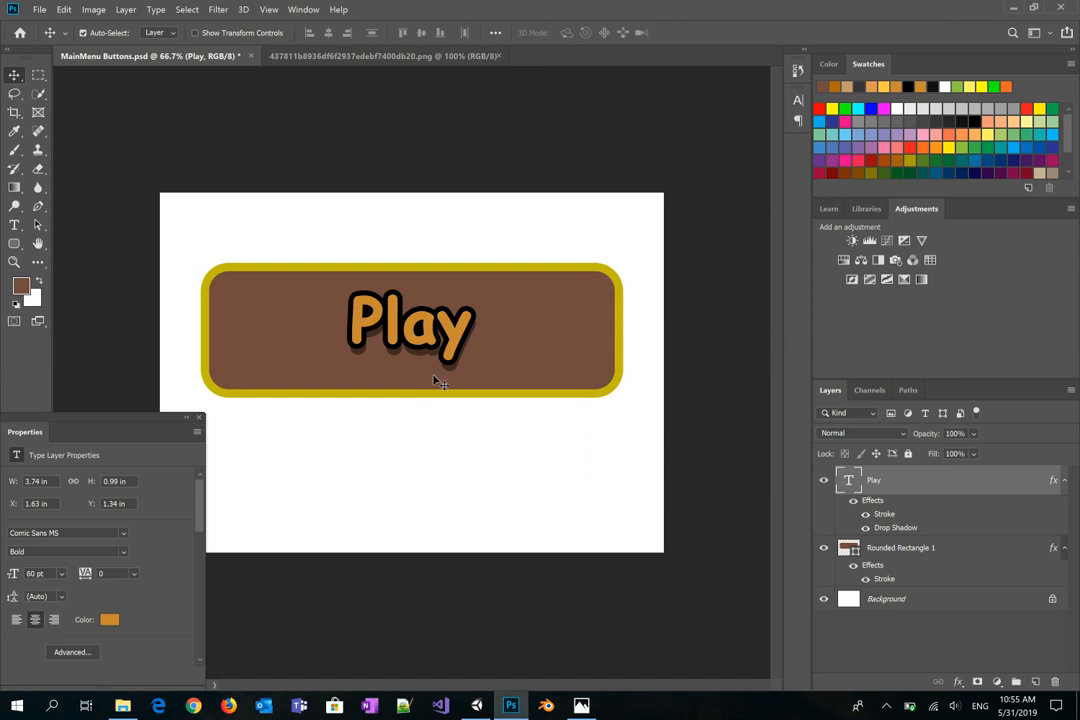
left_click_drag(406, 337, 406, 337)
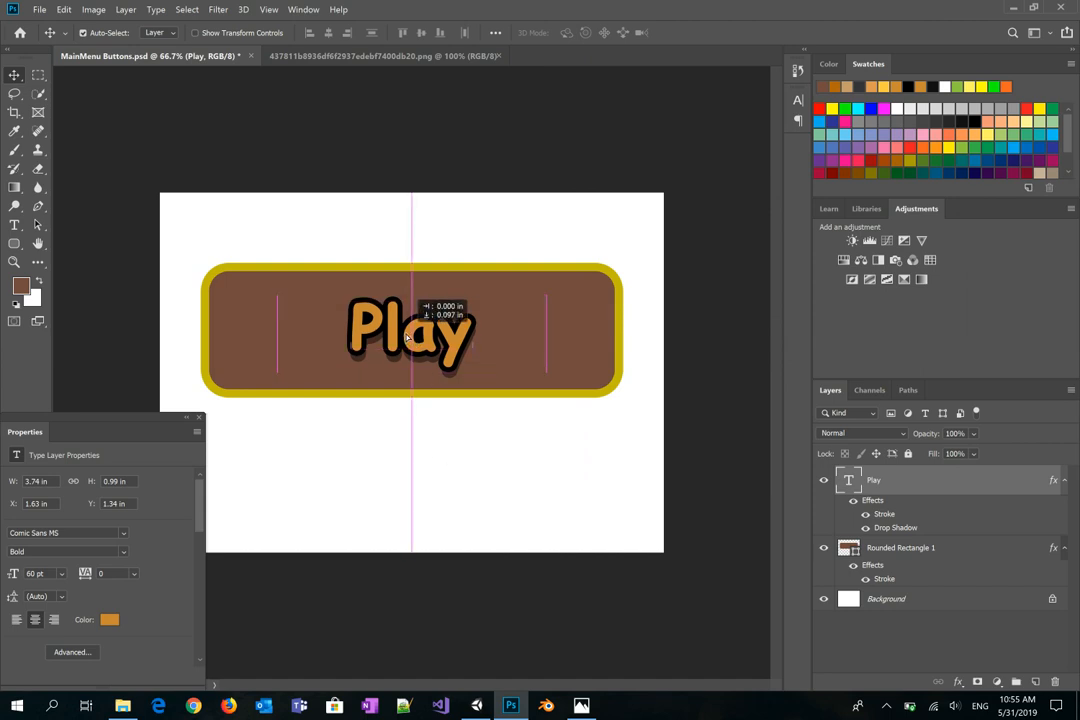
left_click(465, 457)
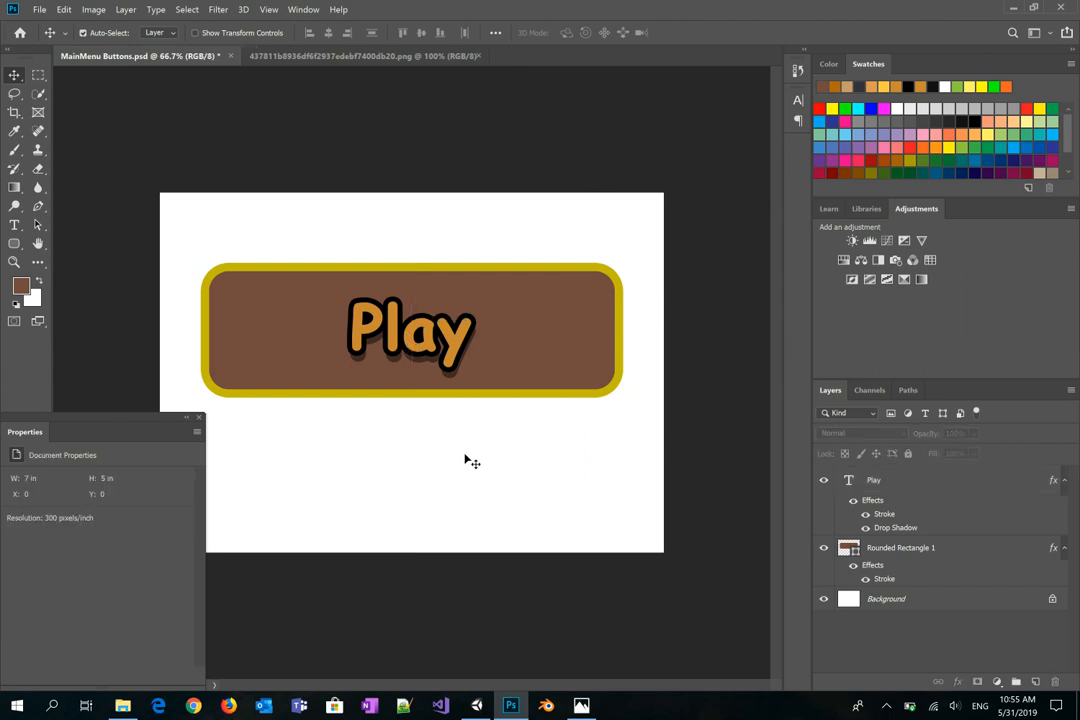
left_click(187, 418)
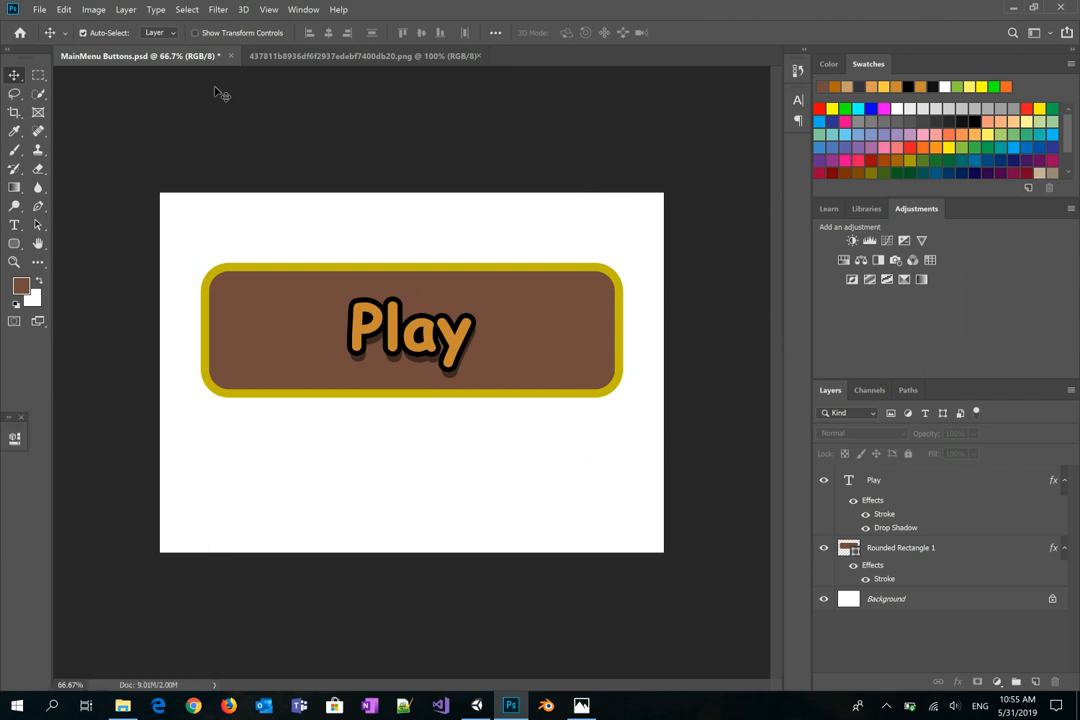
Step: Trim the white margins around the button with Image > Trim
left_click(96, 10)
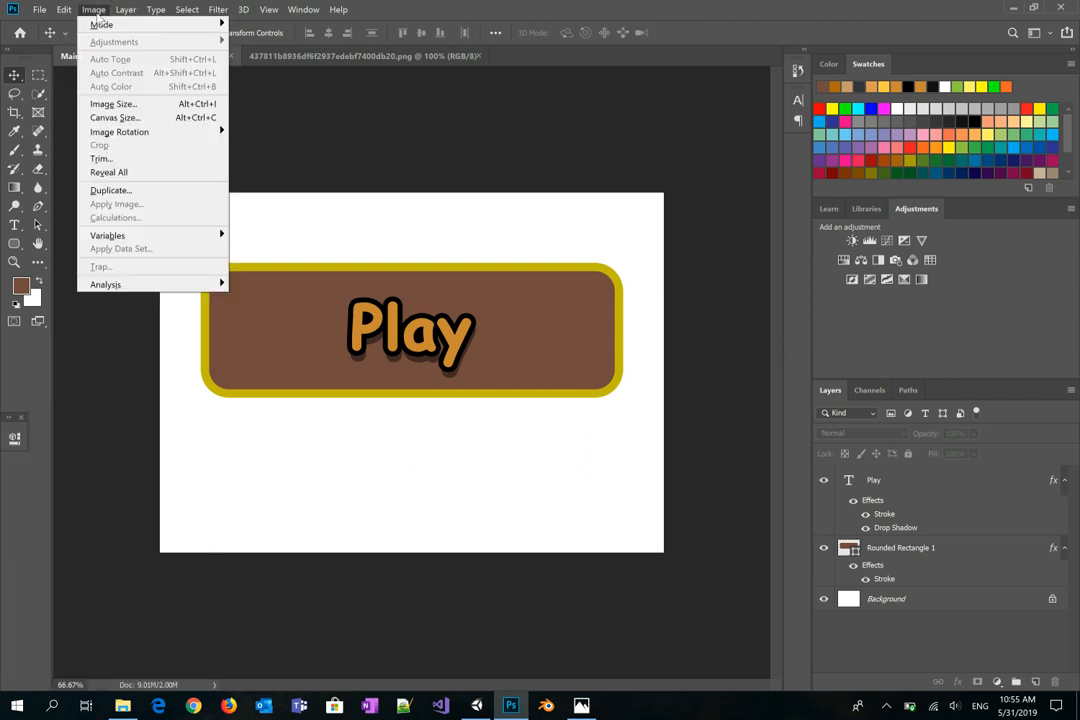
left_click(133, 159)
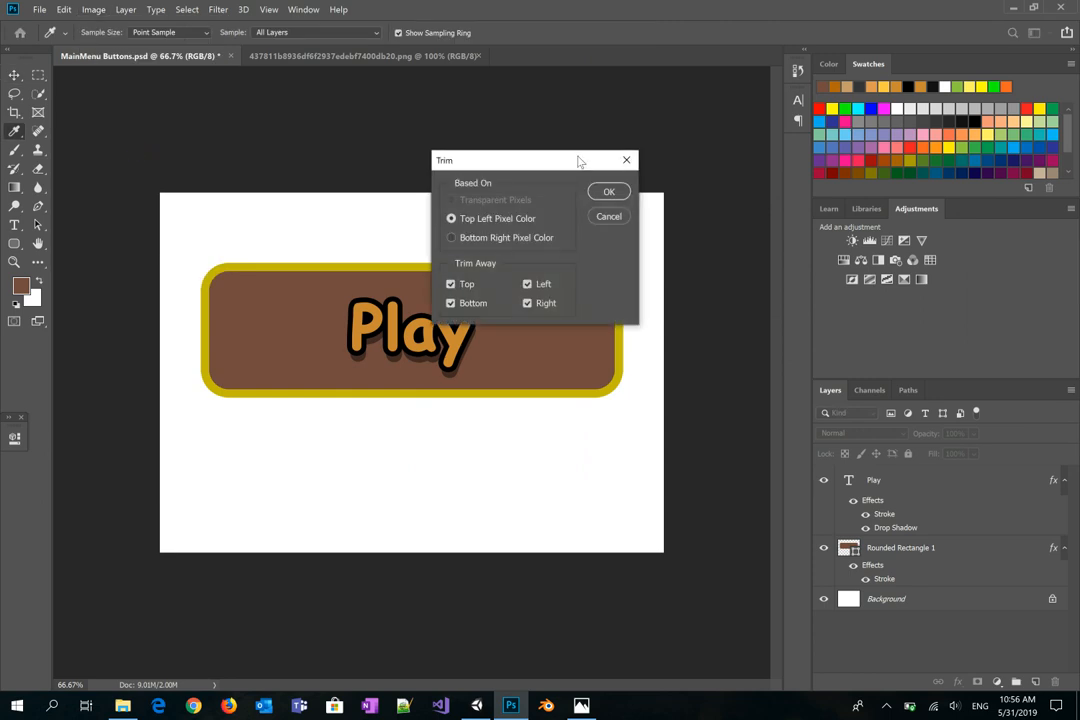
left_click(605, 191)
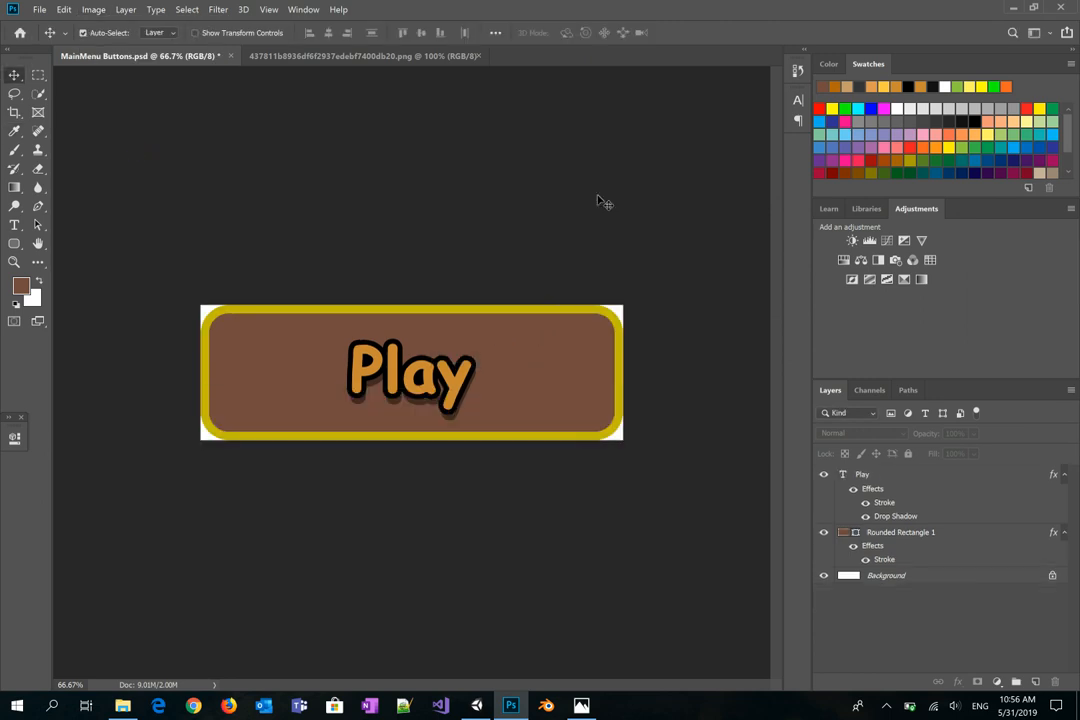
Step: Delete the white Background layer and save the document with Ctrl+S
left_click(852, 478)
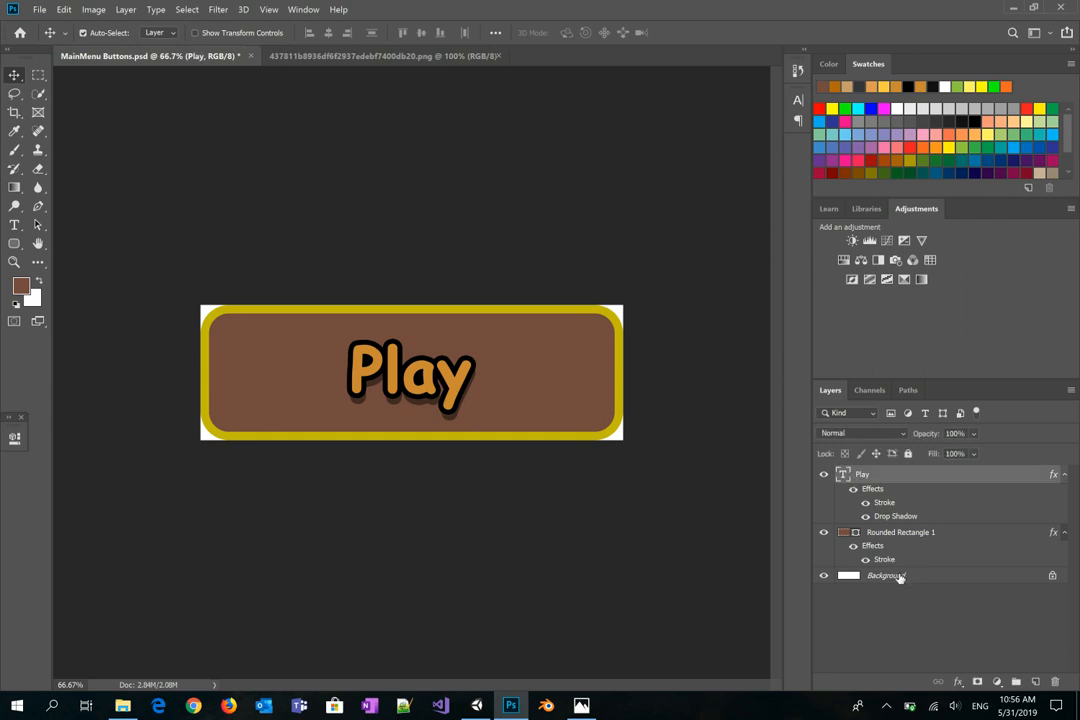
left_click(900, 576)
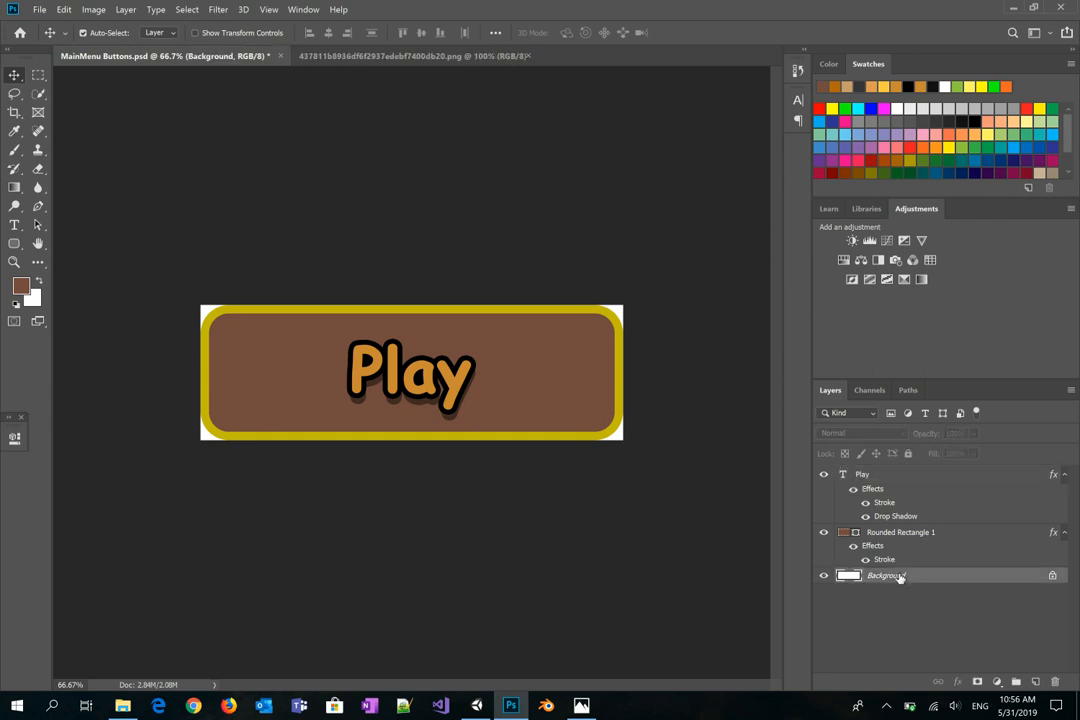
key("Delete")
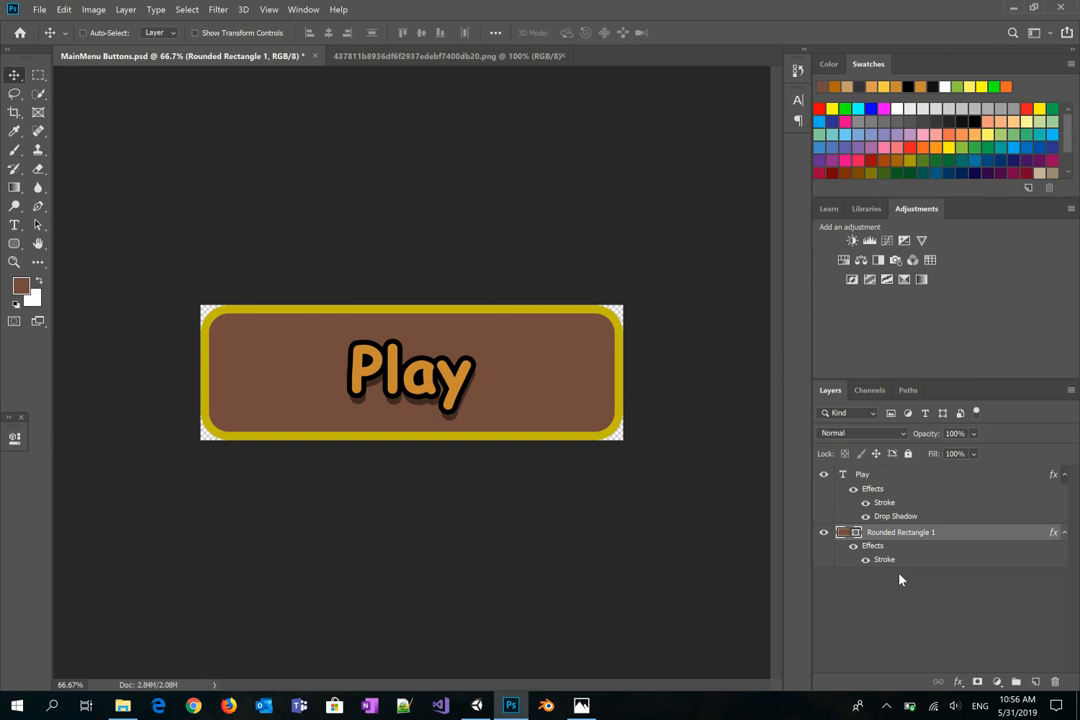
key("ctrl+s")
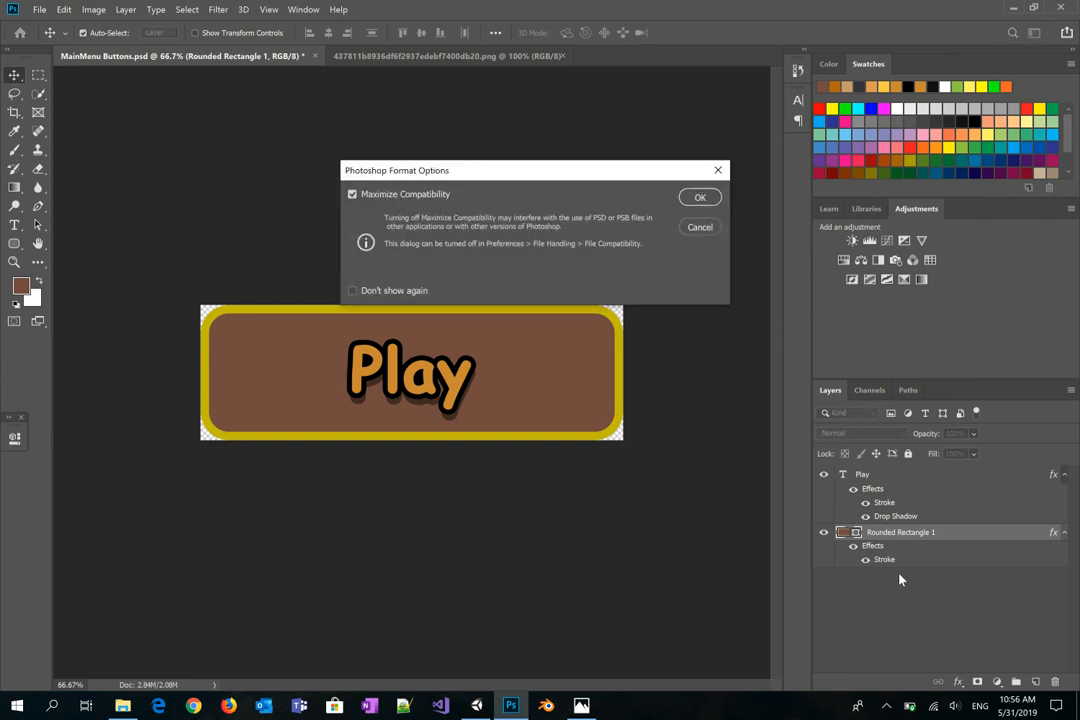
Step: Save with maximum compatibility, then export 'MainMenu PlayButtons.png' at smallest file size
left_click(700, 197)
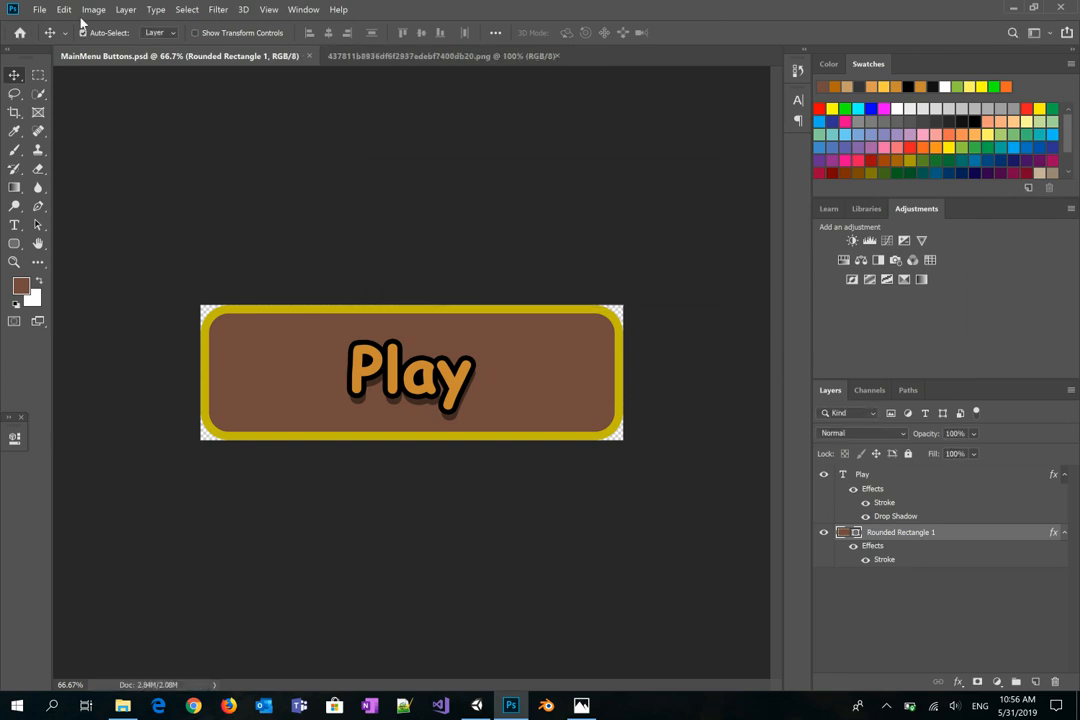
left_click(40, 10)
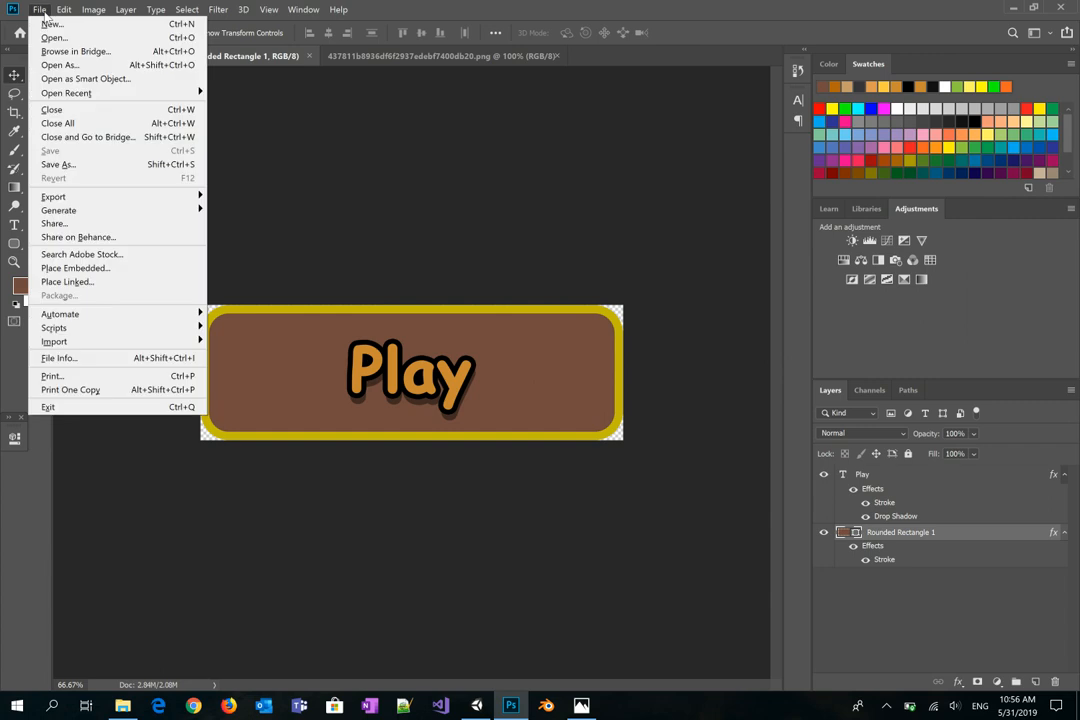
left_click(62, 165)
left_click(170, 257)
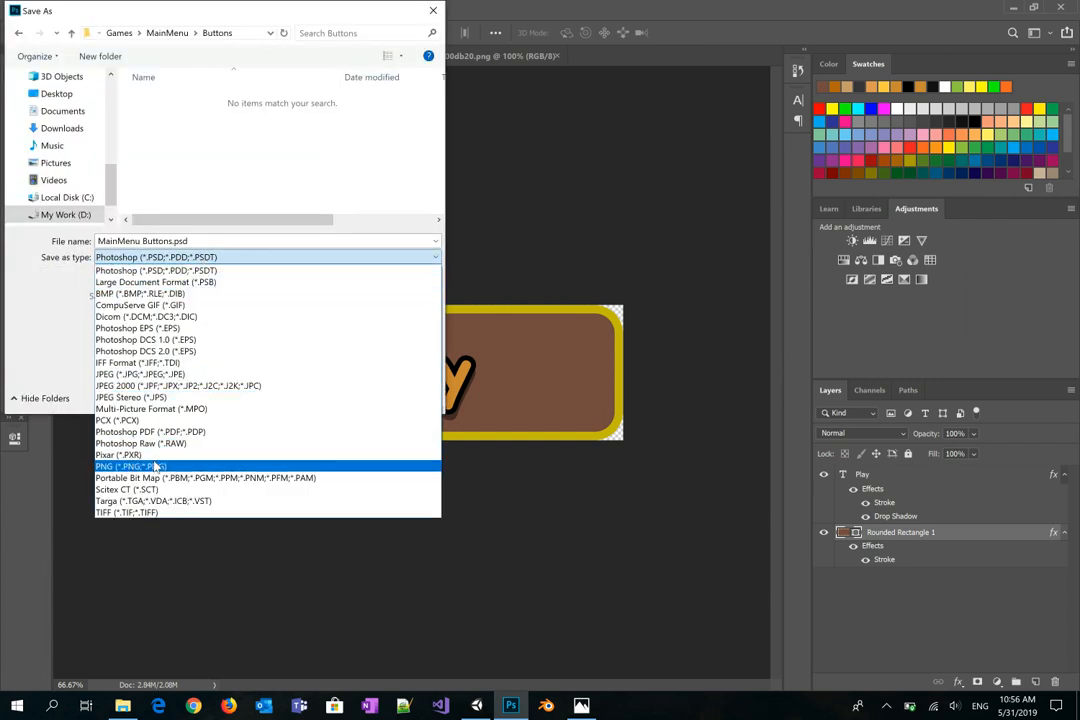
left_click(156, 466)
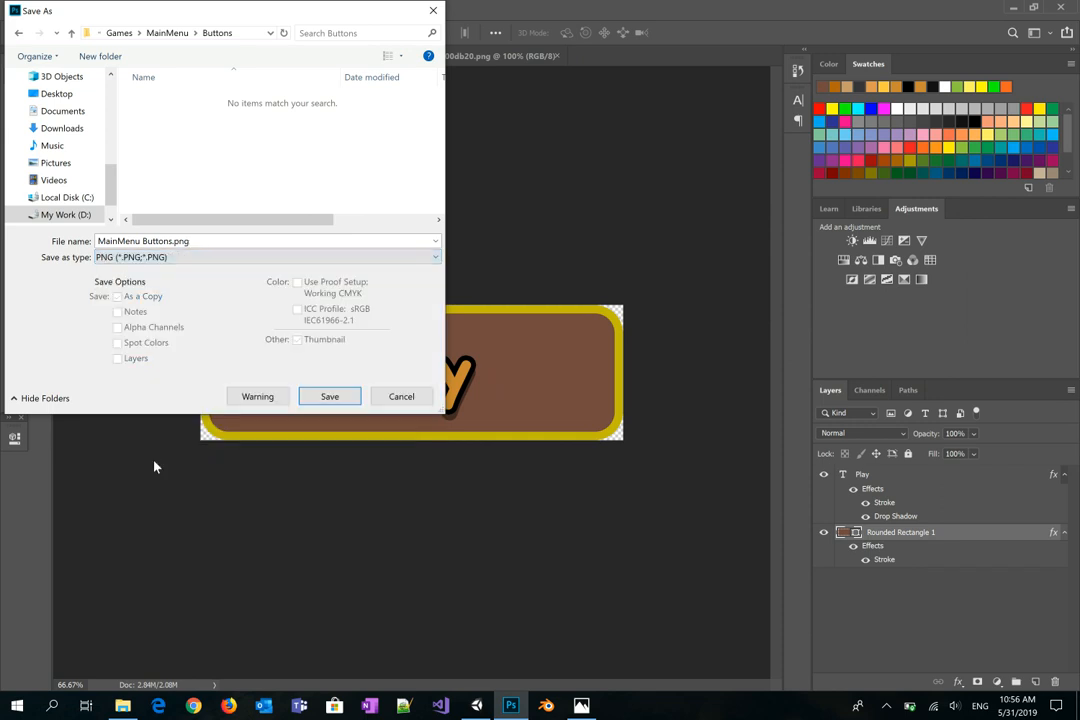
left_click(146, 242)
left_click(146, 243)
type("Play")
key("Return")
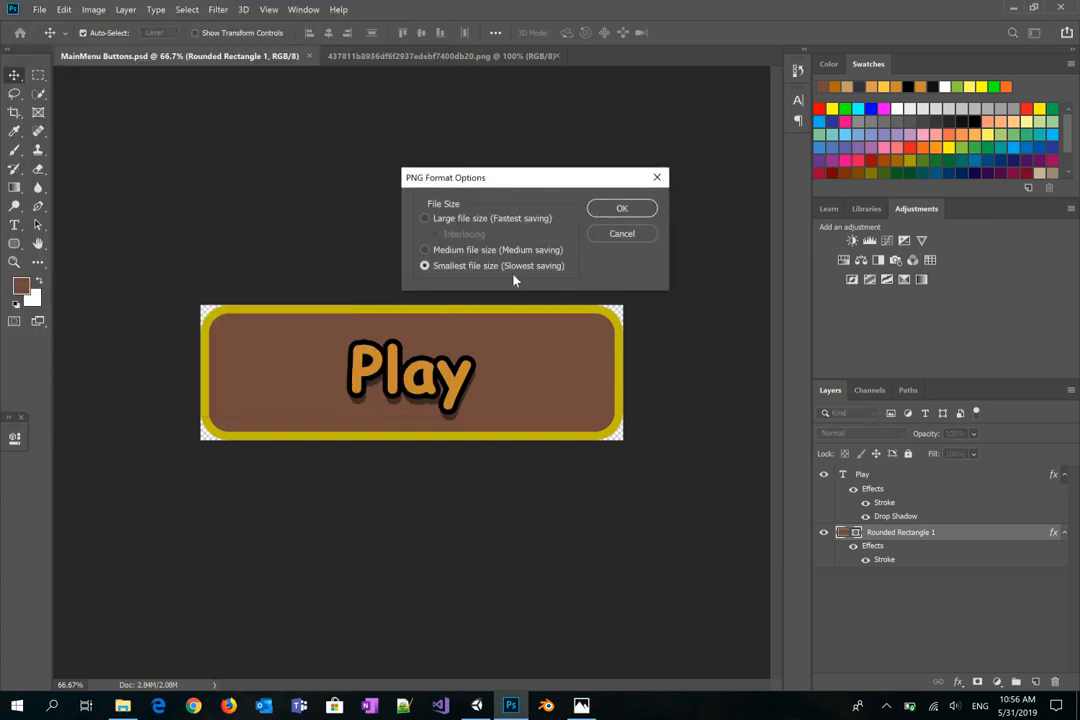
left_click(612, 212)
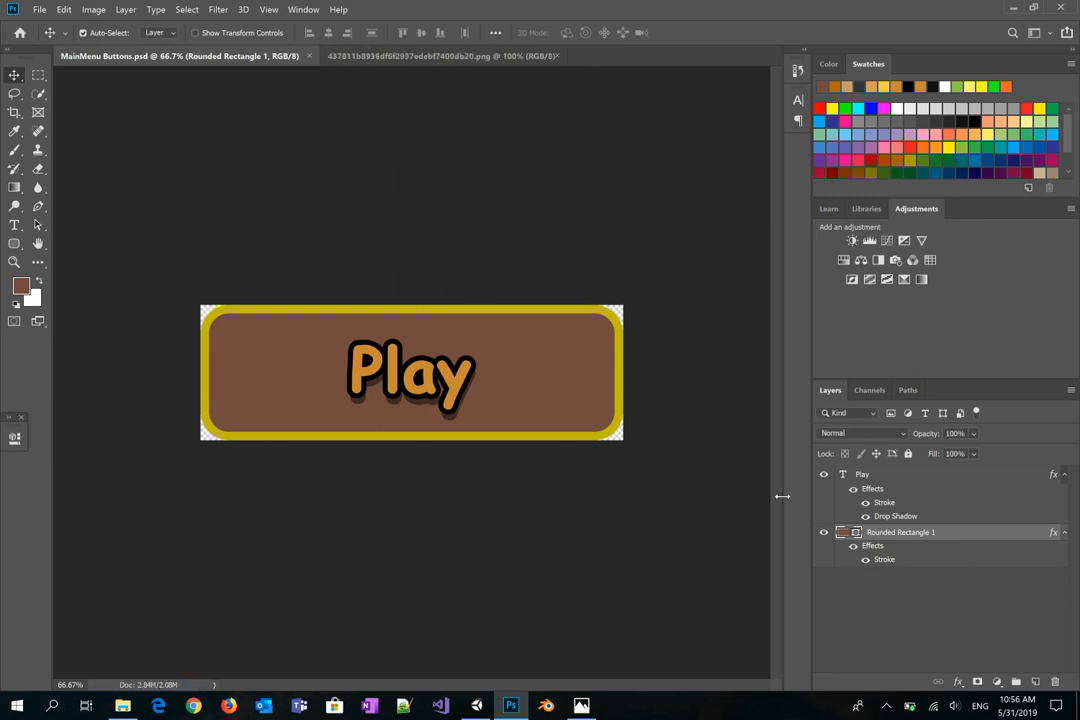
Step: Duplicate the Play text layer as a new layer named Settings
left_click(824, 474)
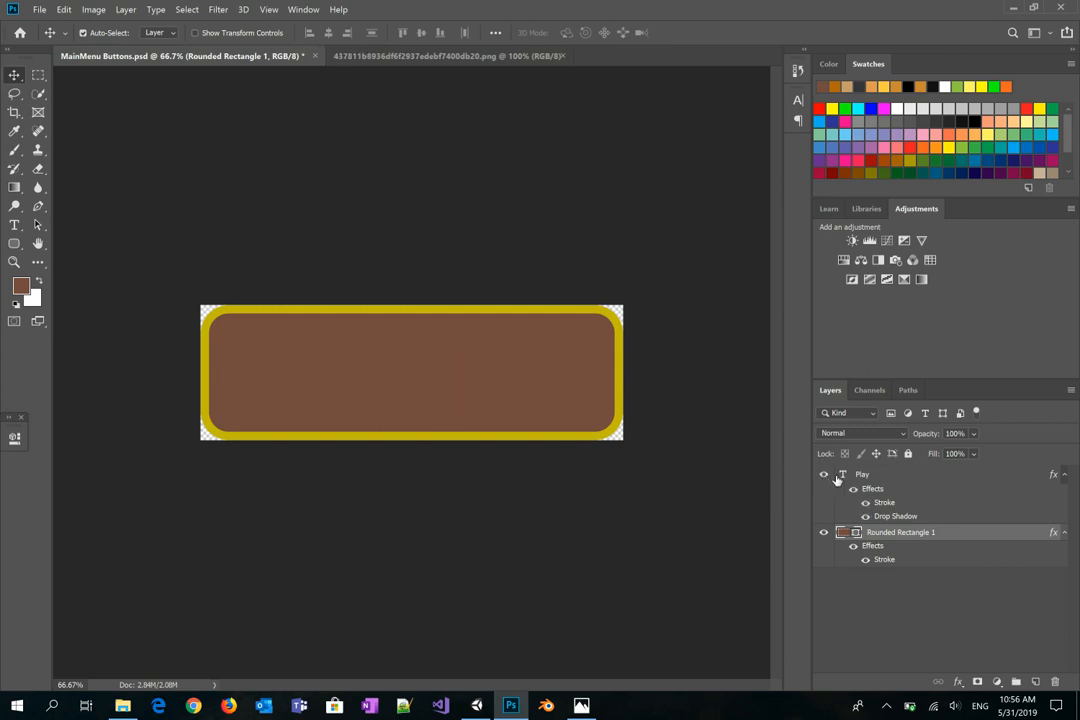
left_click(824, 474)
left_click(868, 477)
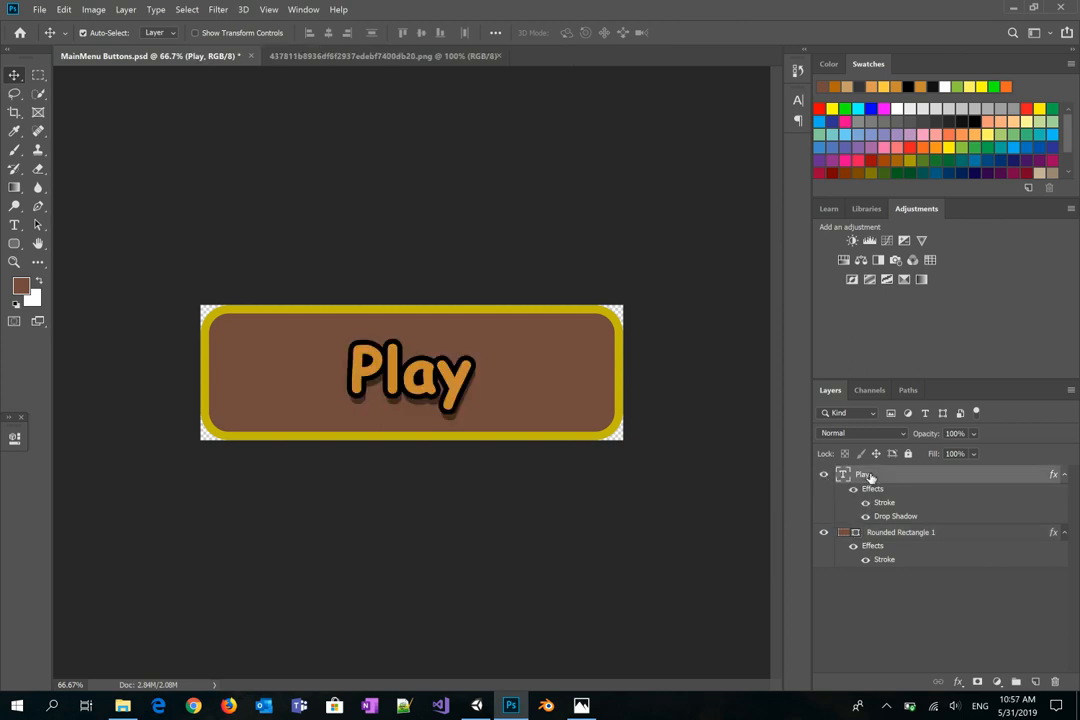
right_click(870, 478)
left_click(912, 107)
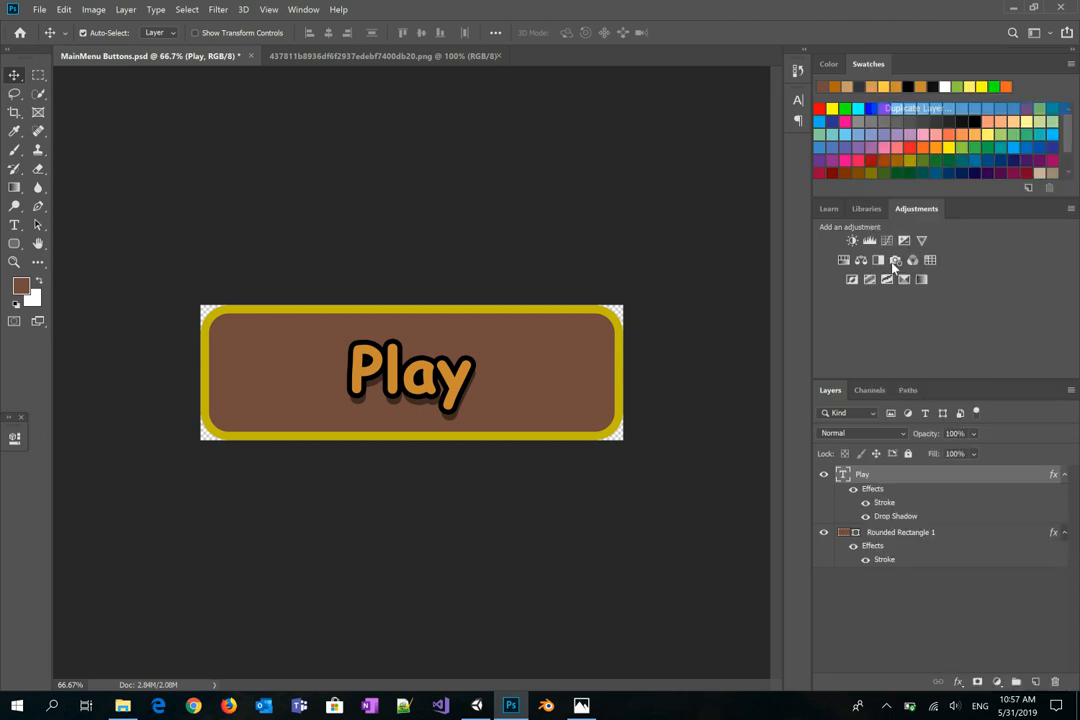
left_click(501, 210)
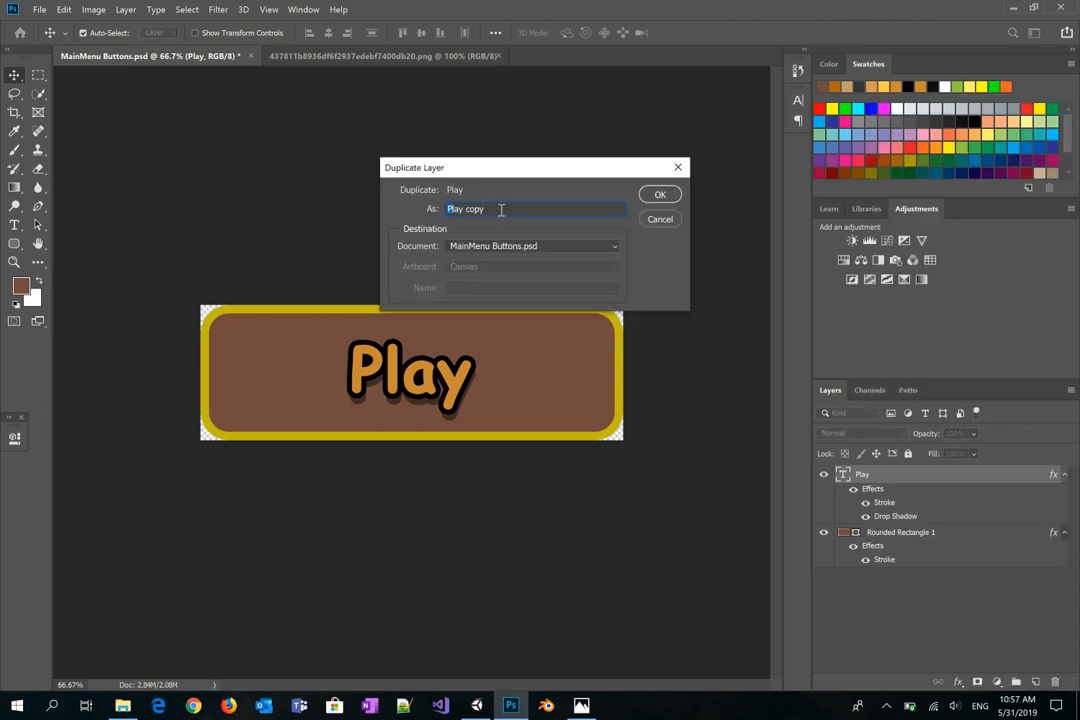
key("shift+Right")
key("shift+Right")
key("shift+Right")
key("shift+Right")
key("shift+Right")
key("shift+Right")
key("shift+Right")
key("shift+Right")
type("Settings")
key("Return")
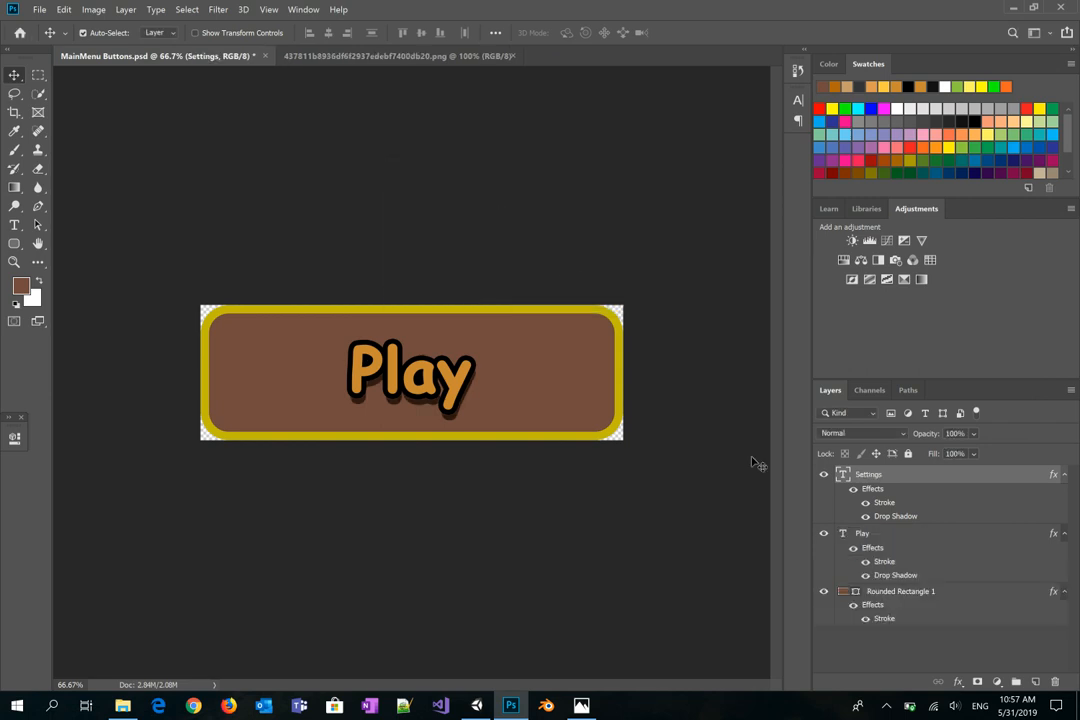
Step: Hide the original Play layer and change the button text to 'Settings'
left_click(823, 535)
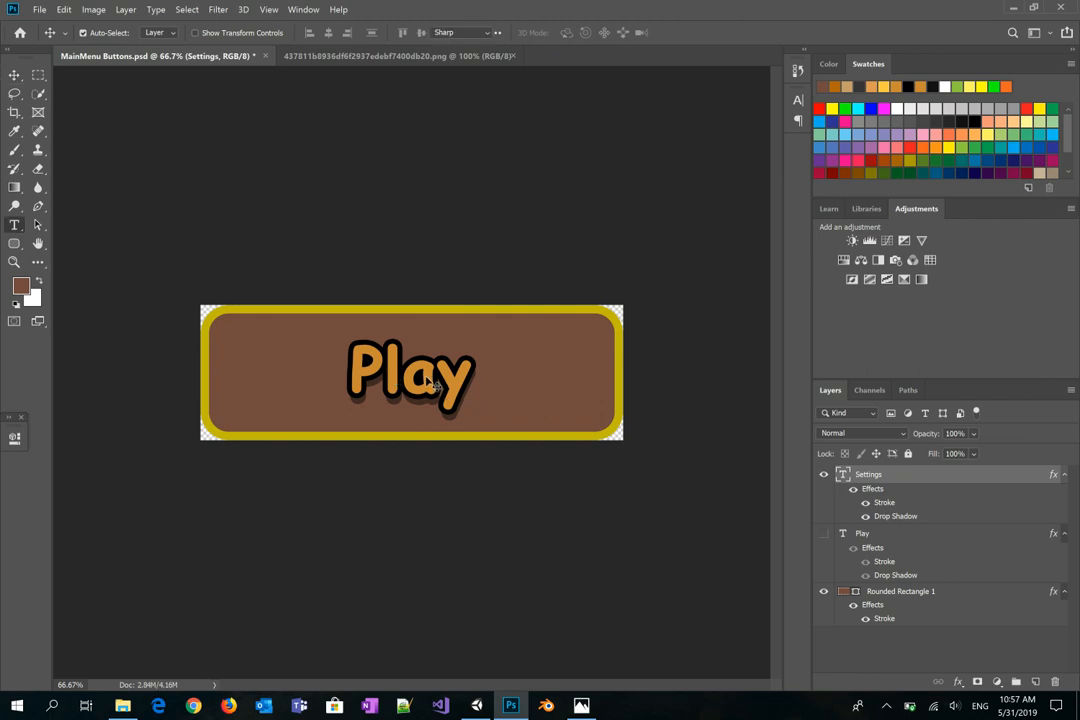
key("t")
double_click(425, 375)
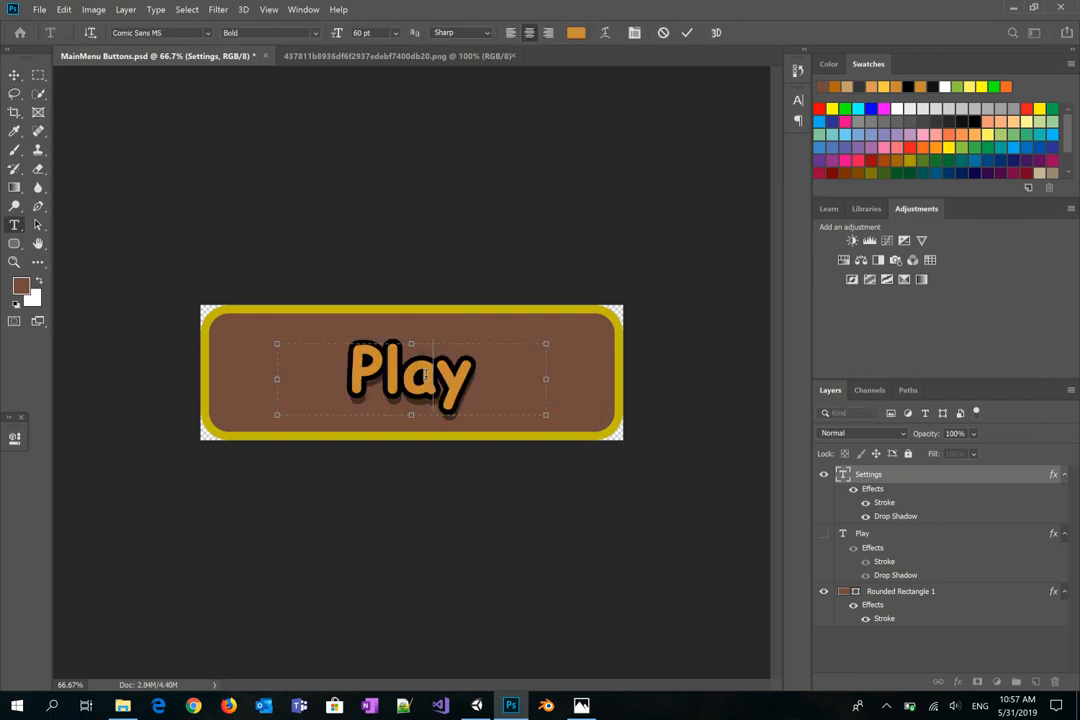
type("S")
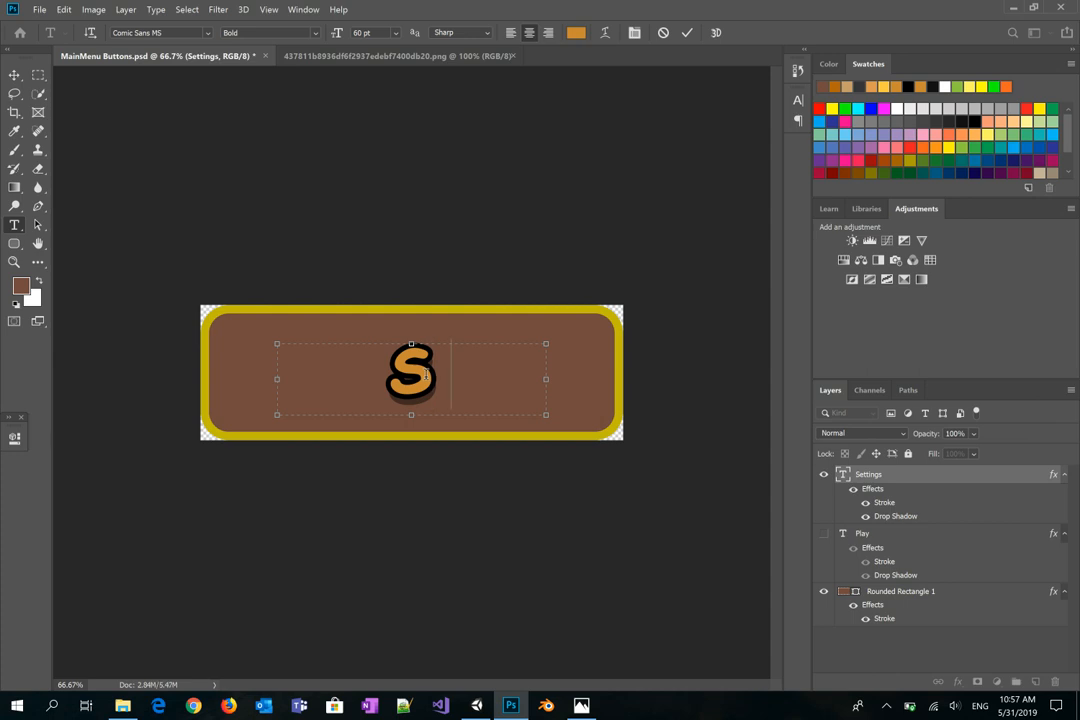
type("ettings")
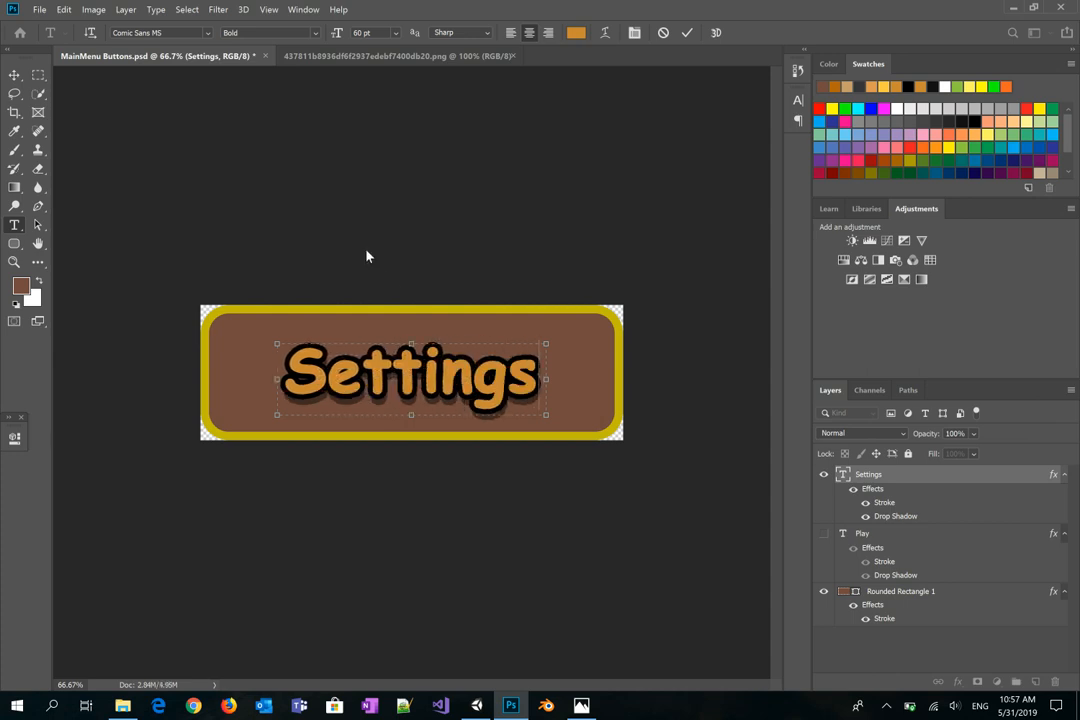
key("ctrl+Return")
Step: Save a PNG copy named 'MainMenu SettingsButtons.png' in Buttons with smallest-file-size compression
key("v")
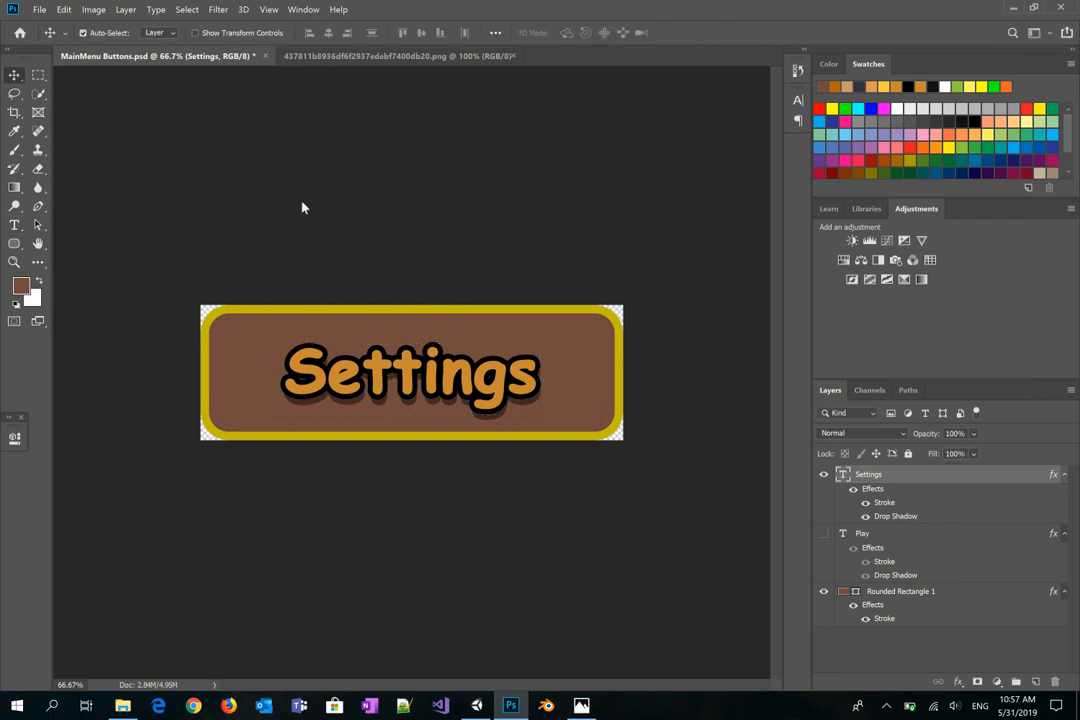
left_click(40, 10)
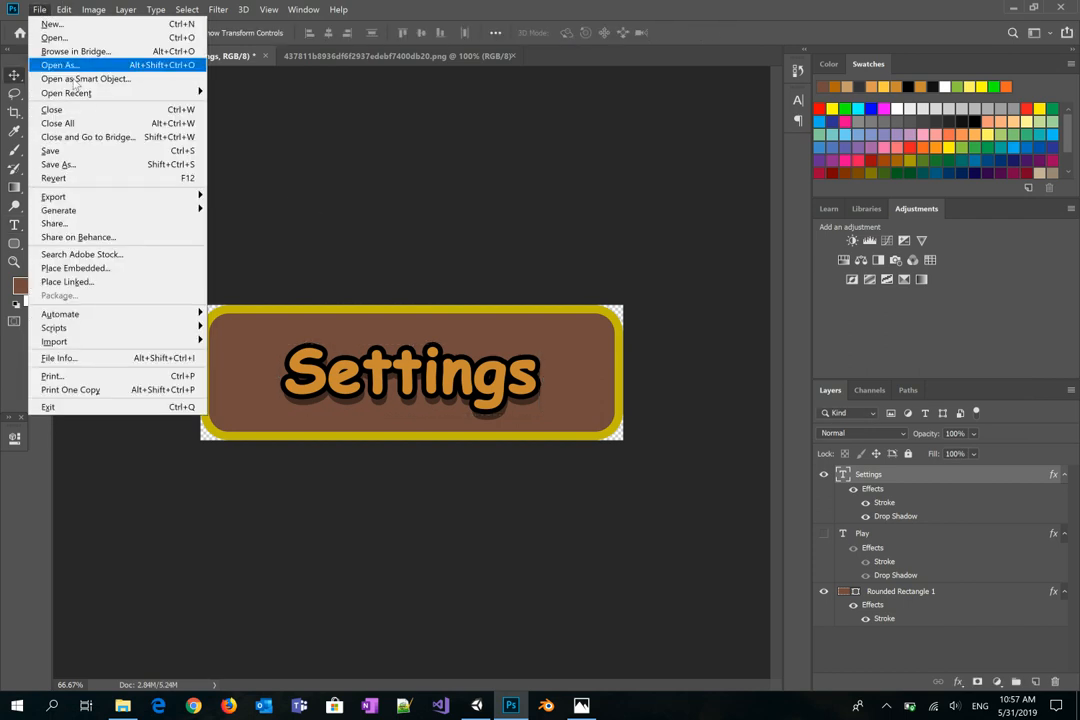
left_click(60, 164)
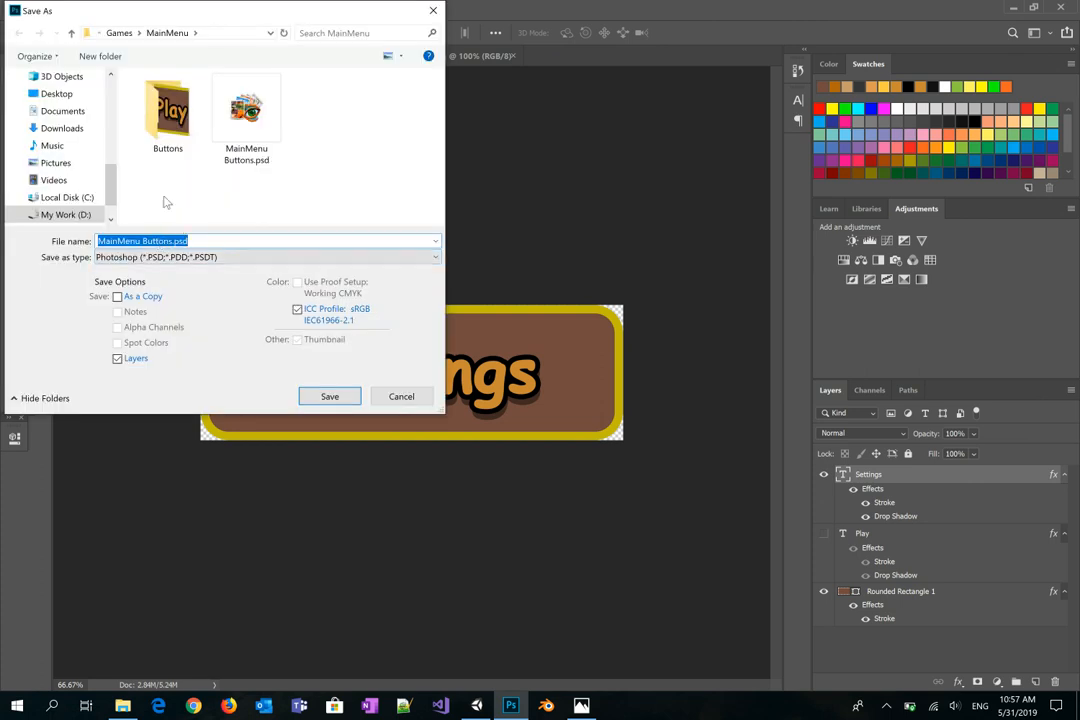
double_click(140, 105)
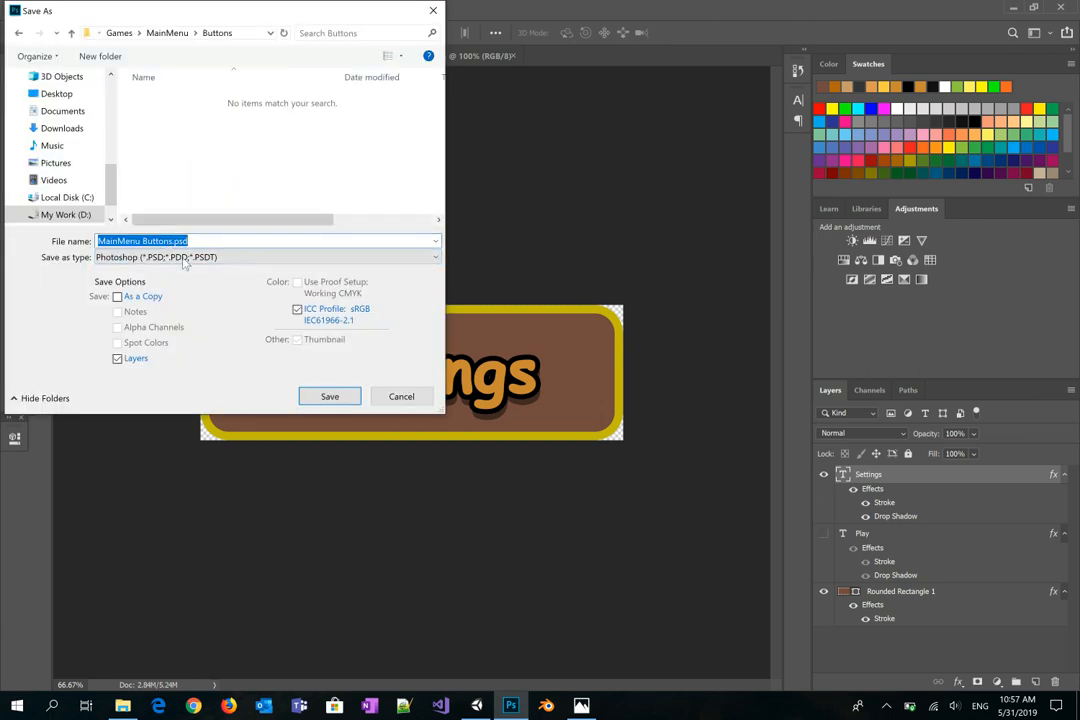
key("Right")
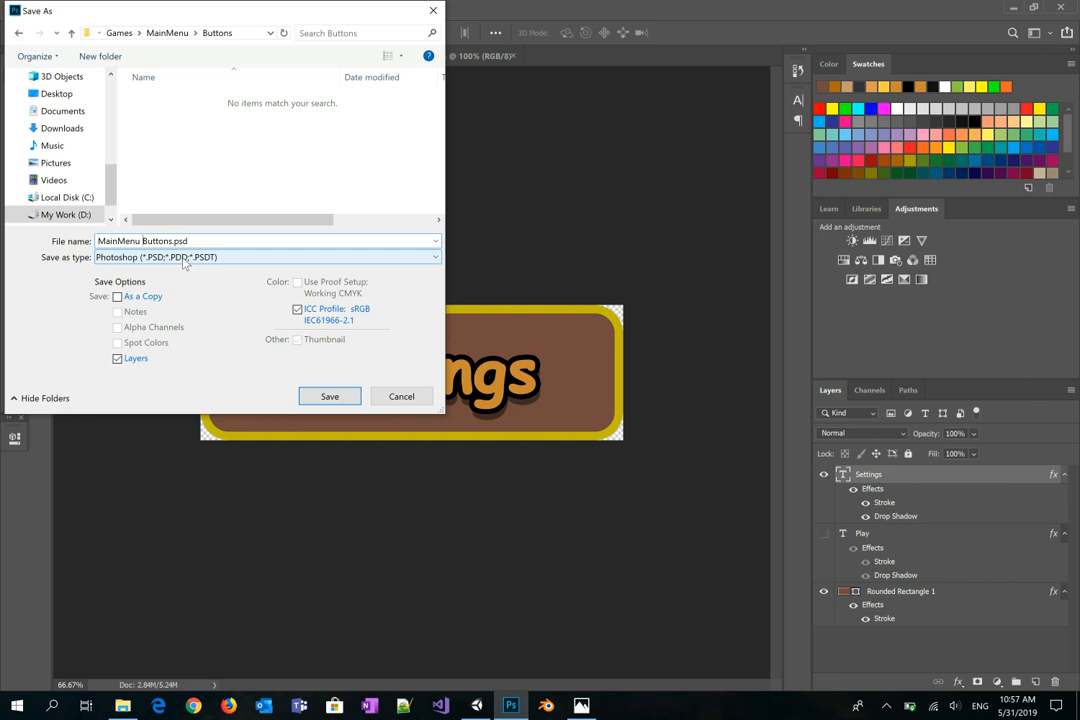
left_click(142, 241)
type("Settings")
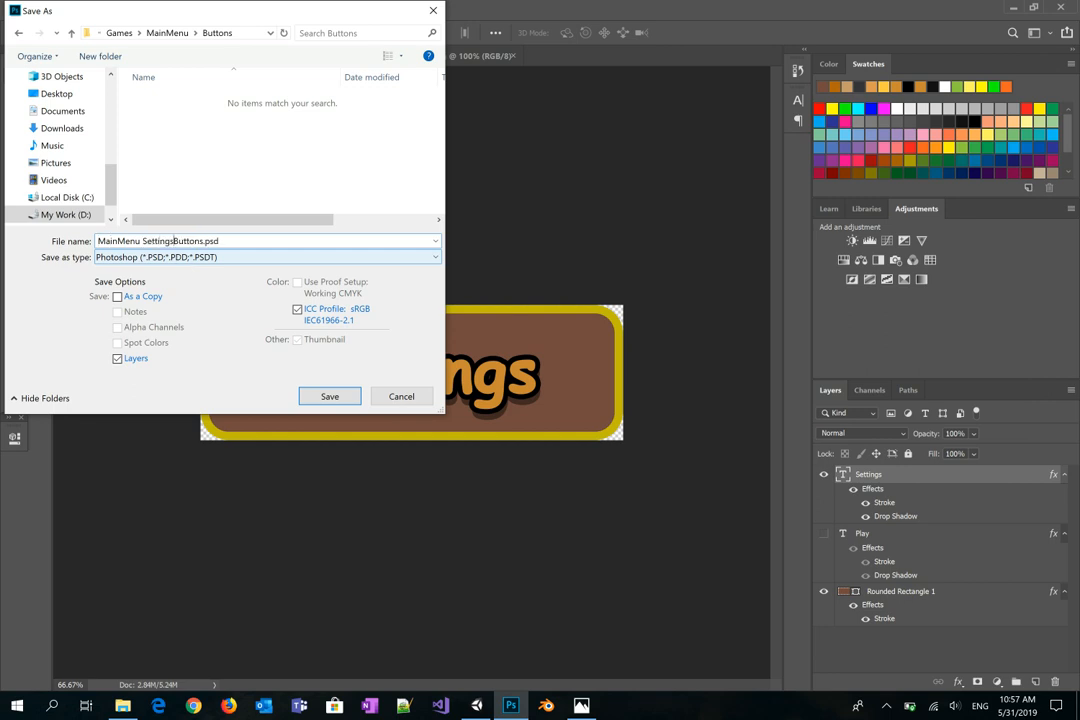
left_click(284, 261)
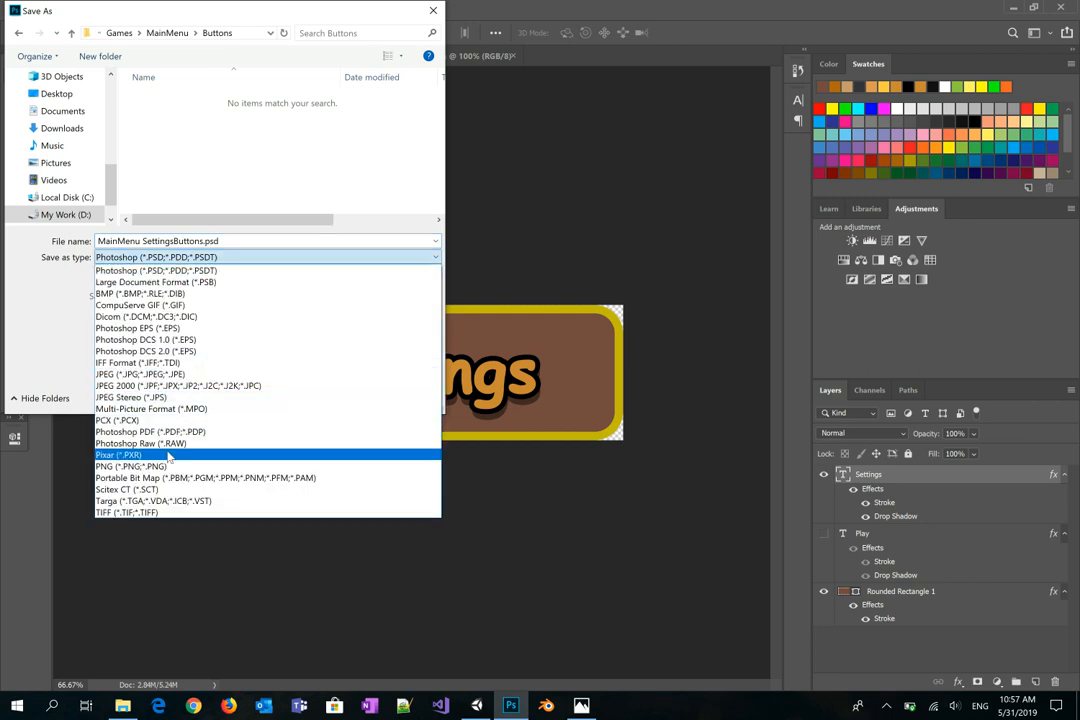
left_click(160, 467)
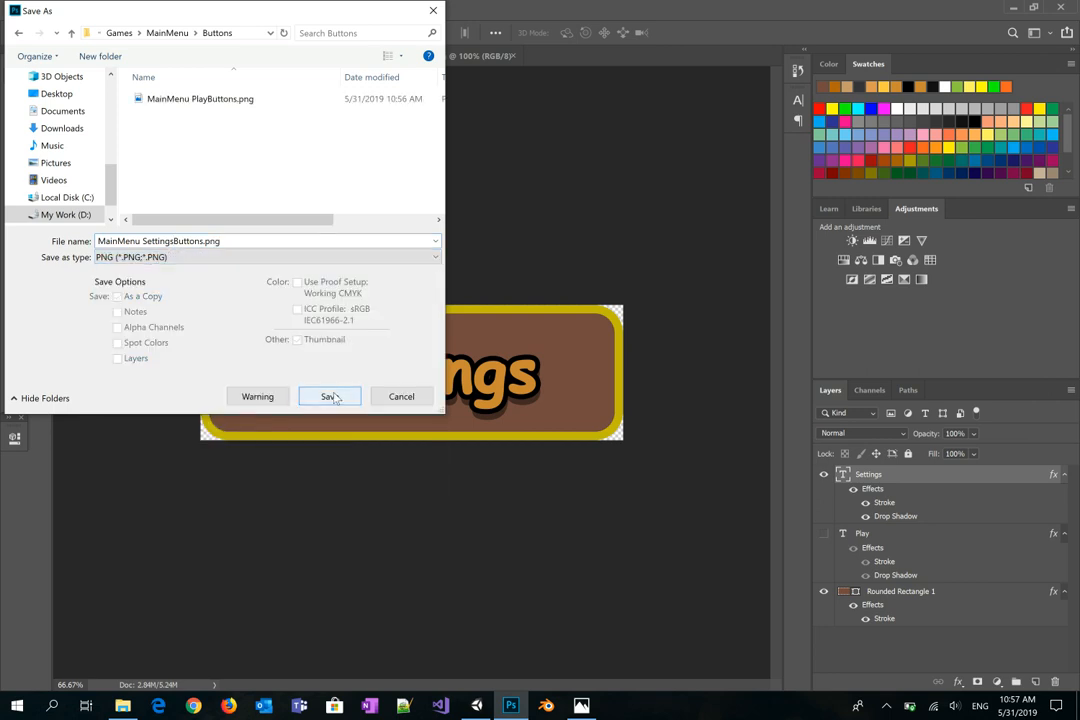
left_click(332, 394)
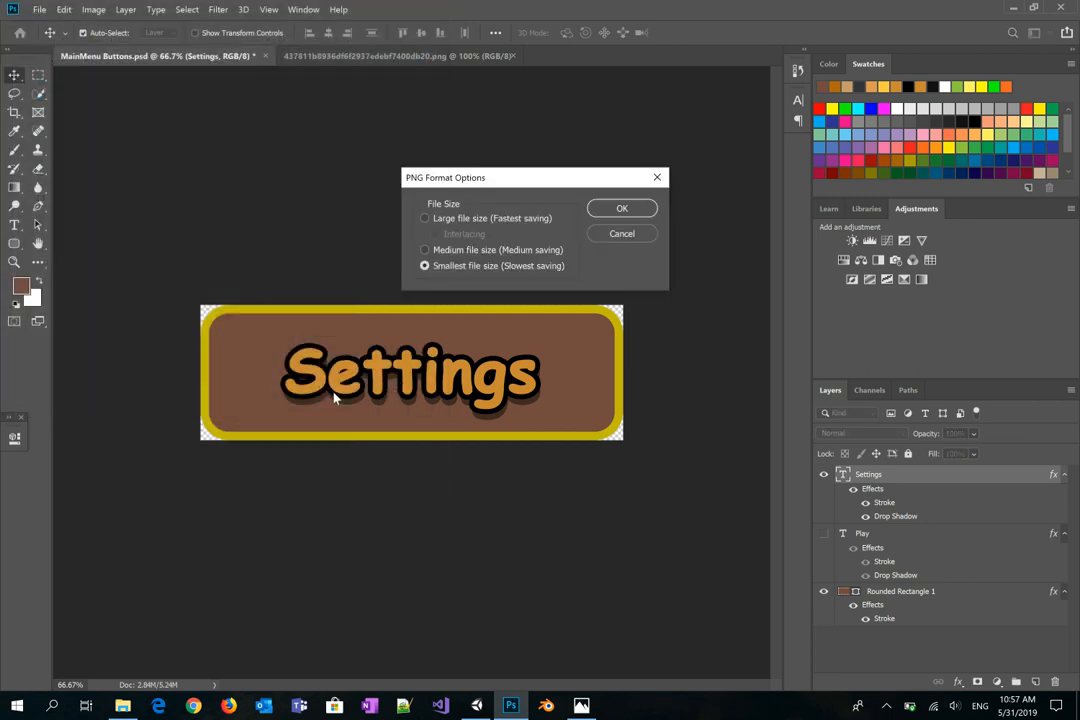
left_click(620, 213)
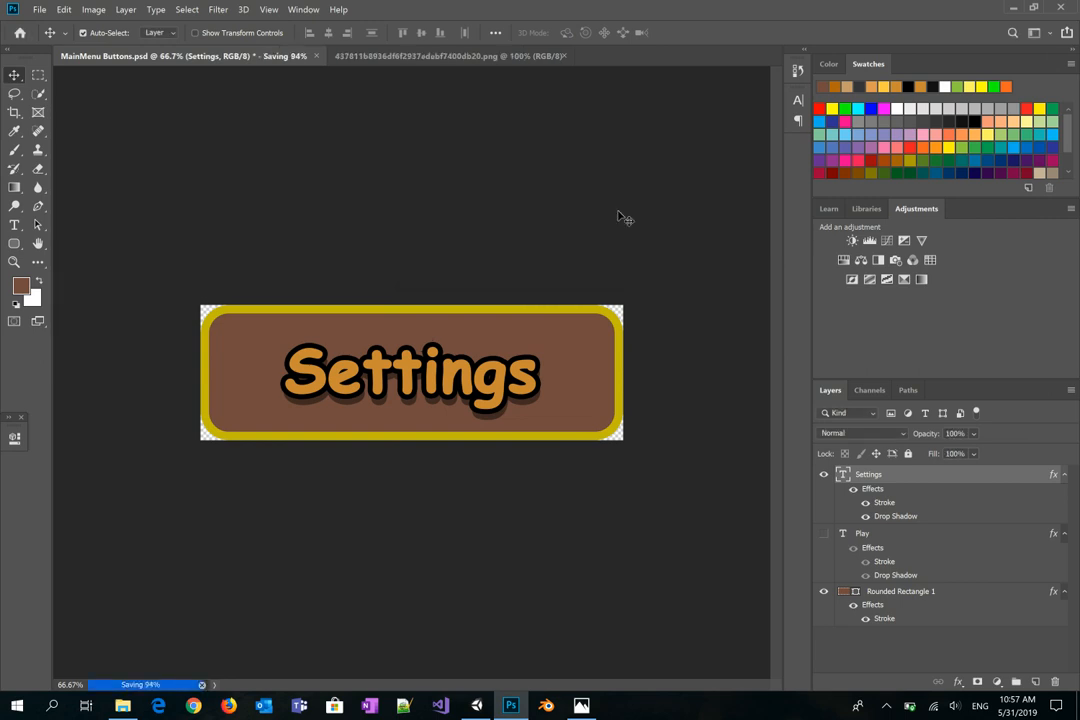
Step: Duplicate the Settings text layer as a new layer named Exit
left_click(826, 477)
left_click(824, 476)
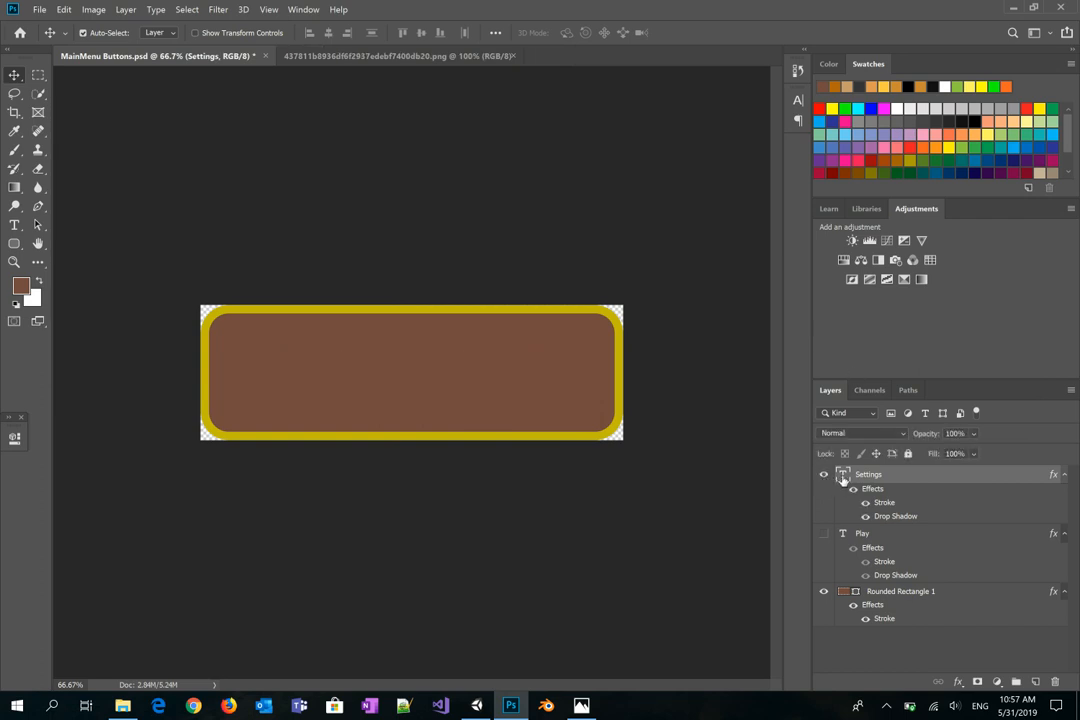
right_click(868, 484)
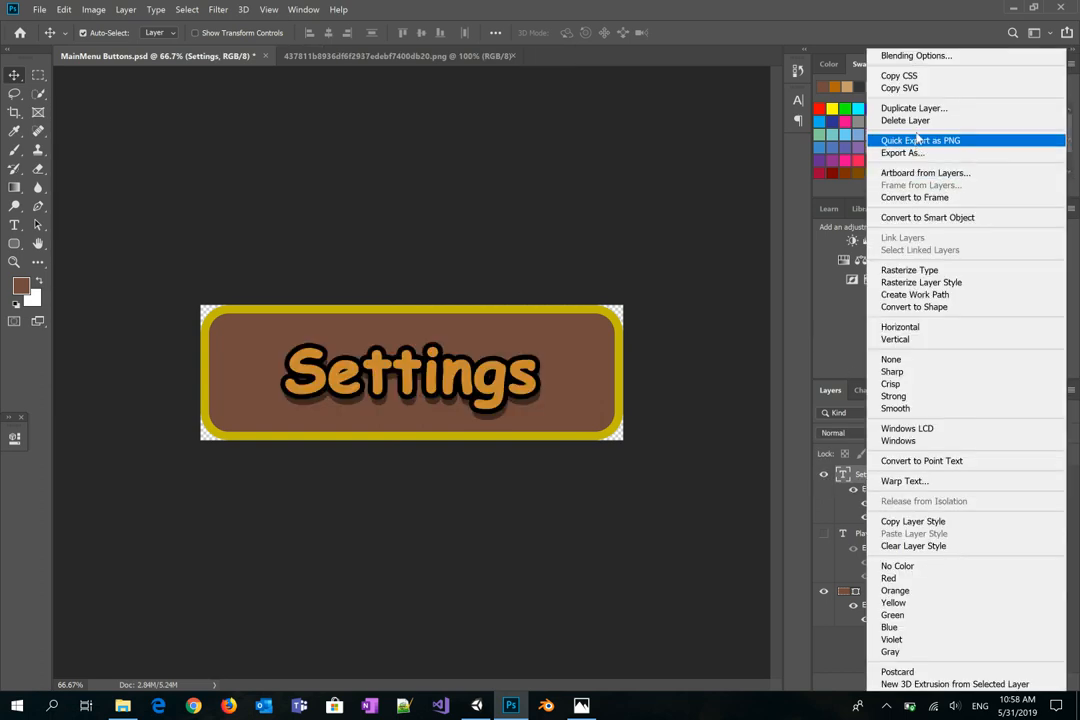
left_click(912, 108)
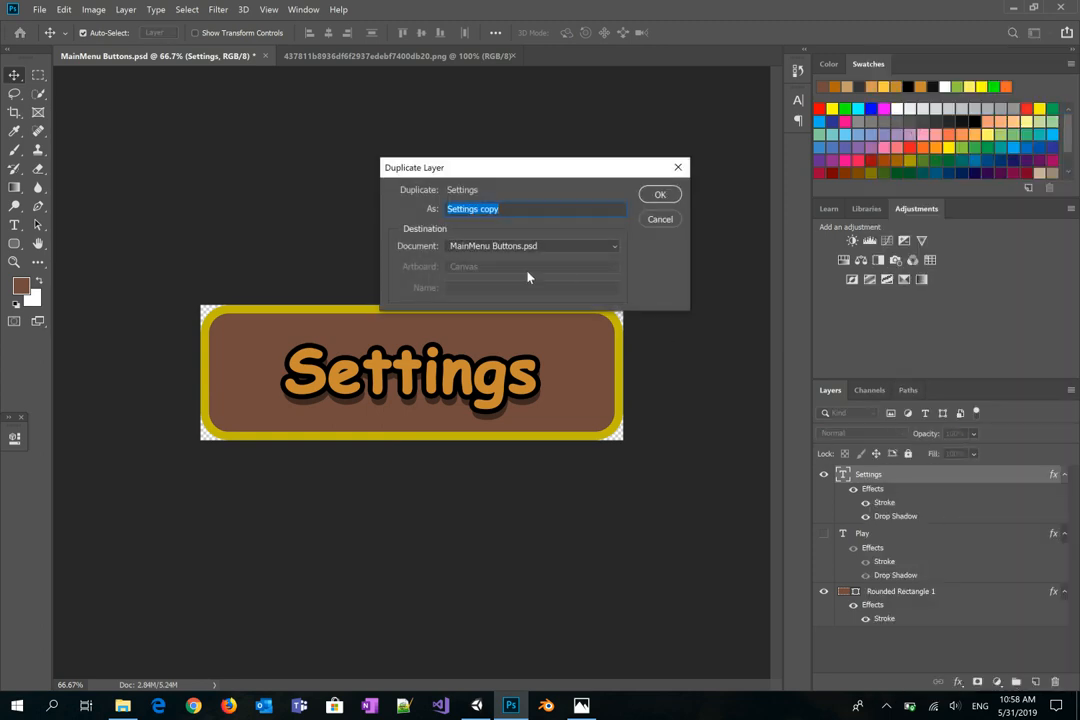
type("Exit")
key("Return")
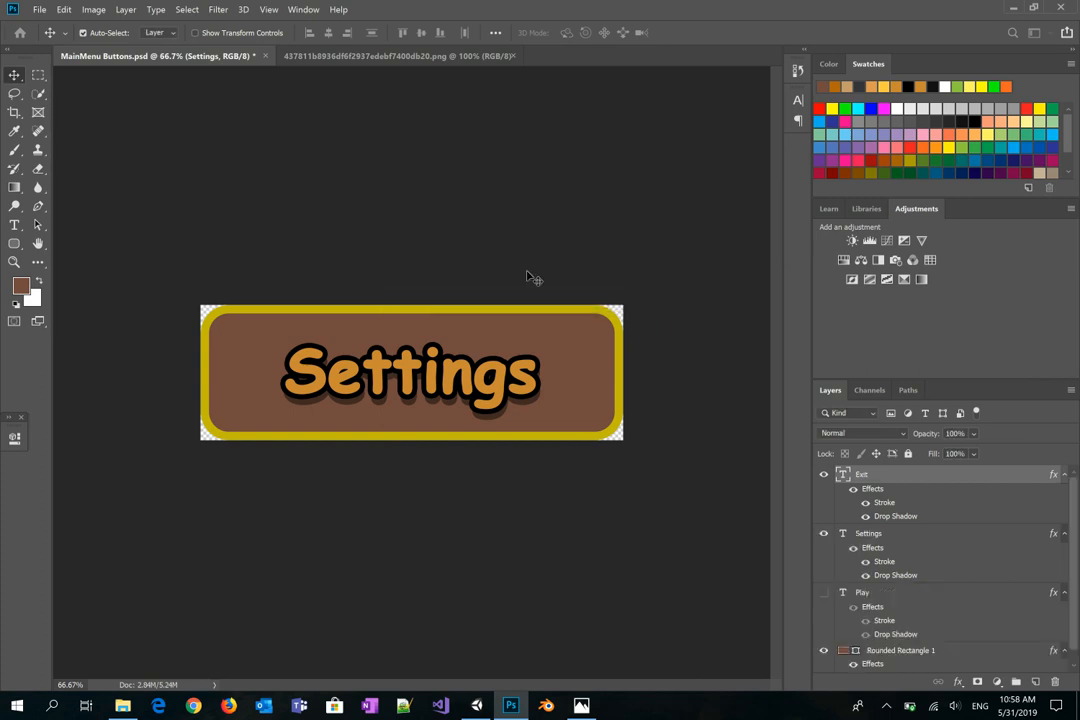
Step: Hide the Settings layer and replace the button text with 'Exit'
left_click(823, 534)
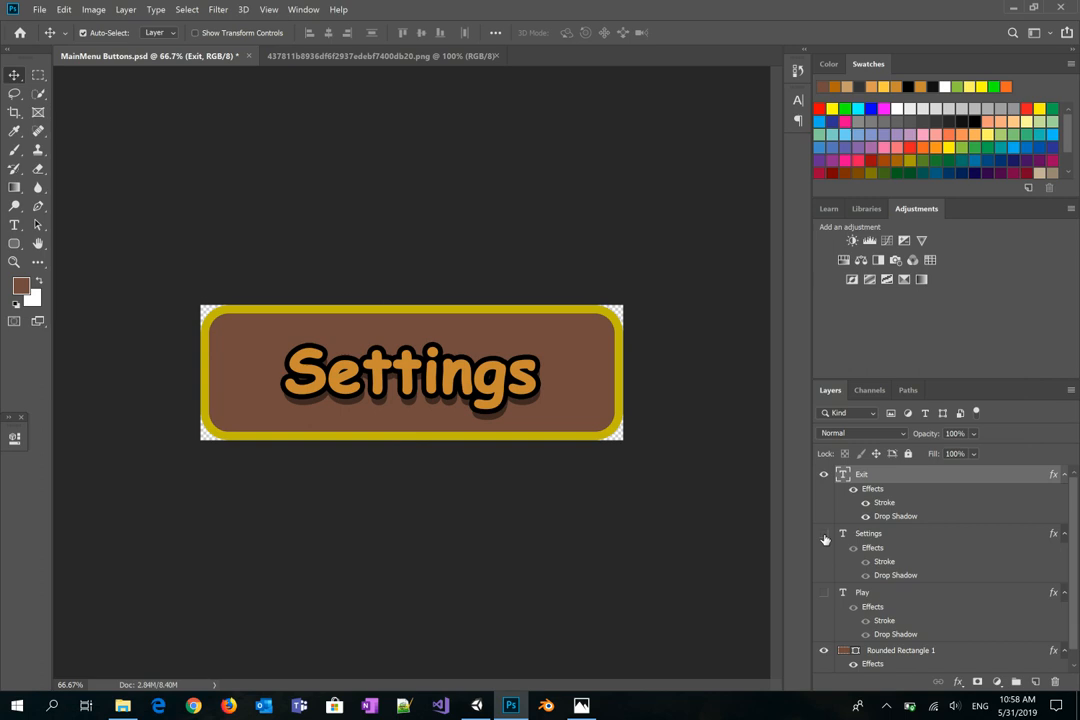
double_click(428, 375)
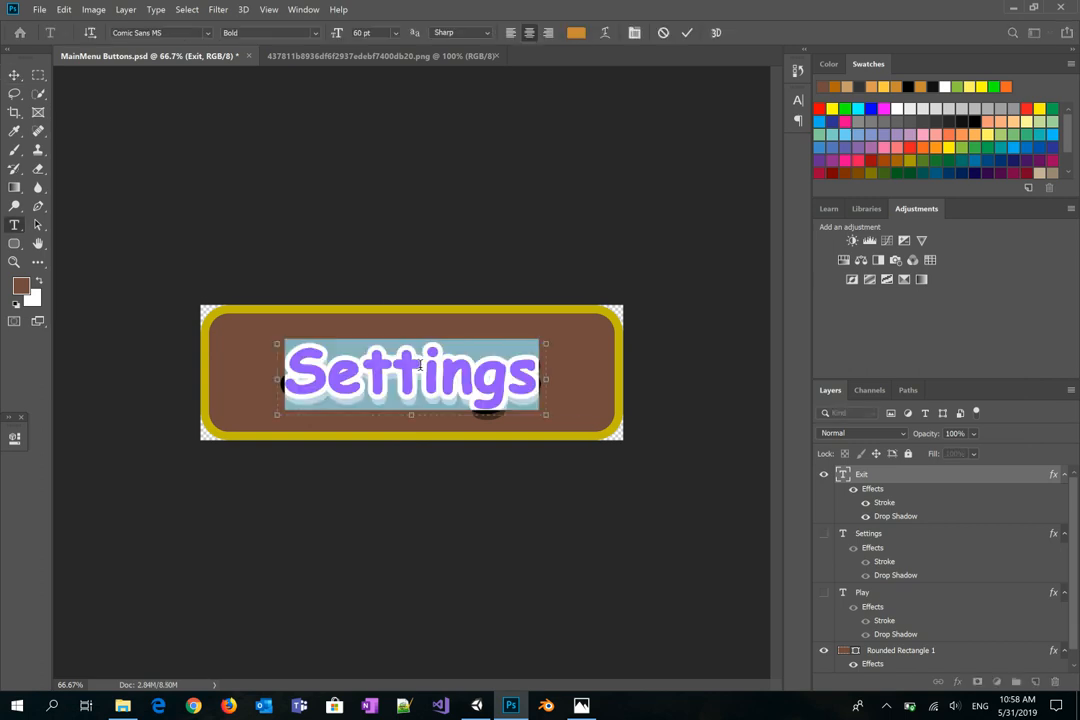
left_click(420, 366)
key("ctrl+a")
type("Exit")
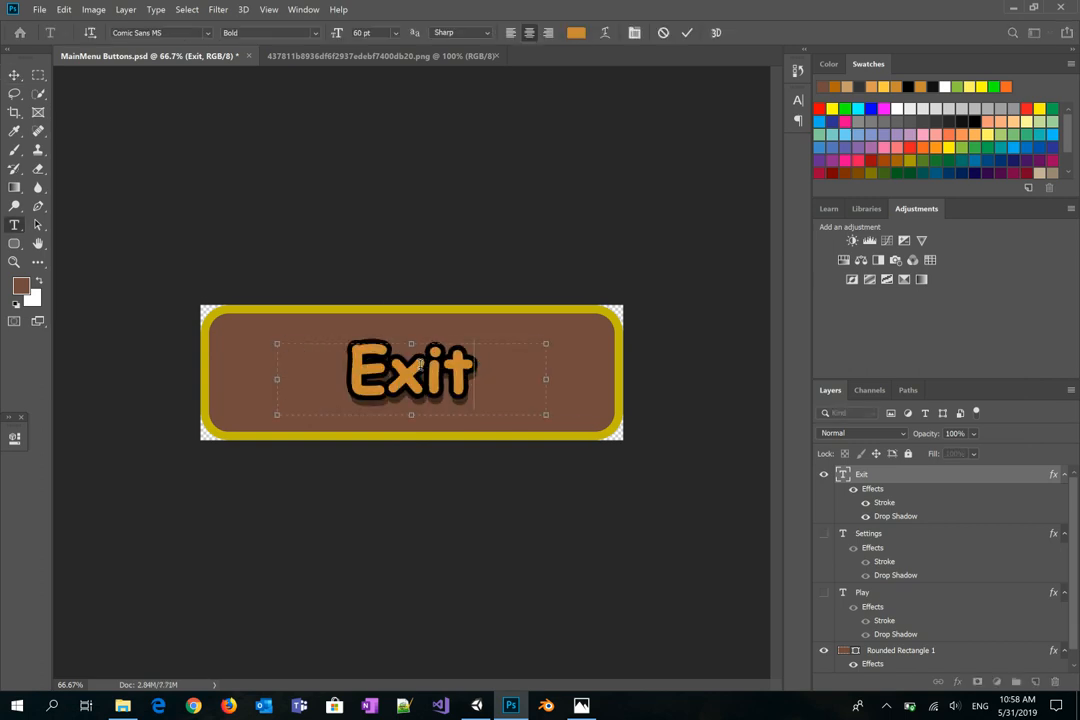
key("ctrl+Return")
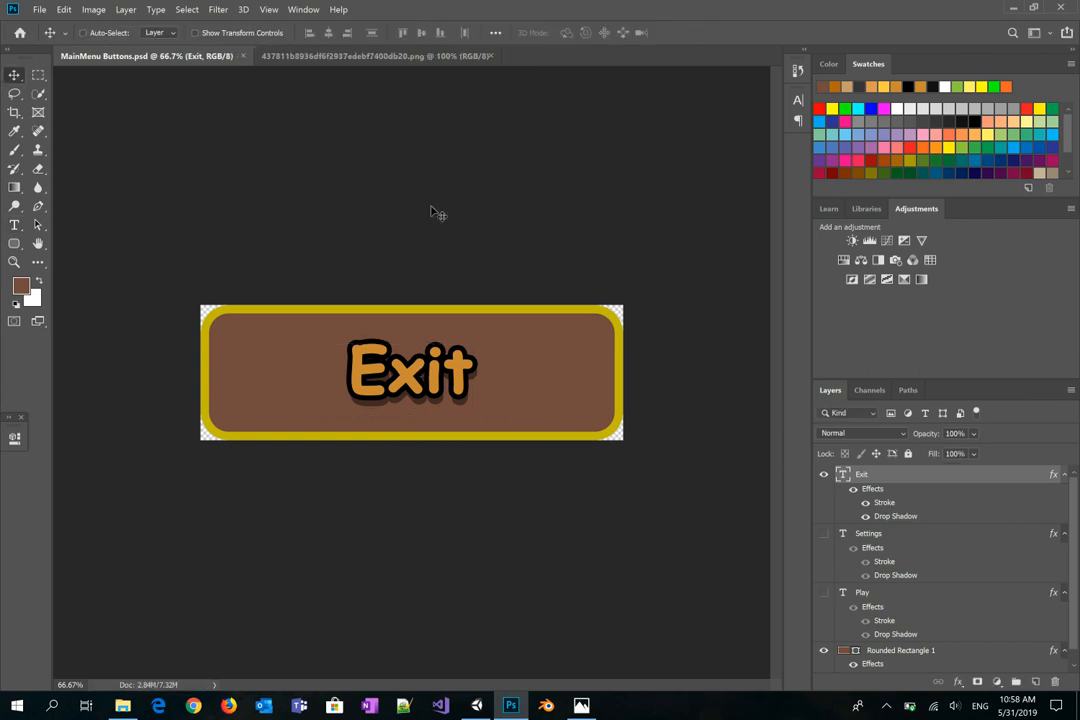
Step: Save a PNG copy named 'MainMenu ExitButtons.png' into the Buttons folder, accepting default PNG options
left_click(40, 12)
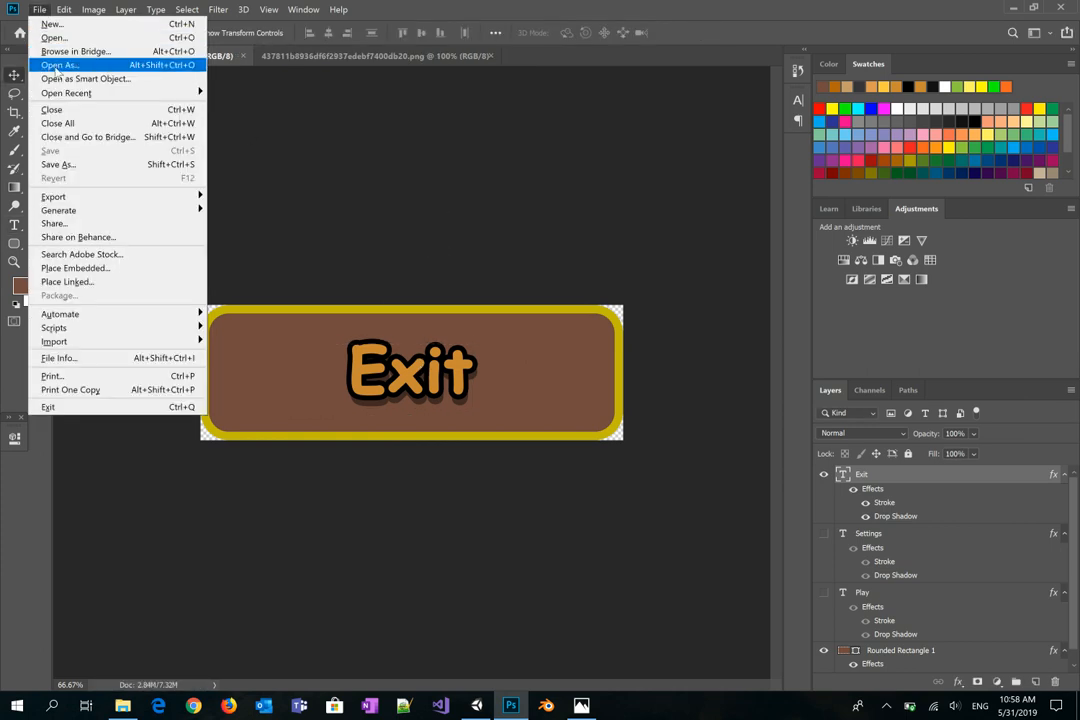
left_click(60, 164)
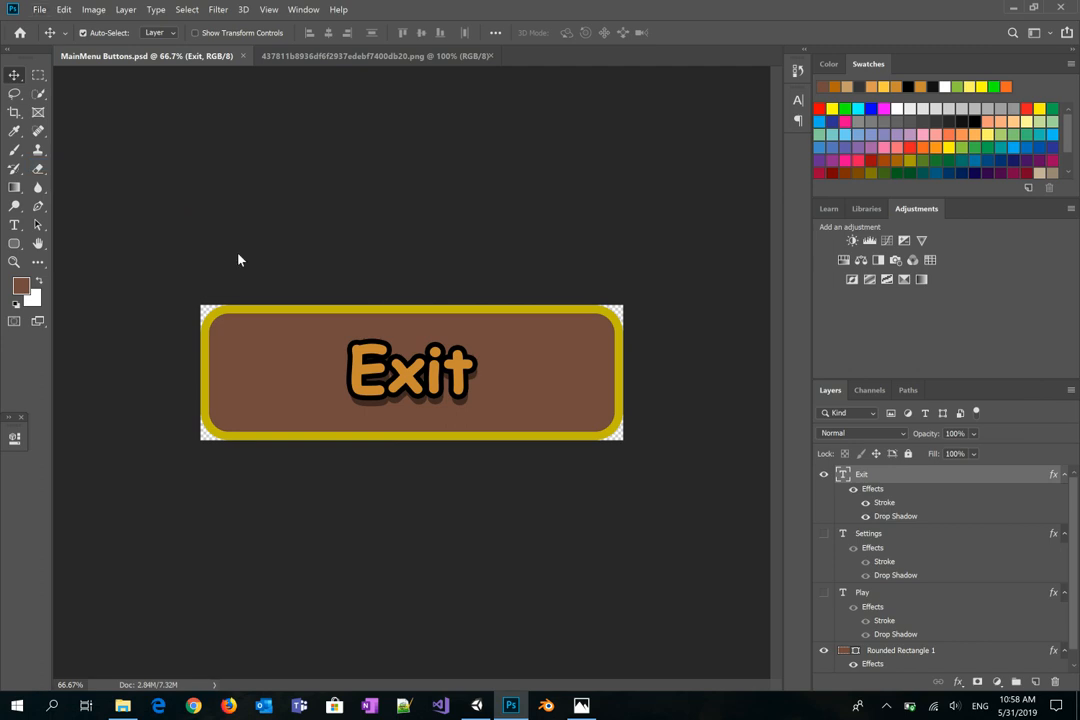
double_click(190, 148)
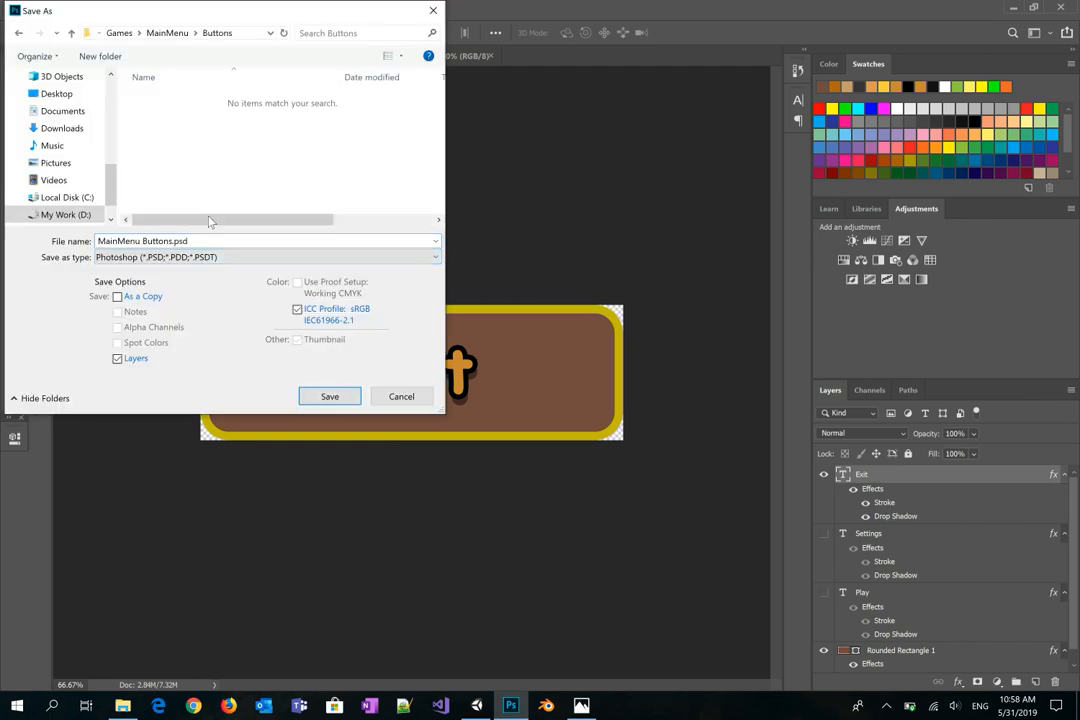
left_click(144, 242)
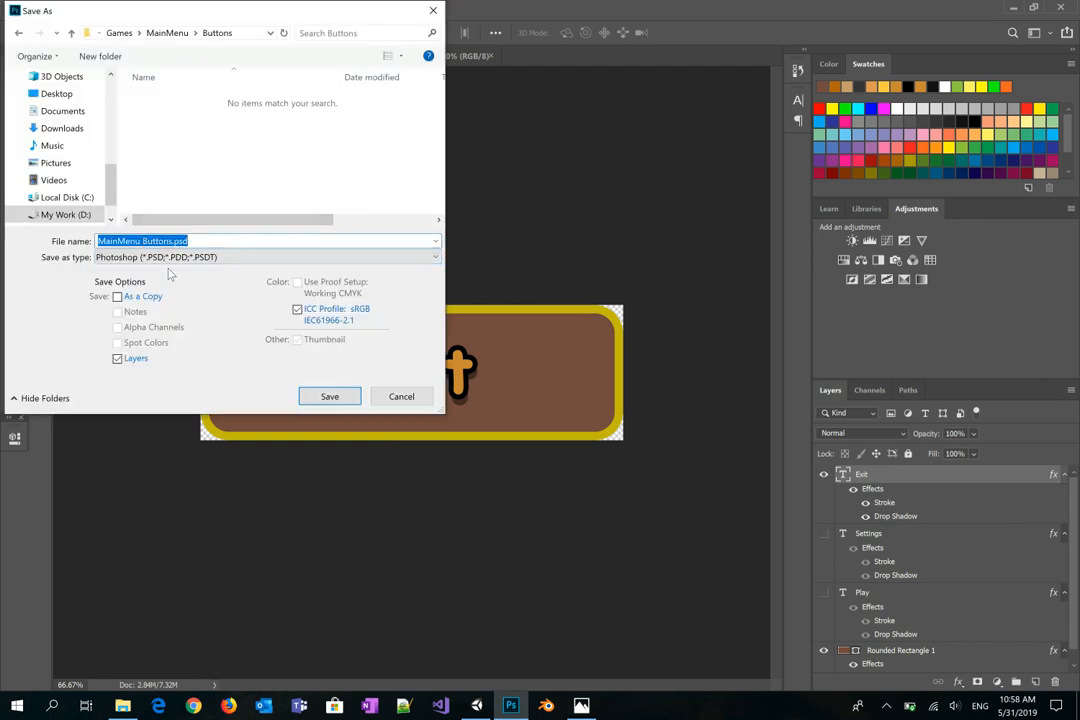
key("Left")
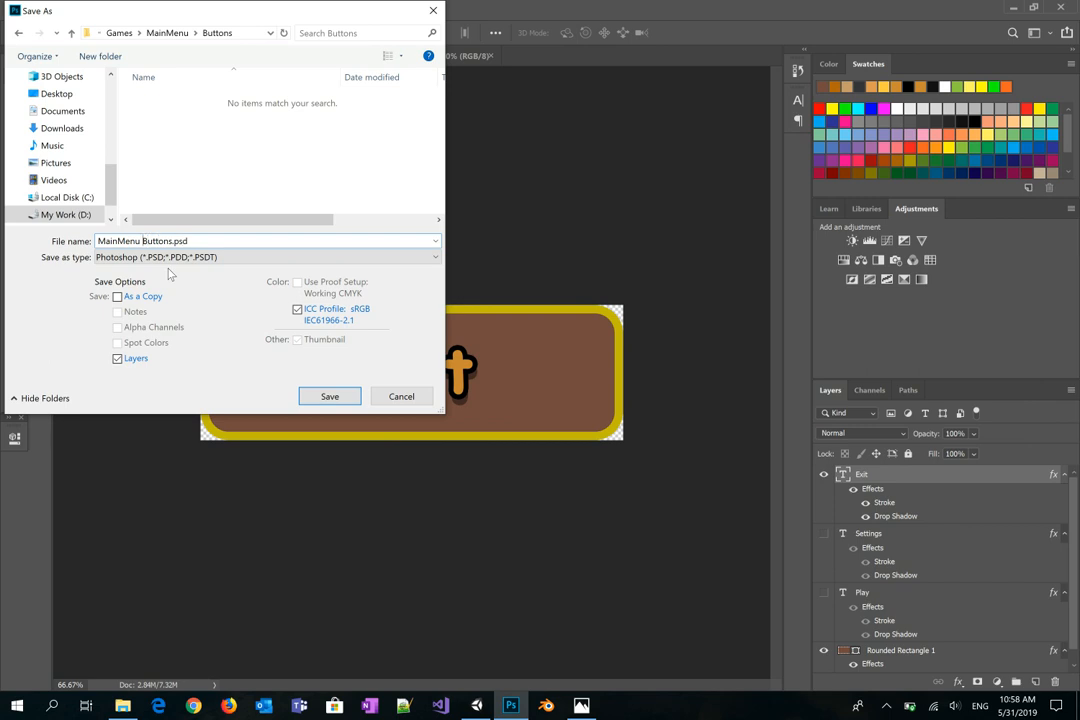
type("Exit")
left_click(178, 257)
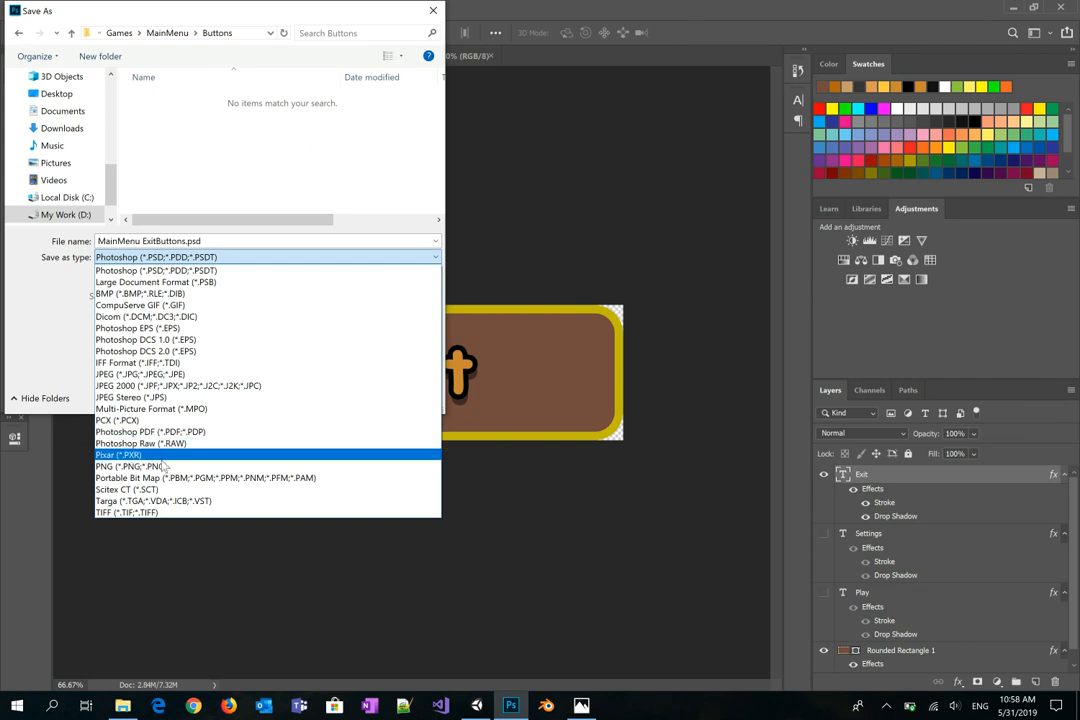
left_click(150, 466)
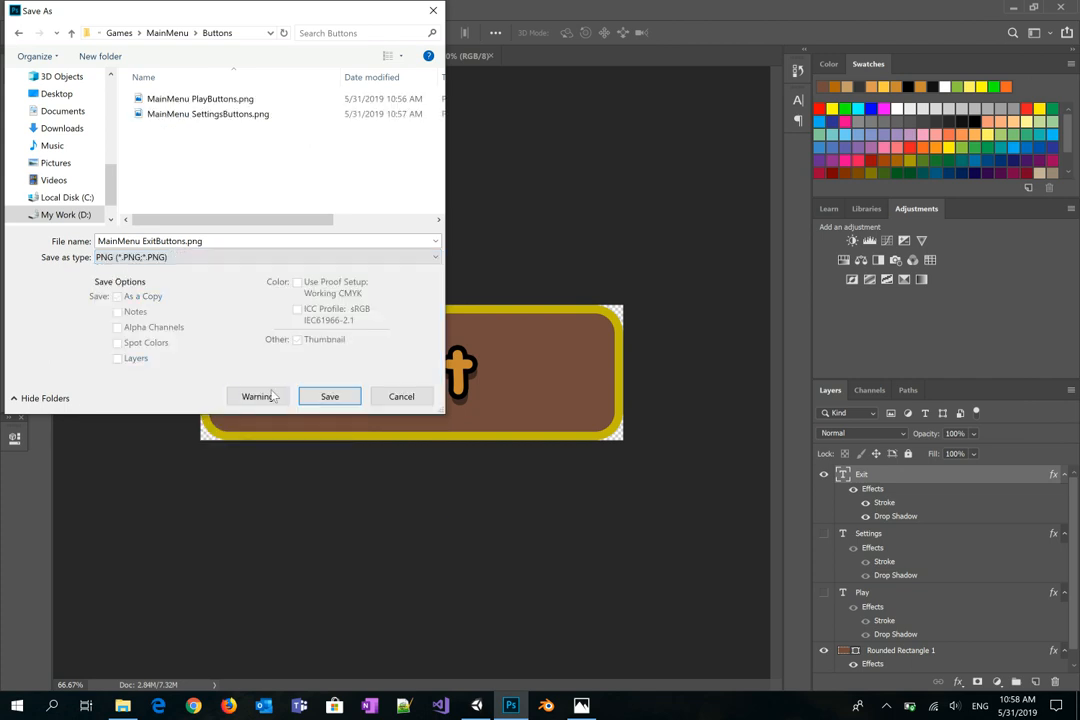
left_click(329, 397)
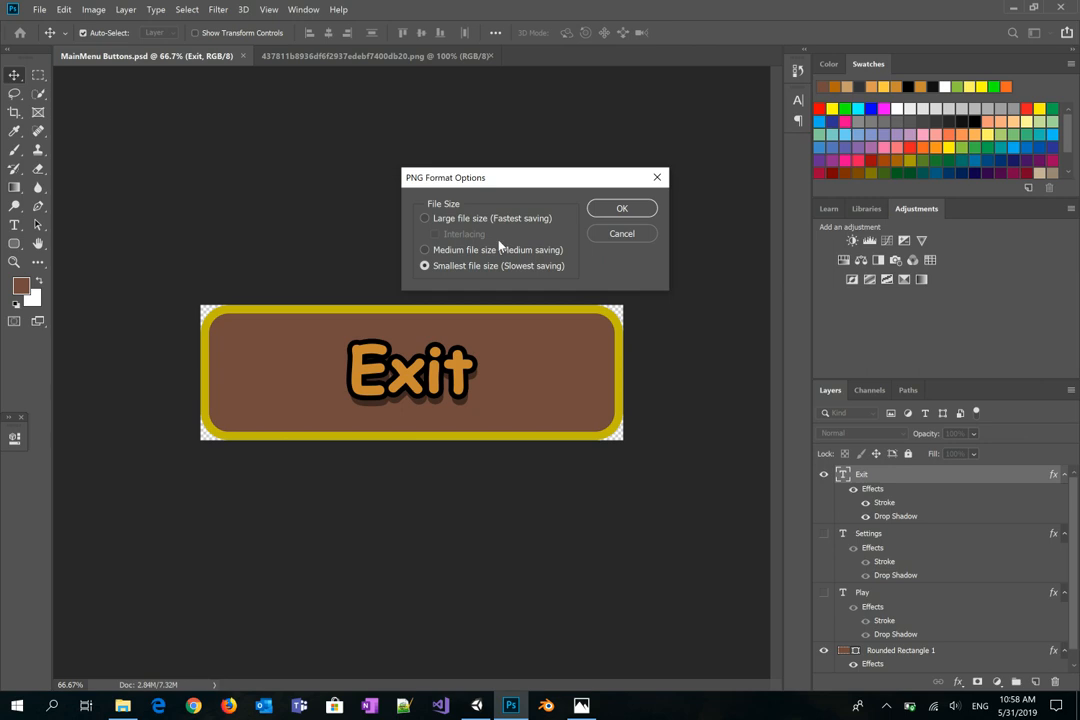
left_click(609, 210)
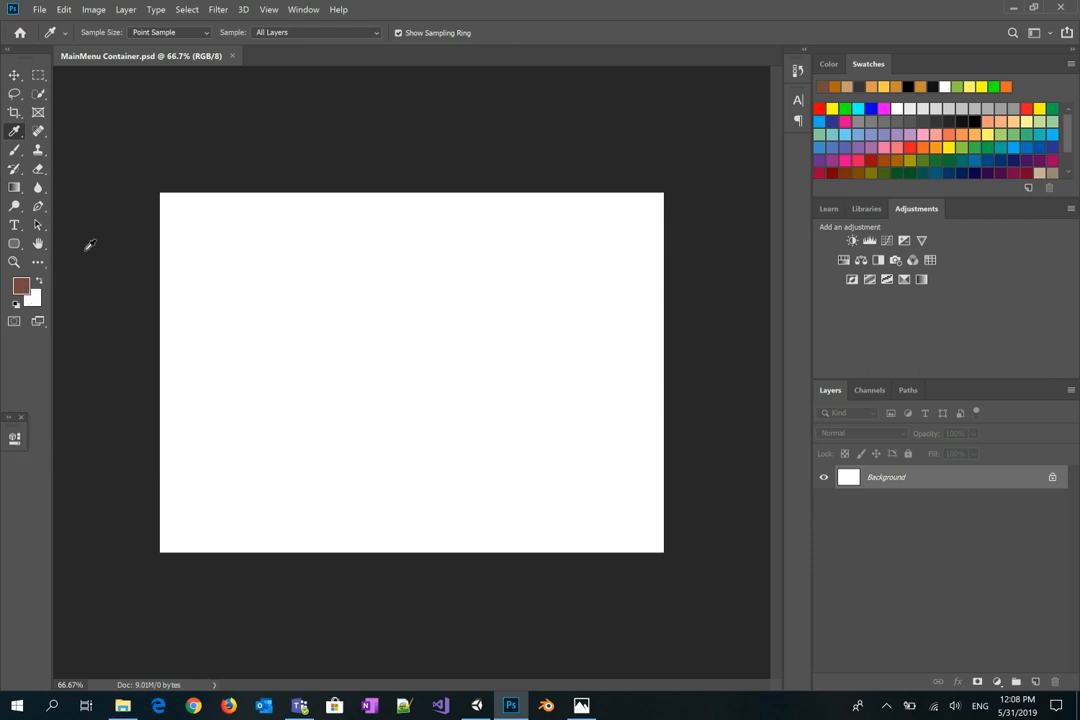
Step: Draw a tall rounded rectangle on the canvas and fill it with dark grey
left_click(14, 243)
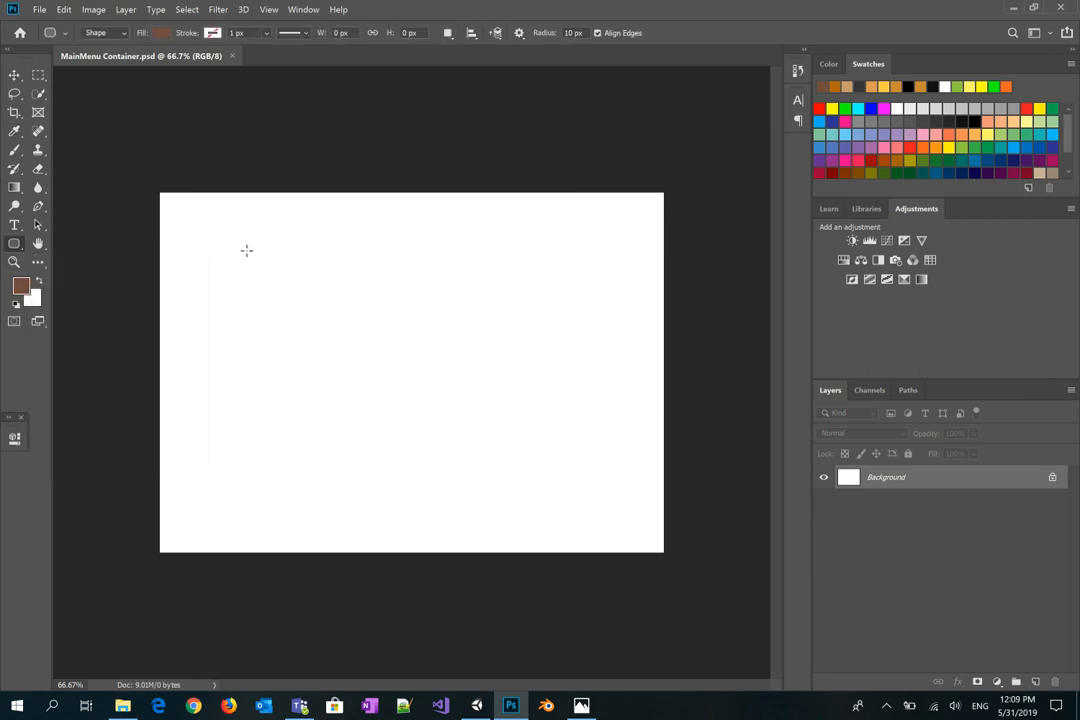
left_click_drag(260, 230, 530, 529)
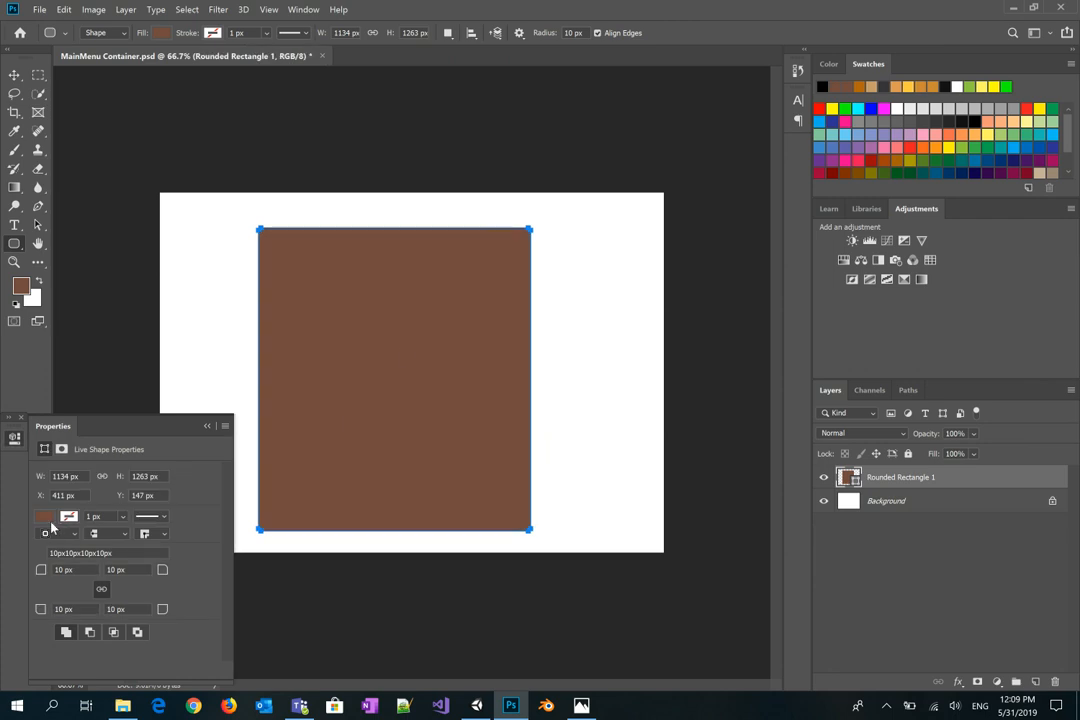
left_click(884, 87)
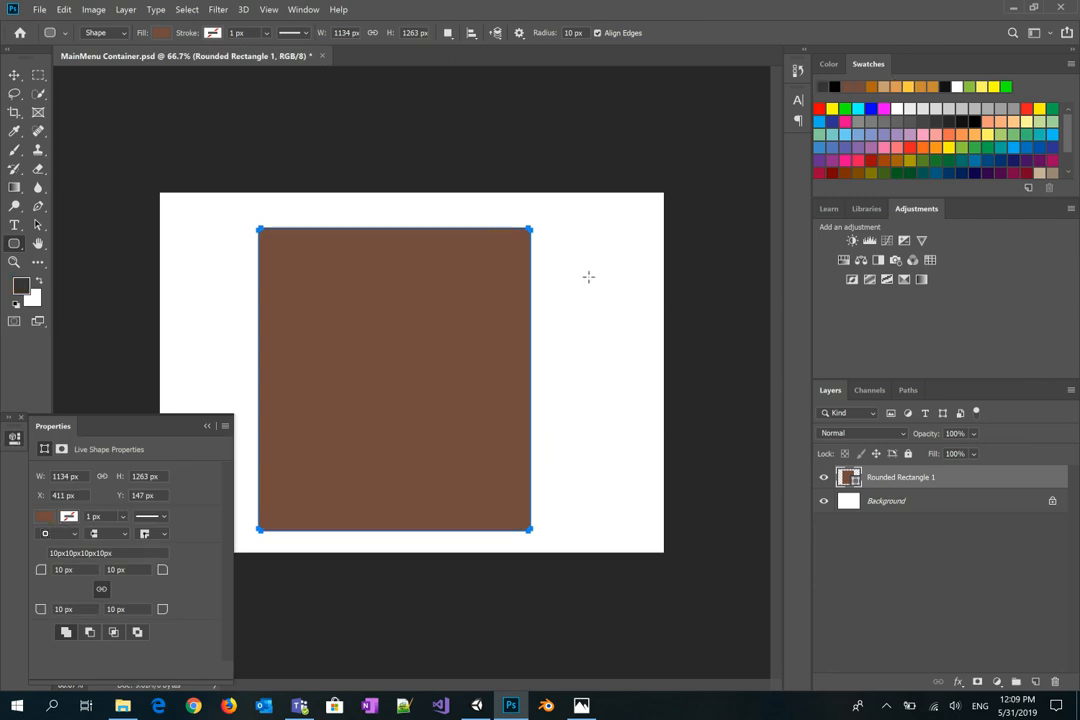
left_click(44, 516)
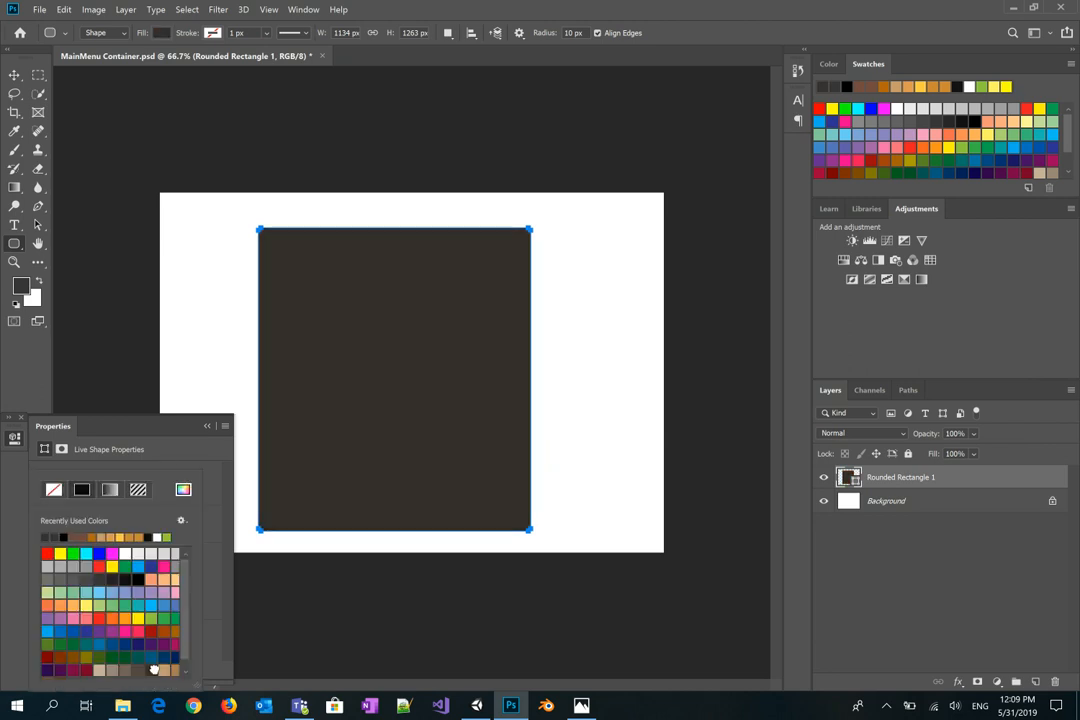
left_click(101, 580)
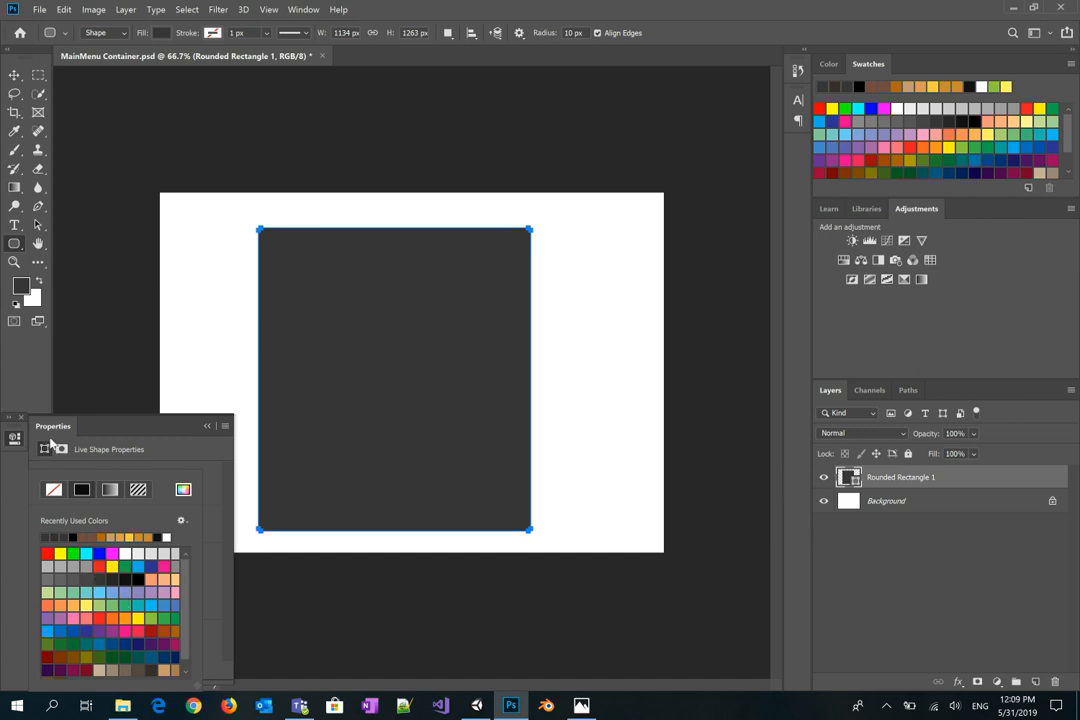
left_click(475, 369)
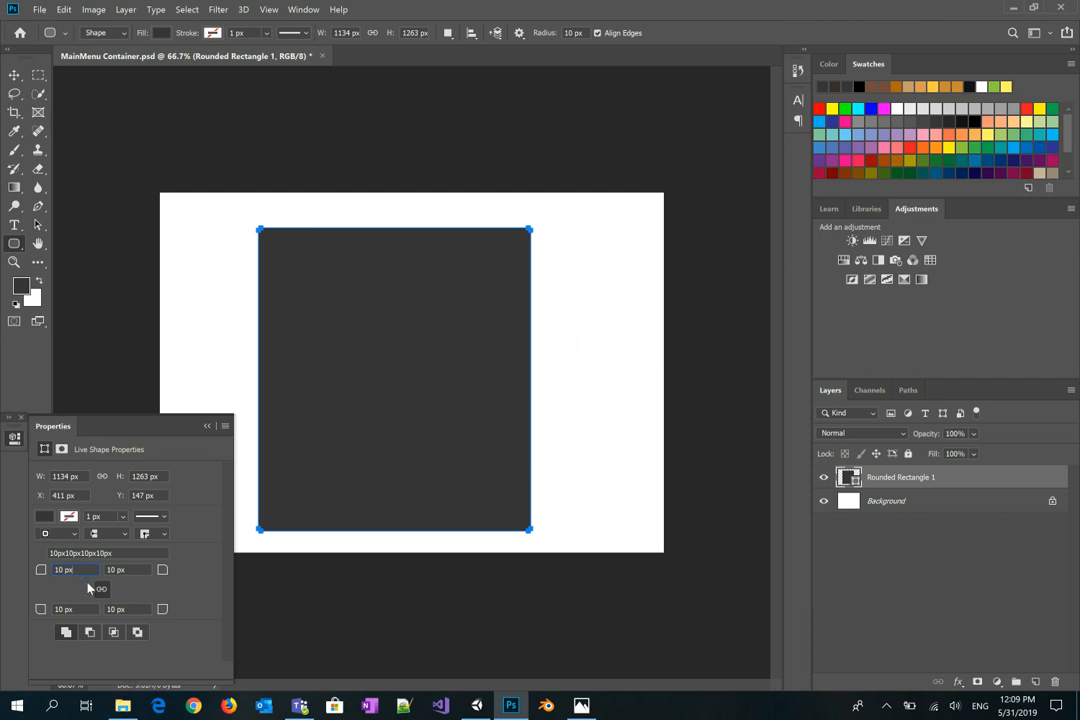
Step: Set all corner radii to 50 px and bring up the rectangle layer's Layer Style window
left_click_drag(84, 571, 0, 577)
type("50")
key("Return")
right_click(911, 476)
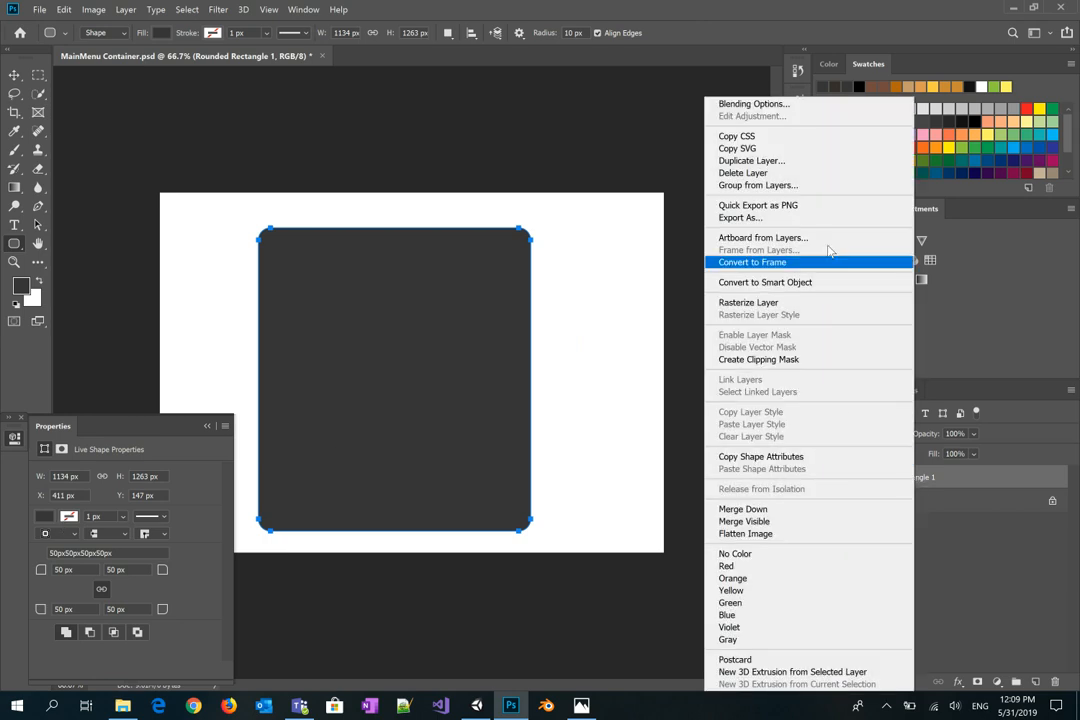
left_click(948, 478)
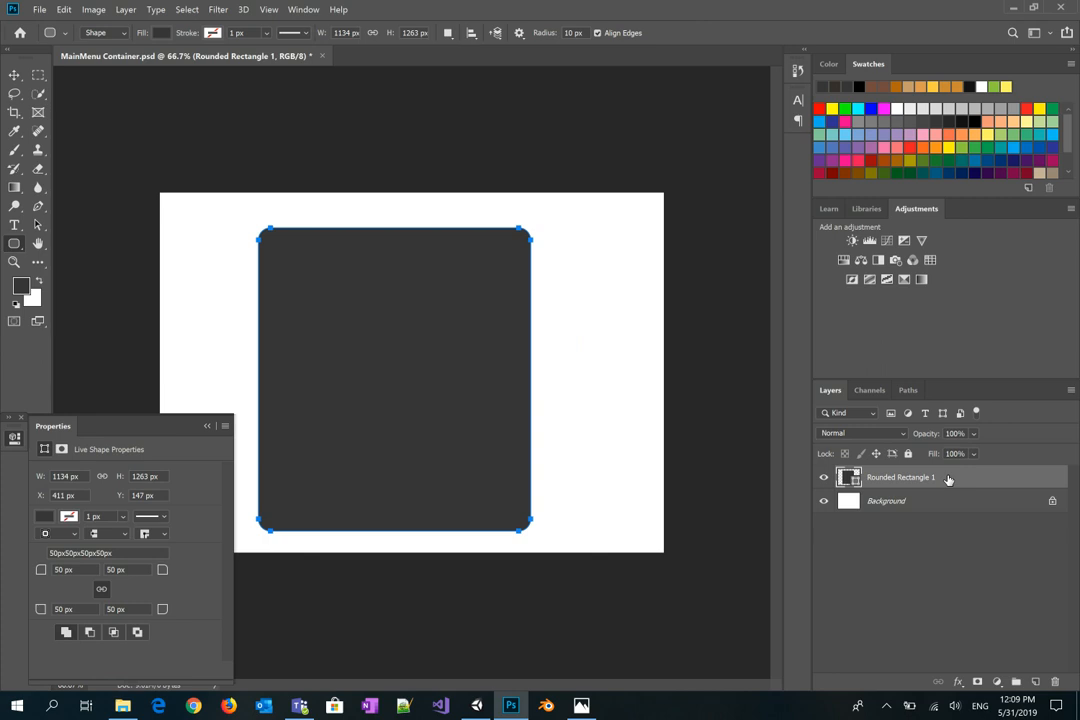
double_click(948, 478)
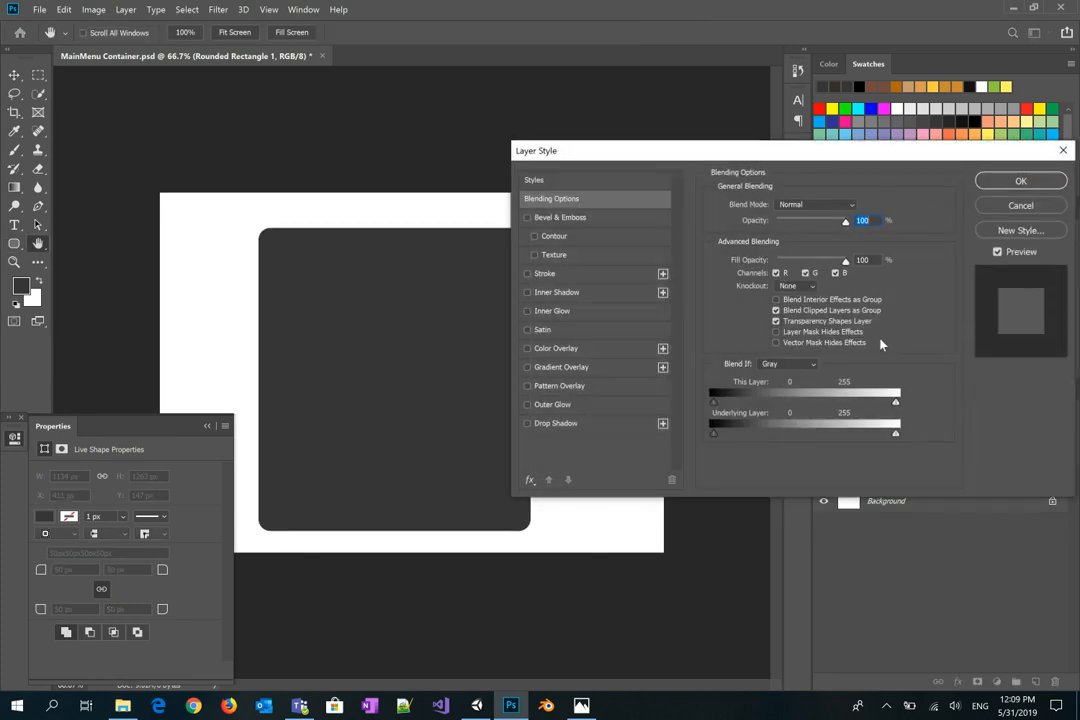
Step: Add a thick outside stroke to the rectangle in tan (c69c6d), about 21 px
left_click(545, 273)
mouse_move(768, 205)
left_mouse_down()
mouse_move(796, 212)
mouse_move(778, 208)
left_mouse_up()
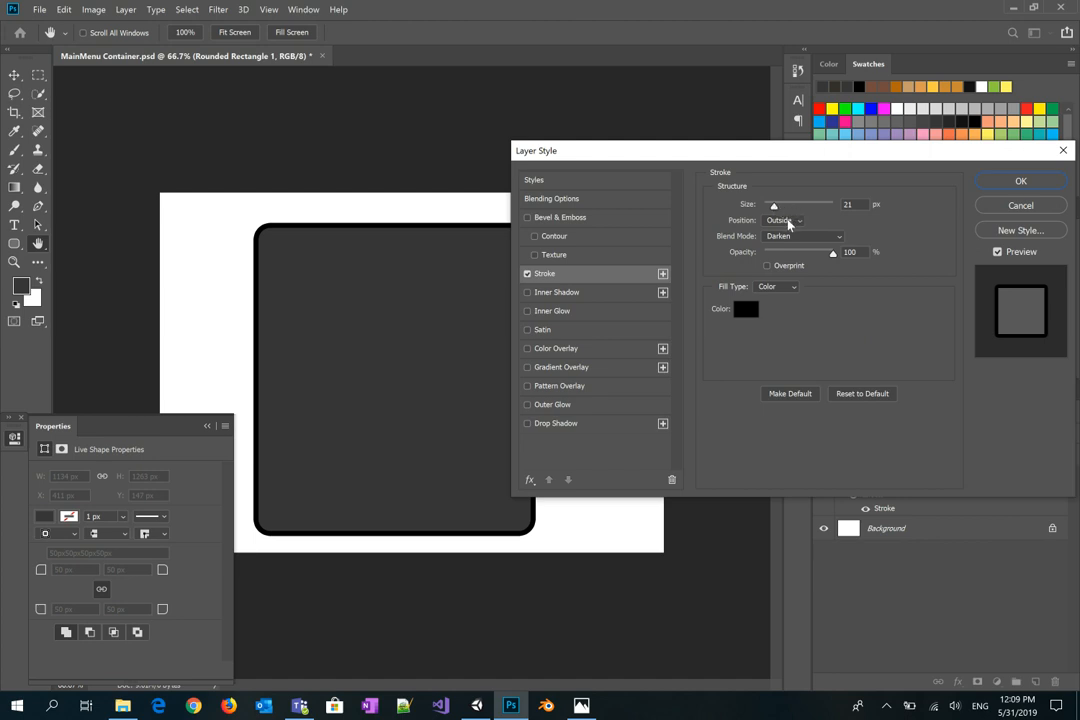
left_click(786, 220)
left_click(812, 193)
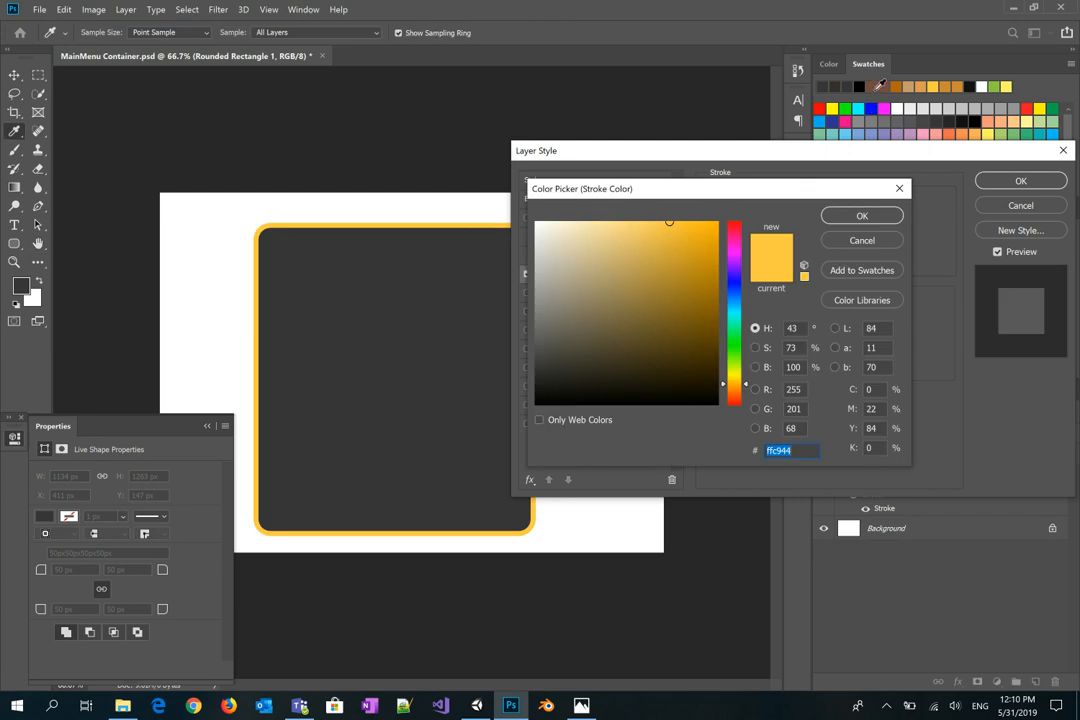
left_click(876, 88)
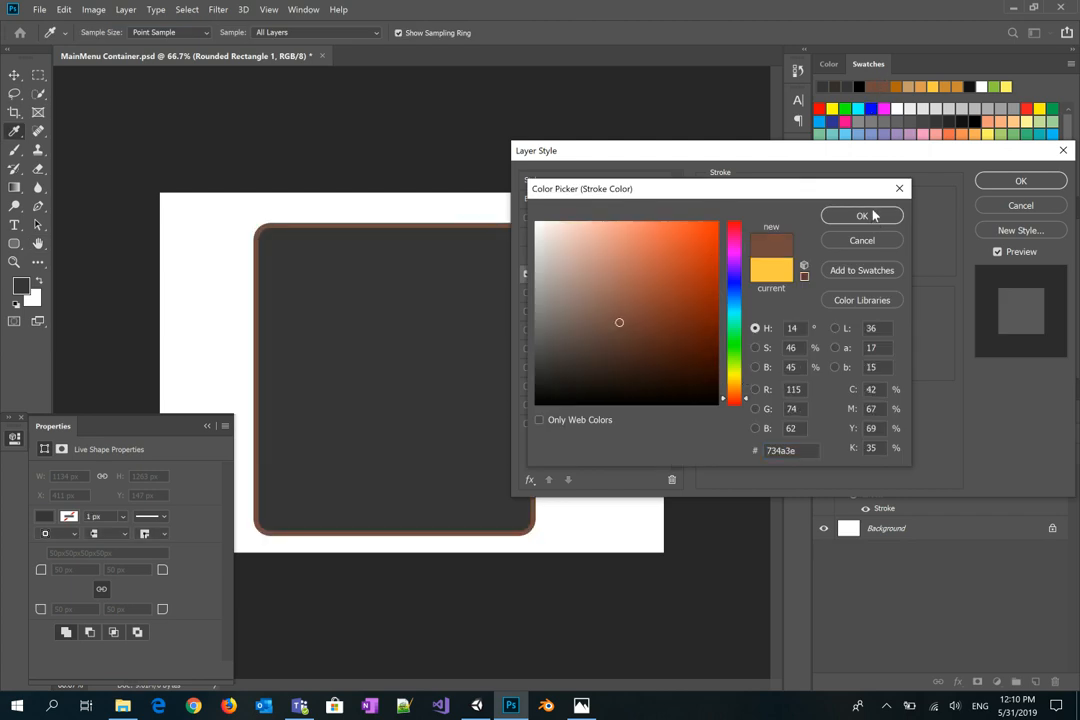
left_click(897, 88)
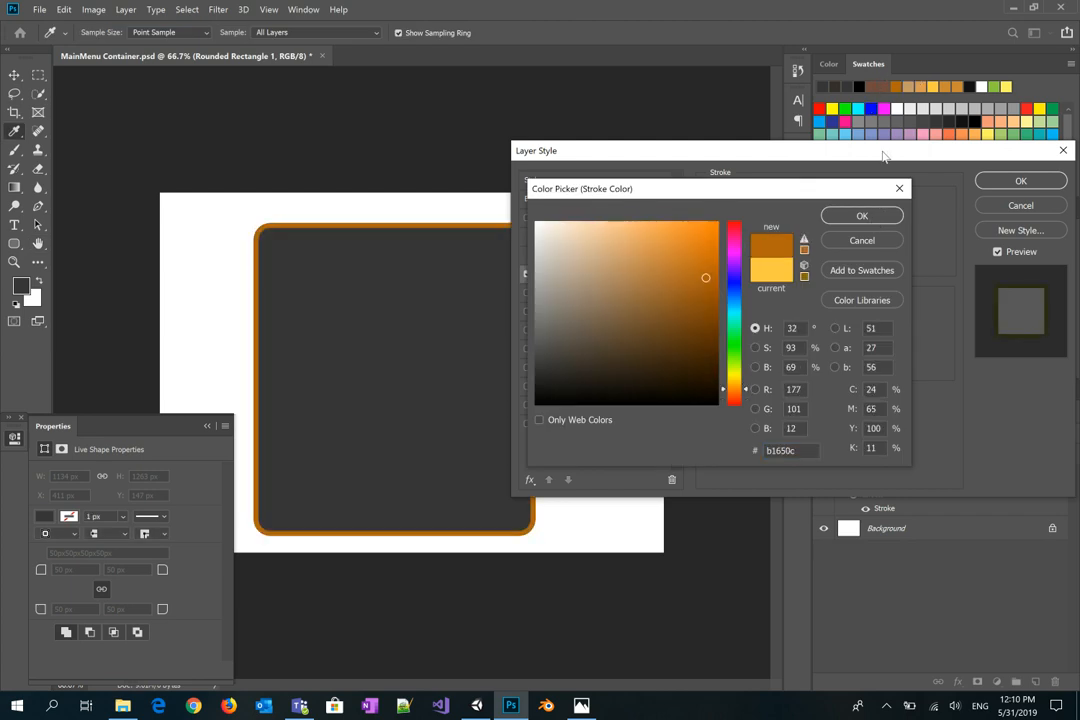
left_click(937, 88)
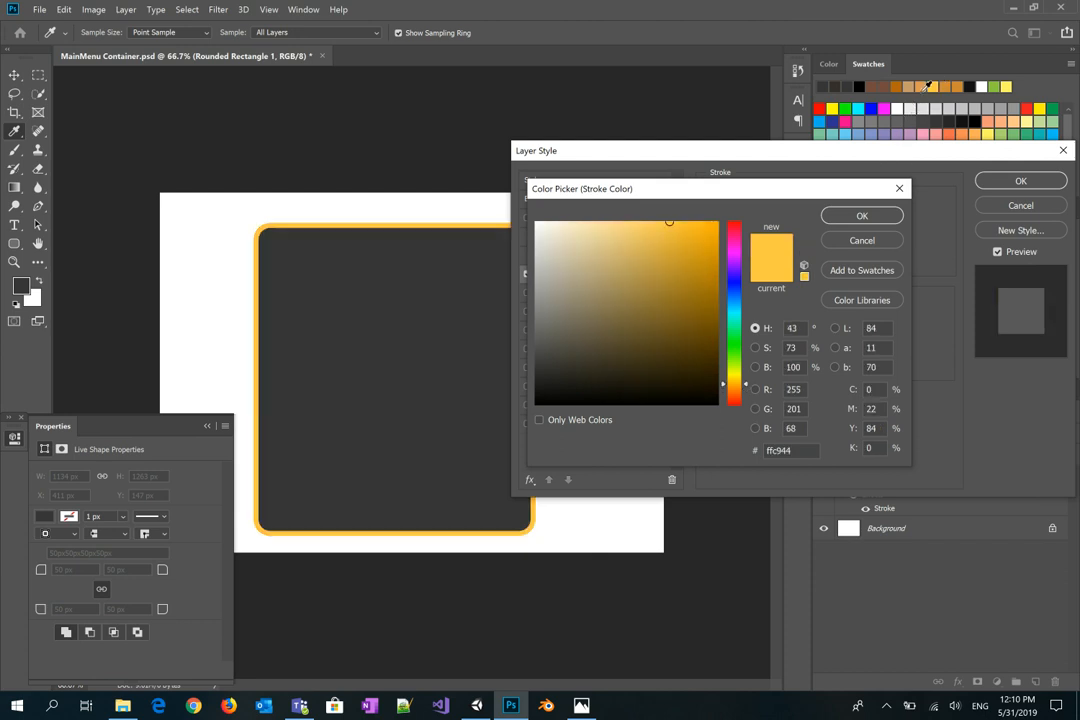
left_click(919, 87)
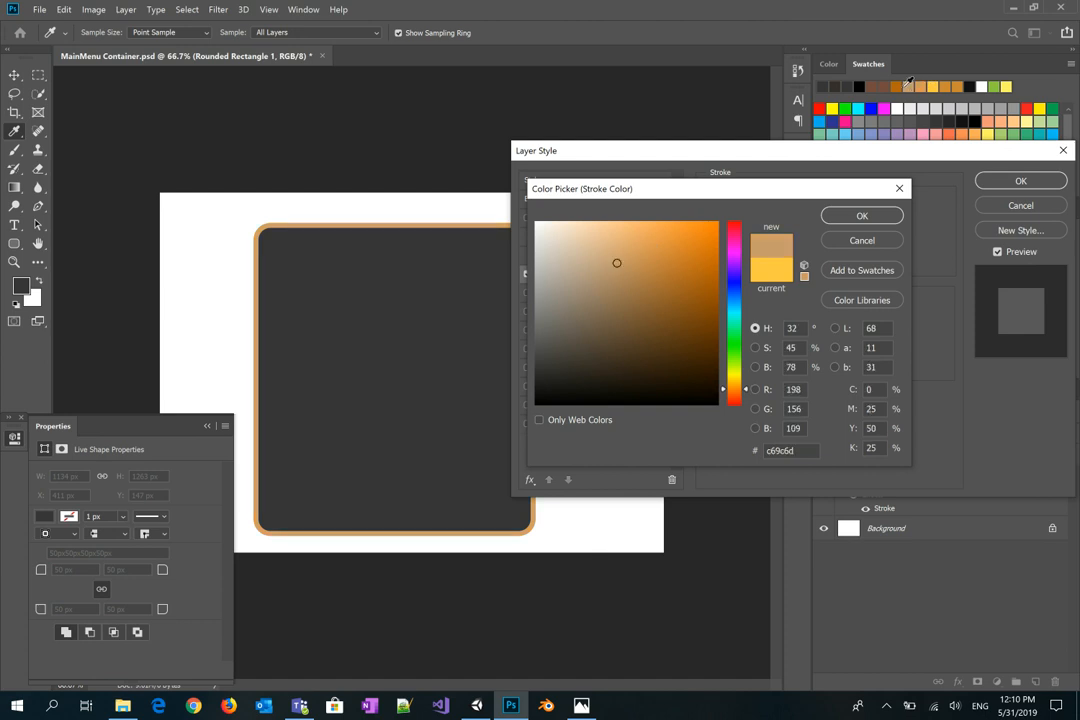
left_click(861, 215)
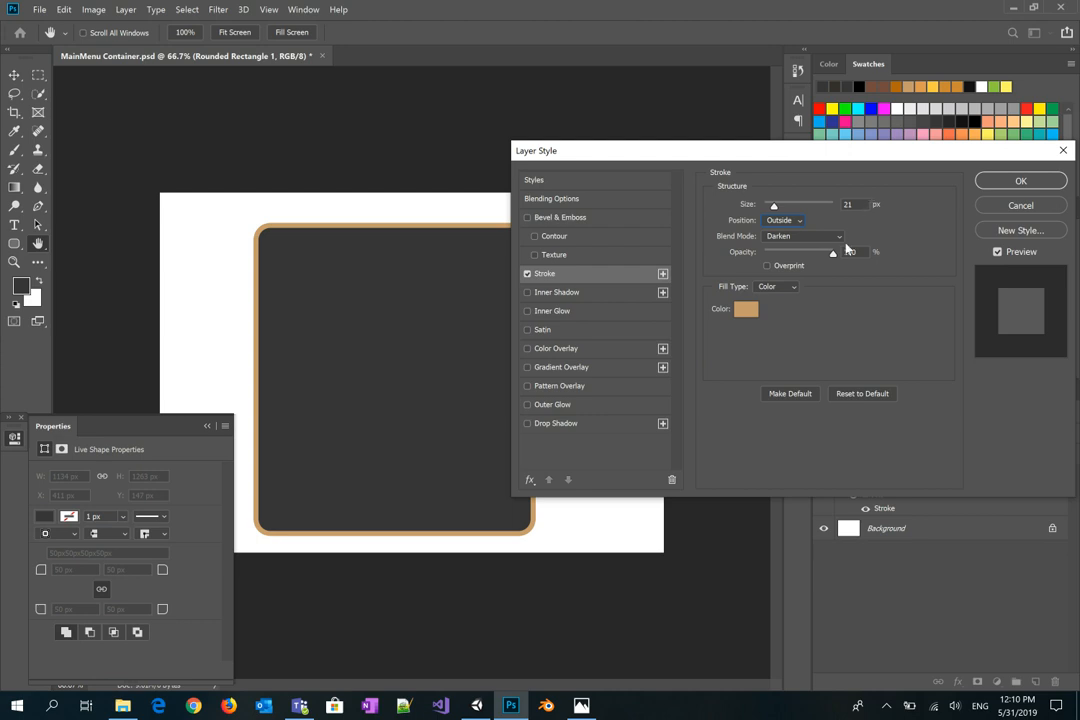
left_click_drag(775, 208, 778, 208)
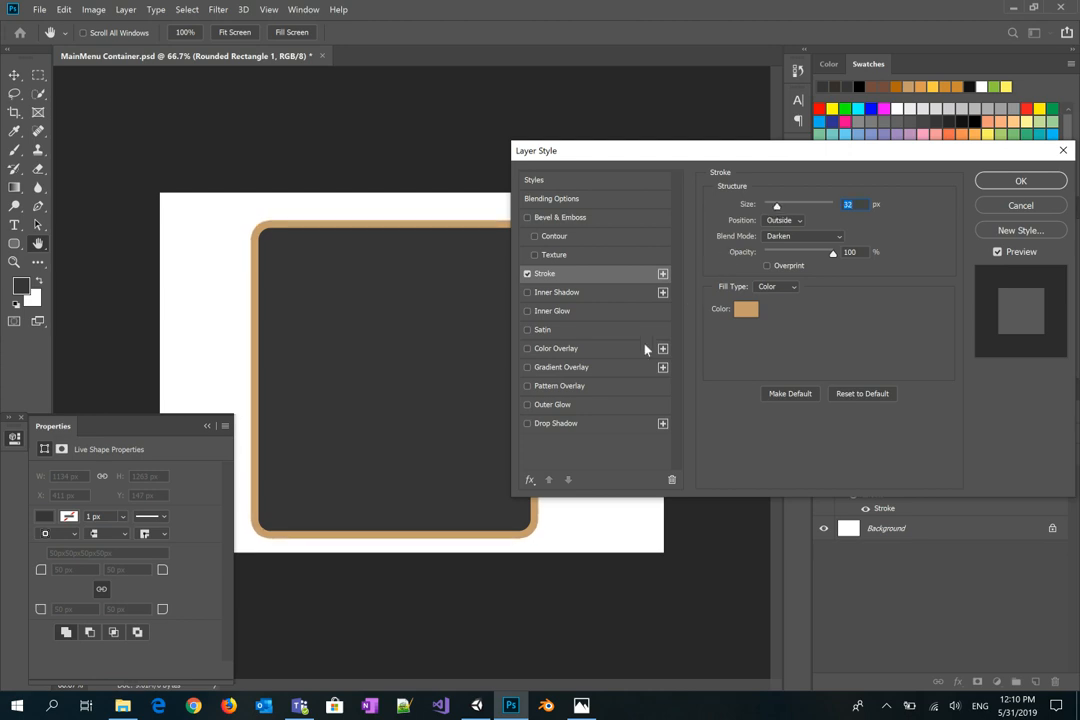
Step: Add a drop shadow at 39% opacity, 42 px distance and size 15, then apply
left_click(556, 423)
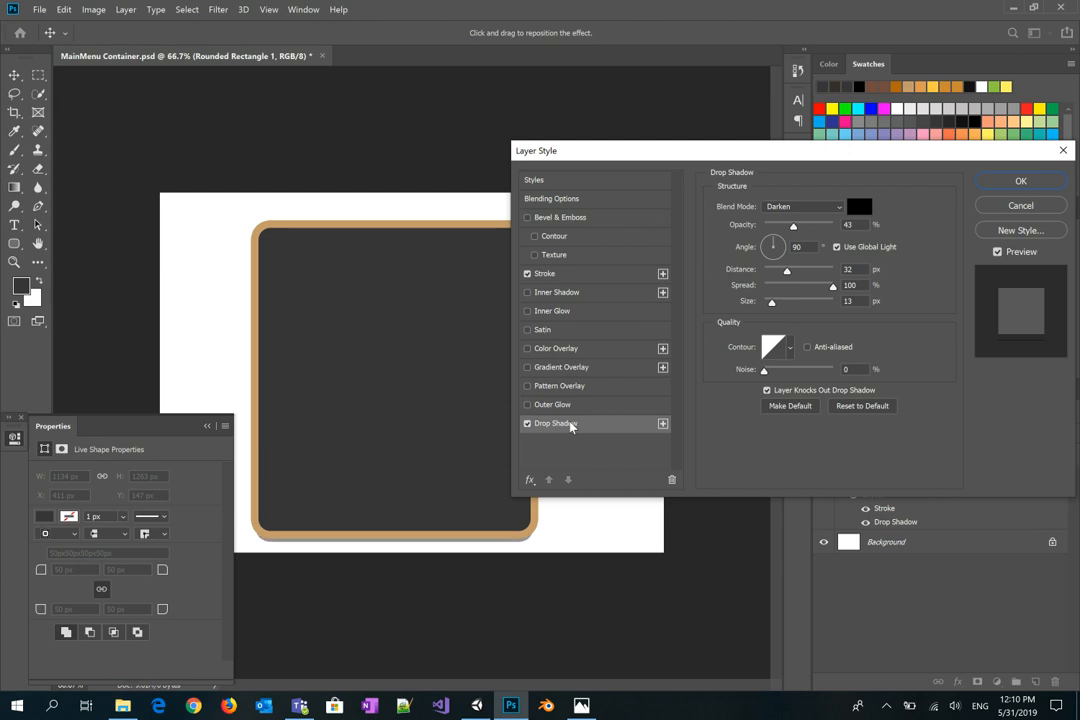
left_click_drag(793, 226, 798, 276)
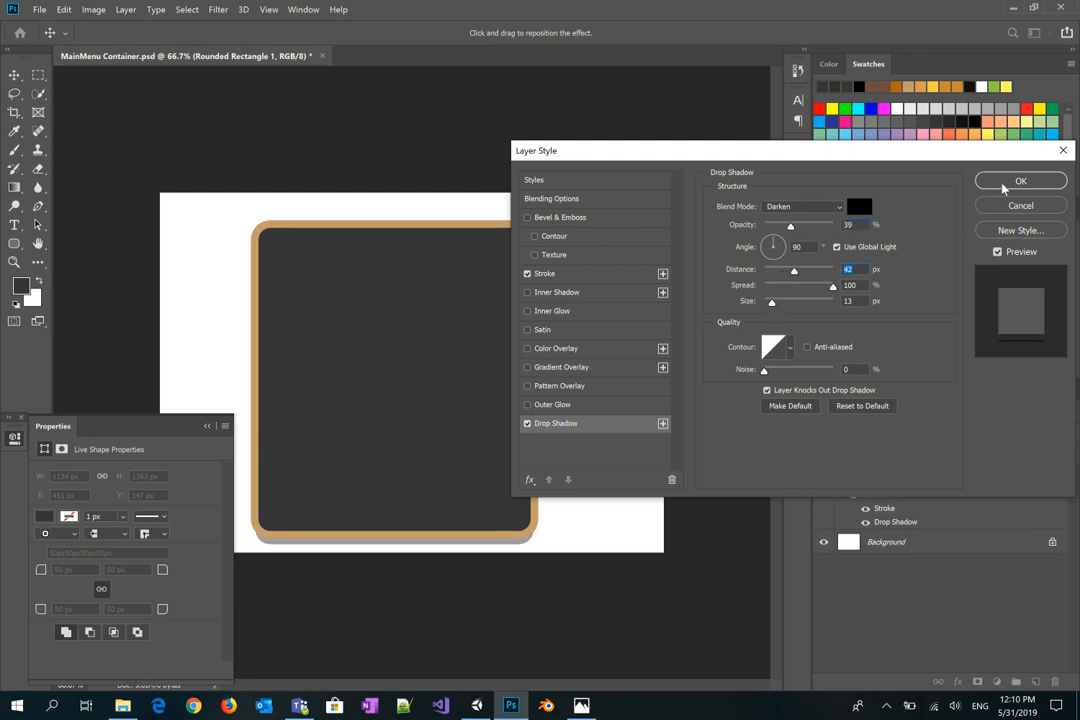
left_click_drag(778, 303, 804, 306)
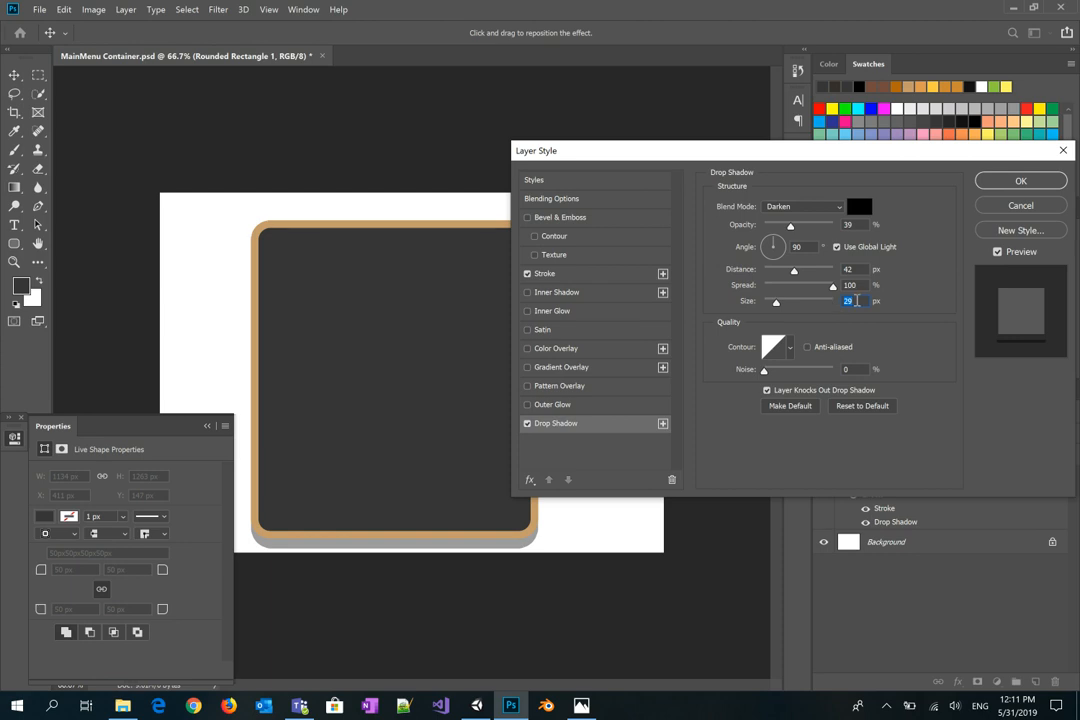
type("15")
key("Return")
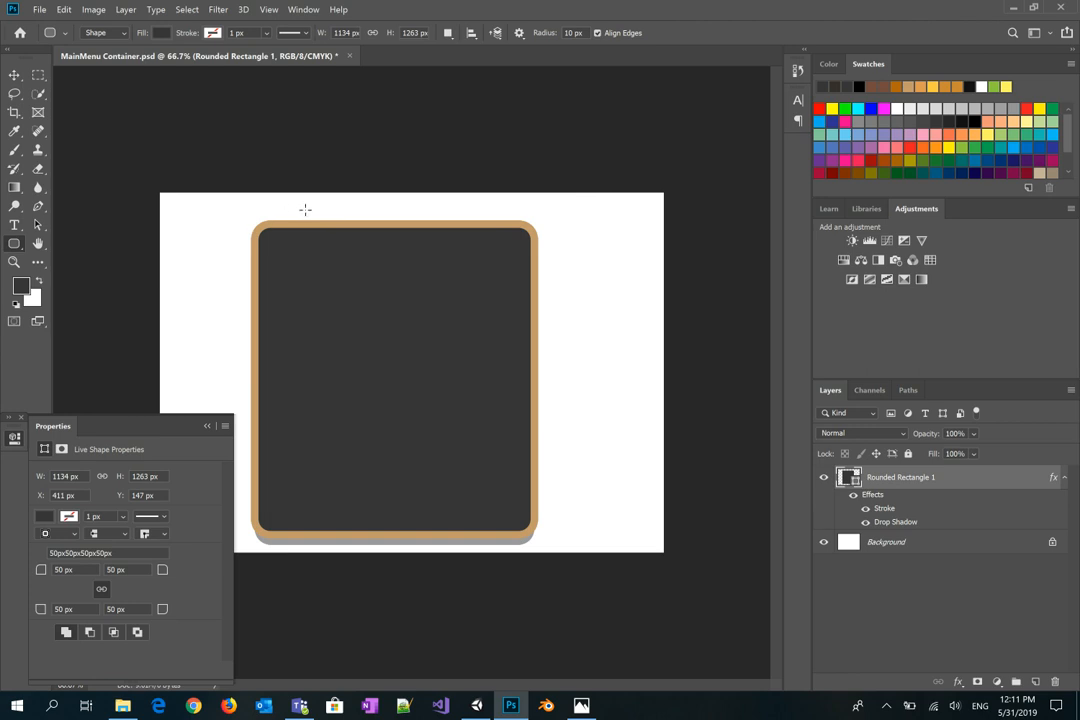
Step: Draw a 875×159 px tan header bar on top, then trim the canvas by top-left pixel colour
left_click_drag(295, 205, 505, 241)
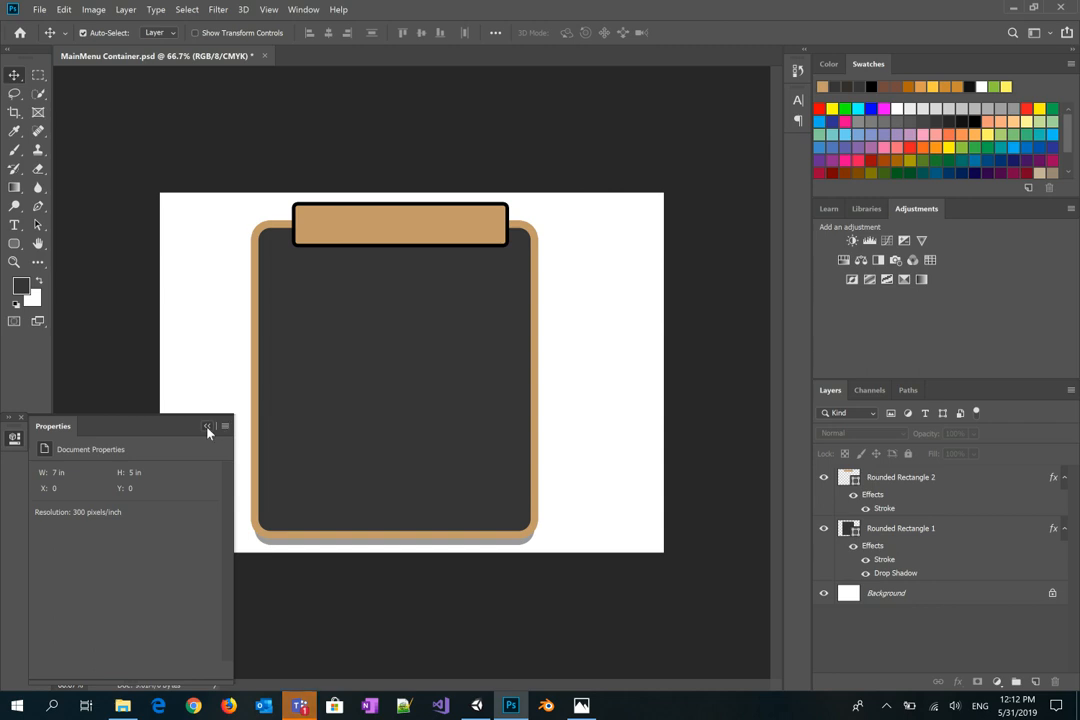
left_click(207, 427)
left_click(93, 10)
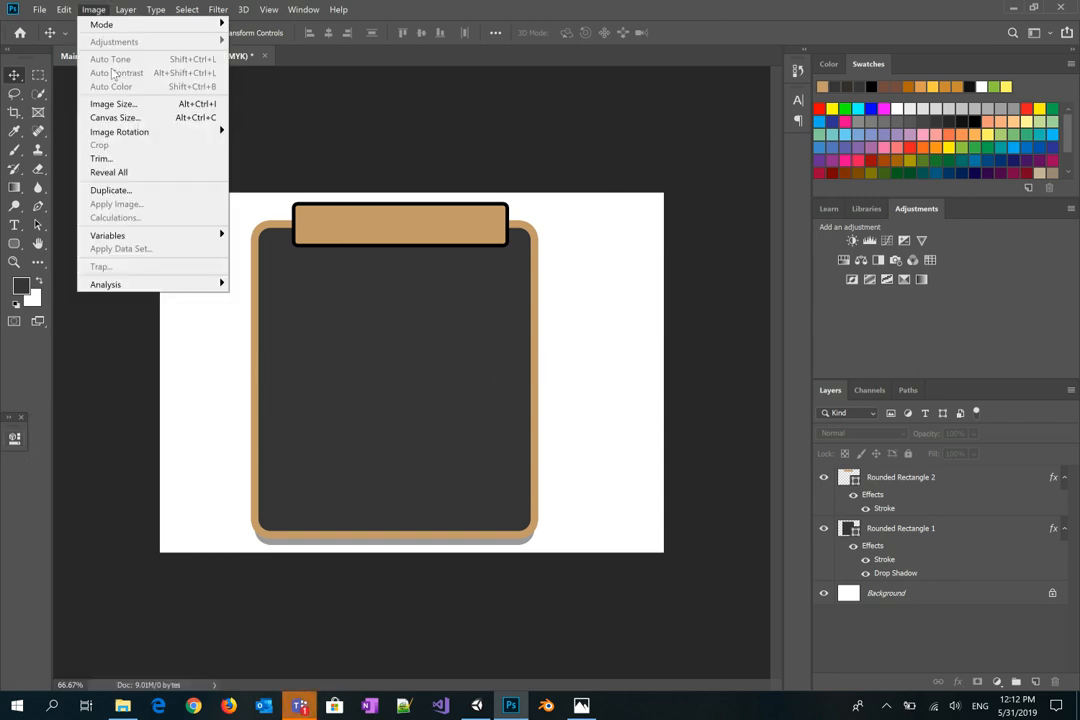
left_click(133, 161)
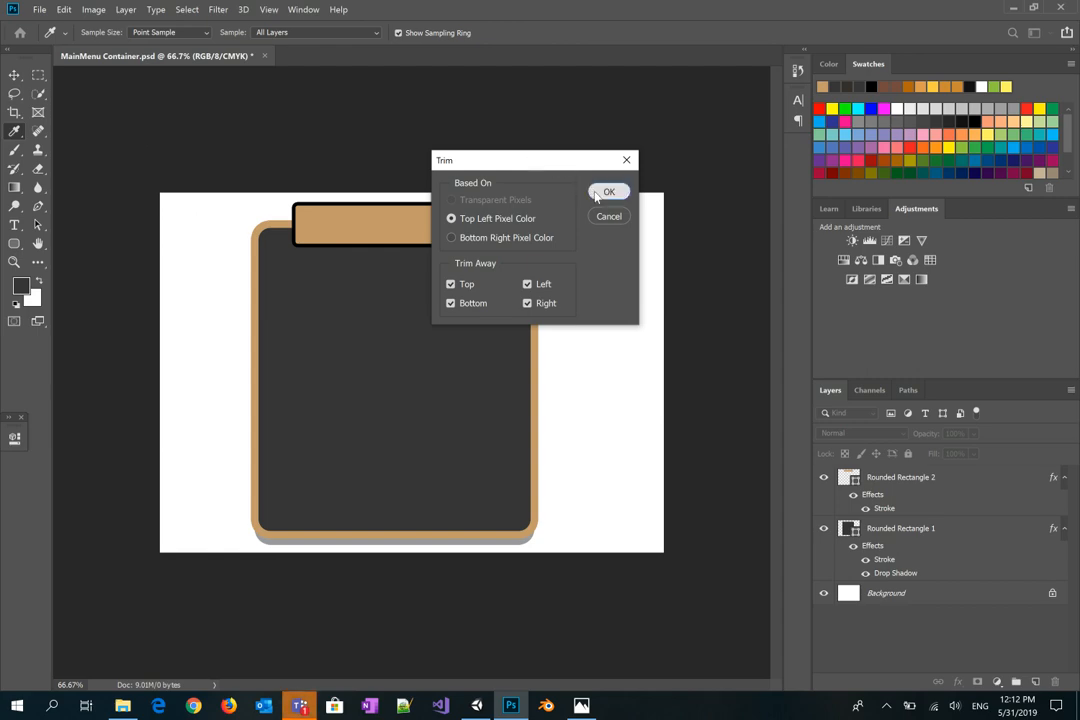
left_click(593, 195)
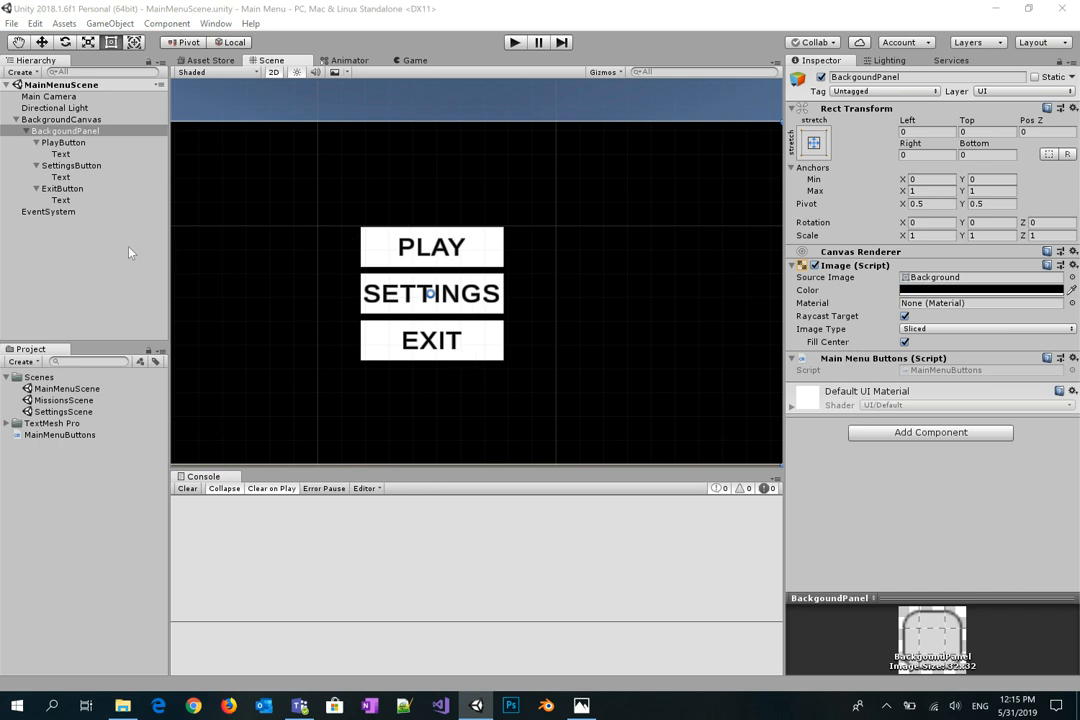
Step: Create a new folder named Sprites in the project assets
left_click(8, 378)
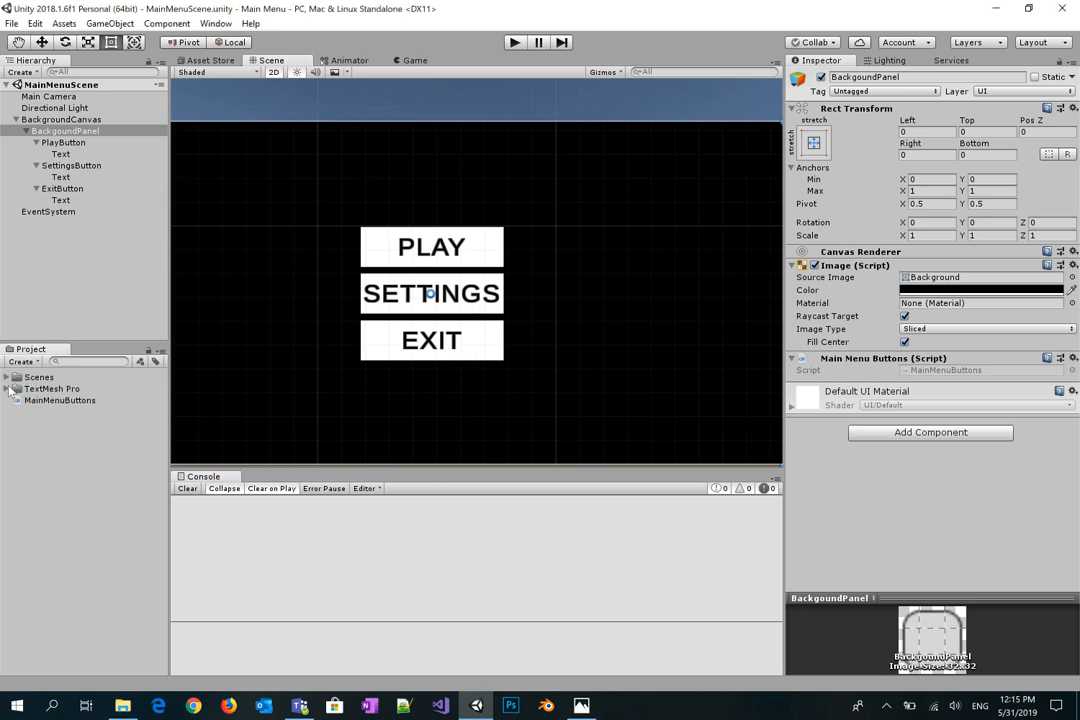
right_click(26, 452)
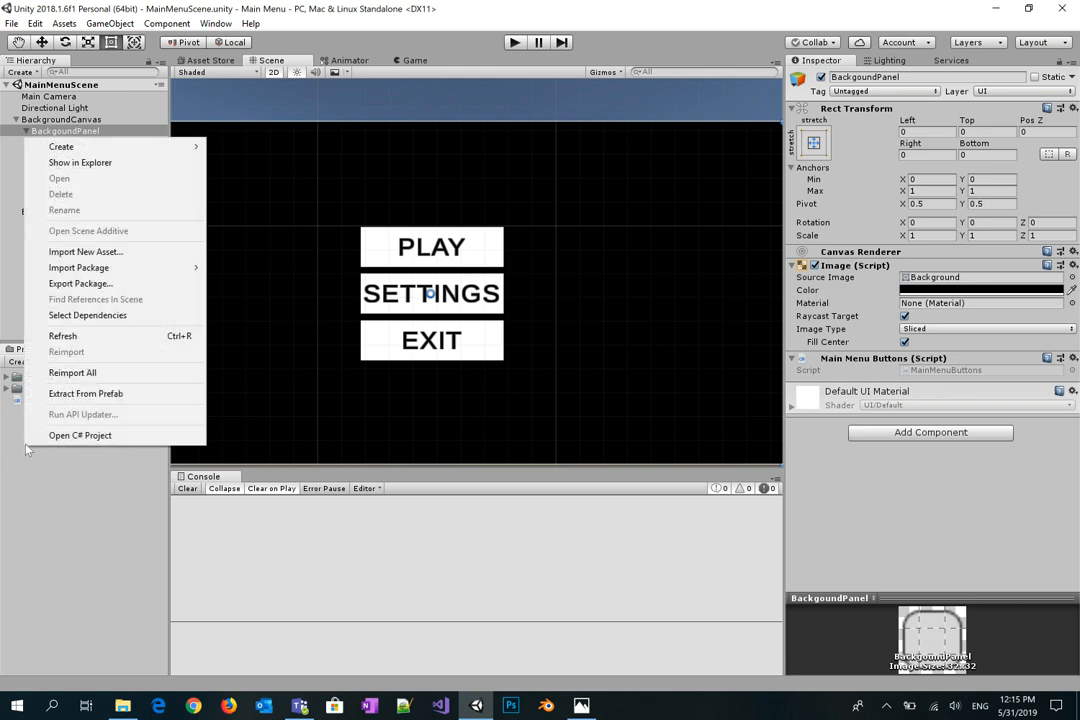
mouse_move(135, 149)
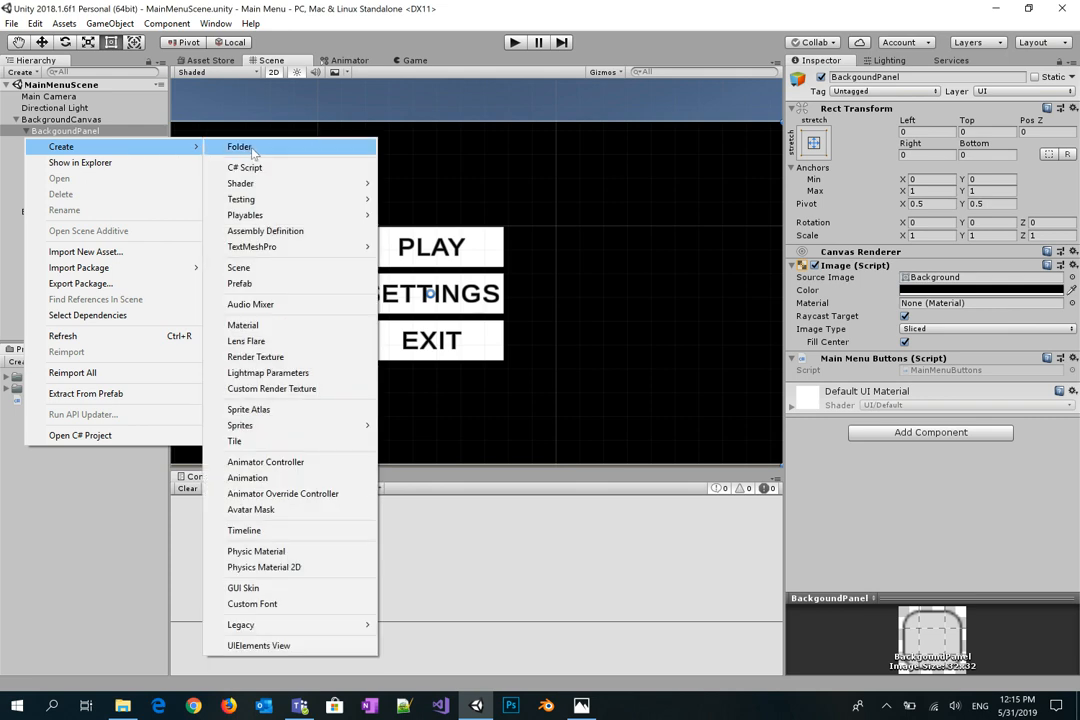
left_click(253, 148)
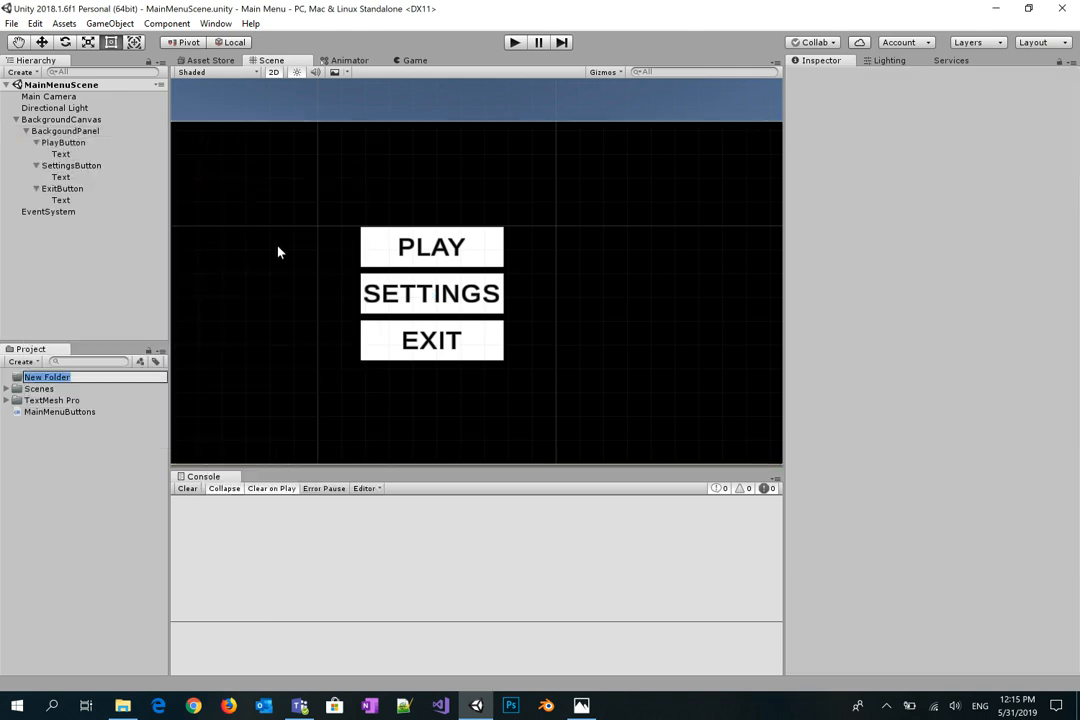
type("Sprites")
key("Return")
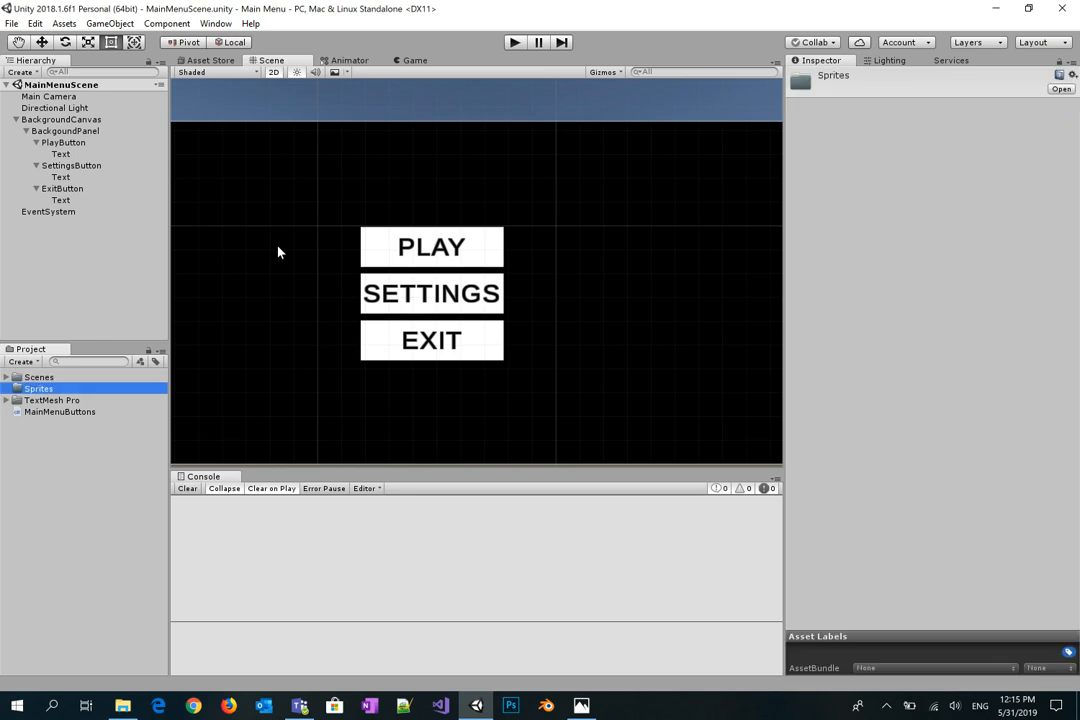
Step: Create a Main Menu subfolder inside the Sprites folder
right_click(53, 391)
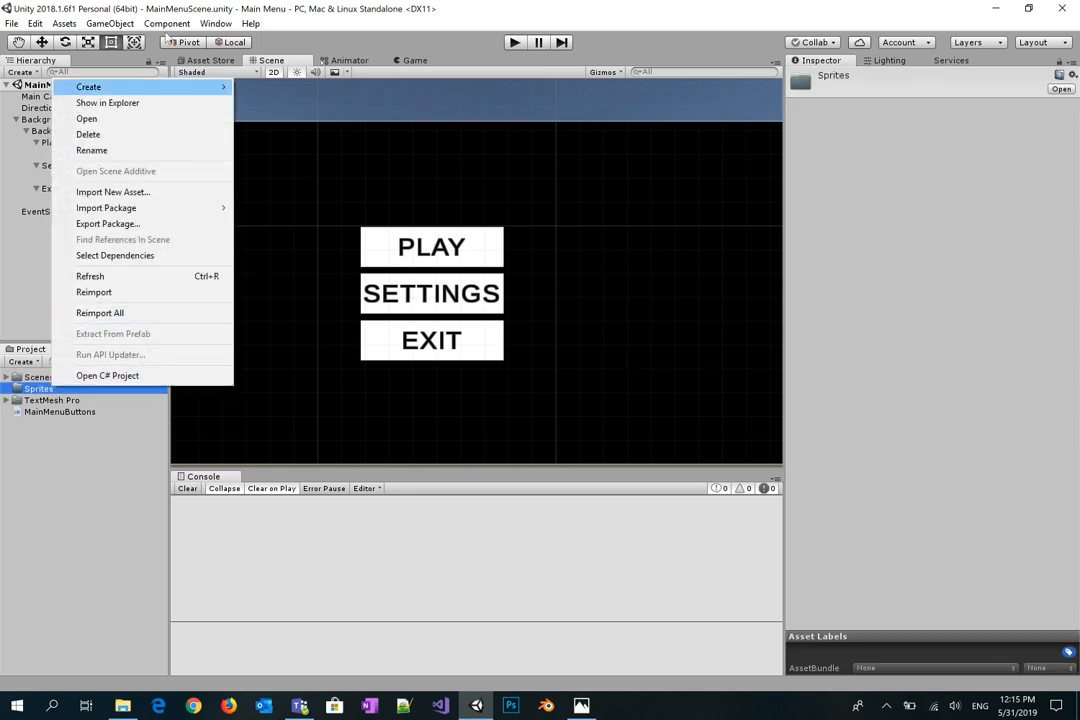
mouse_move(200, 87)
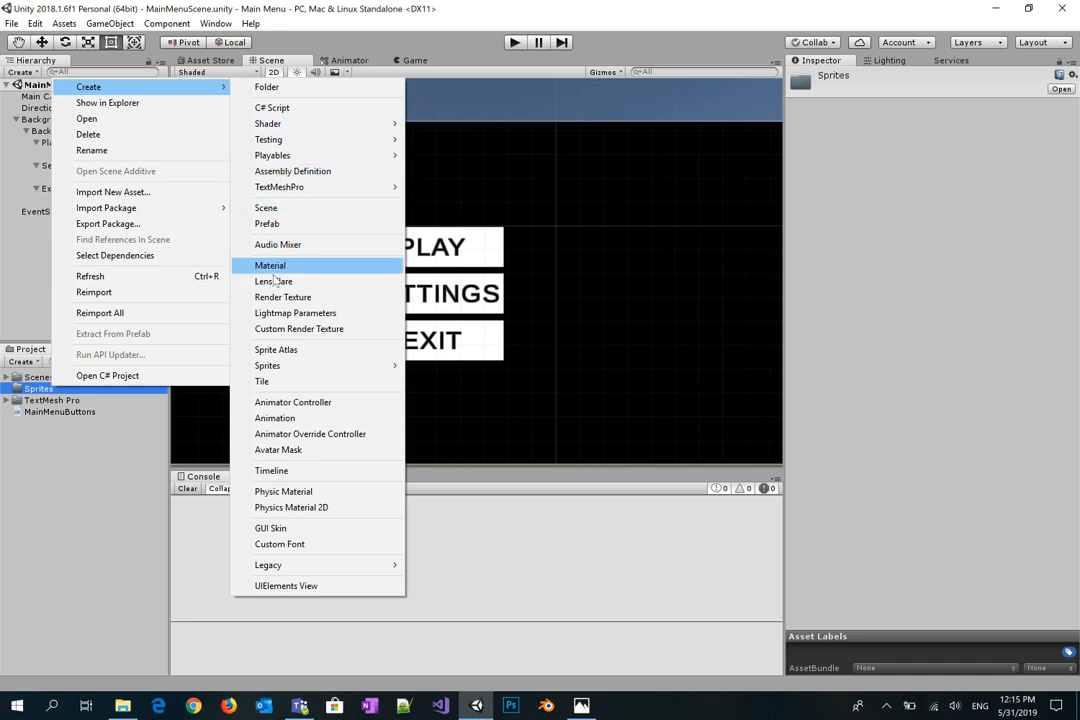
left_click(268, 87)
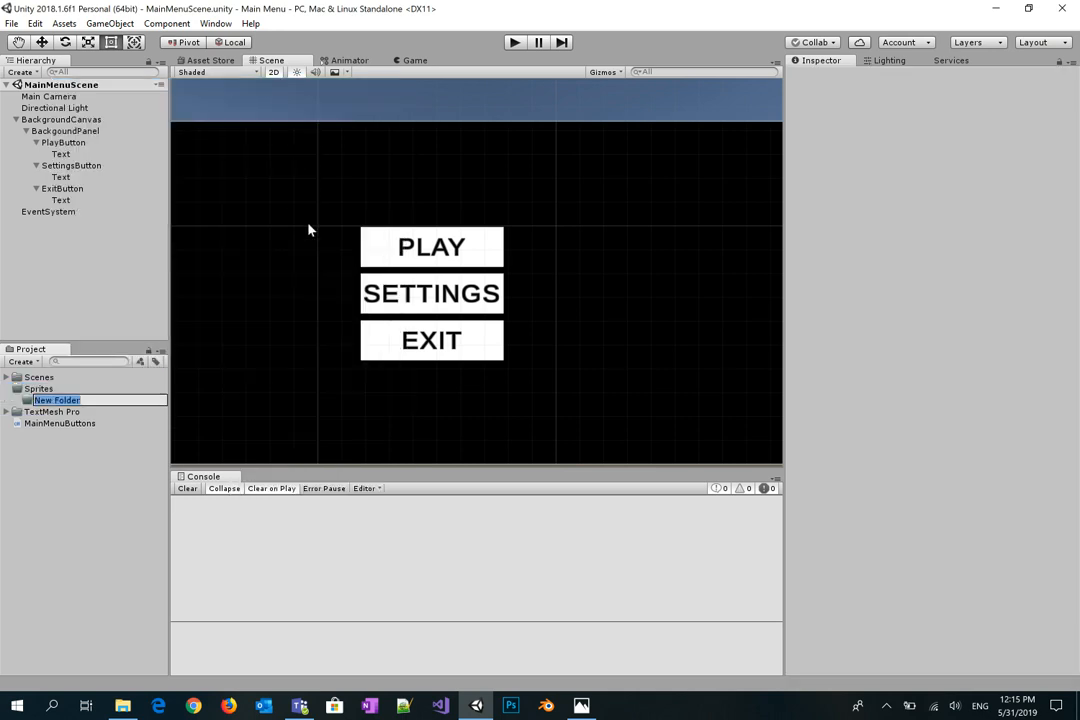
type("Main Menu")
key("Return")
left_click(82, 558)
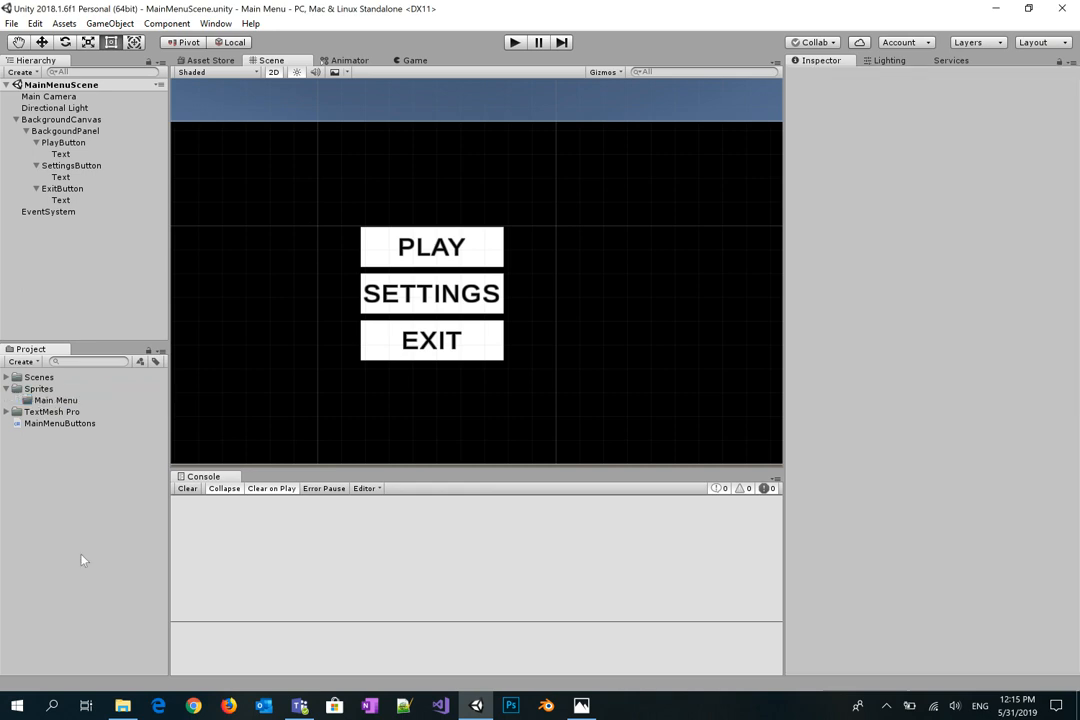
left_click(123, 706)
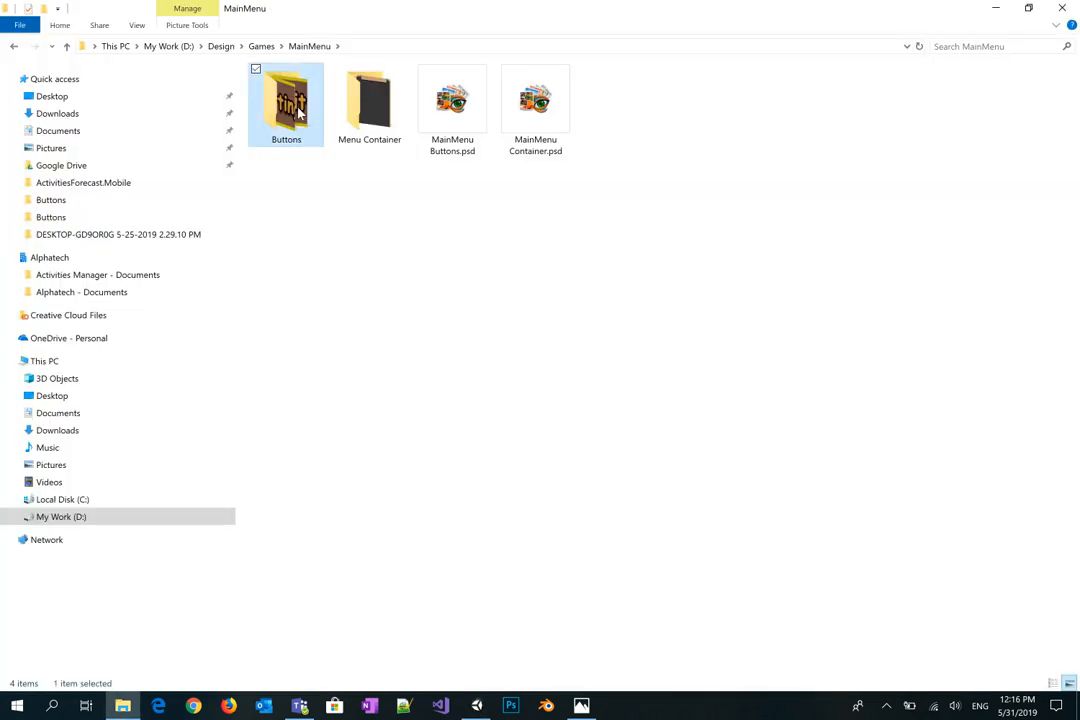
Step: Drag the three button PNGs from the Buttons folder into Unity's Main Menu folder
double_click(298, 113)
left_click_drag(509, 156, 241, 58)
left_click_drag(368, 100, 476, 706)
left_click_drag(415, 669, 71, 401)
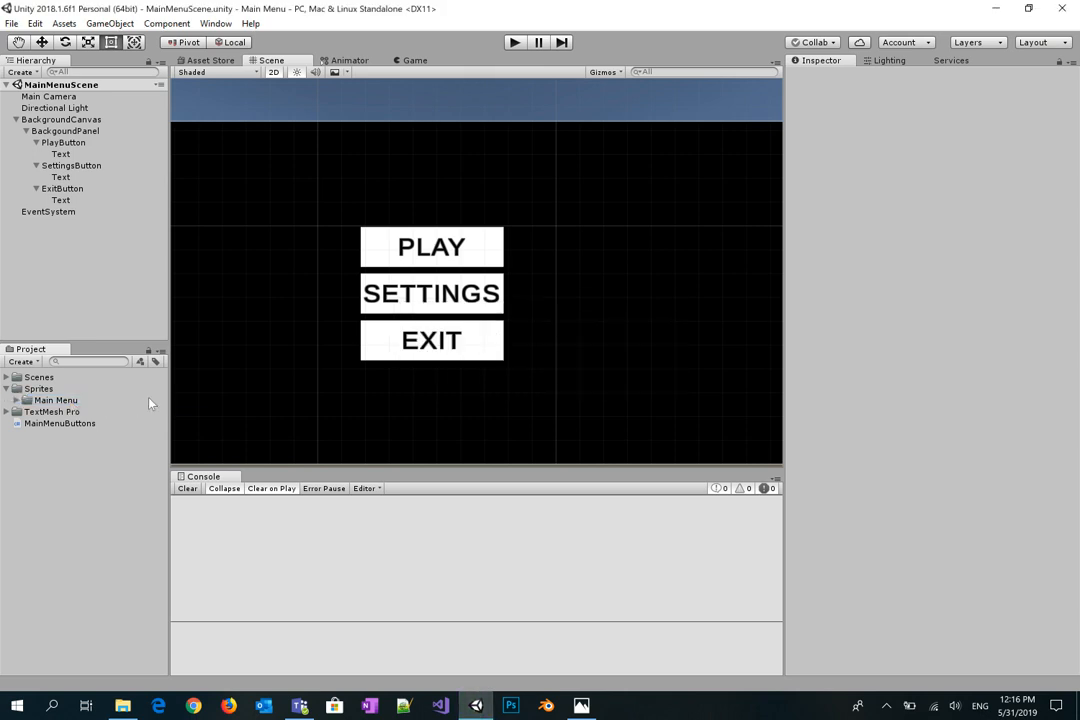
Step: Drag MainMenuContainer.png from the Menu Container folder into the same Unity folder
key("alt+Tab")
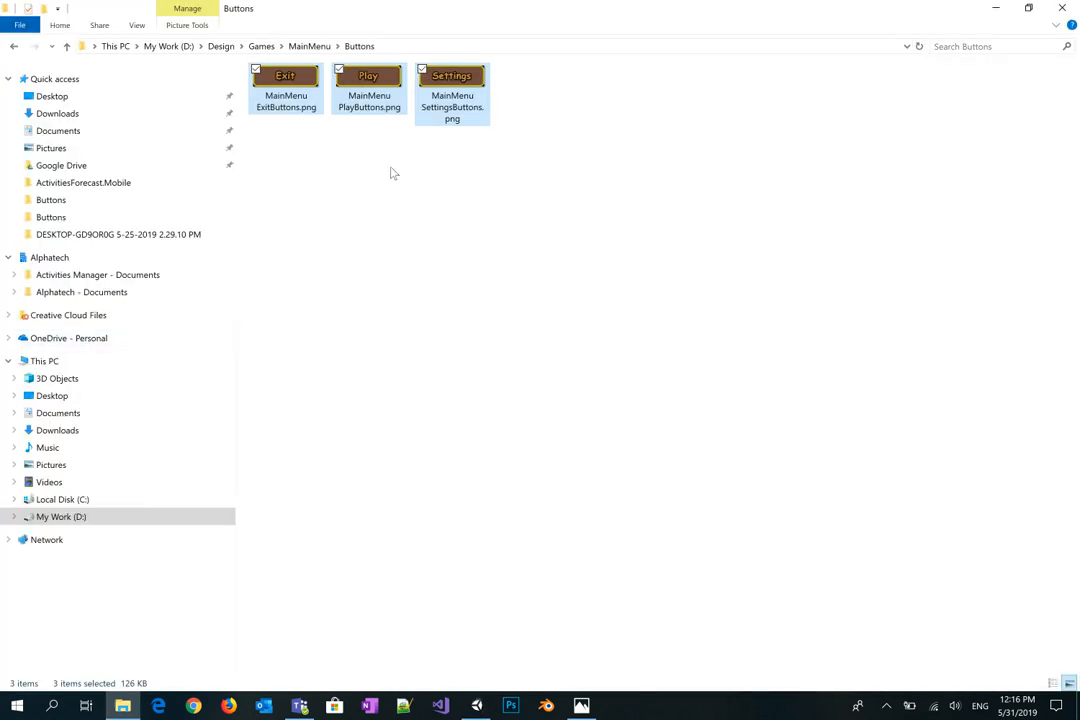
left_click(310, 45)
double_click(369, 105)
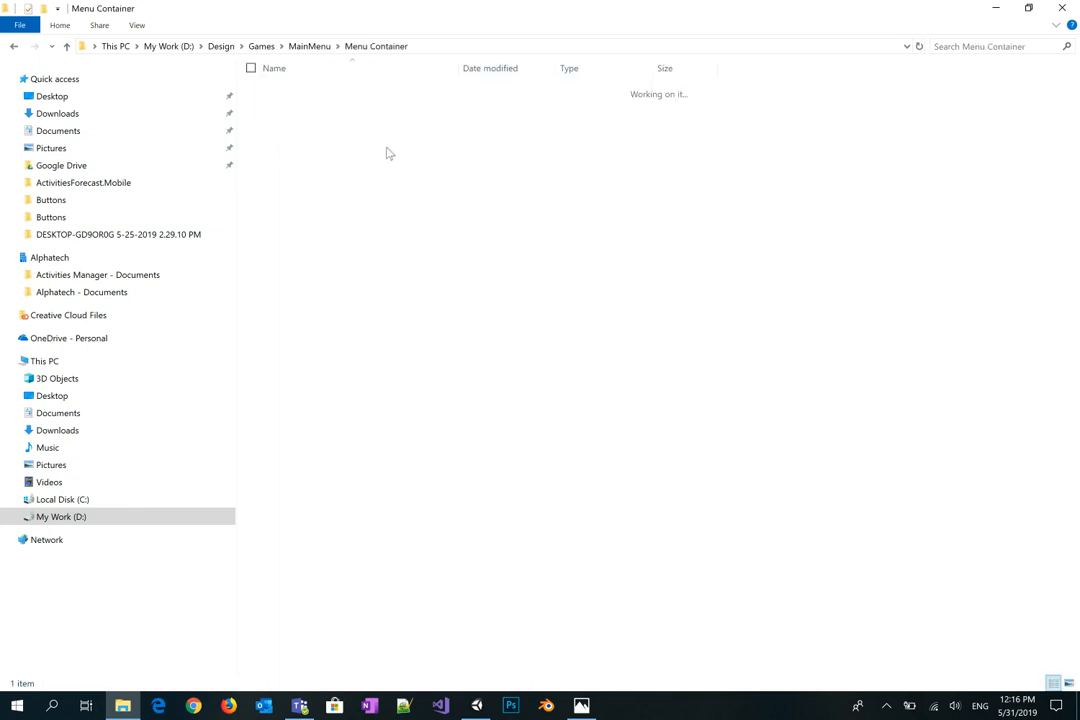
left_click_drag(295, 115, 56, 401)
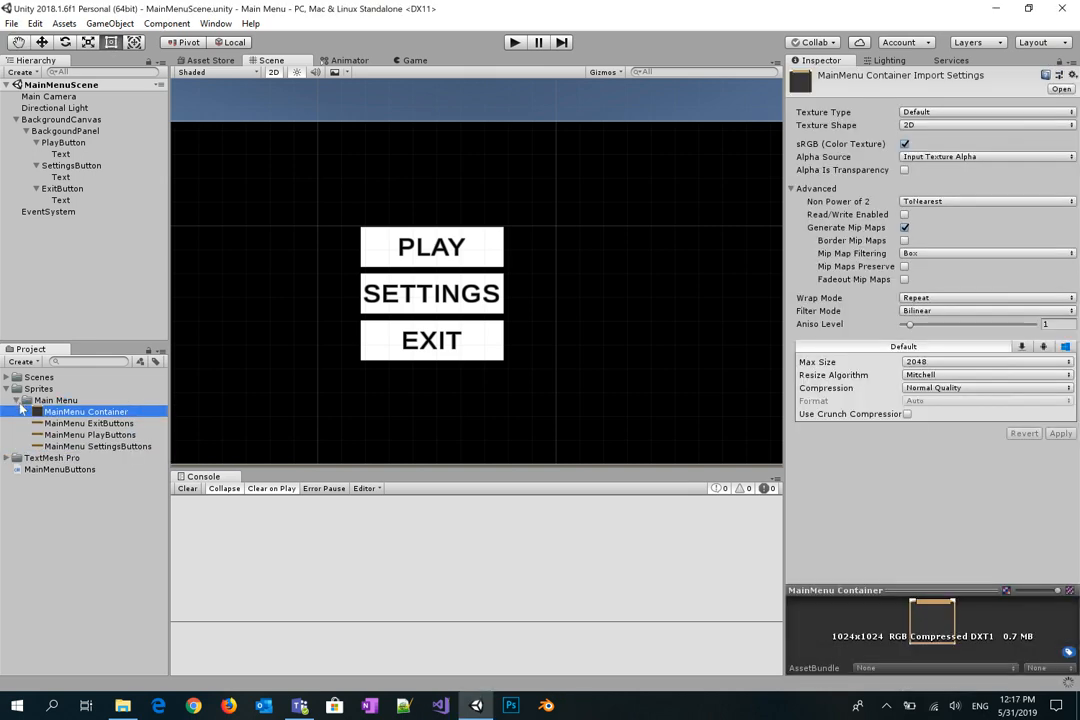
Step: Set the four Main Menu textures to Sprite (2D and UI) with High Quality compression and apply
left_click(82, 447, "shift")
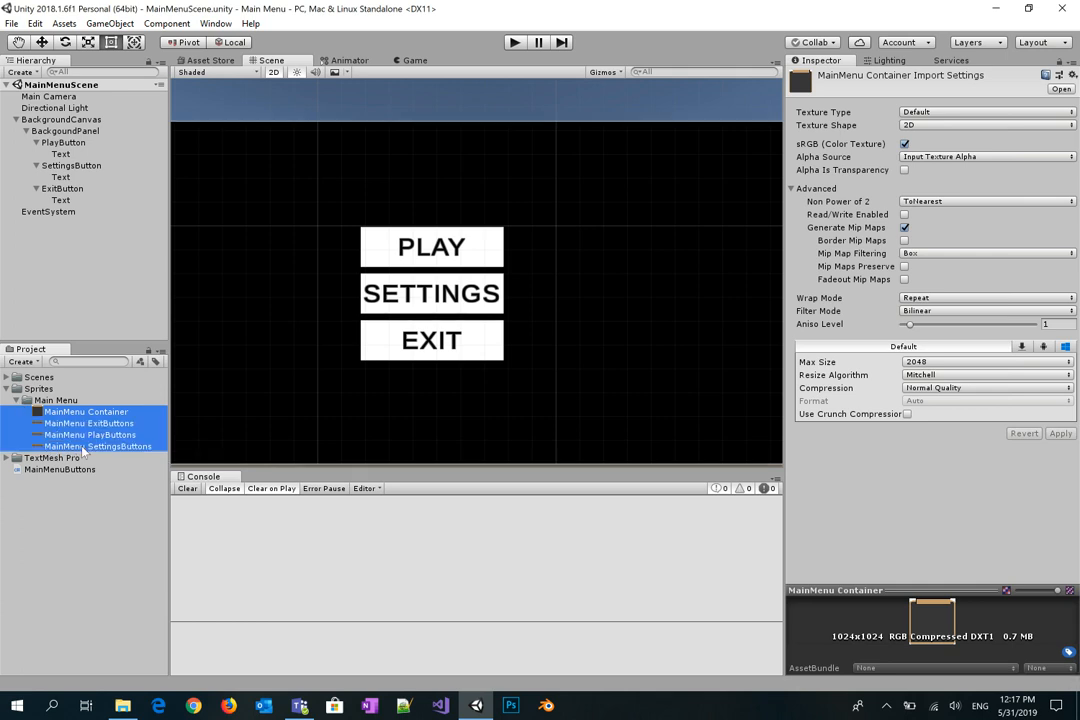
left_click(955, 113)
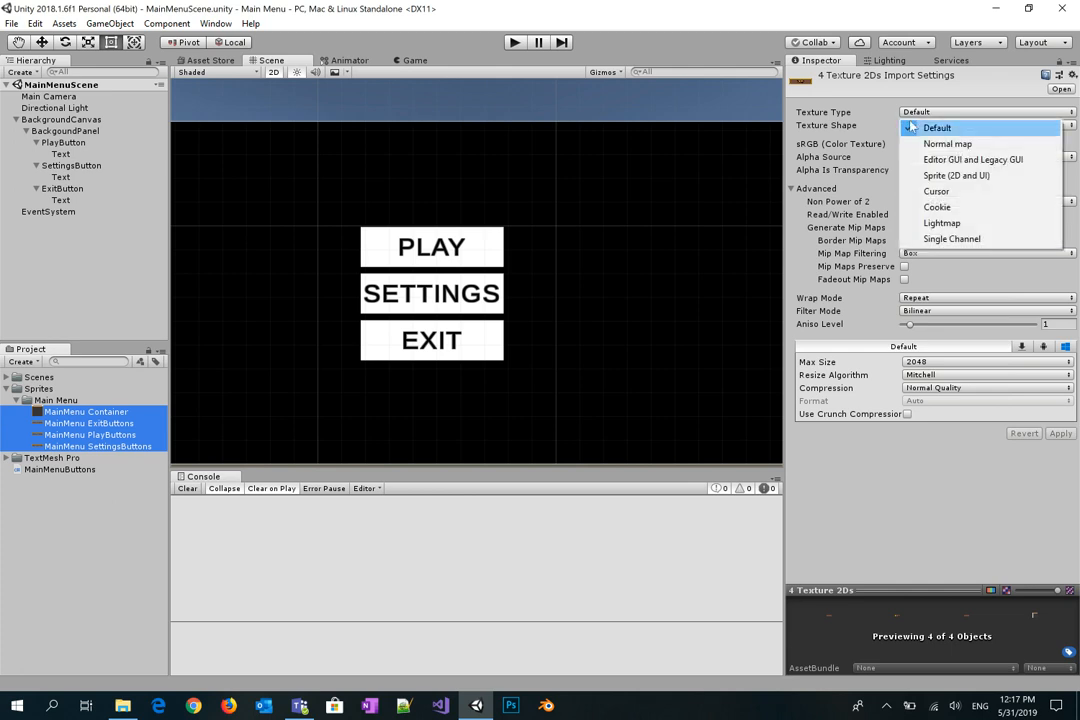
left_click(962, 176)
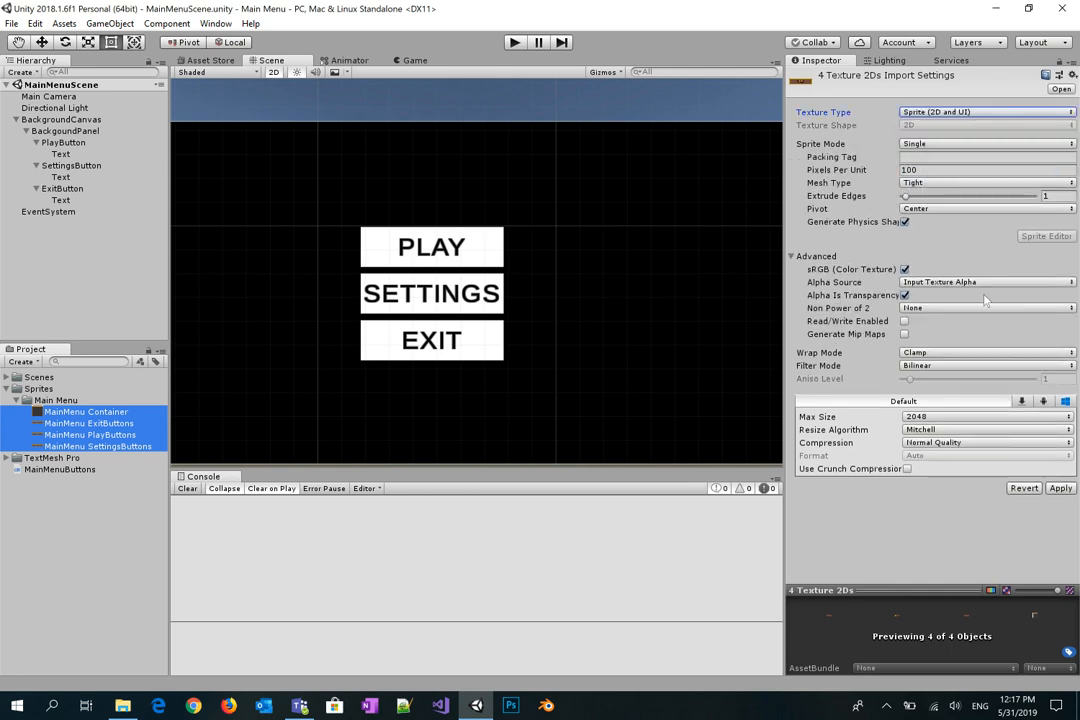
left_click(1011, 444)
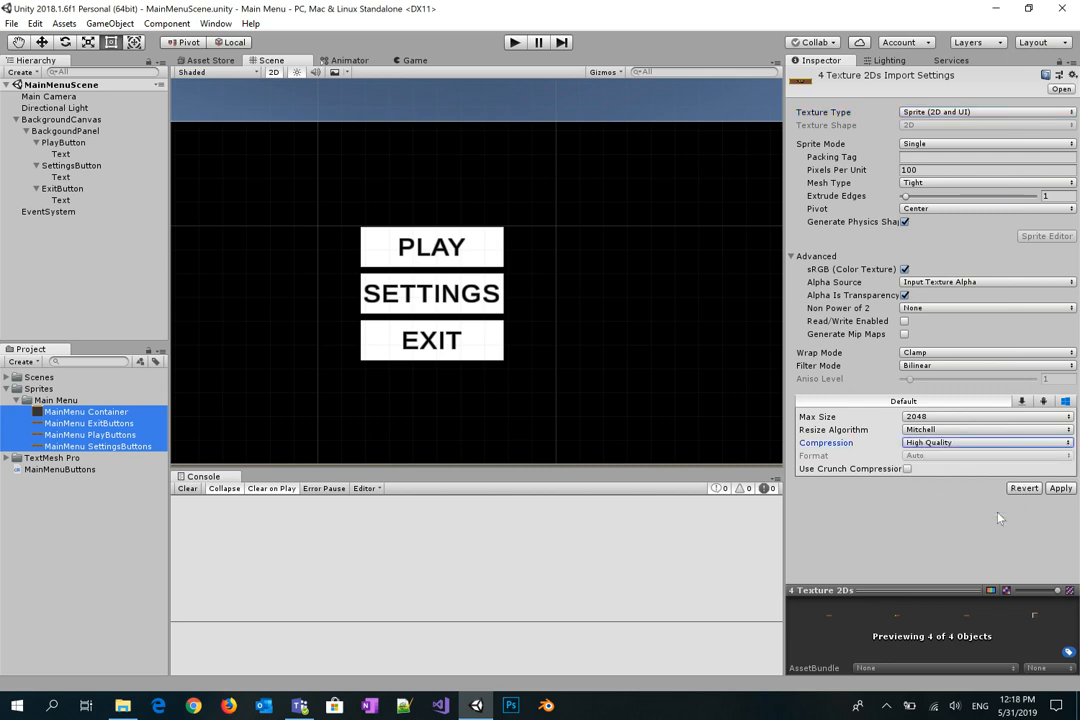
left_click(1060, 488)
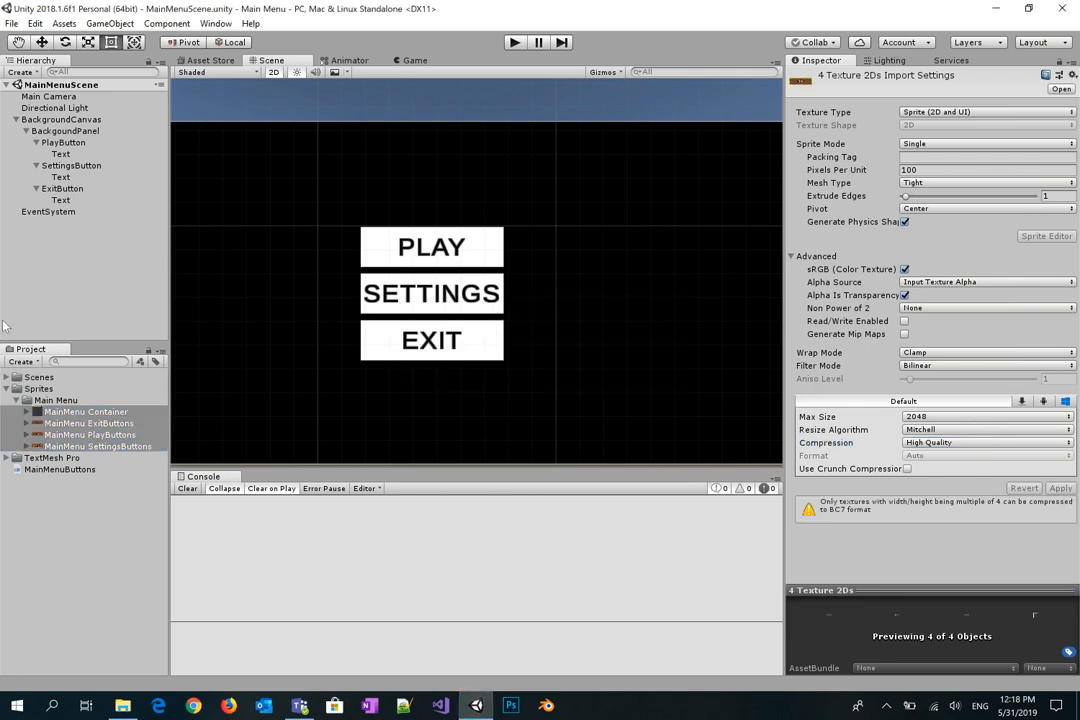
left_click(60, 143)
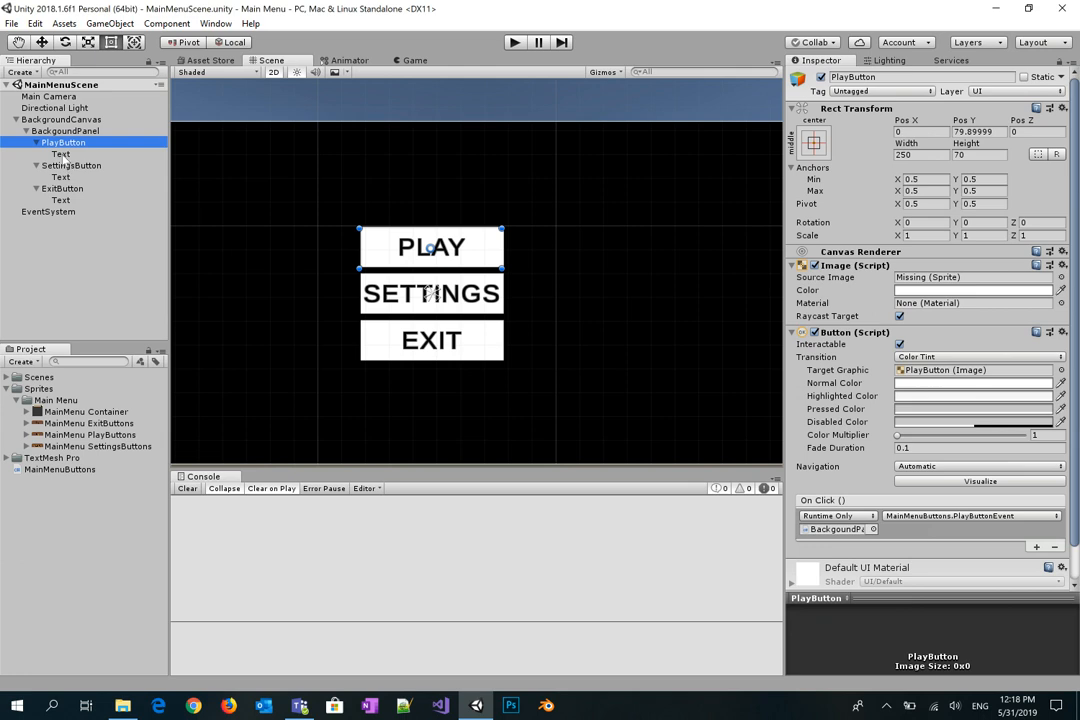
Step: Delete the Text labels under the Play, Settings and Exit buttons
left_click(60, 154)
left_click(60, 177, "ctrl")
left_click(70, 200, "ctrl")
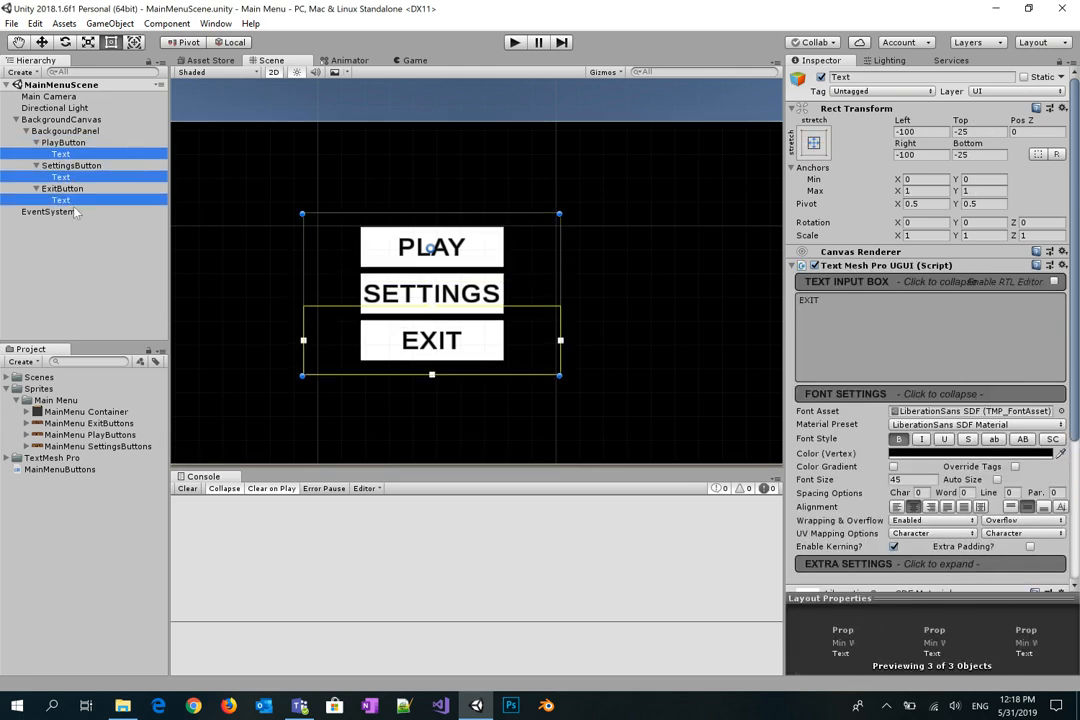
key("Delete")
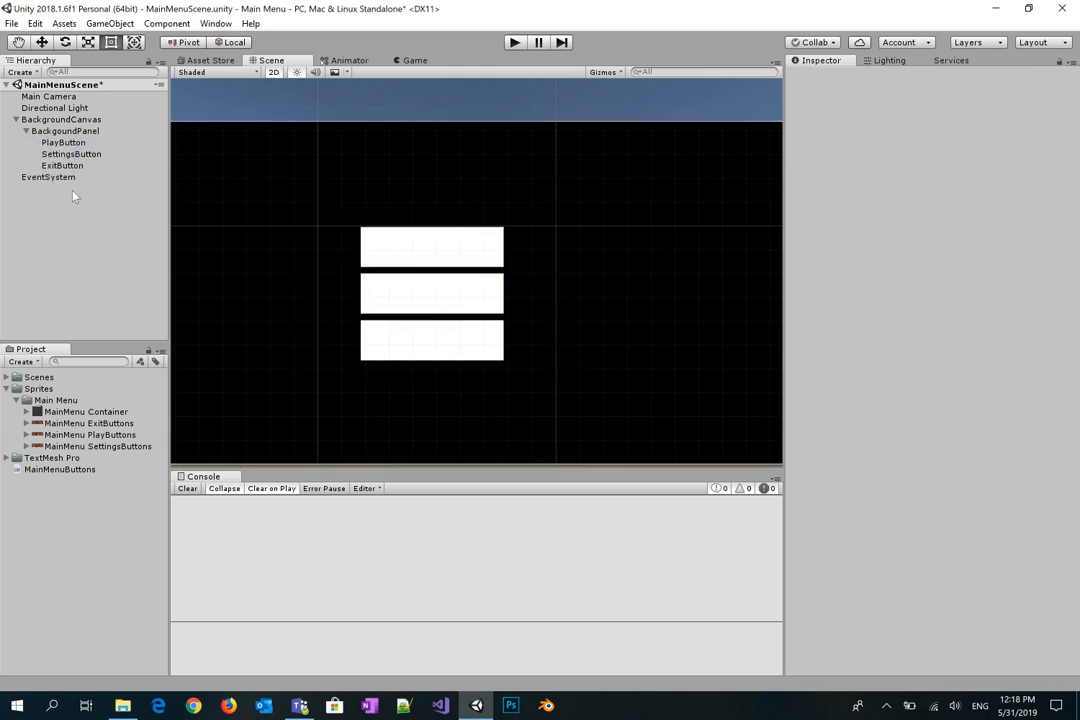
Step: Give PlayButton and SettingsButton the MainMenu PlayButtons and SettingsButtons sprites
left_click(62, 142)
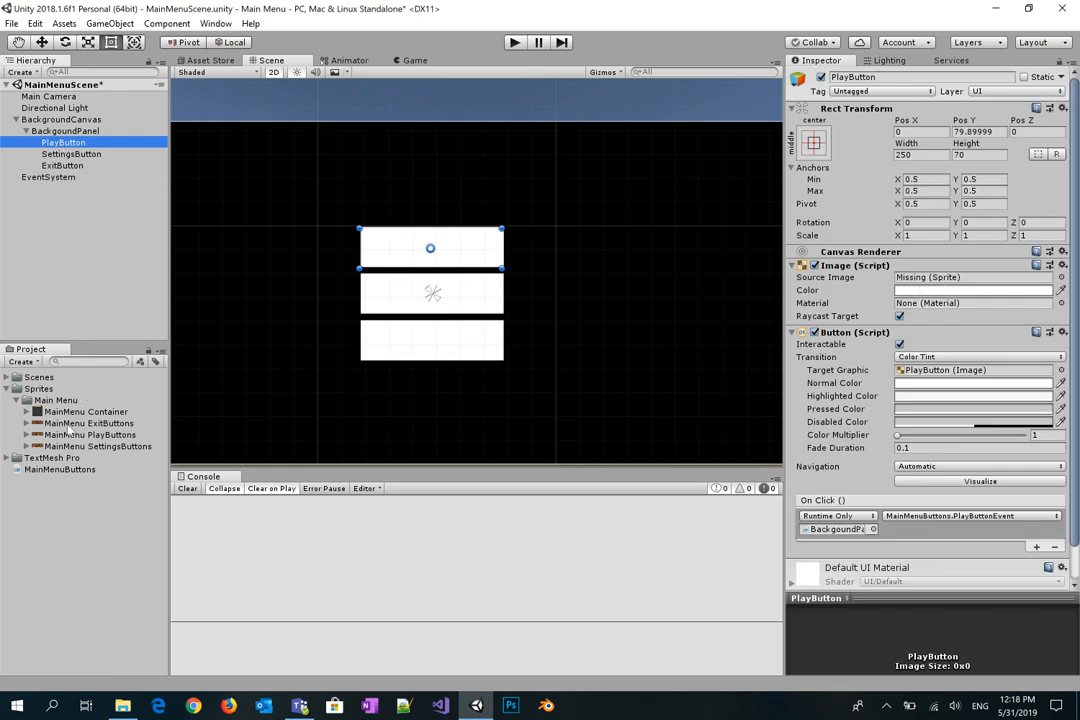
left_click_drag(80, 436, 953, 280)
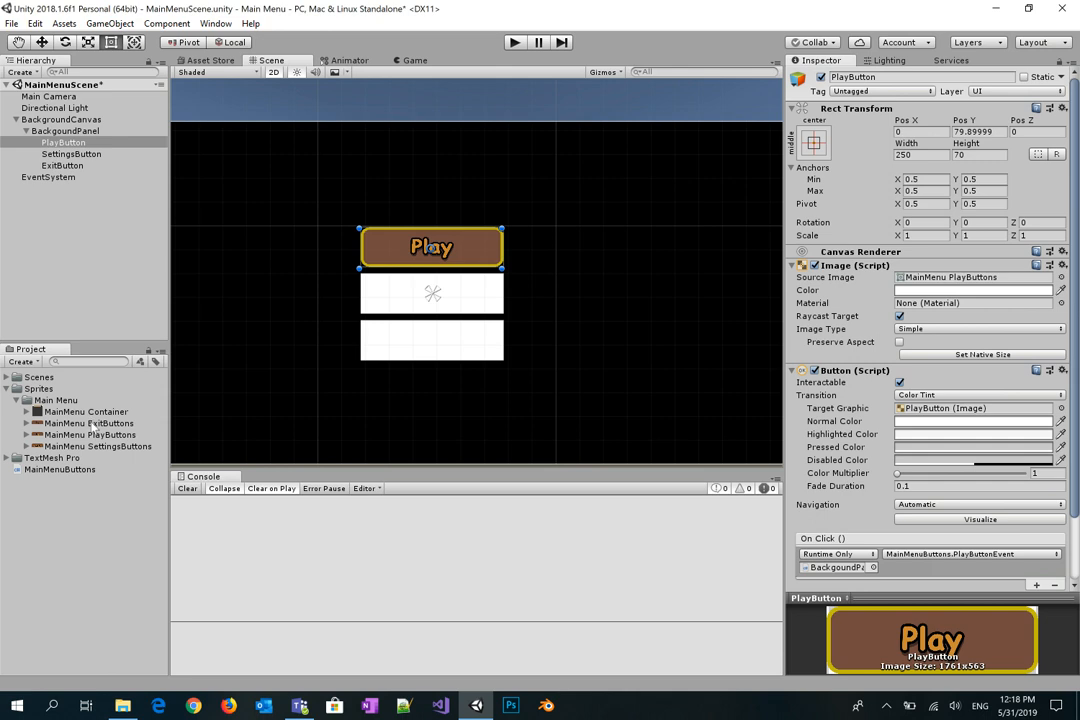
left_click(71, 154)
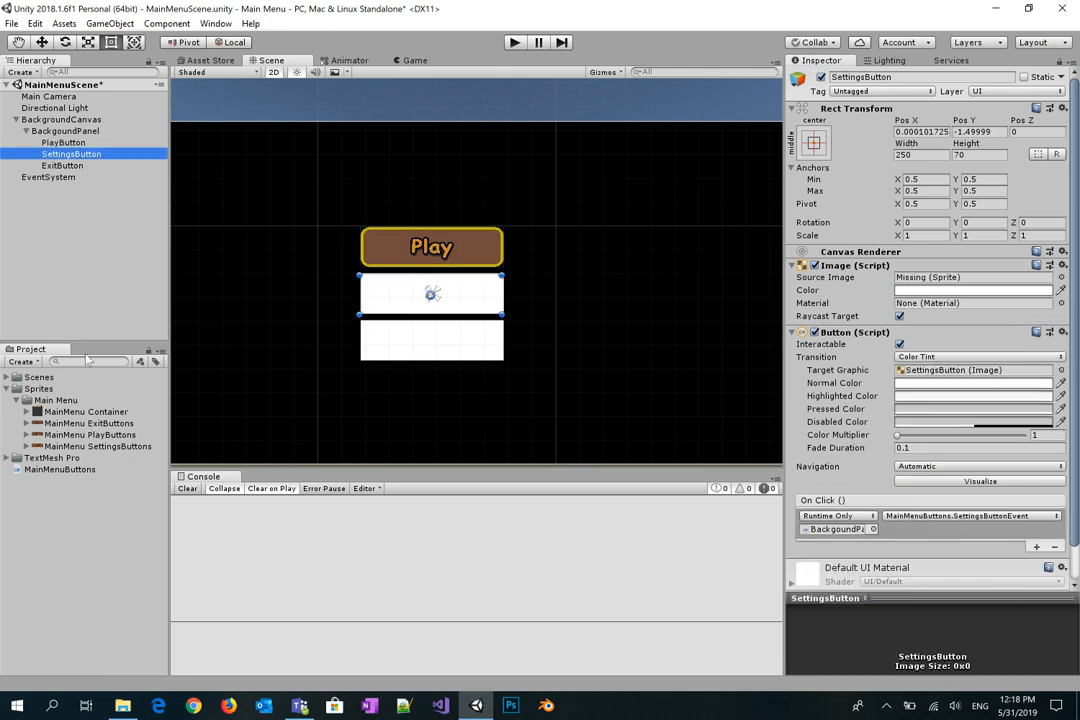
left_click_drag(82, 446, 925, 285)
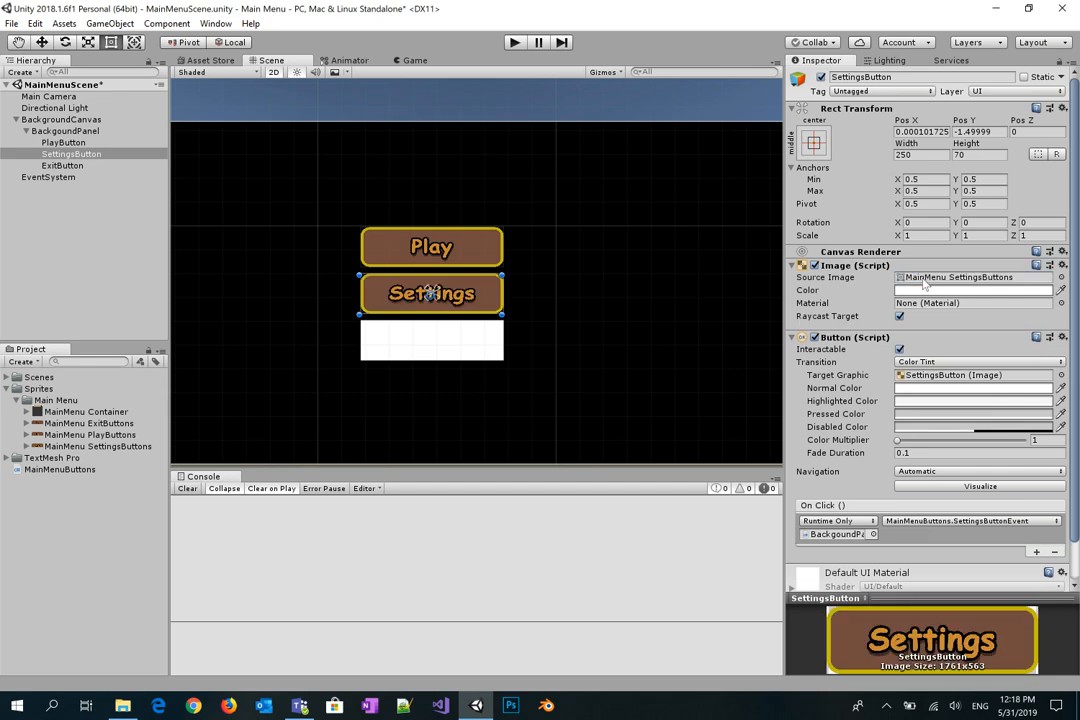
Step: Assign the MainMenu ExitButtons sprite to ExitButton's Source Image through the sprite picker
left_click(88, 423)
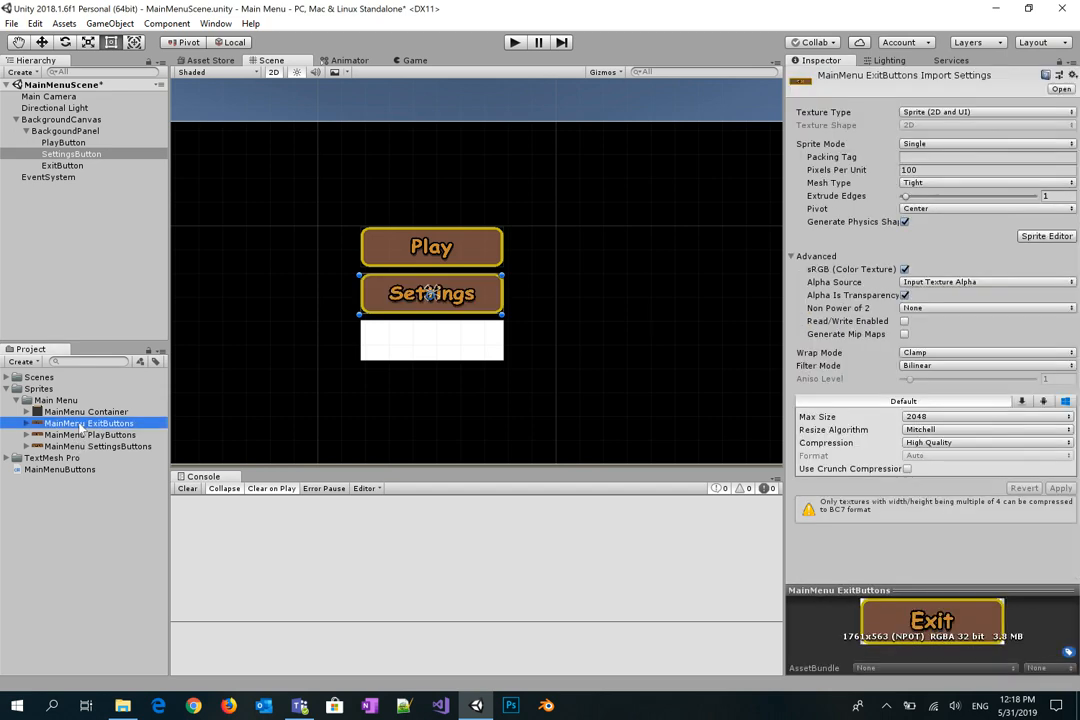
left_click(55, 165)
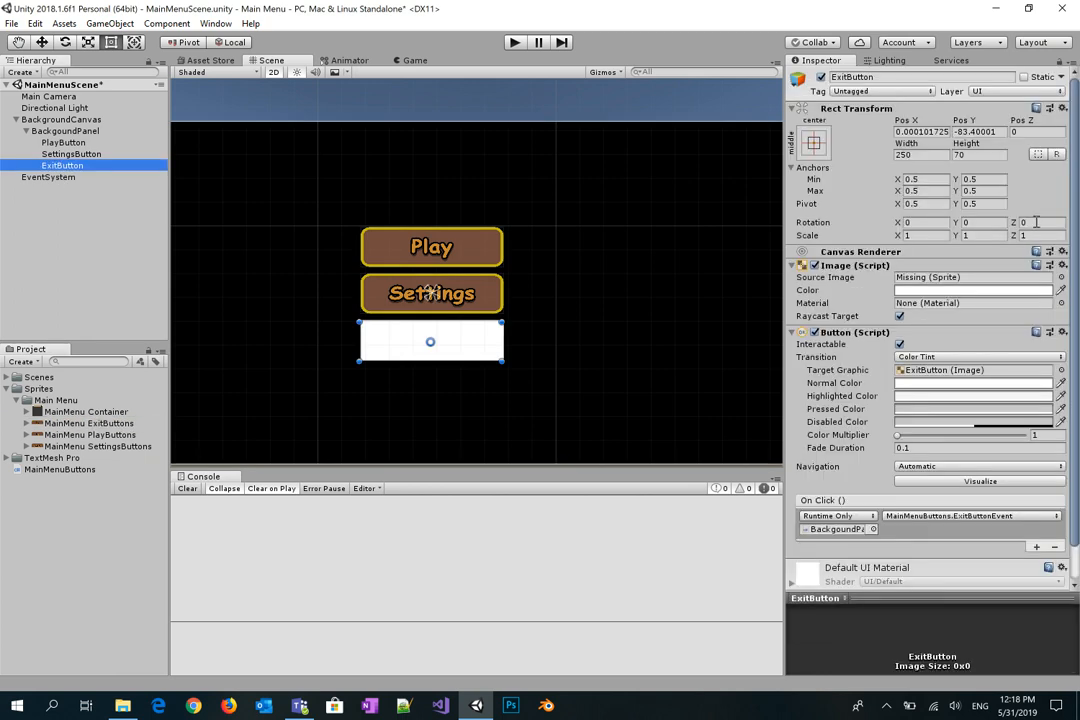
left_click(1061, 277)
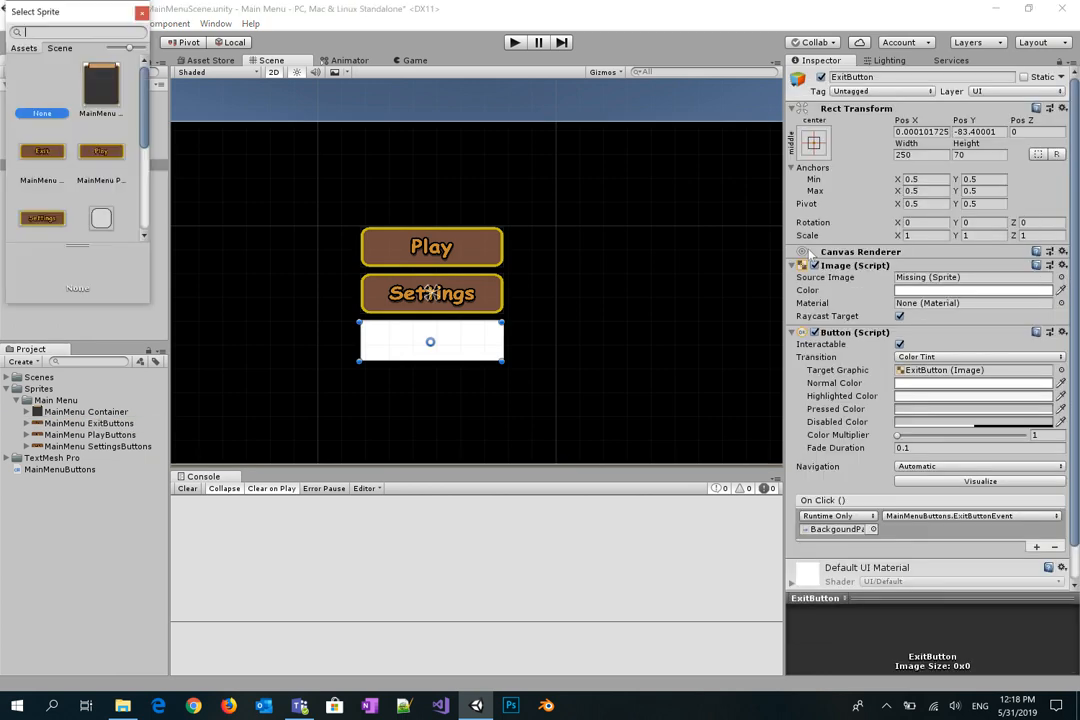
left_click(60, 217)
left_click(48, 130)
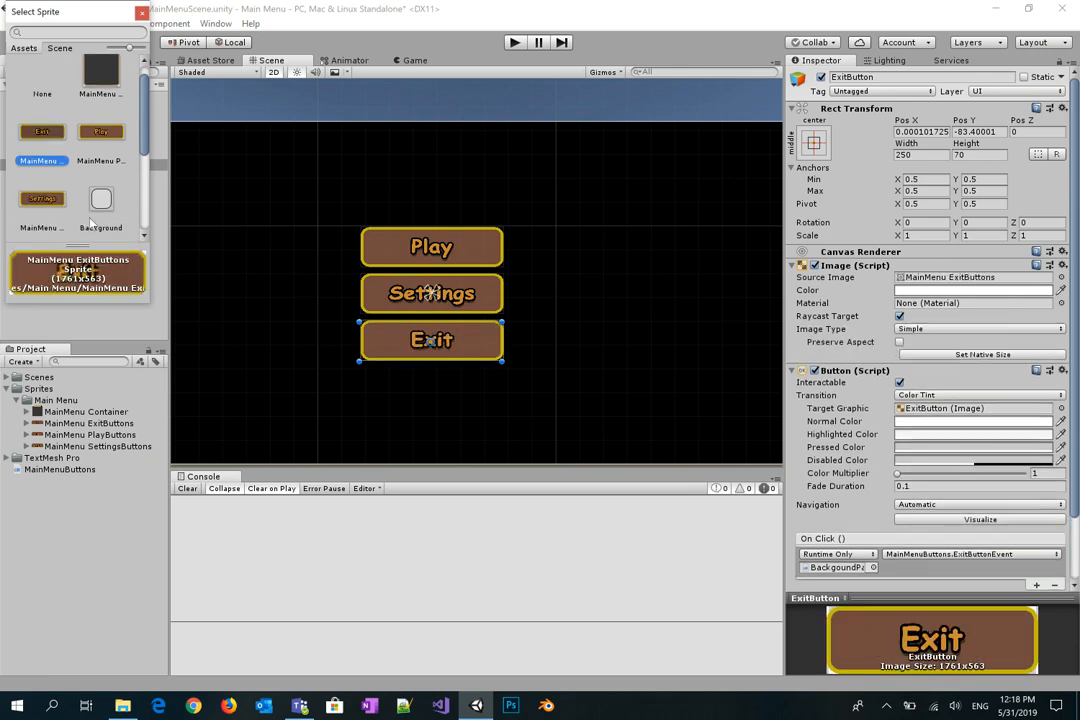
left_click(141, 13)
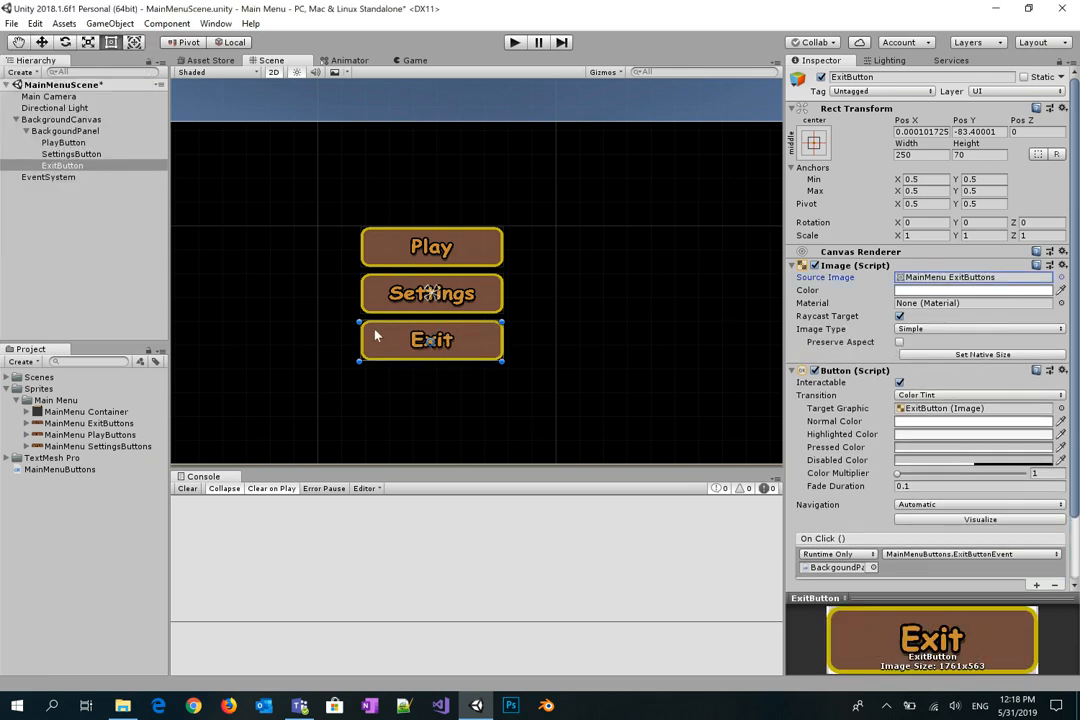
left_click(656, 321)
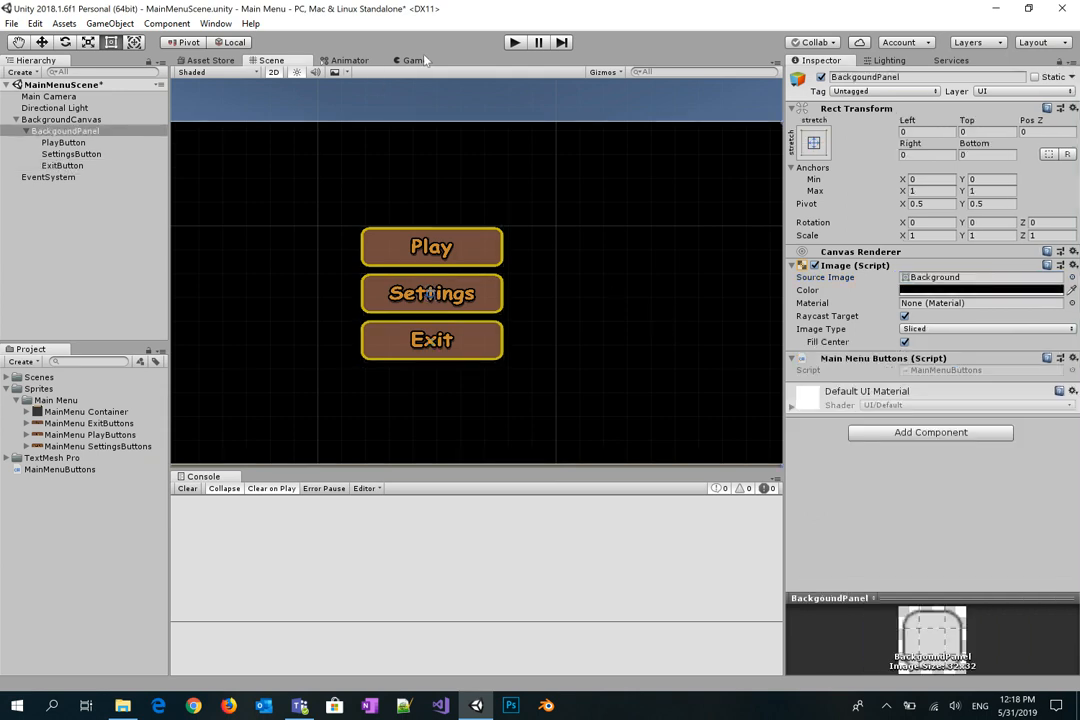
Step: Test-run the sprite button menu in the Game view, then stop and reselect PlayButton
left_click(413, 60)
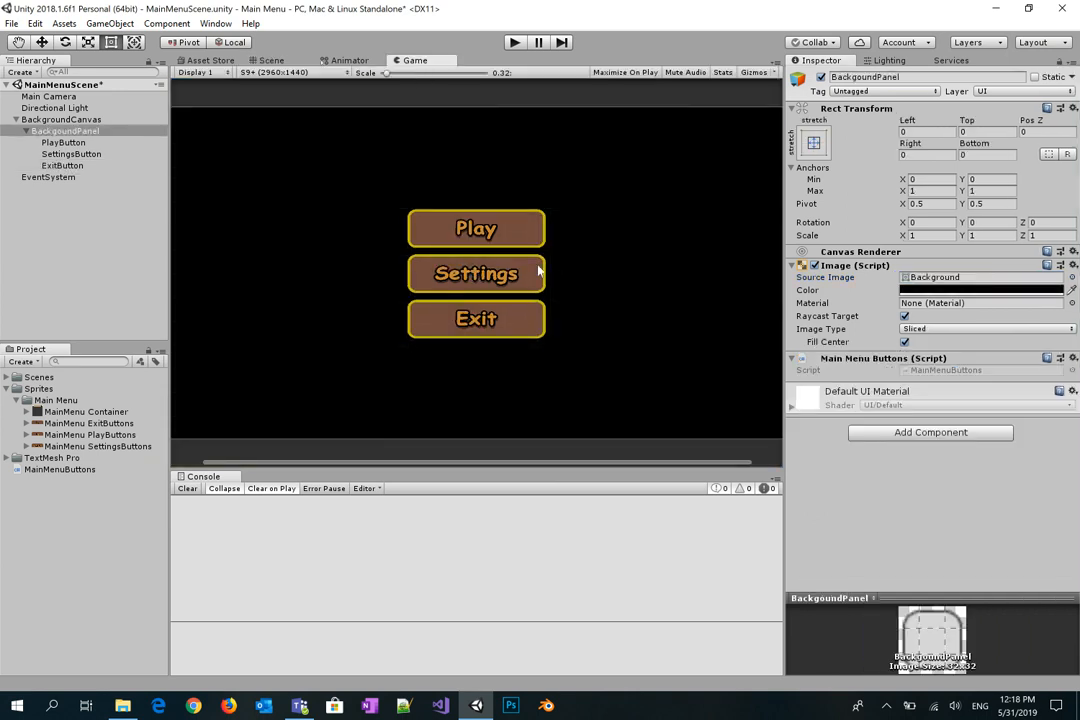
left_click(513, 42)
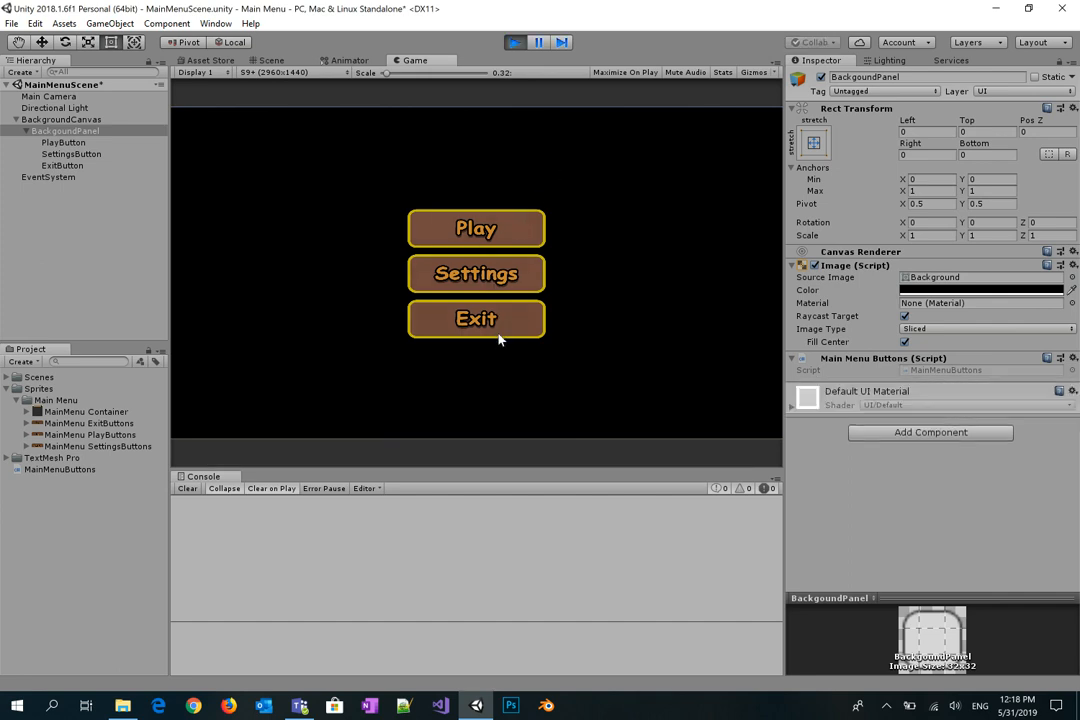
left_click(515, 43)
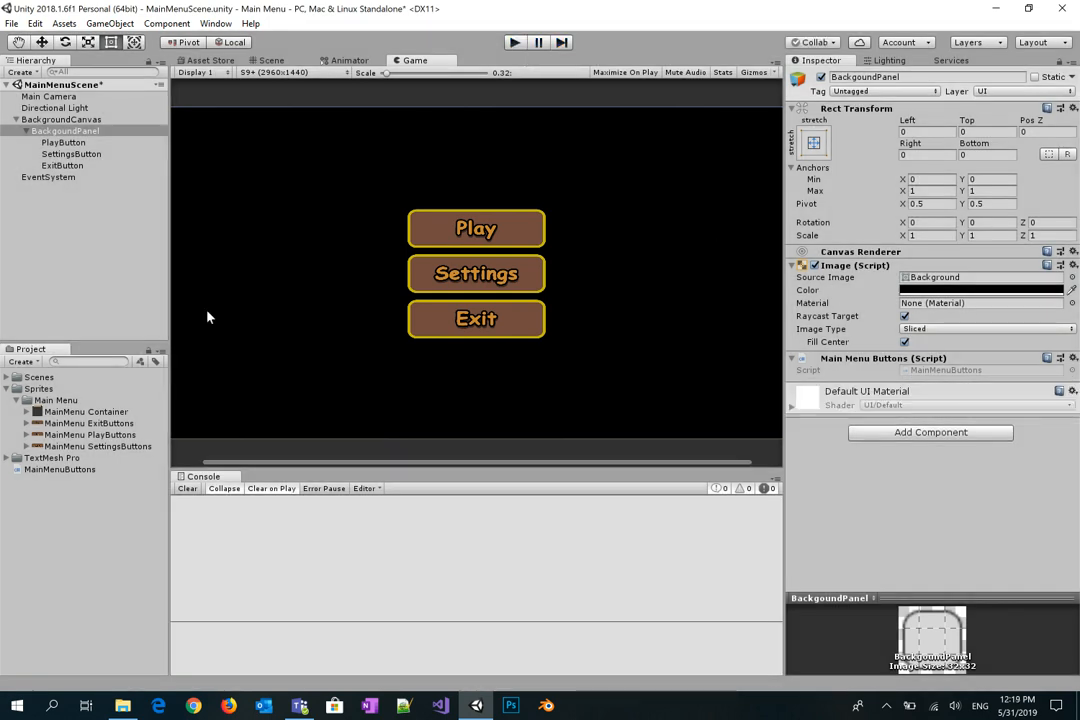
left_click(58, 143)
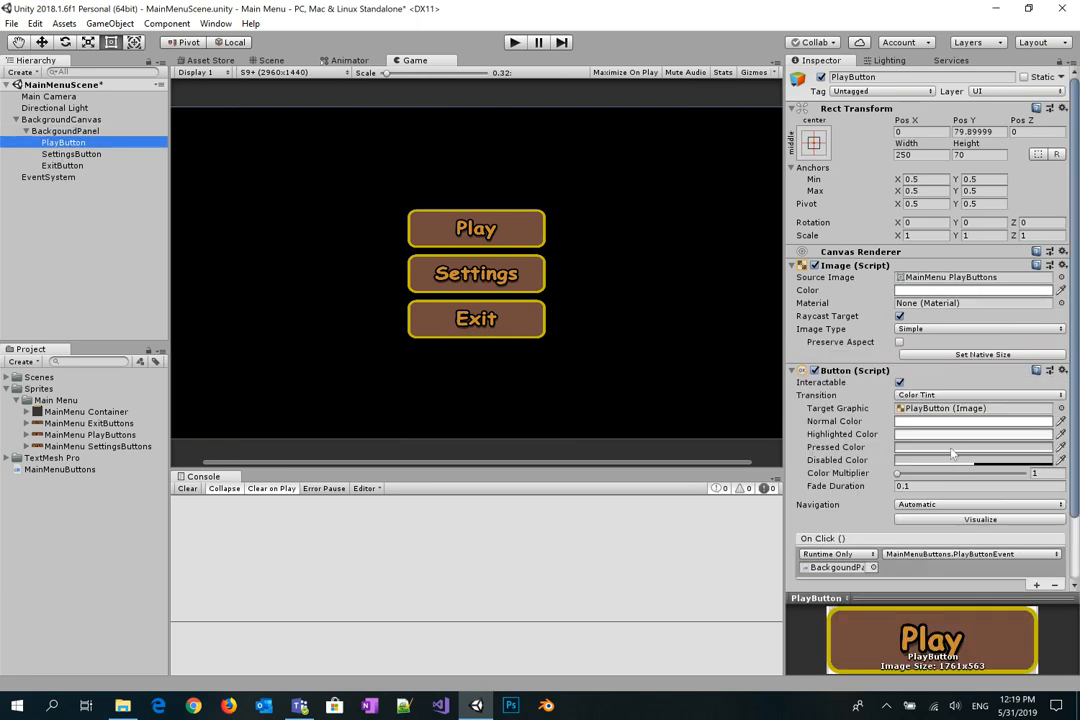
left_click(69, 145)
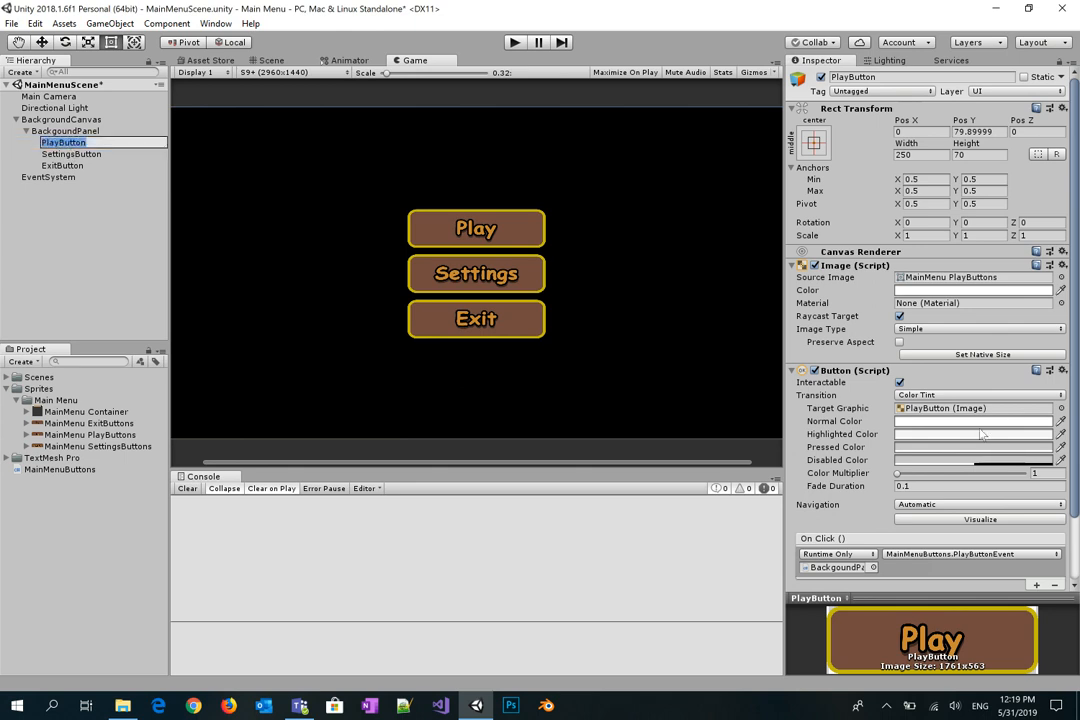
Step: Set the Play button's pressed colour to a partly transparent dark brown 413737
left_click(69, 131)
left_click(63, 142)
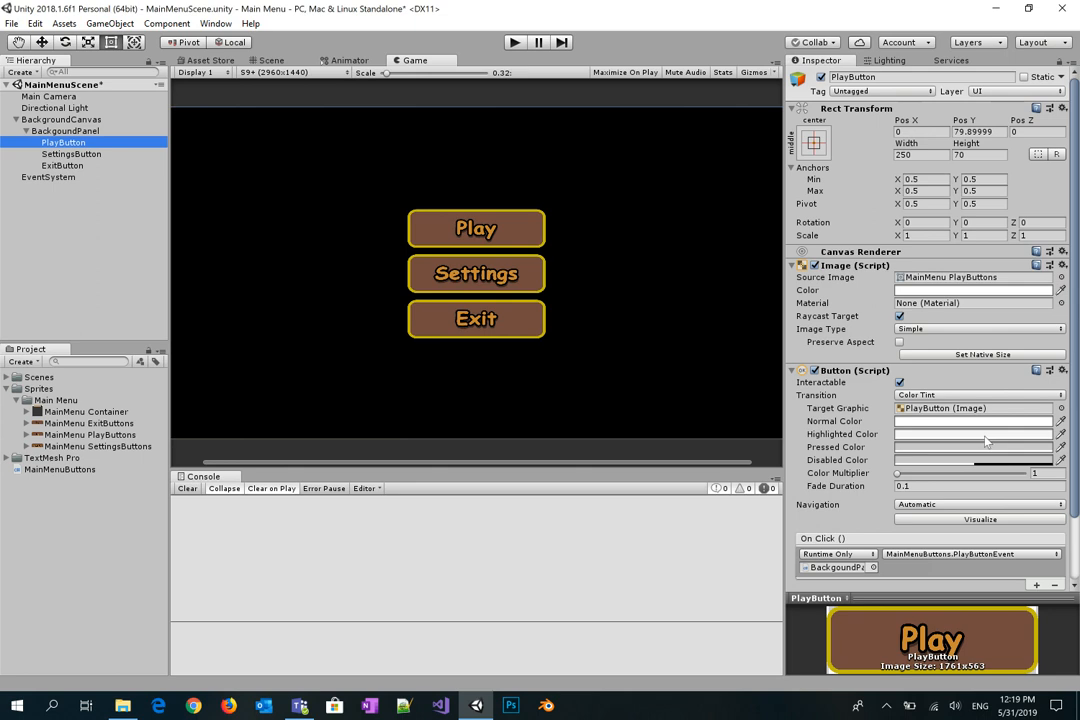
left_click(976, 434)
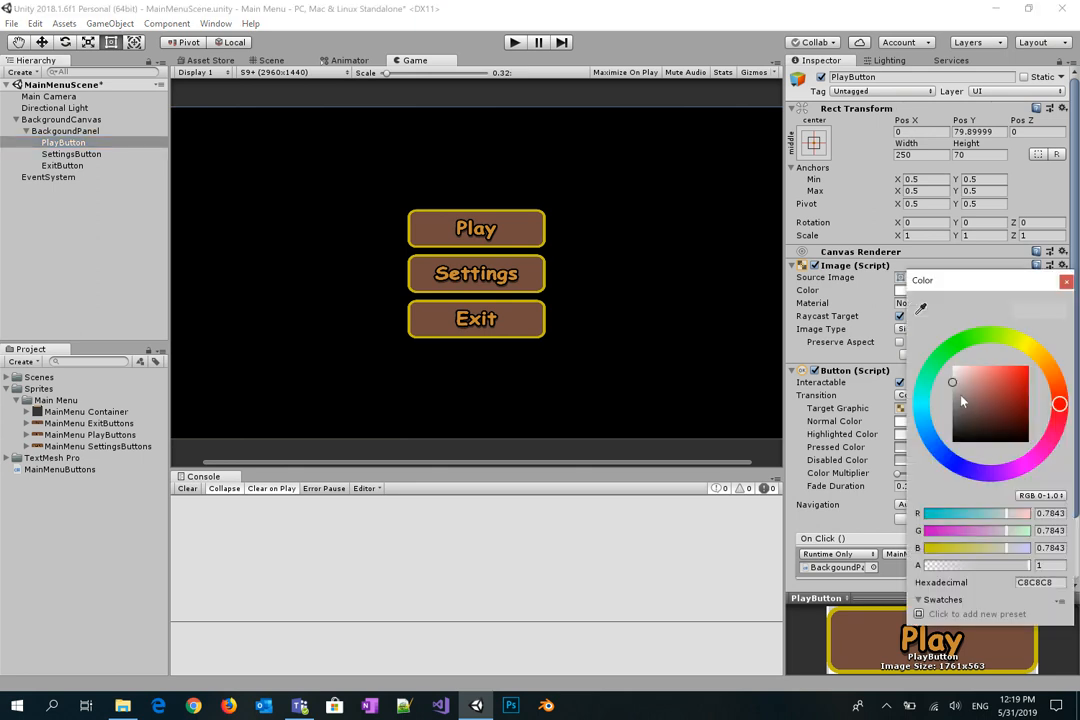
left_click(963, 416)
left_click_drag(964, 421, 966, 427)
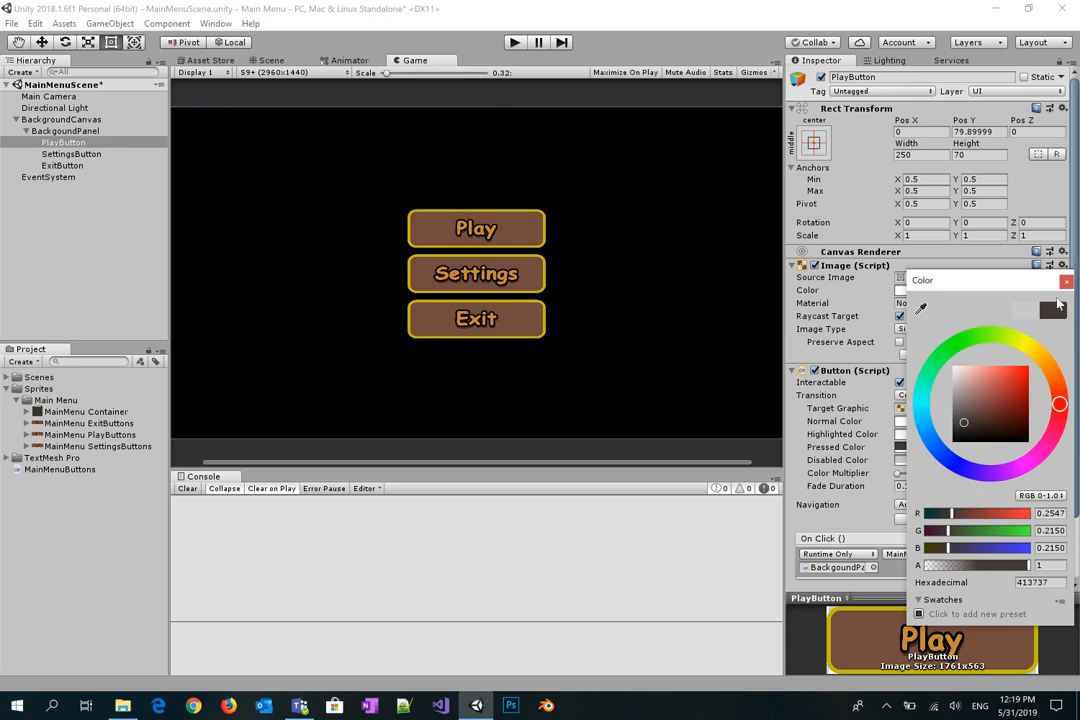
left_click(1067, 282)
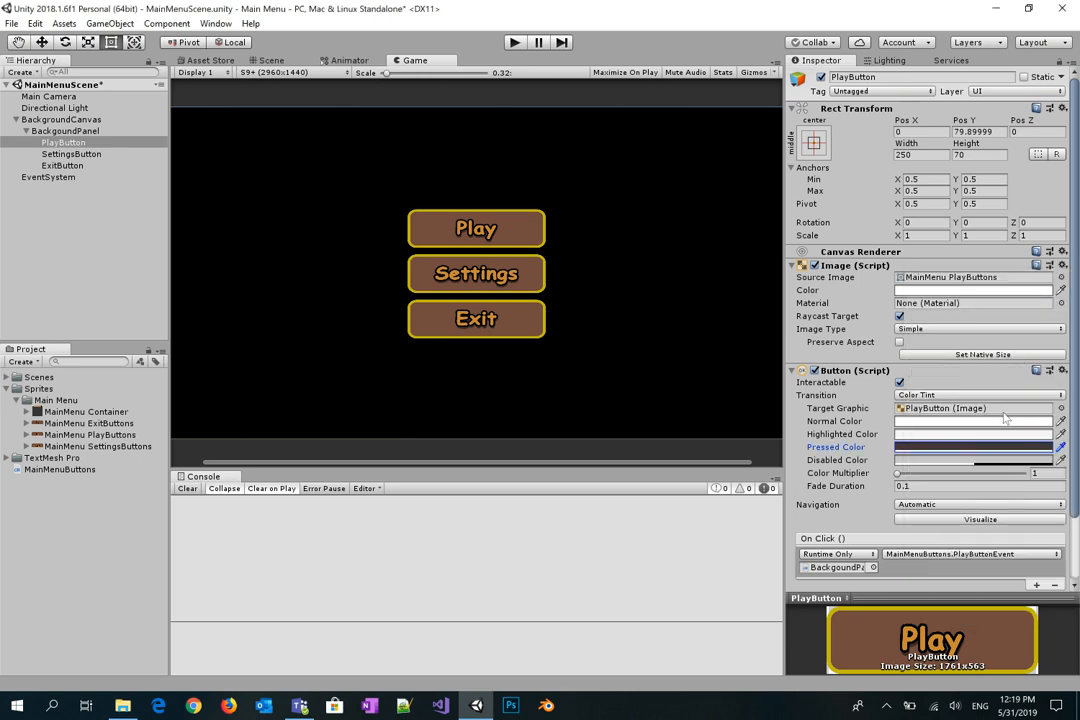
left_click(1003, 447)
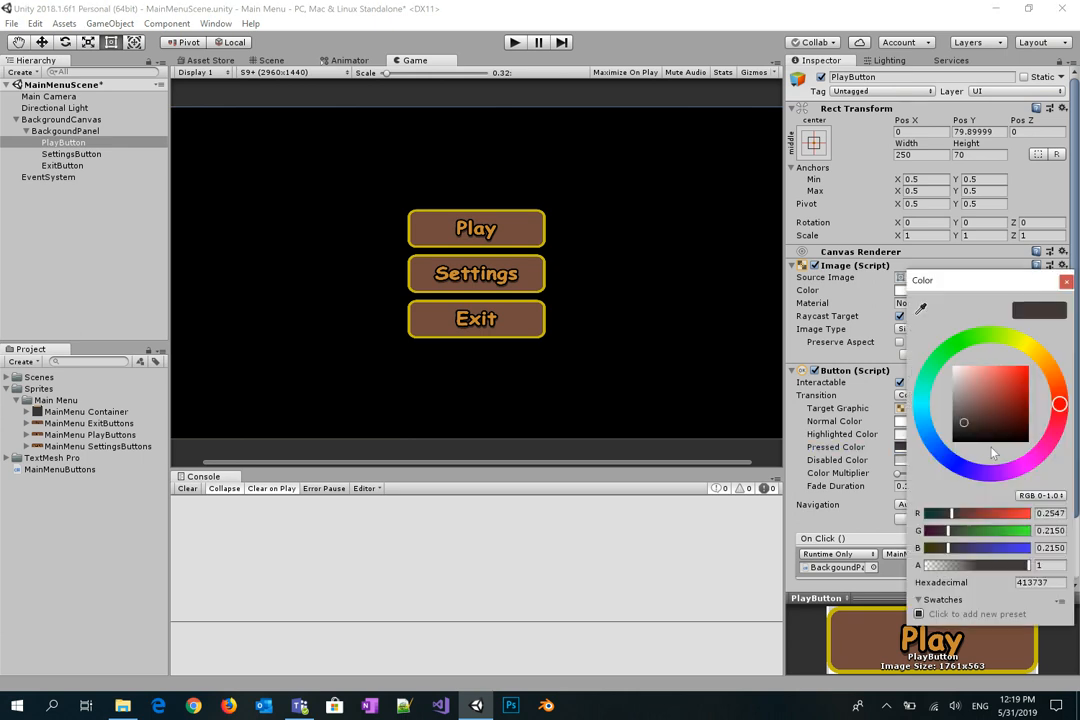
left_click_drag(1003, 567, 976, 567)
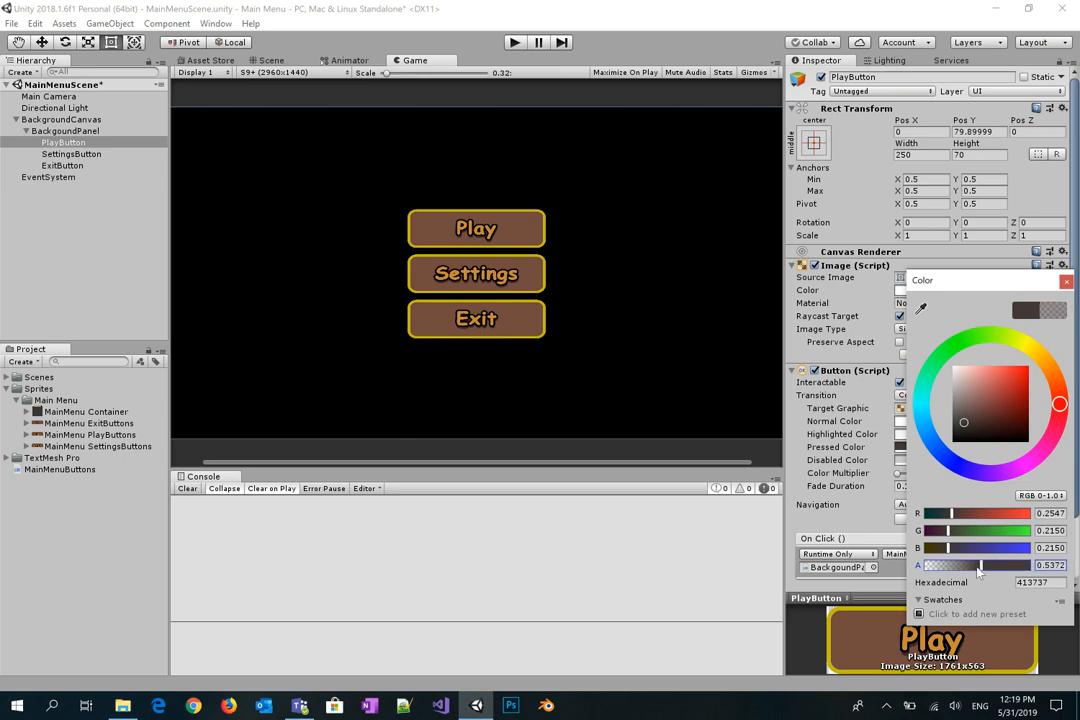
left_click(1066, 283)
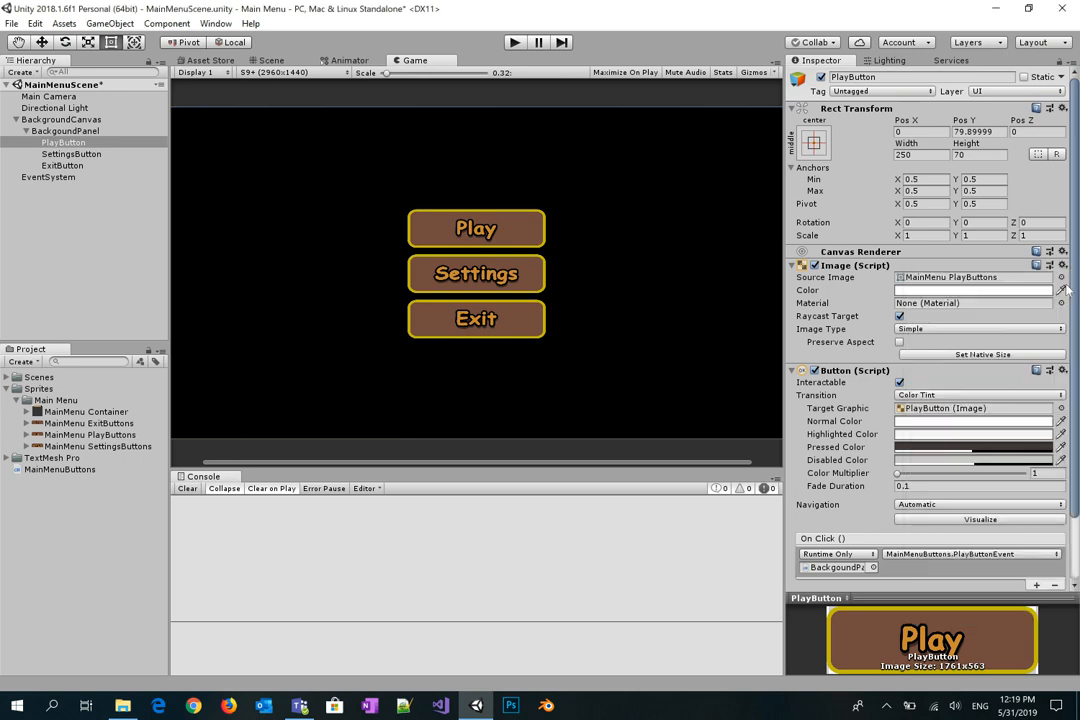
Step: Try a light pink highlighted colour on the Play button and test it in Play mode
left_click(939, 438)
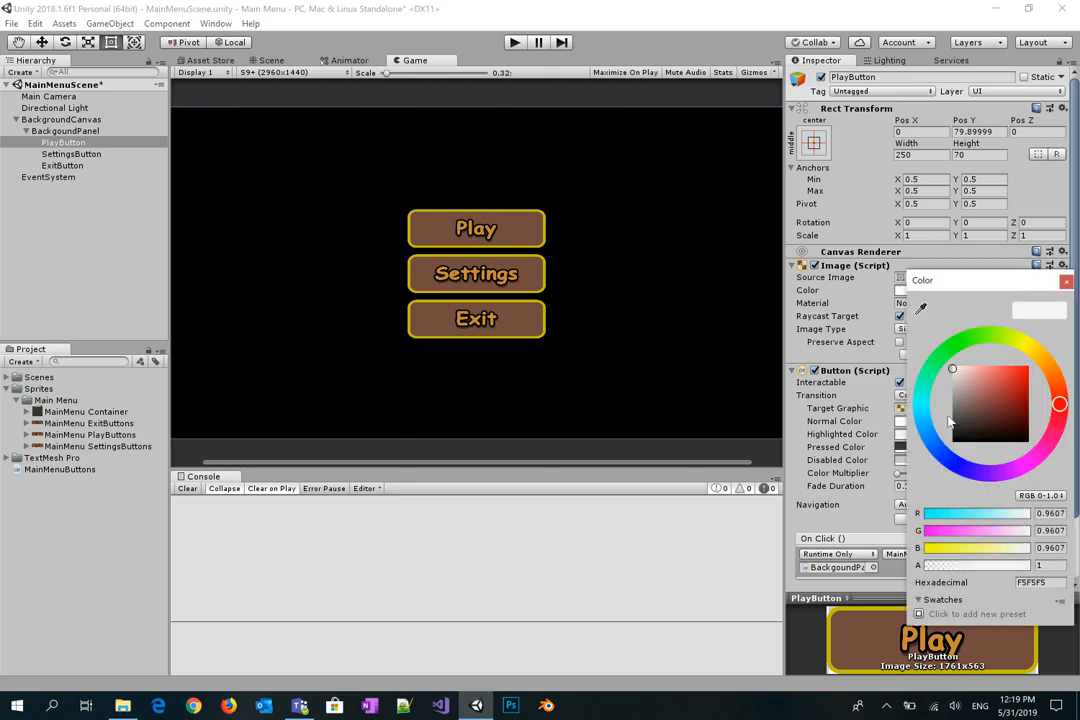
left_click_drag(955, 417, 966, 376)
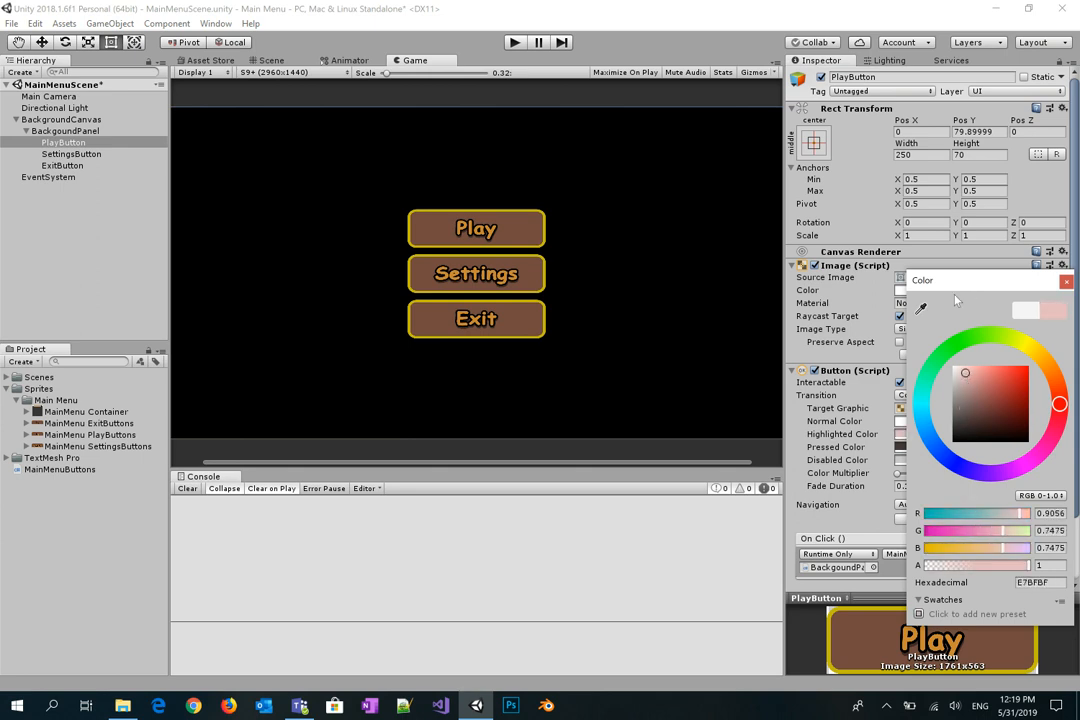
left_click(1067, 283)
key("ctrl+p")
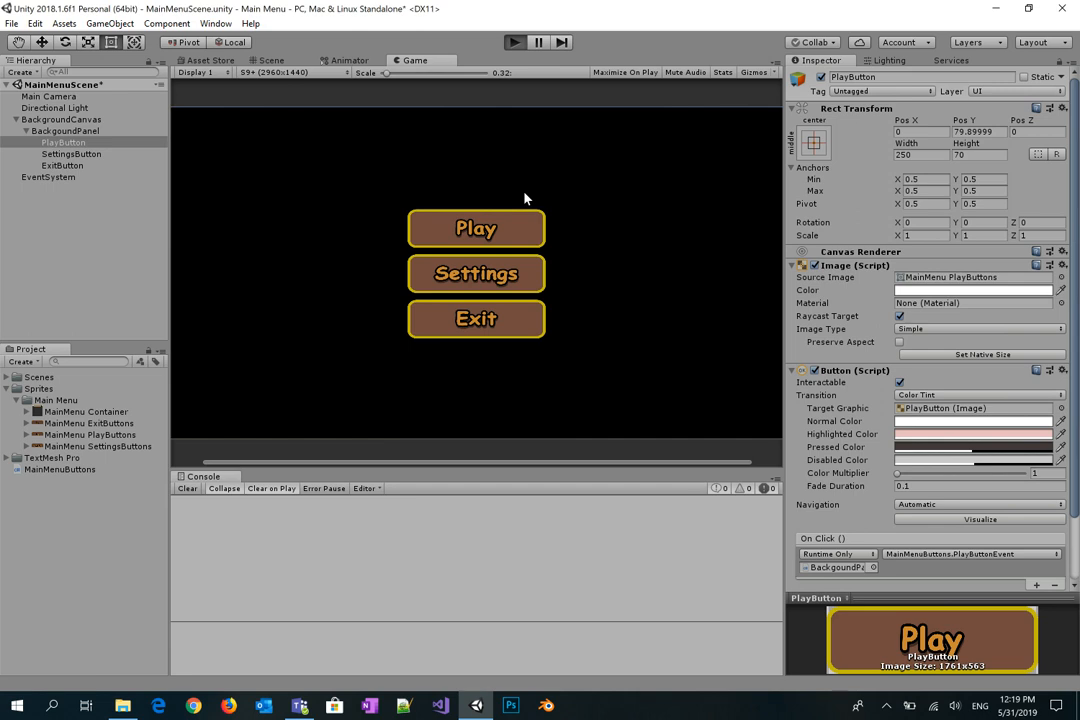
key("ctrl+p")
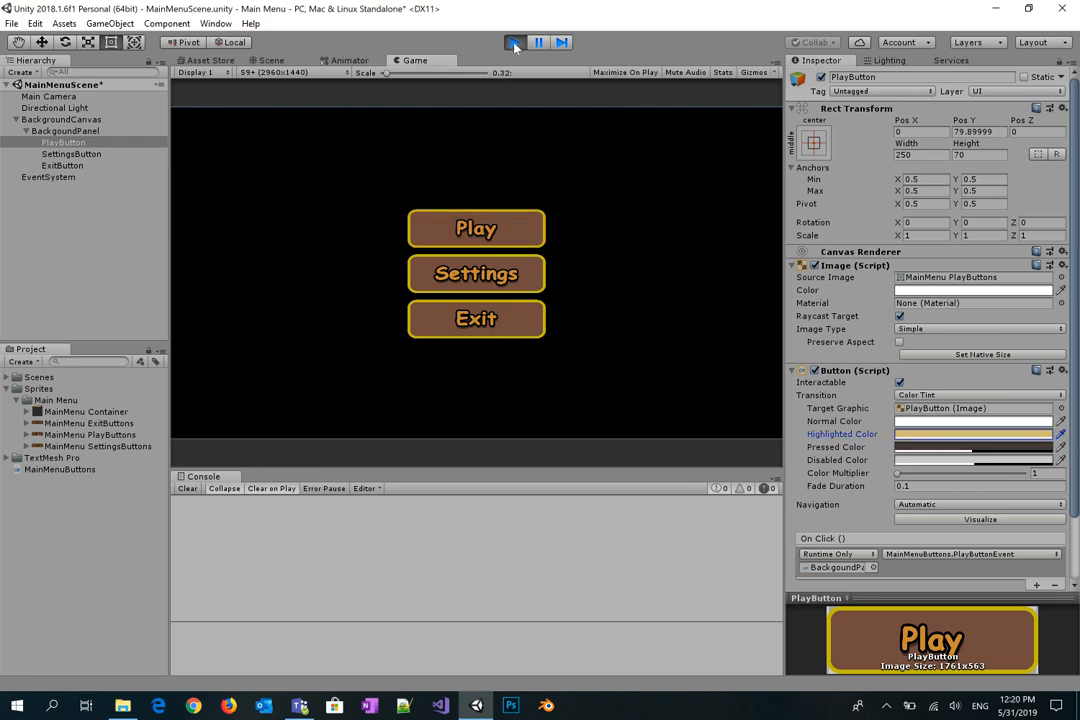
left_click(514, 43)
Step: Change the highlighted colour to gold D9BB49 and confirm in-game Play loads the Missions scene
left_click(975, 434)
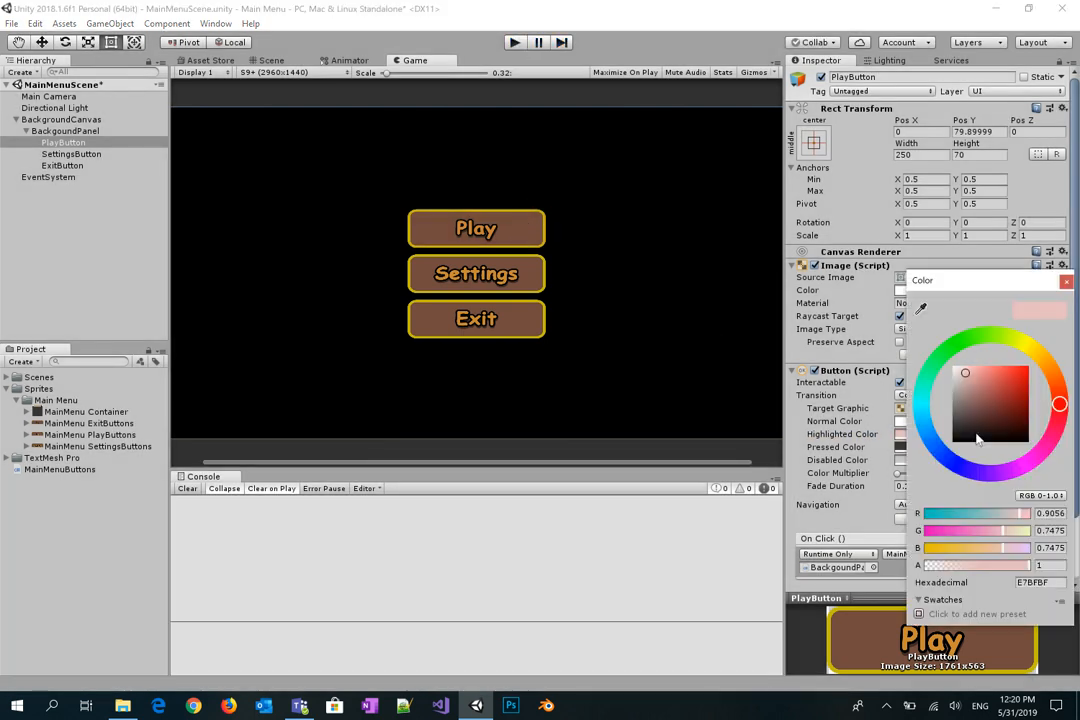
left_click(1040, 349)
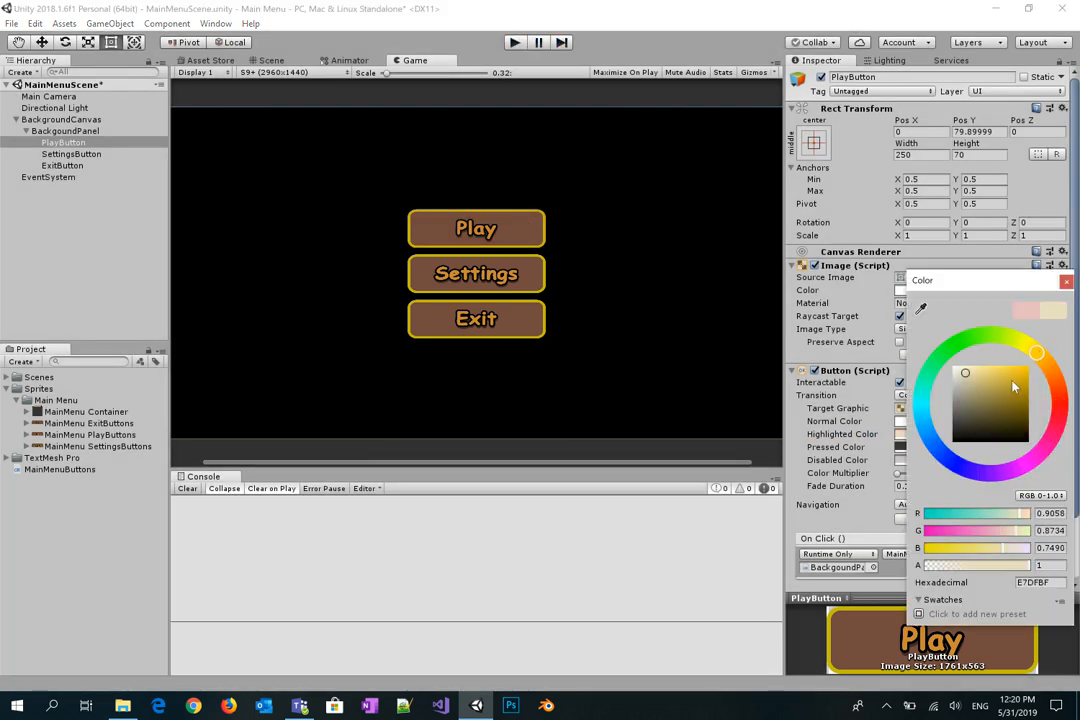
left_click(1009, 380)
left_click_drag(1010, 382, 1005, 381)
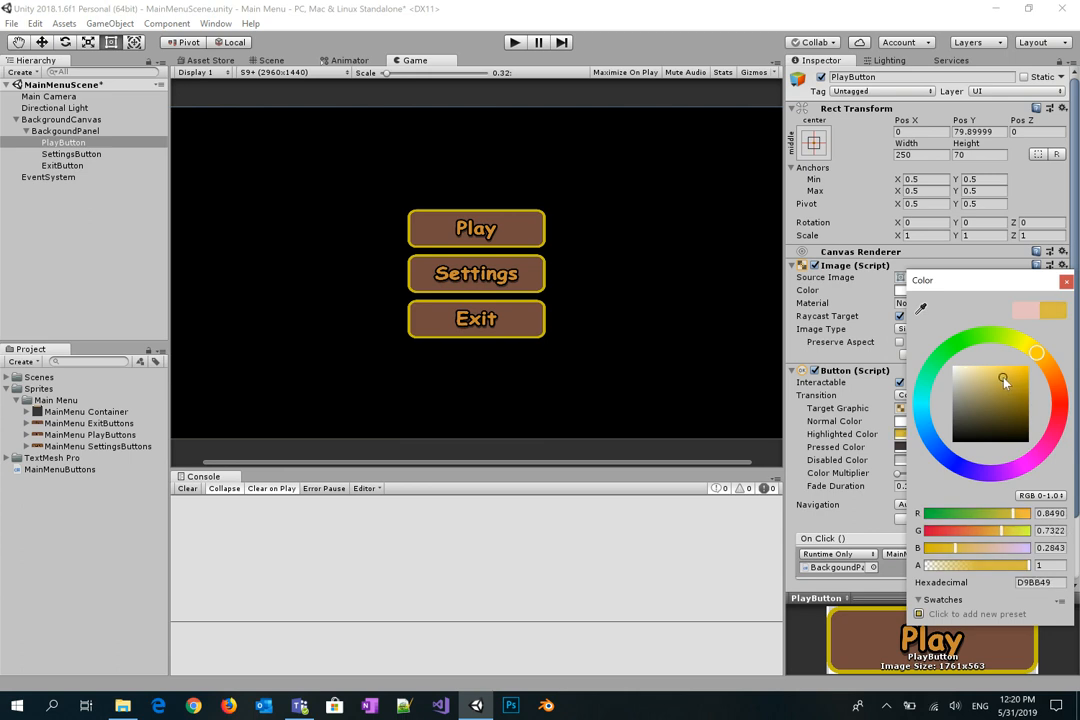
left_click(717, 313)
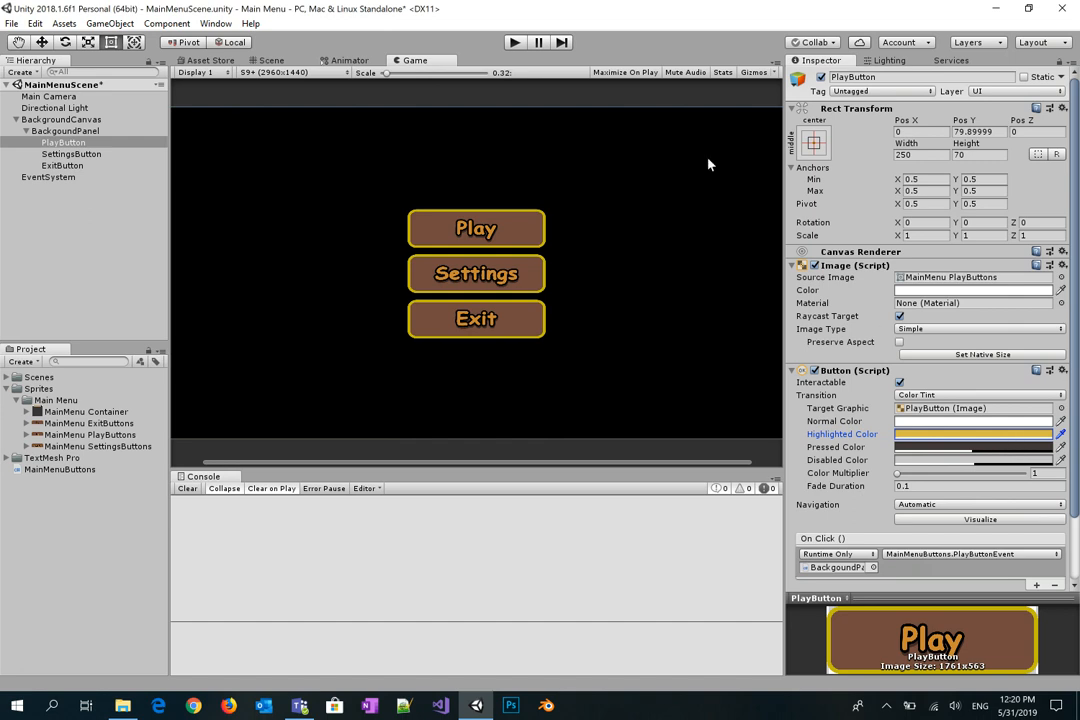
left_click(514, 42)
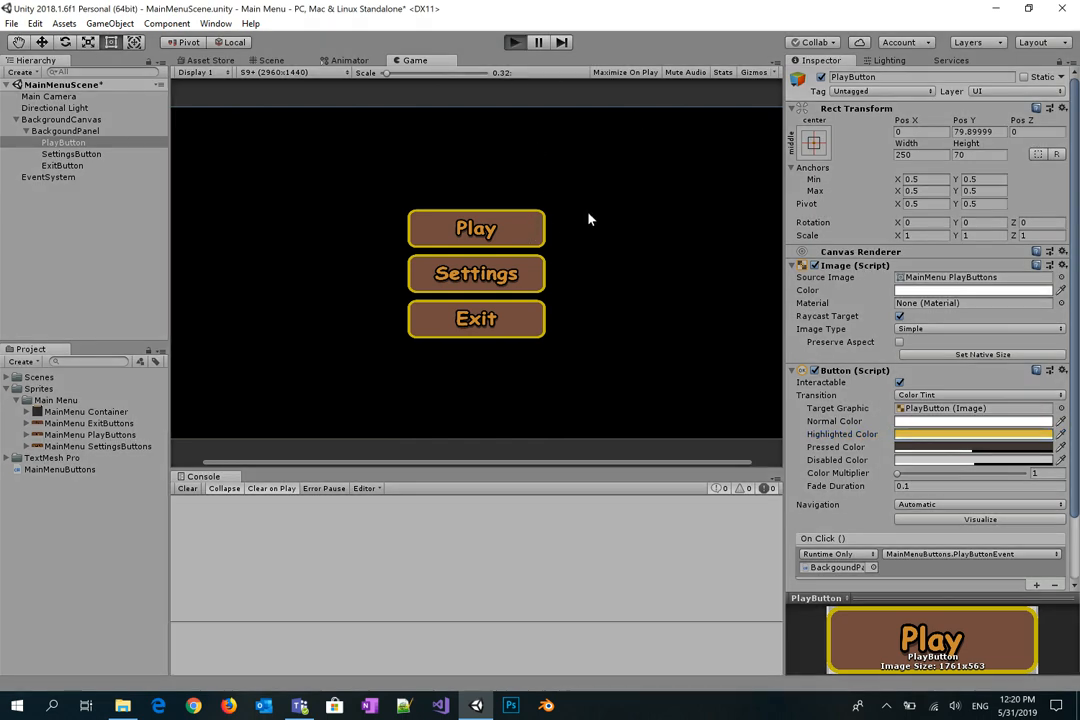
left_click(520, 230)
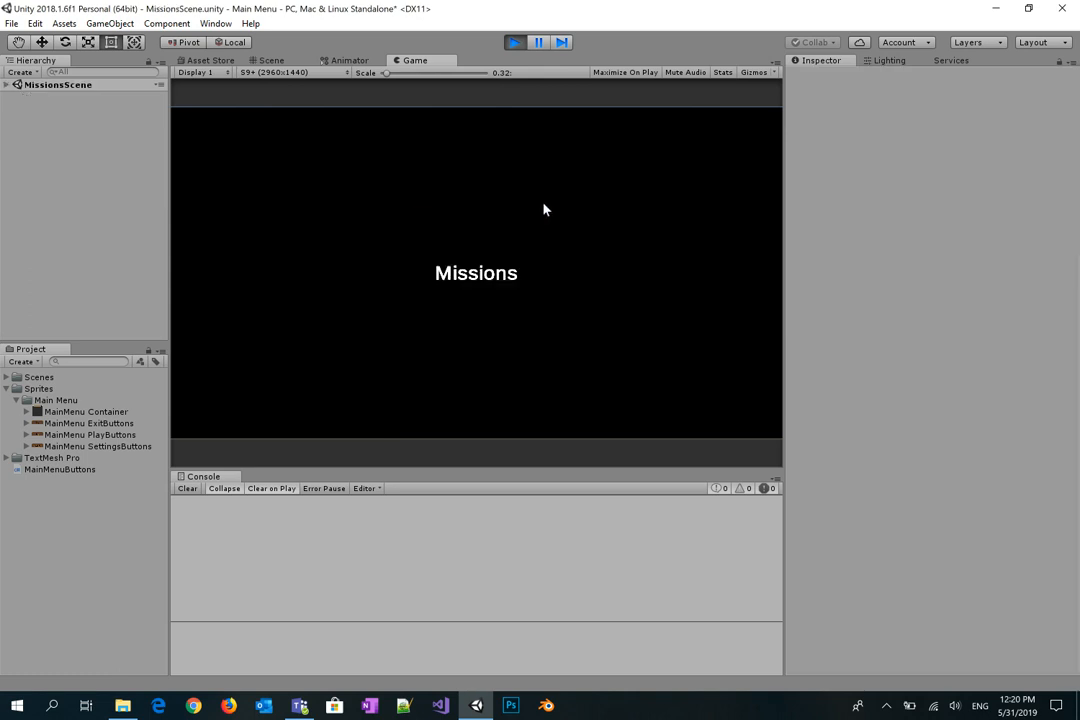
left_click(514, 43)
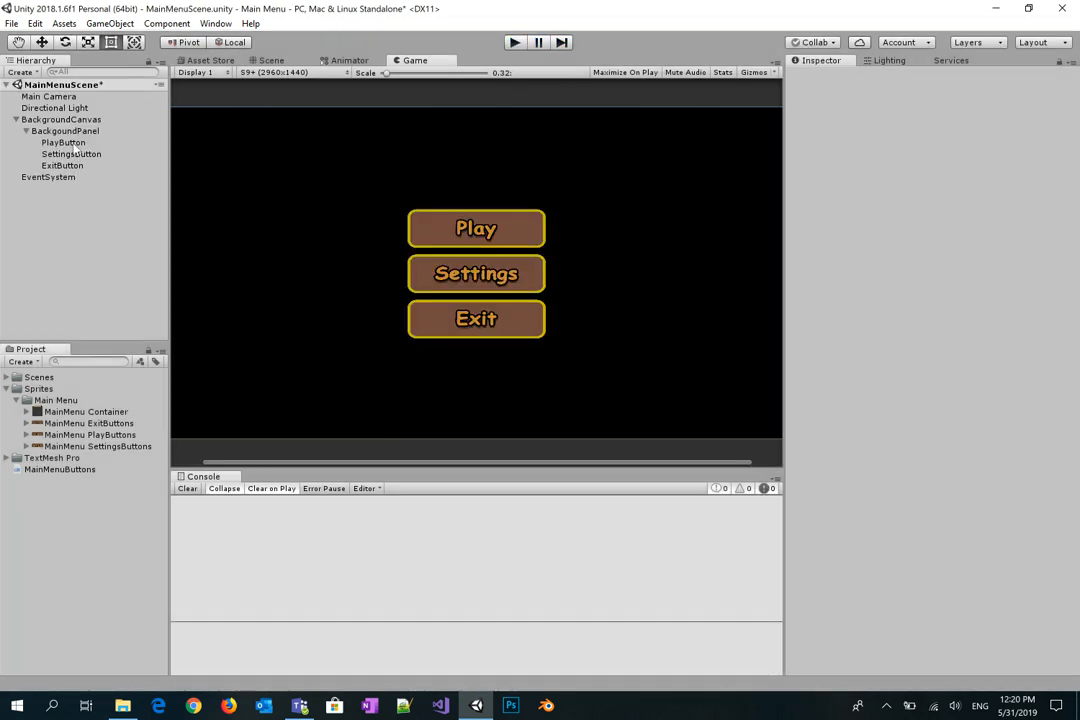
left_click(860, 379)
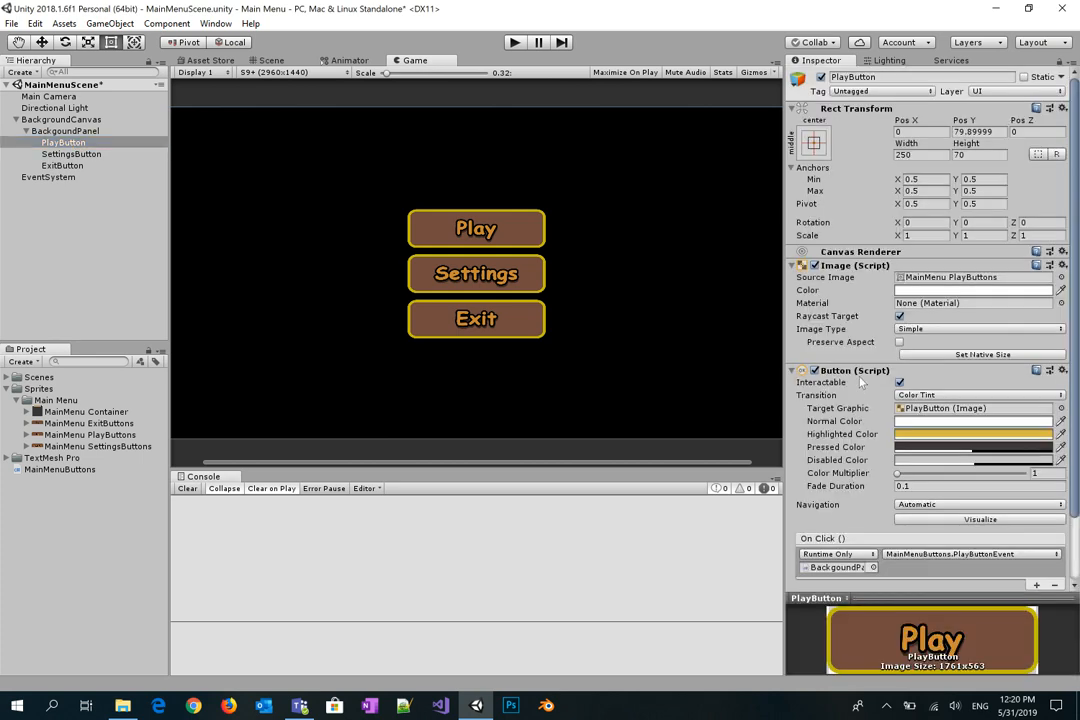
Step: Copy the Play button's Button component values and paste them onto SettingsButton and ExitButton
right_click(856, 376)
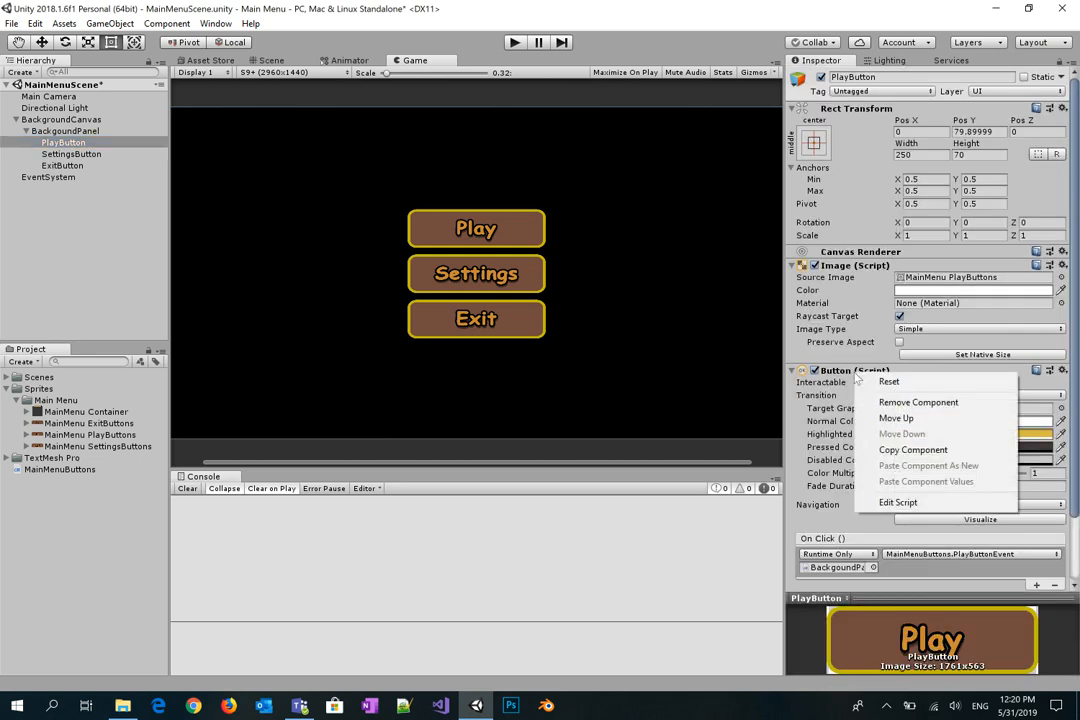
left_click(891, 450)
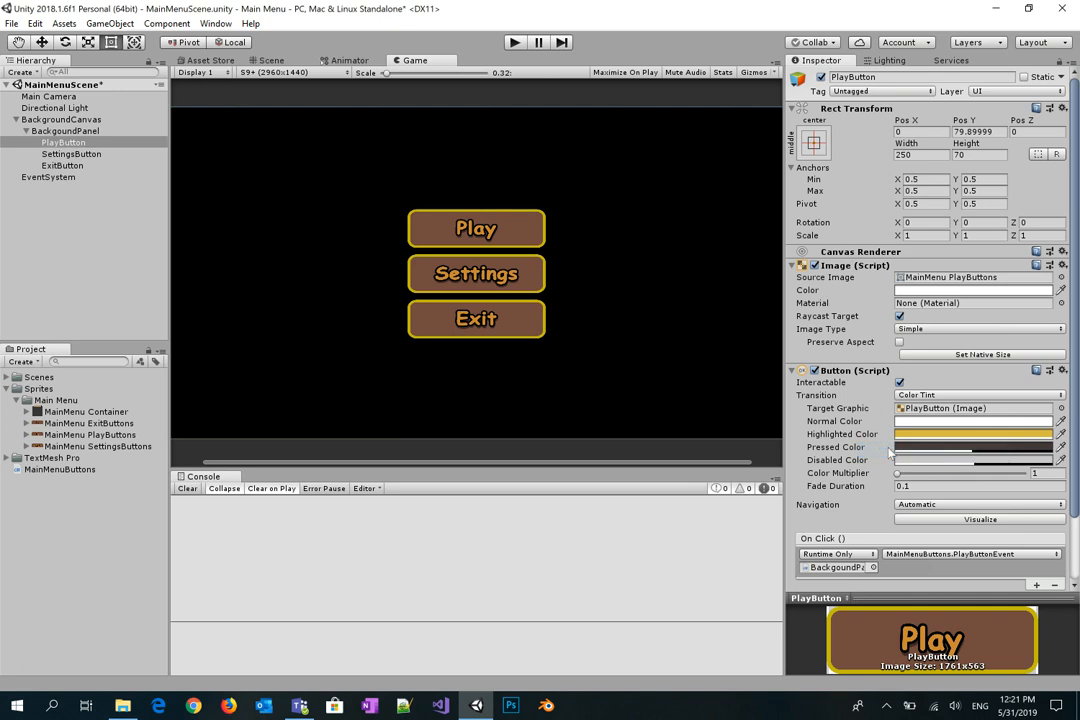
left_click(71, 154)
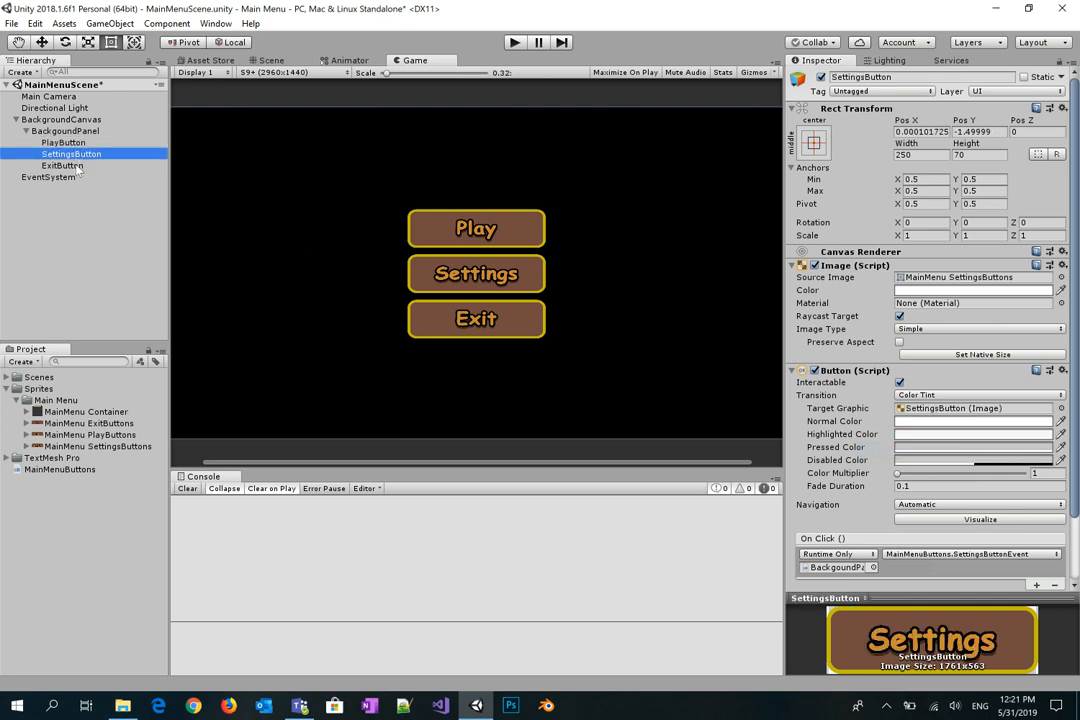
left_click(62, 165, "ctrl")
right_click(875, 375)
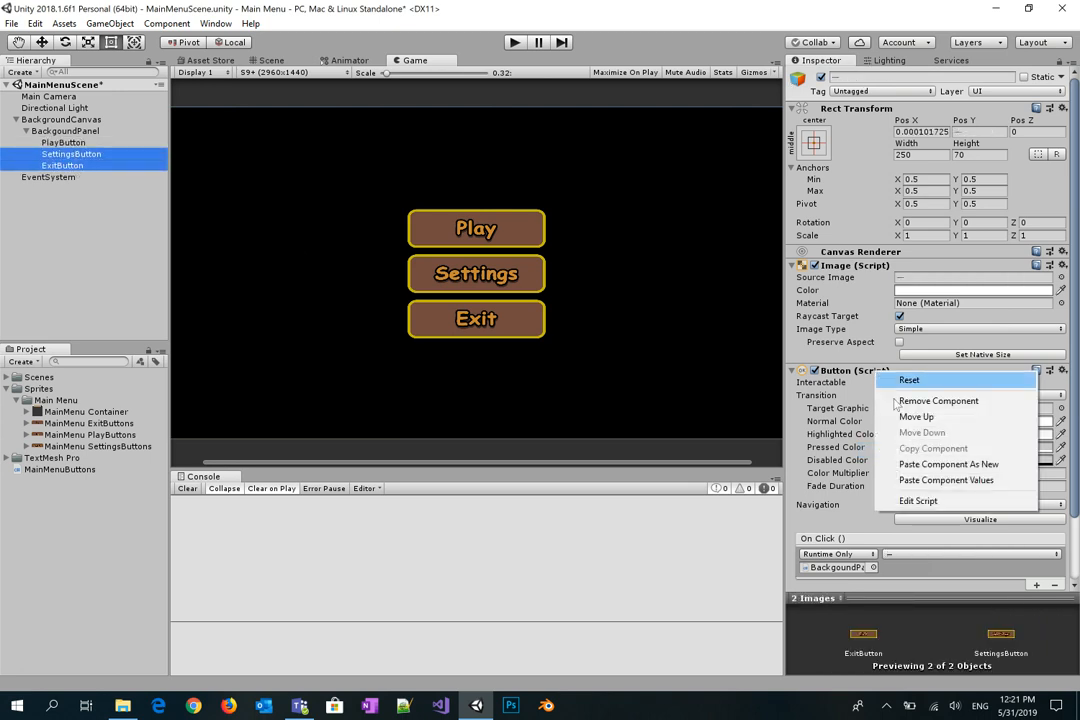
left_click(930, 480)
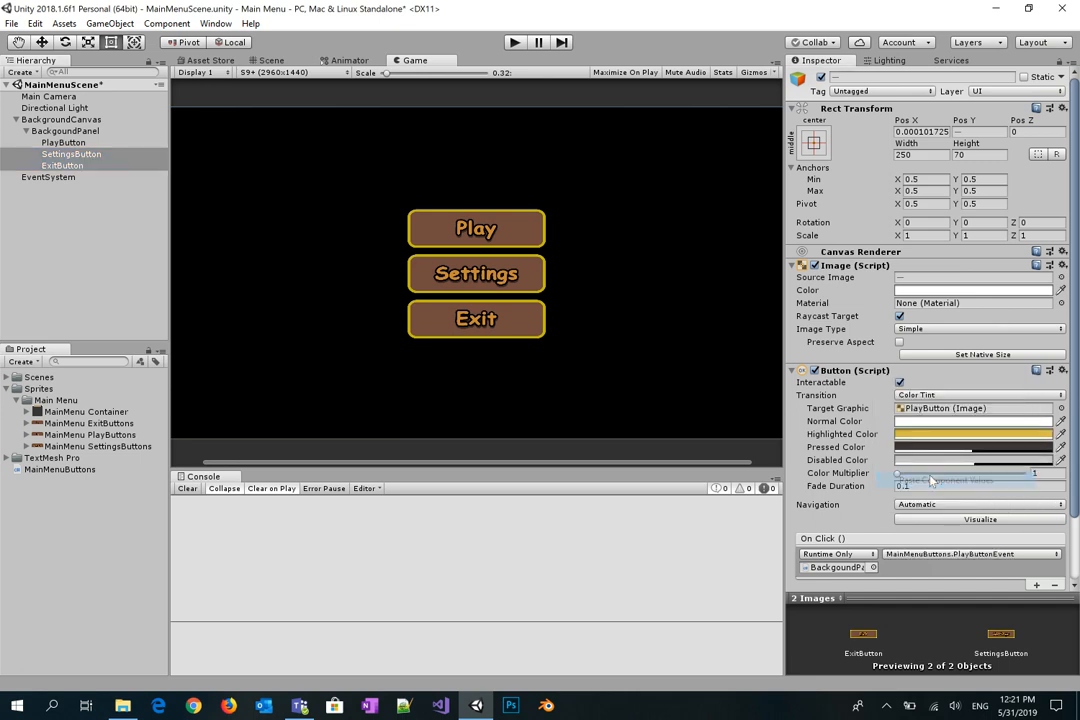
Step: Point each button's Target Graphic at its own image, then test-run the menu
left_click(67, 155)
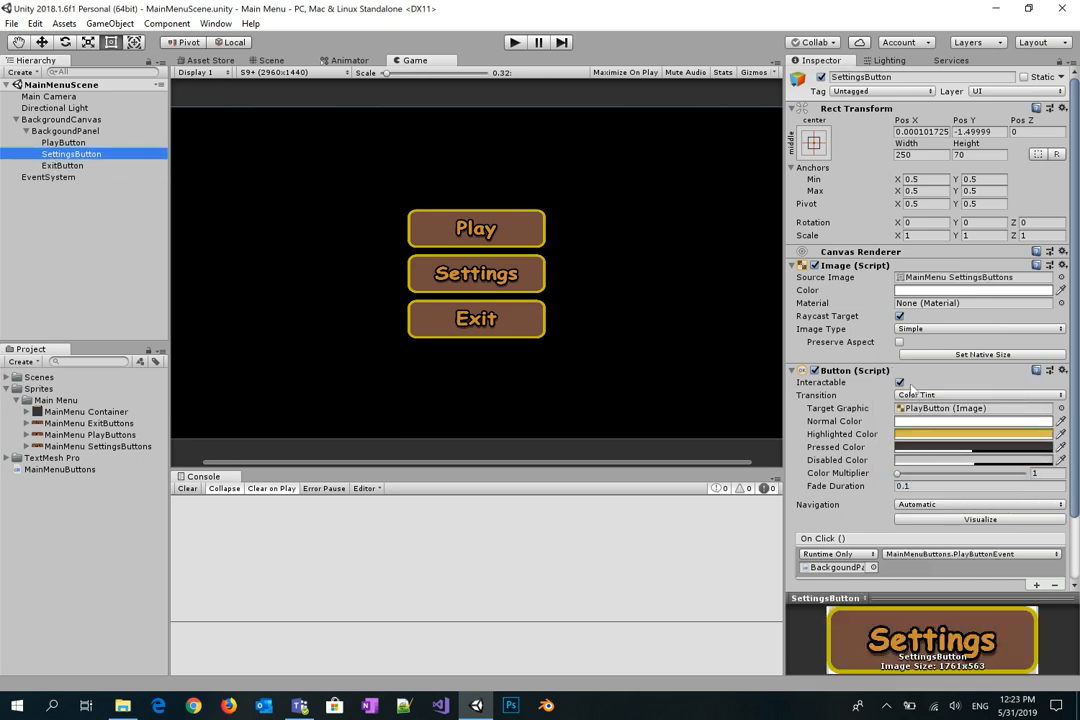
left_click(940, 408)
left_click_drag(85, 160, 975, 408)
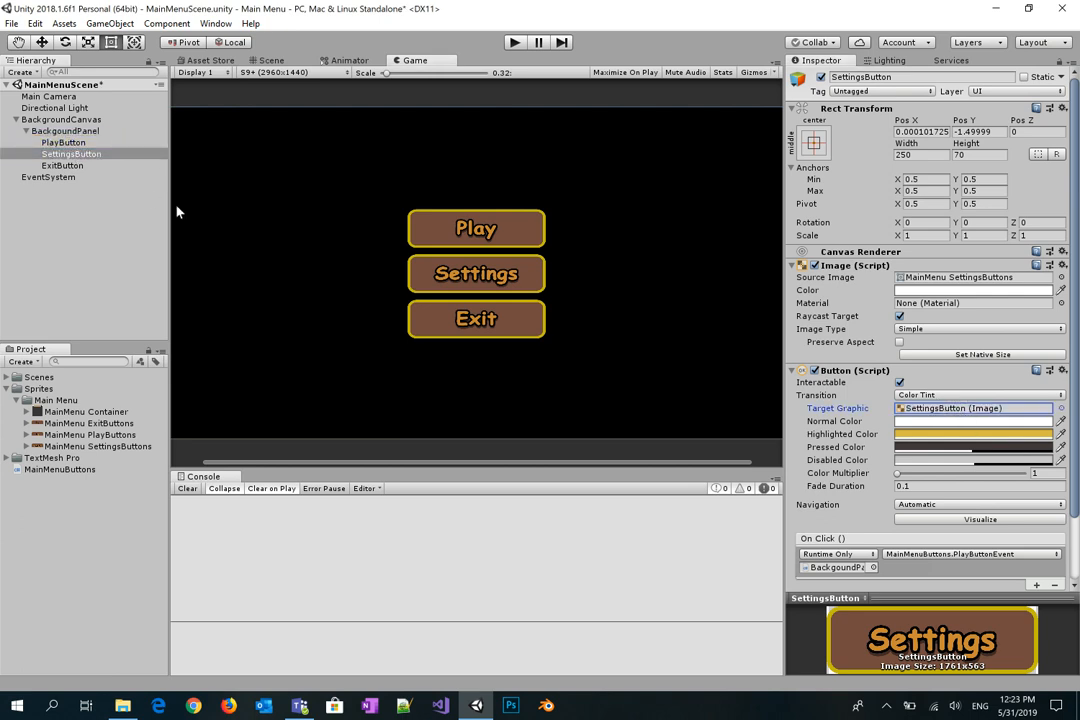
left_click(70, 166)
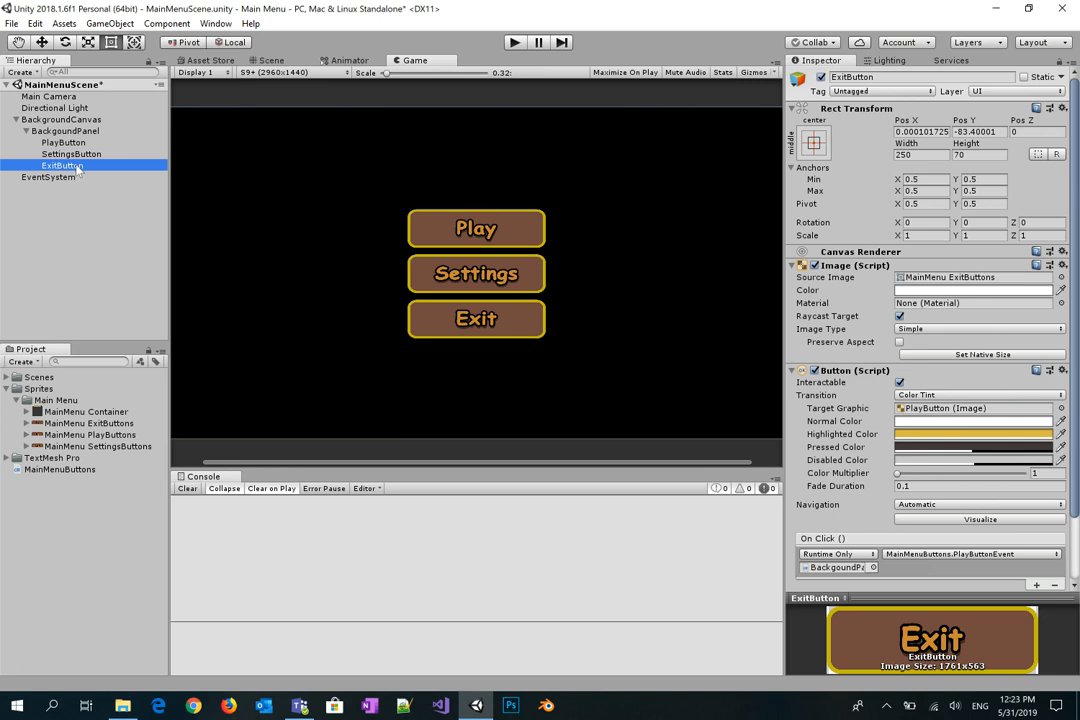
left_click_drag(84, 166, 937, 408)
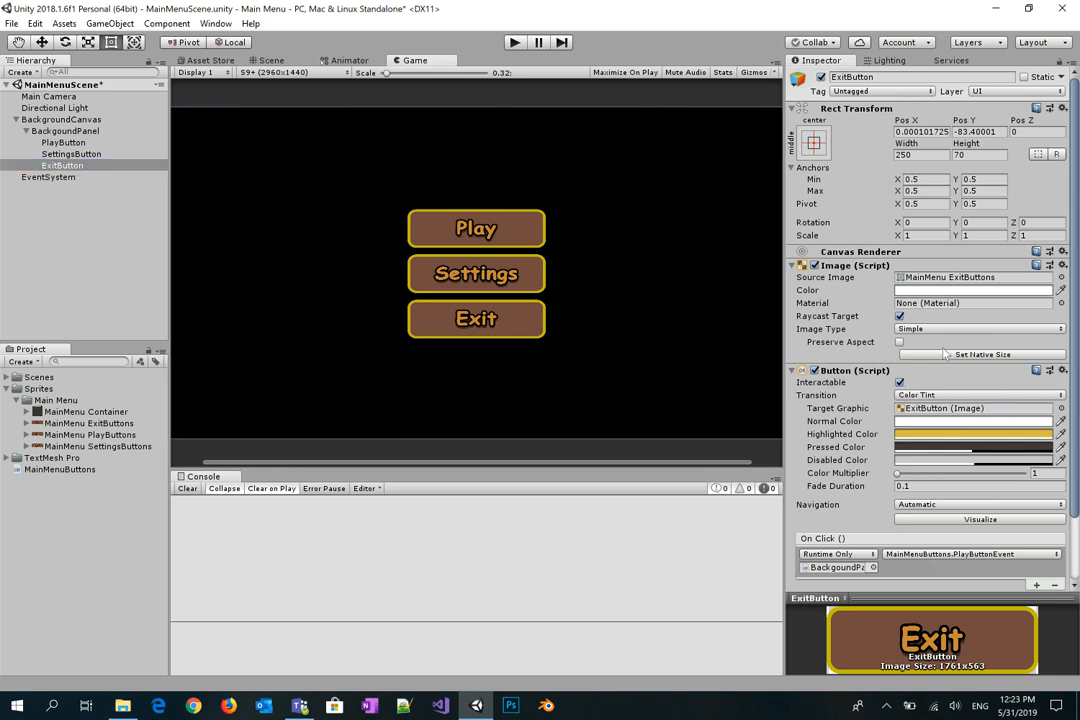
left_click(514, 42)
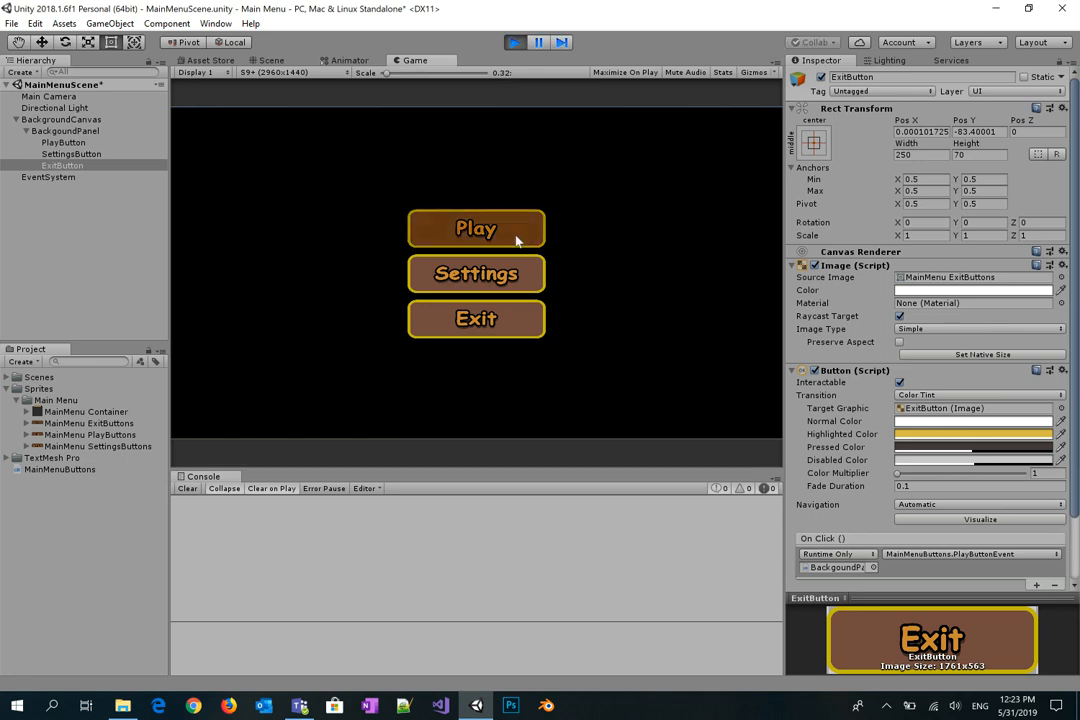
left_click(514, 42)
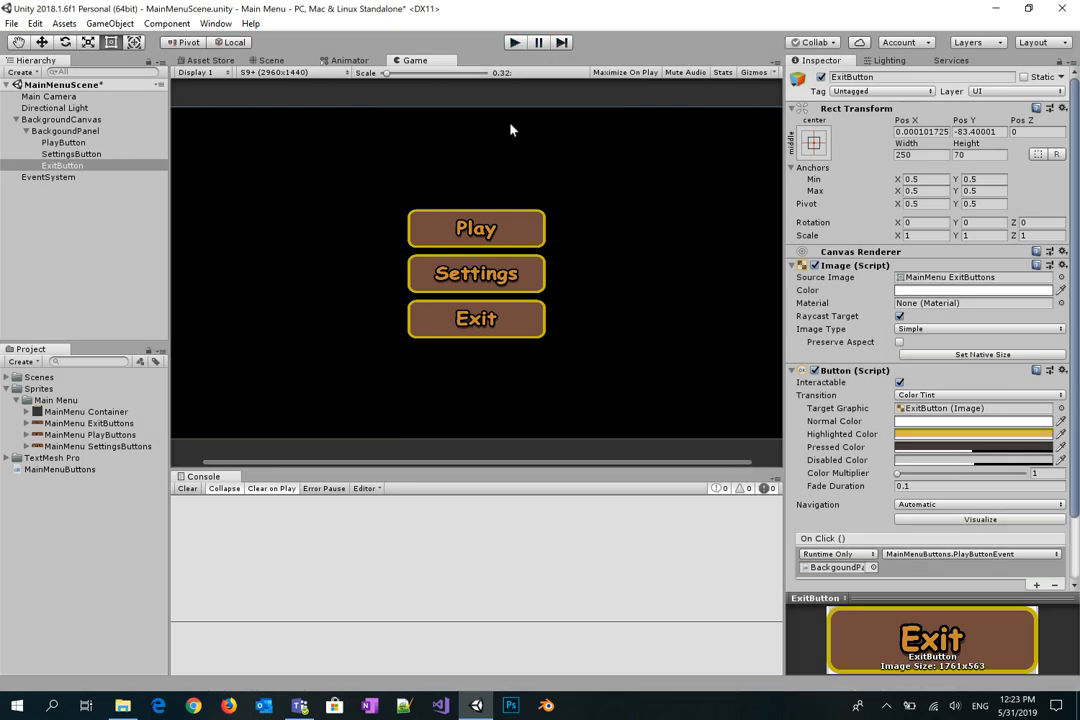
left_click(266, 60)
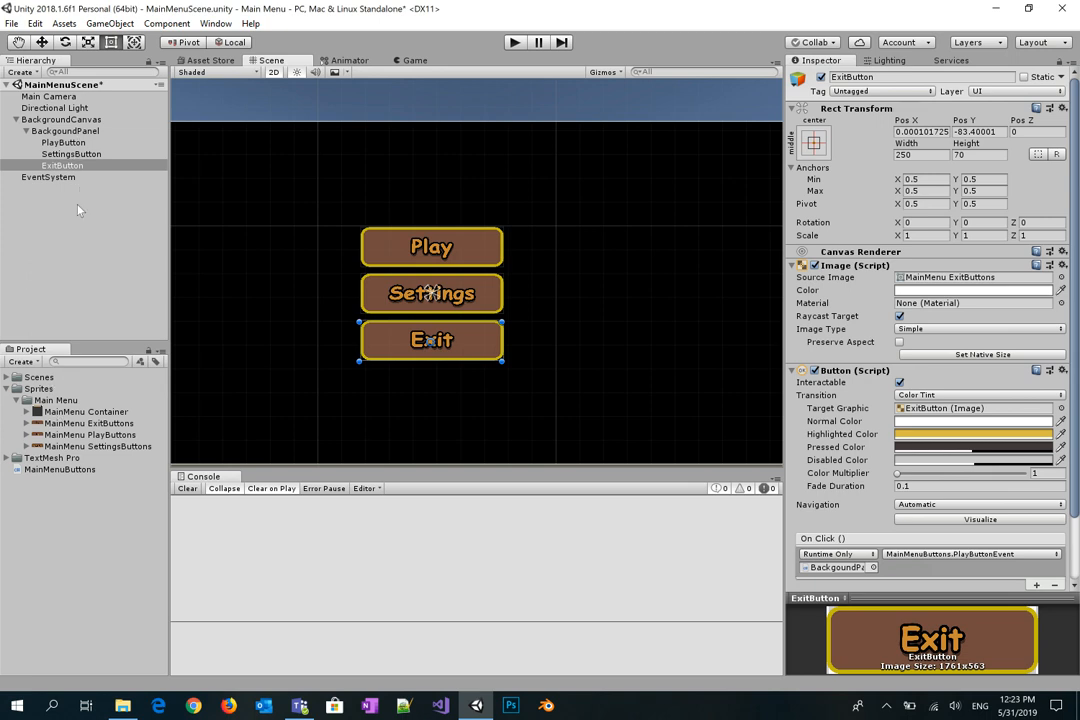
Step: Create a UI Panel under BackgroundCanvas and name it MainMenuContainerPanel
right_click(70, 121)
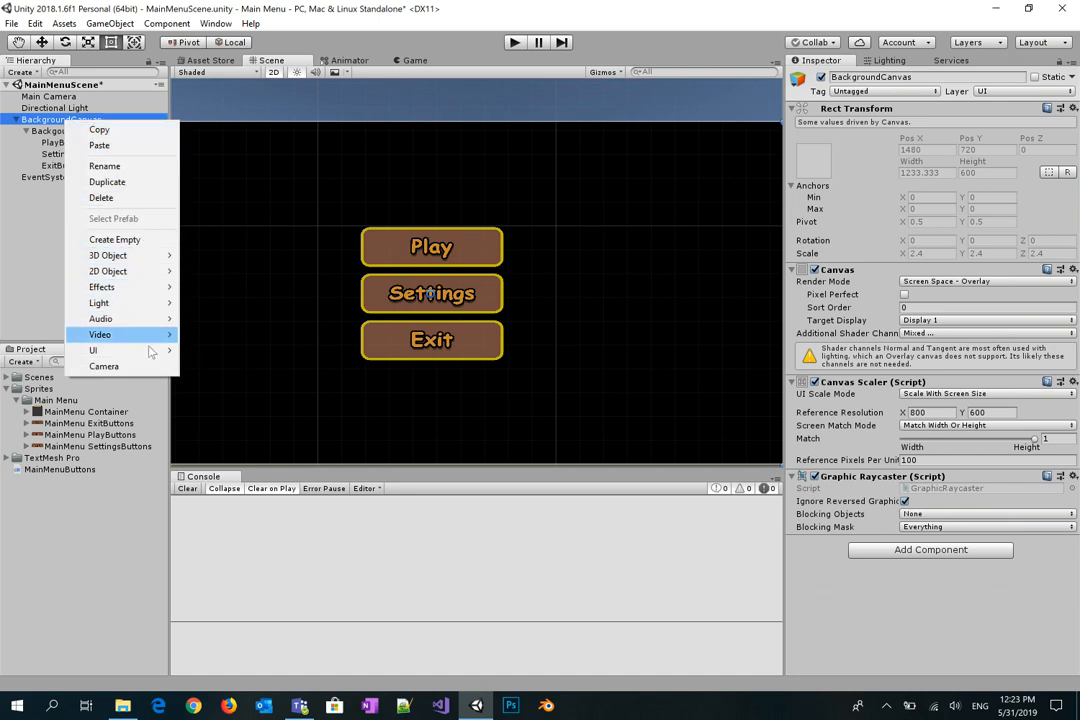
mouse_move(150, 350)
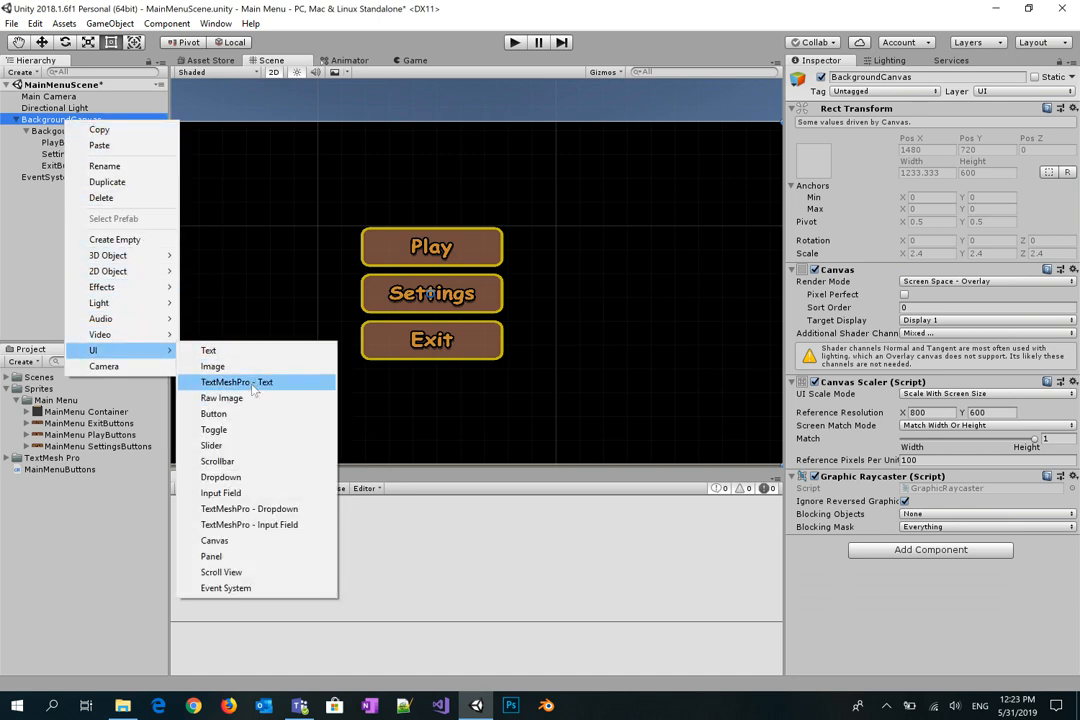
left_click(264, 556)
left_click(916, 78)
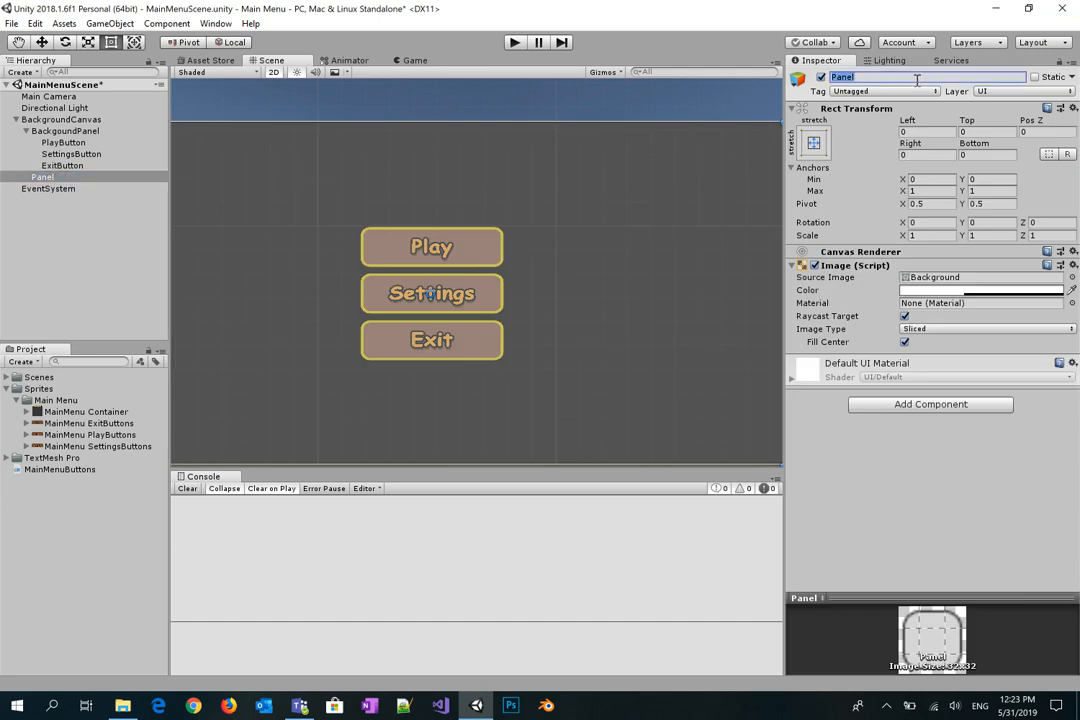
type("MainMenuContainerPanel")
key("Return")
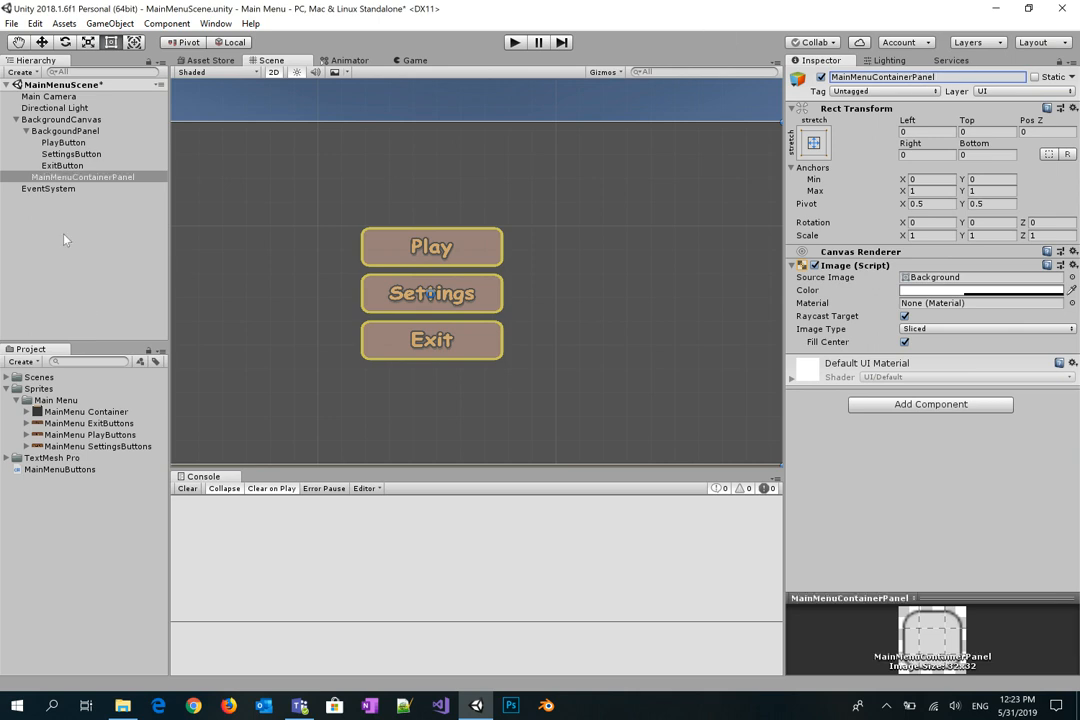
left_click(55, 142)
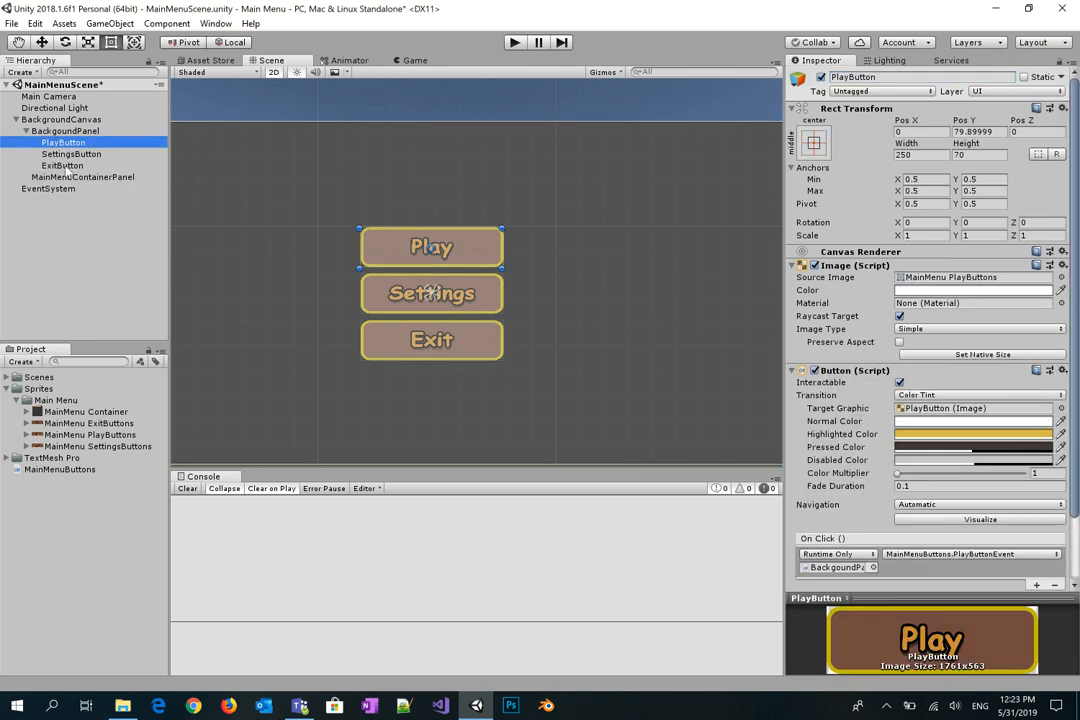
Step: Parent the container panel to BackgoundPanel and shrink it in from all four edges
left_click(72, 178)
left_click_drag(72, 181, 65, 132)
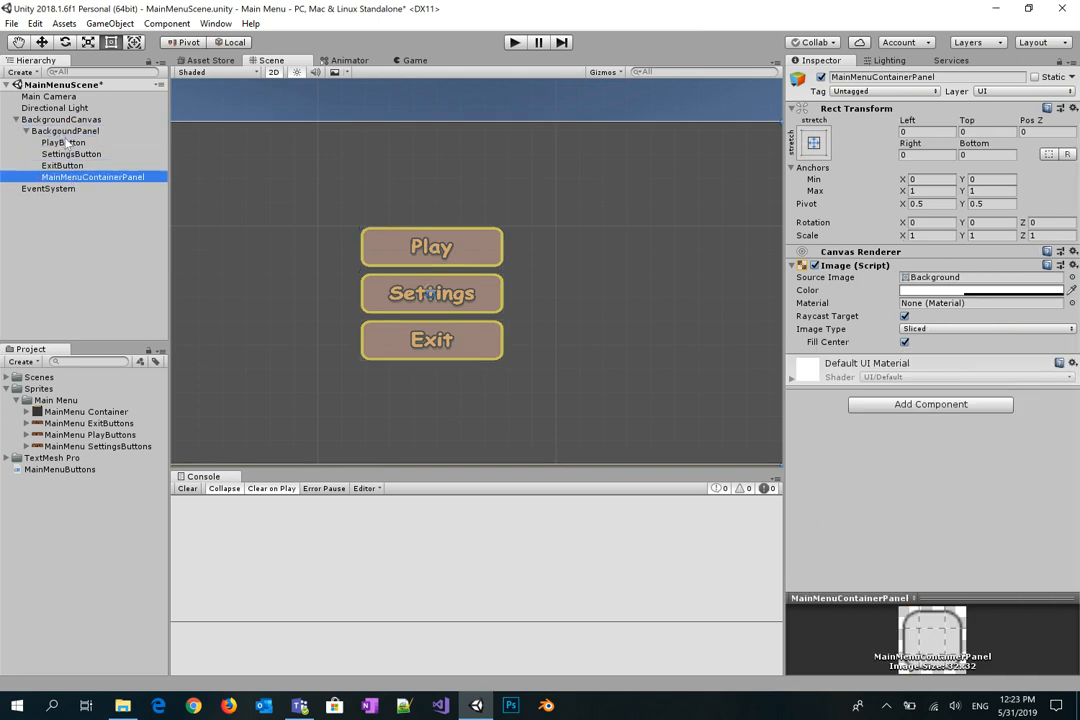
scroll(447, 170, "down", 5)
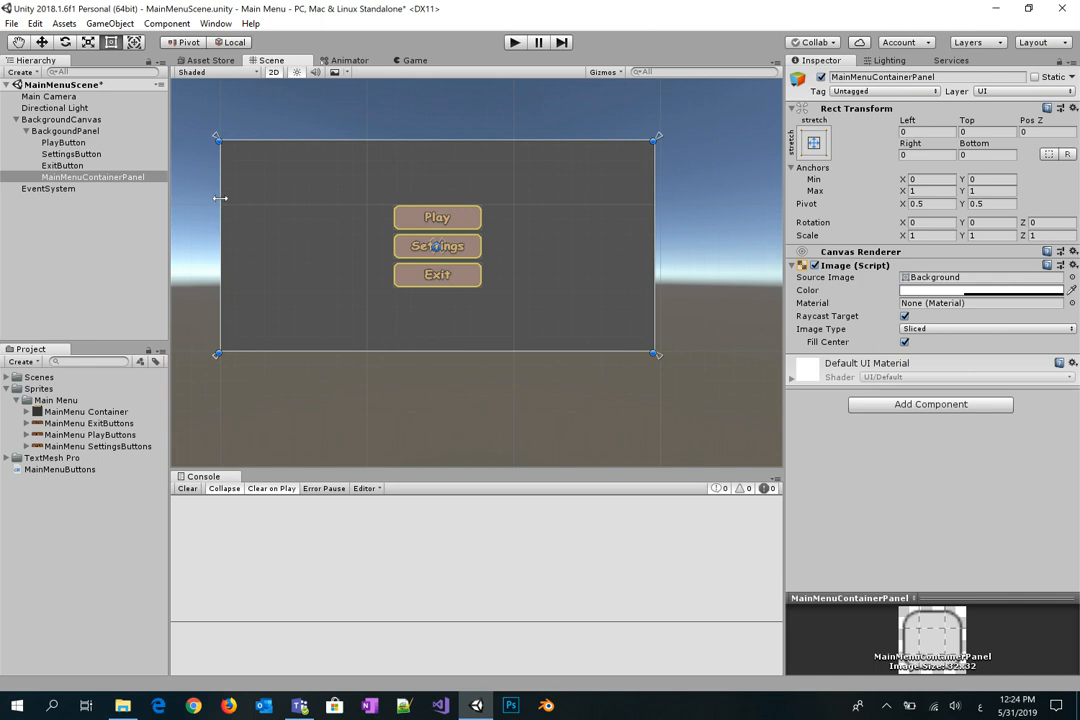
left_click_drag(220, 198, 336, 199)
left_click_drag(651, 200, 537, 199)
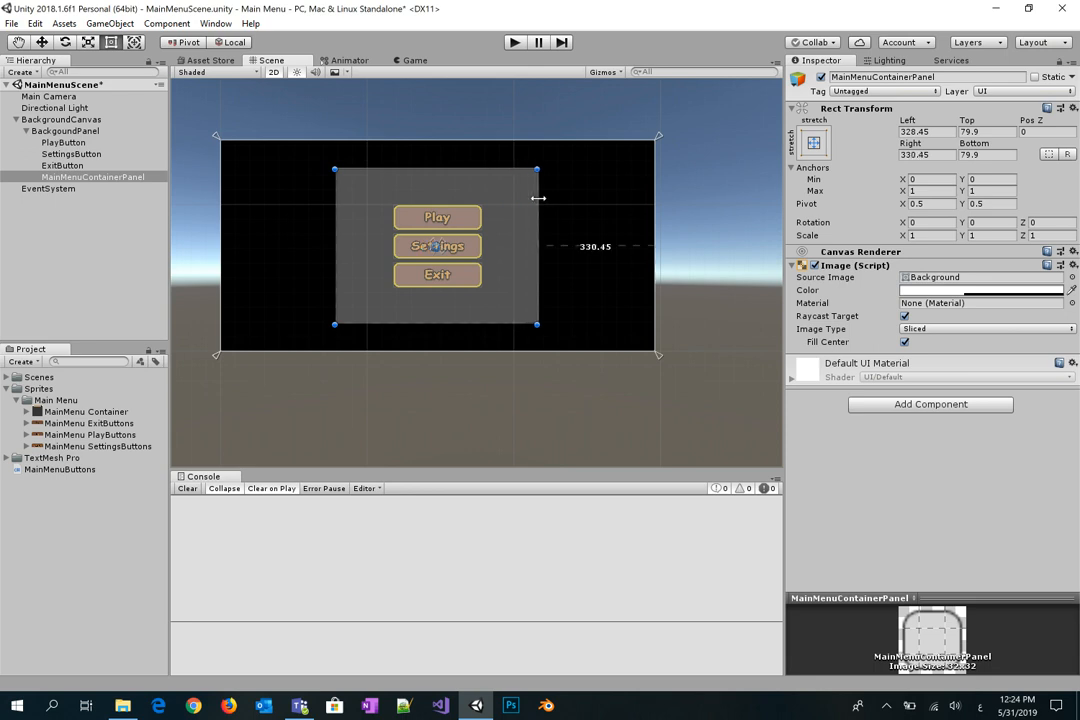
left_click_drag(437, 171, 437, 184)
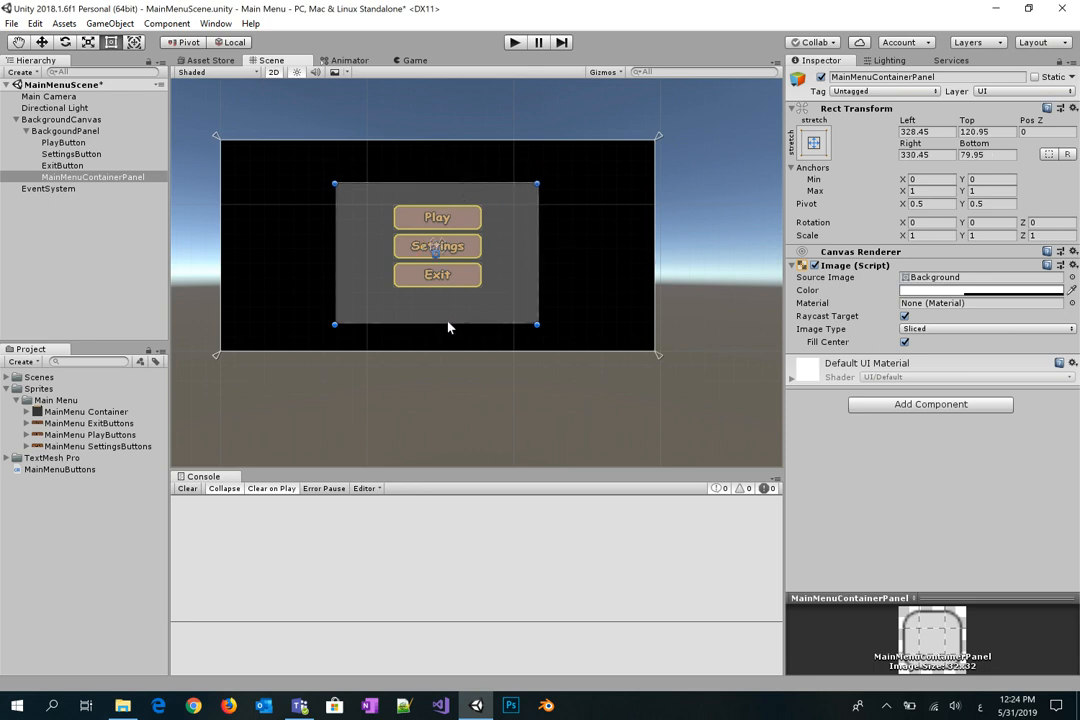
left_click_drag(448, 326, 445, 310)
Step: Anchor the panel to middle-centre and place it first, above PlayButton
left_click(813, 150)
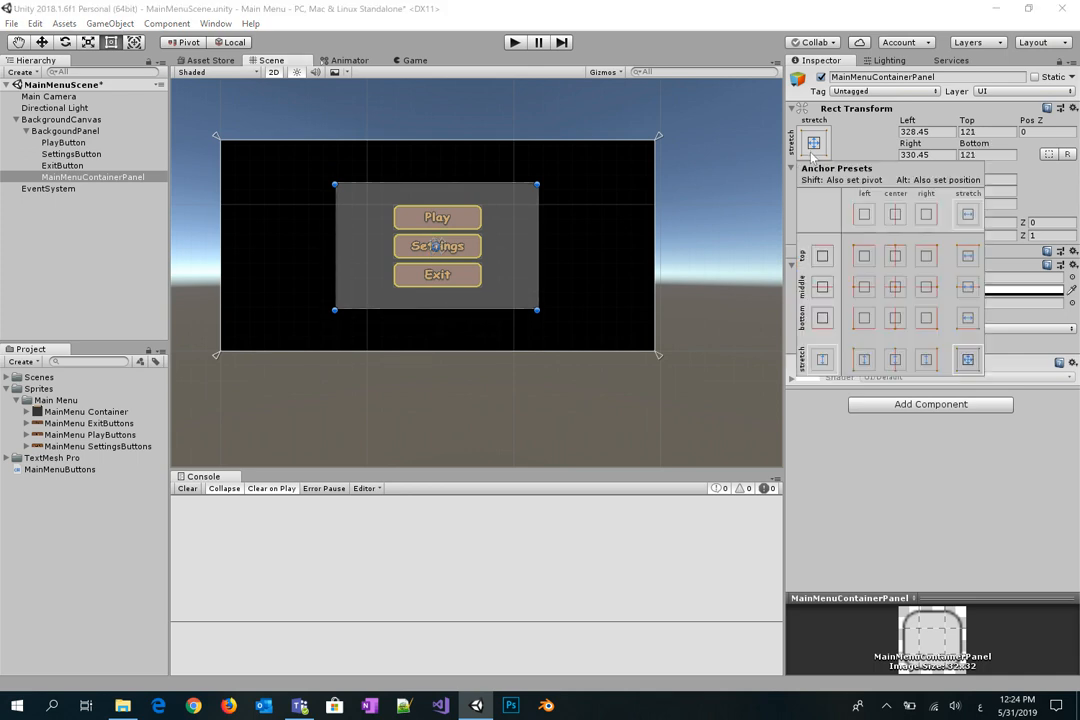
key("alt")
left_click(901, 290, "alt")
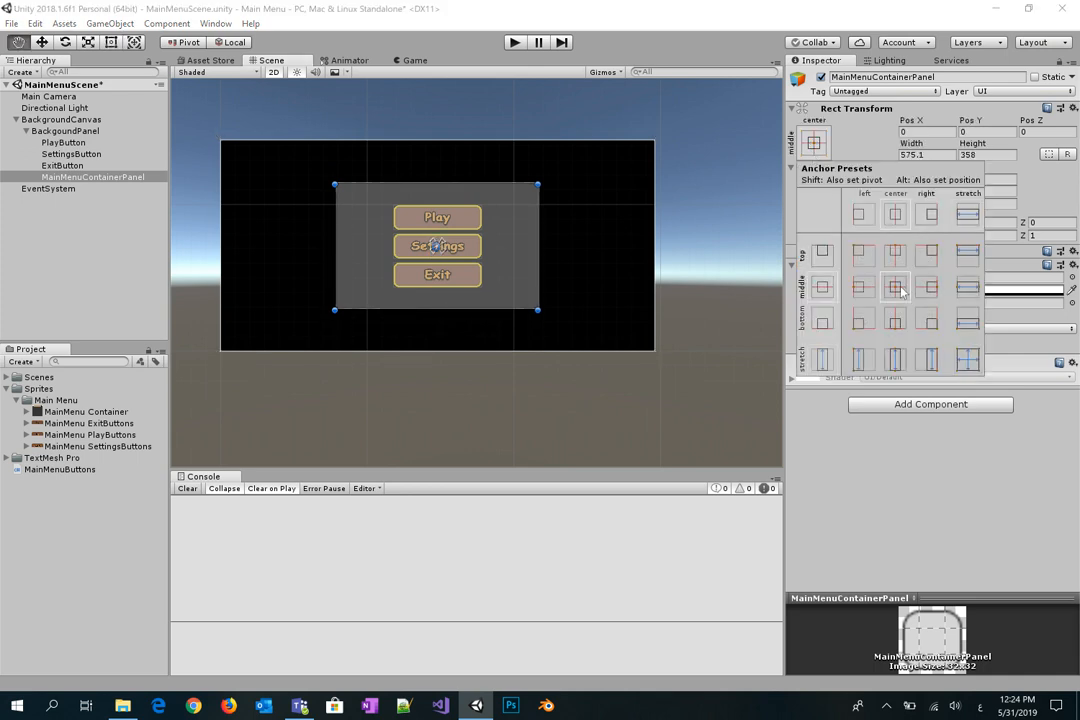
key("alt")
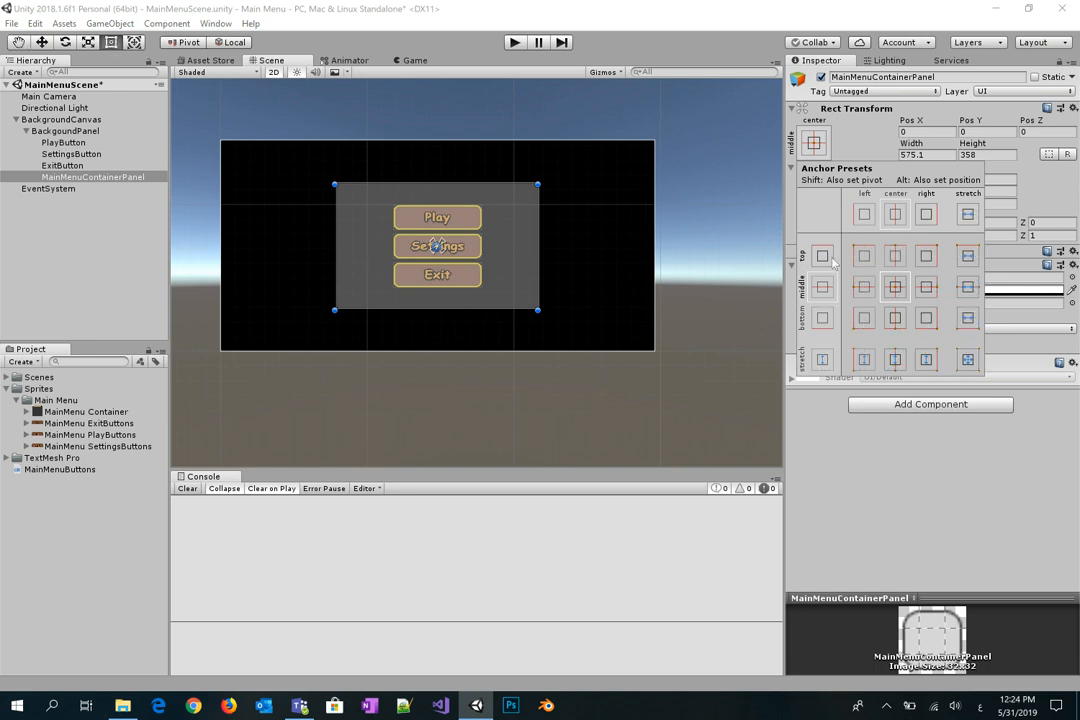
left_click(67, 178)
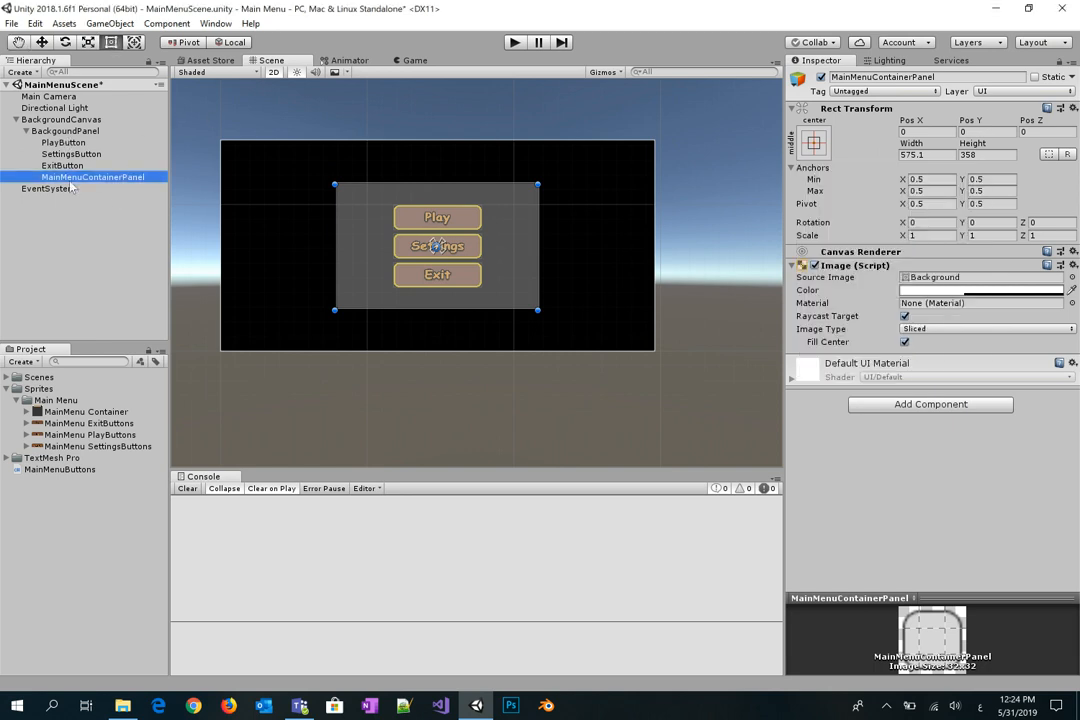
left_click_drag(71, 178, 62, 136)
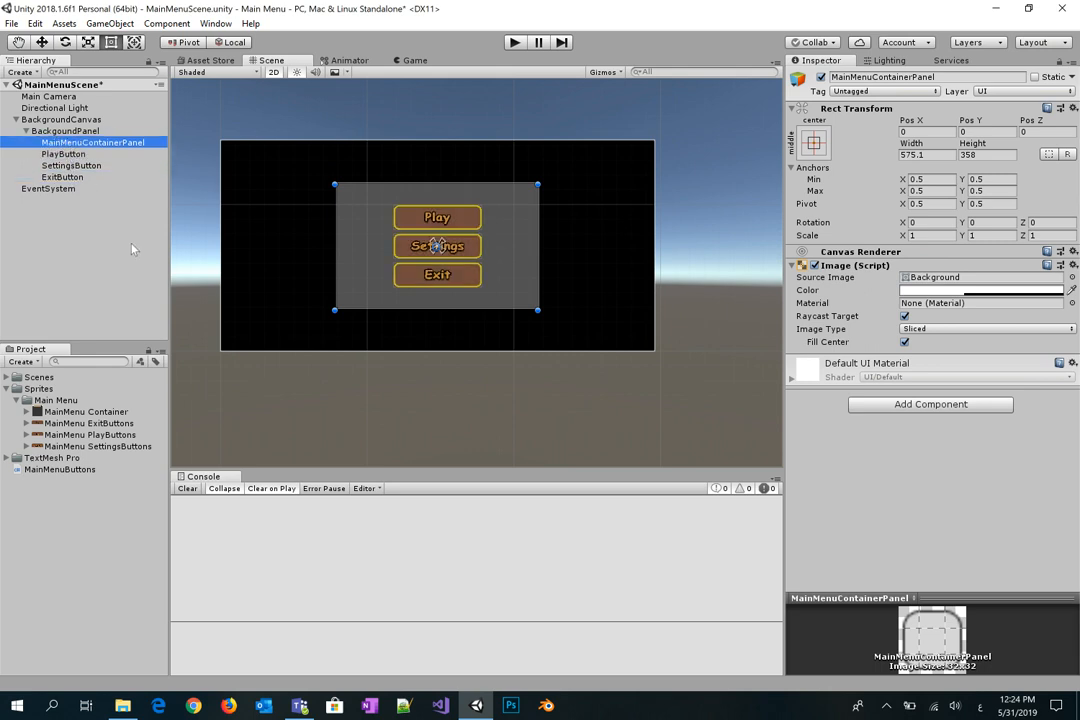
left_click(80, 412)
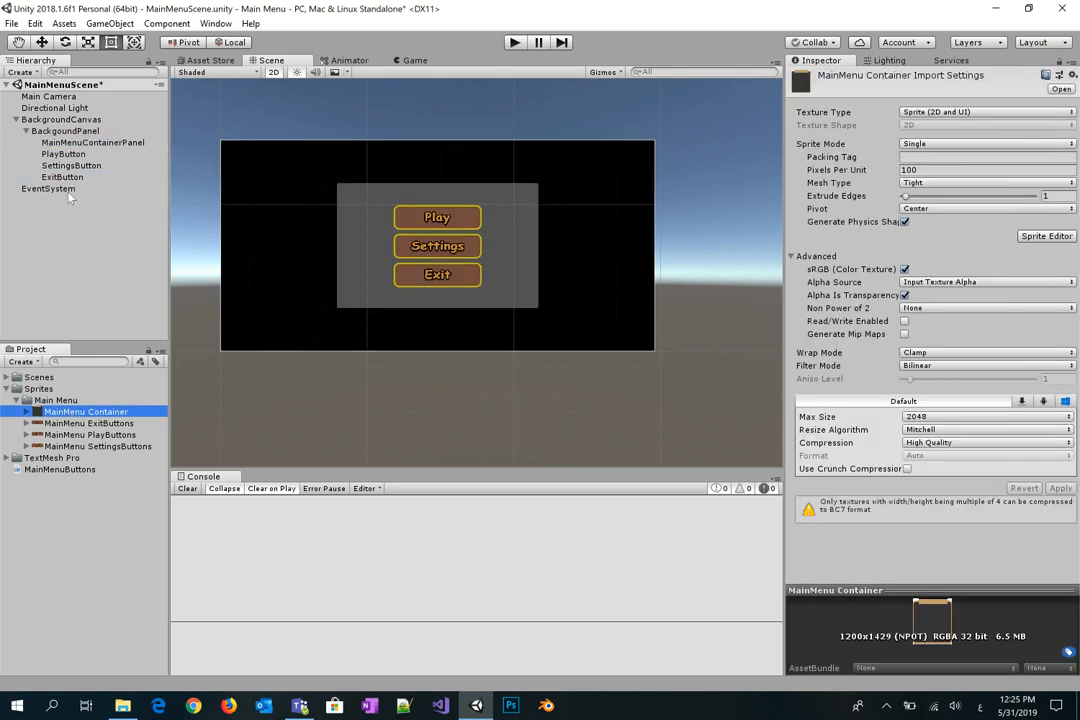
Step: Apply the MainMenu Container sprite to the panel and raise its colour alpha to 1
left_click(64, 142)
left_click_drag(93, 413, 950, 282)
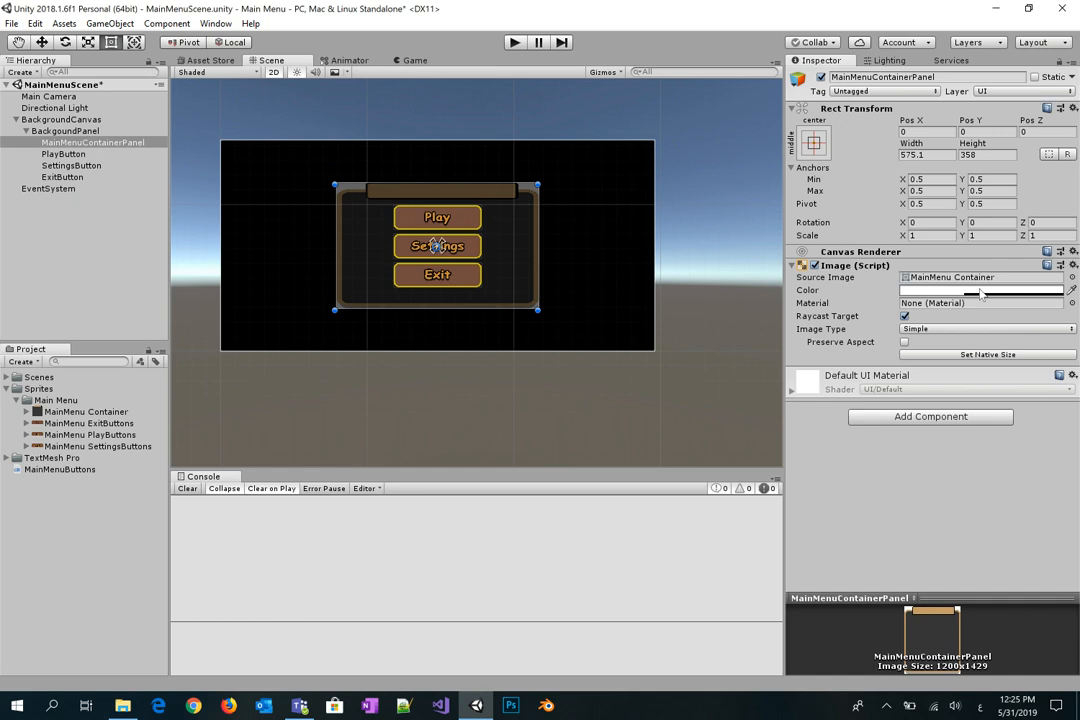
left_click(981, 291)
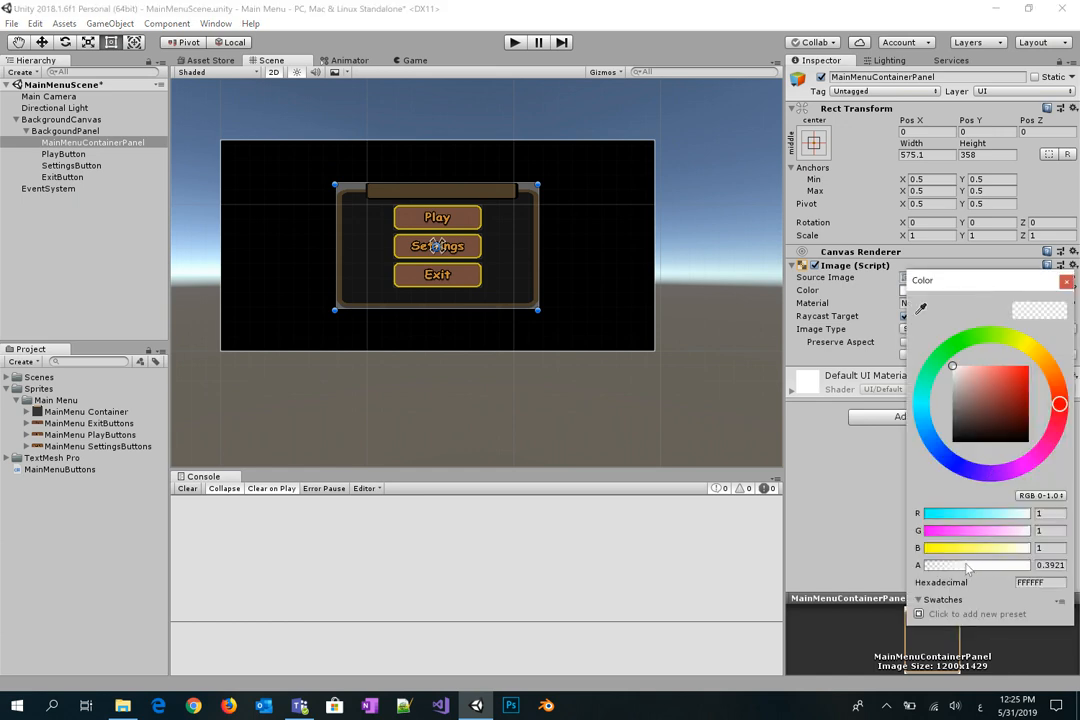
left_click_drag(963, 566, 1047, 569)
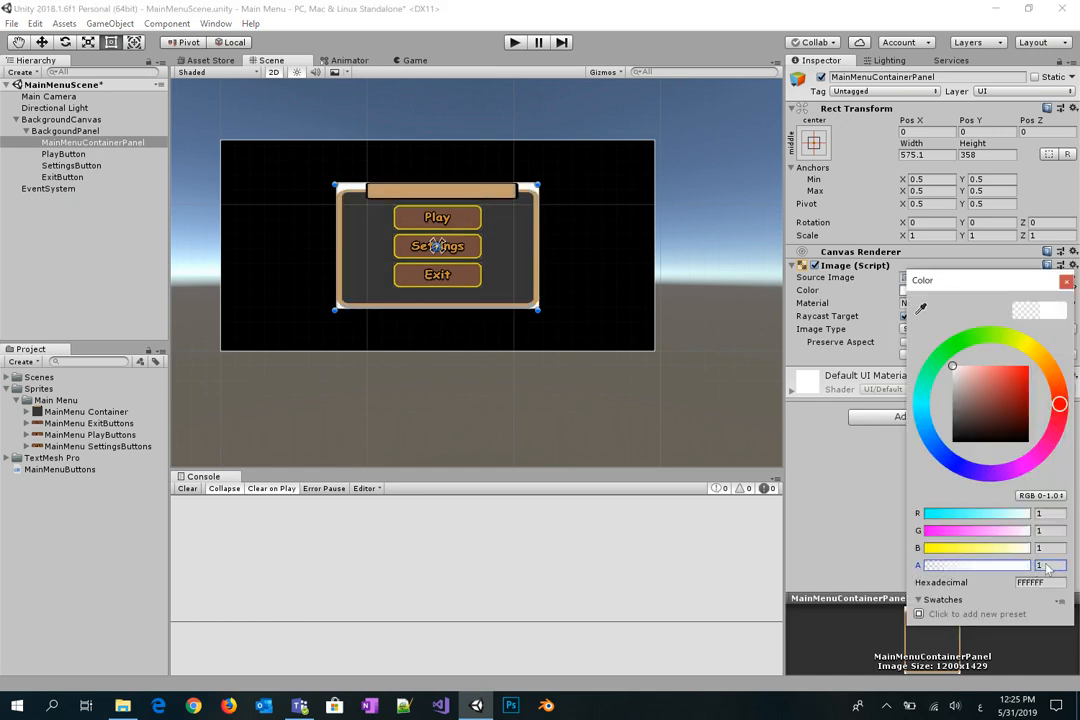
left_click(1066, 281)
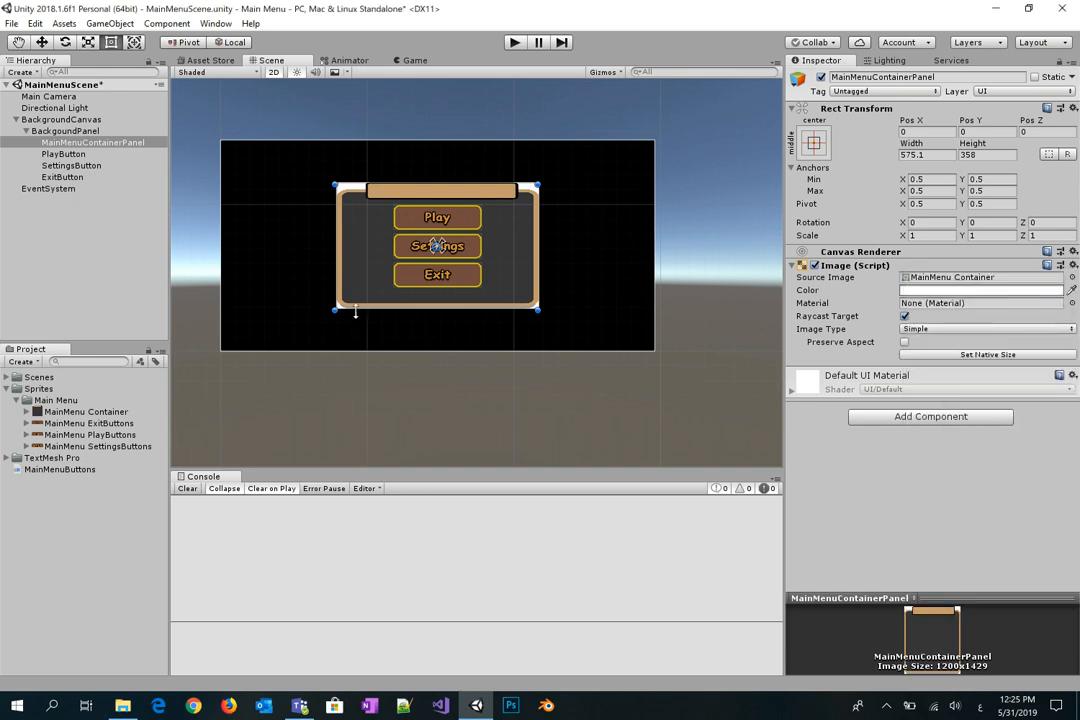
Step: Resize the panel to about 398.6×397 around the buttons and preview it in Game view
left_click_drag(336, 262, 355, 262)
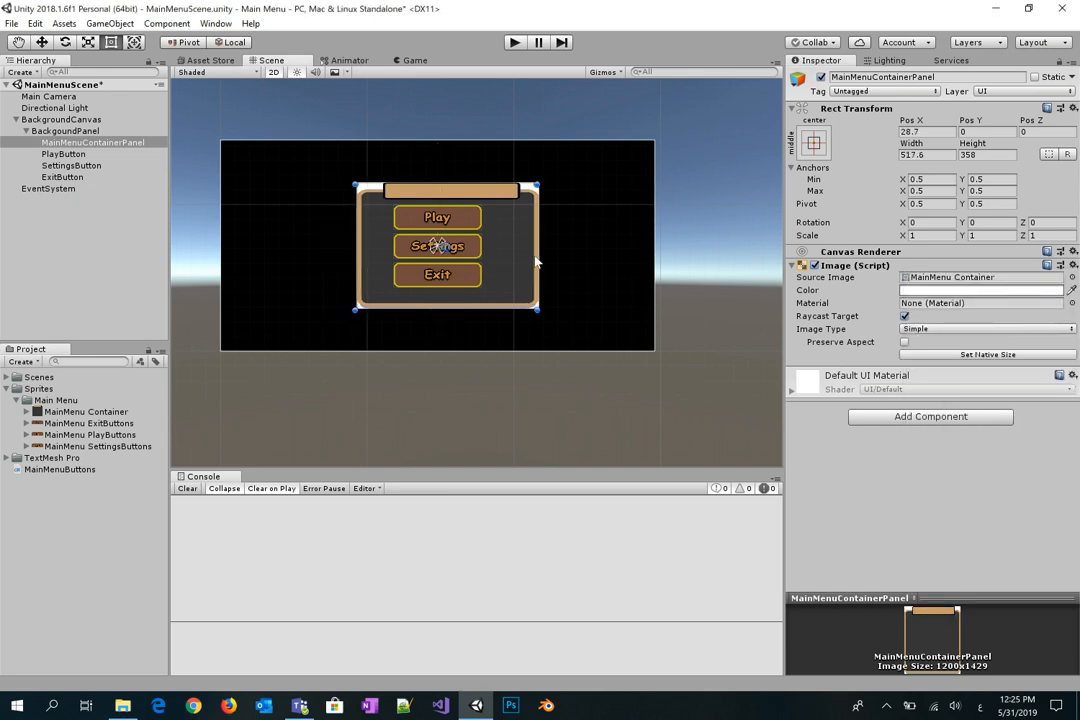
left_click_drag(537, 256, 500, 252)
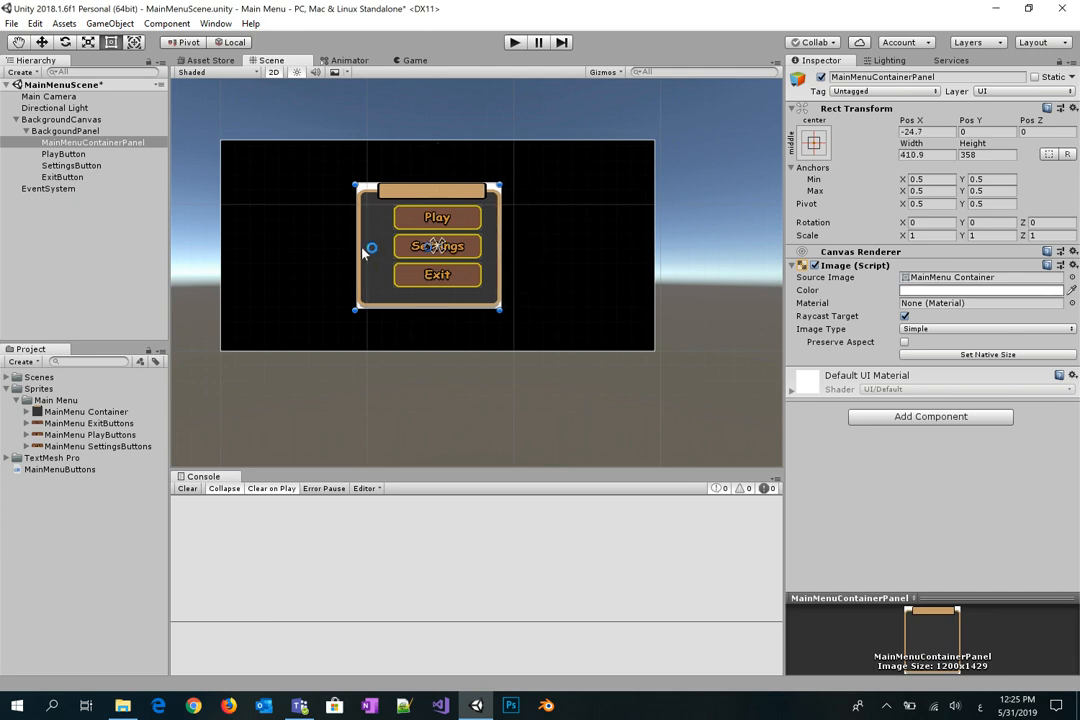
left_click_drag(355, 247, 365, 247)
left_click_drag(500, 251, 509, 251)
left_click_drag(475, 309, 475, 317)
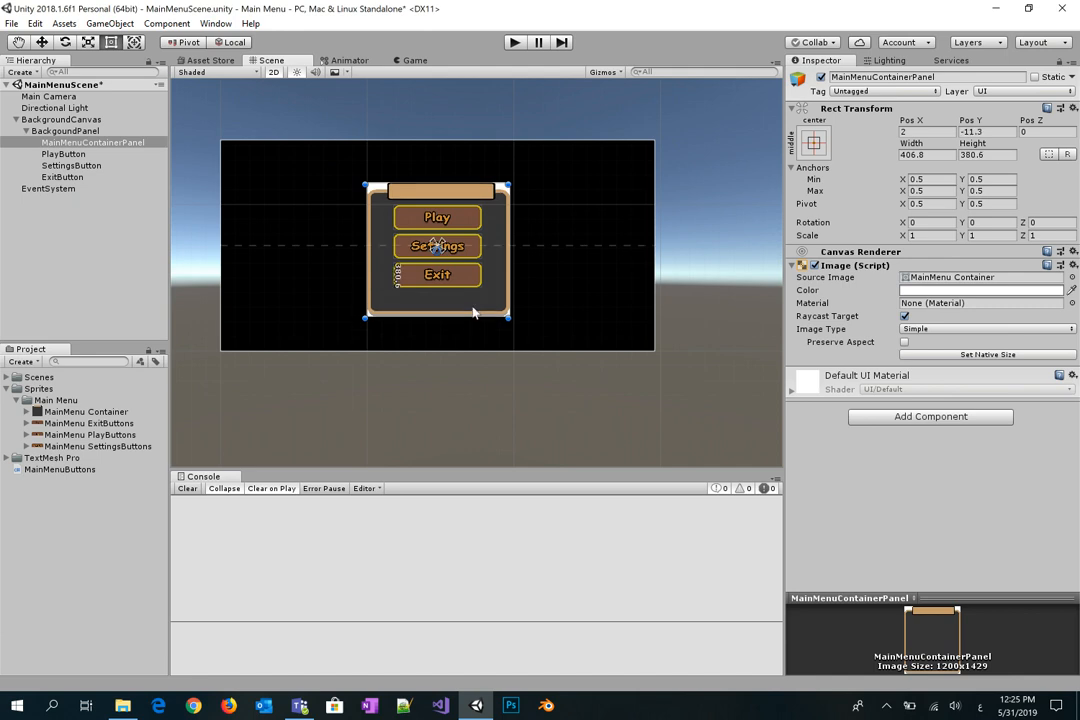
left_click_drag(461, 179, 461, 169)
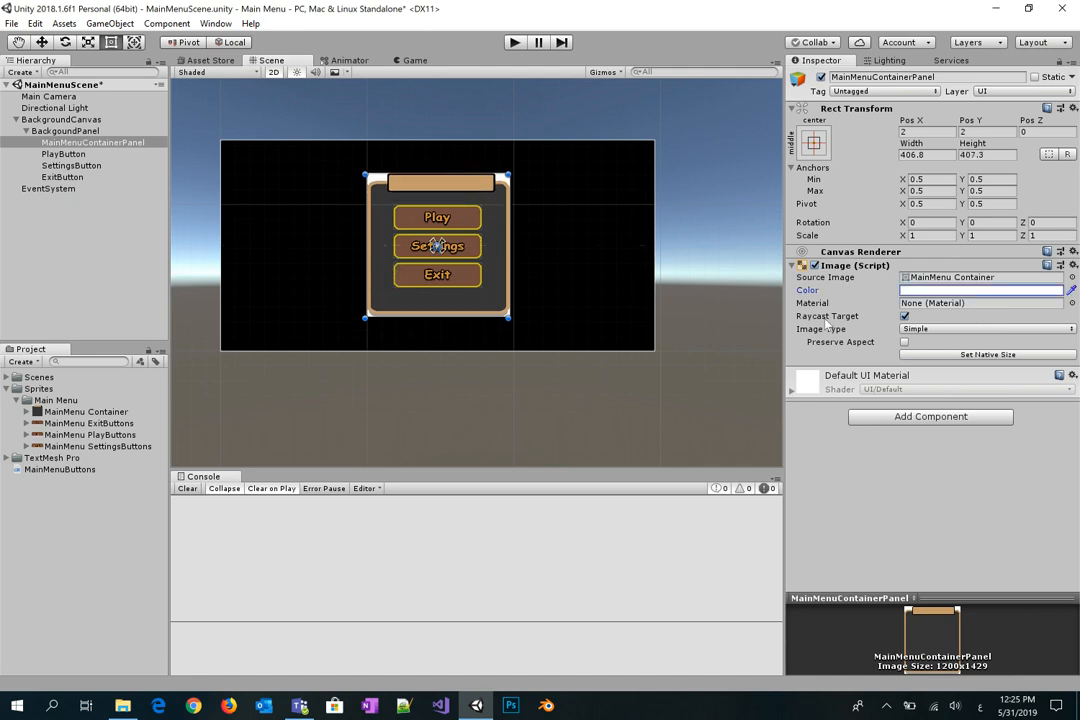
left_click(415, 61)
left_click(265, 60)
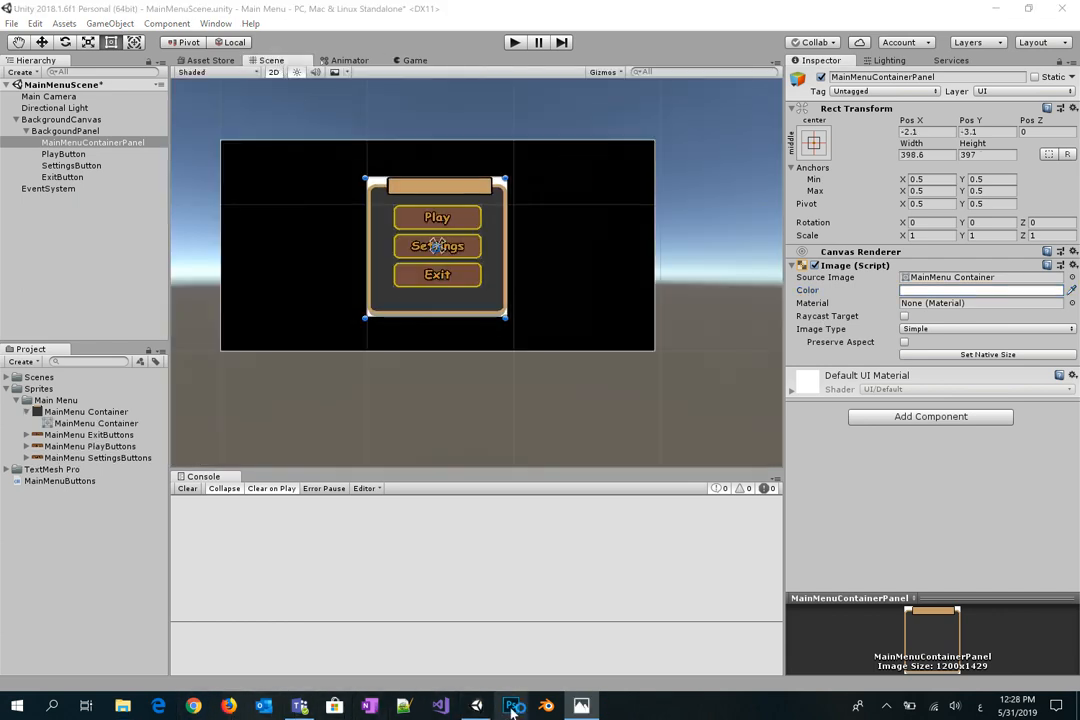
Step: Delete the white Background layer from the container design in Photoshop
left_click(512, 706)
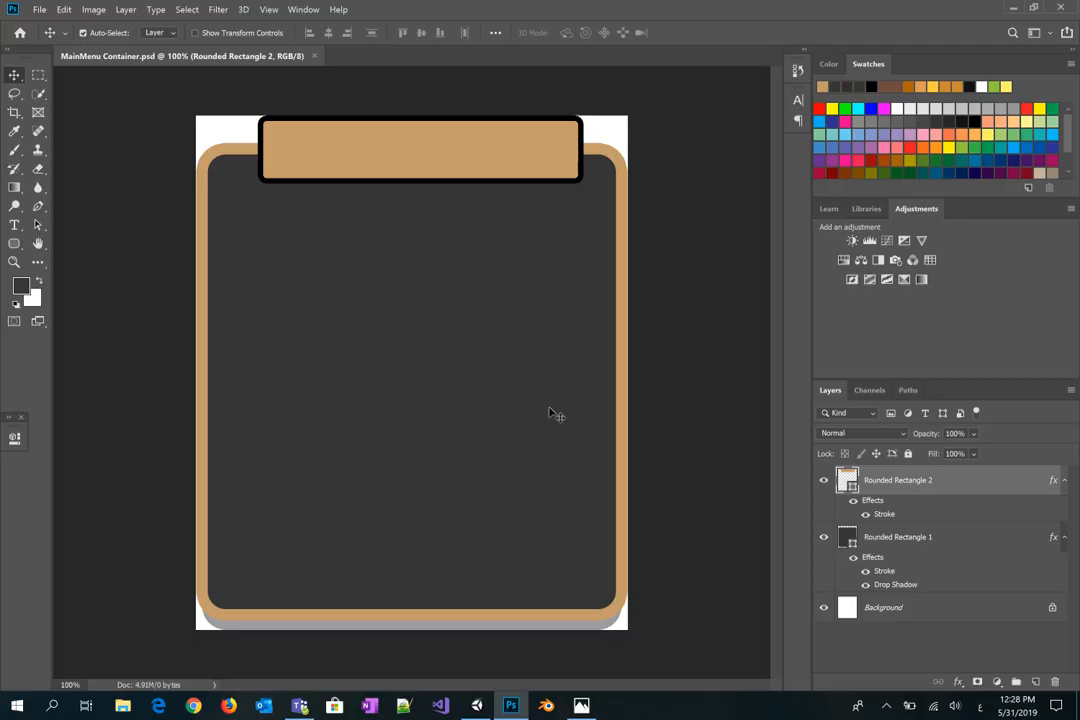
left_click(886, 609)
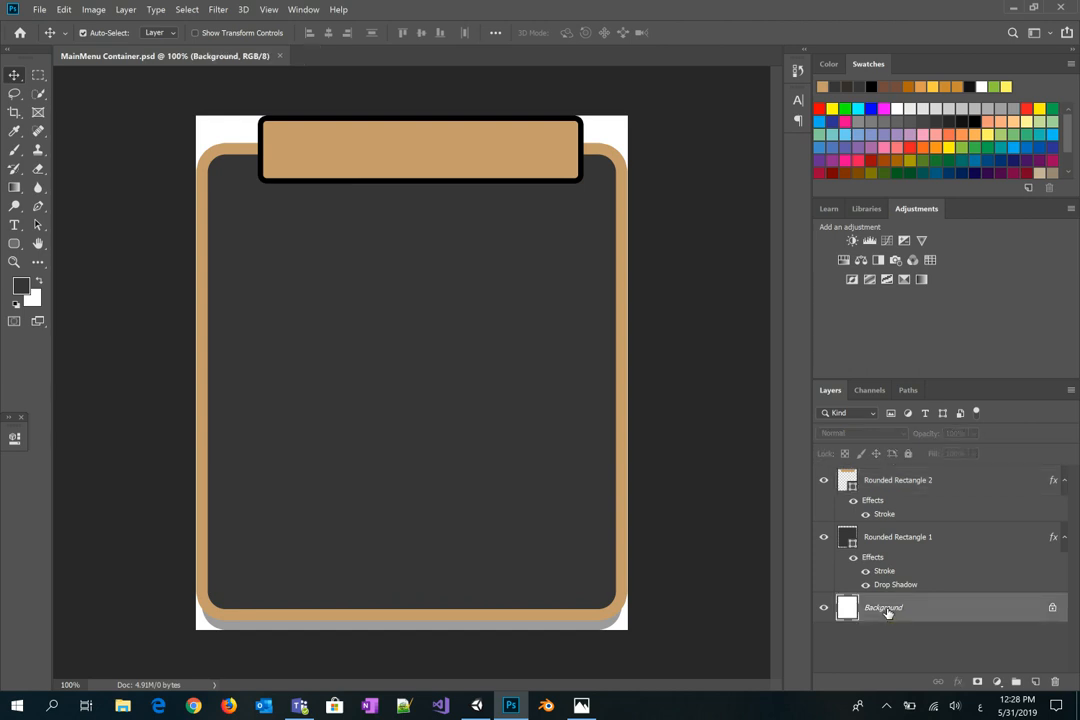
key("Delete")
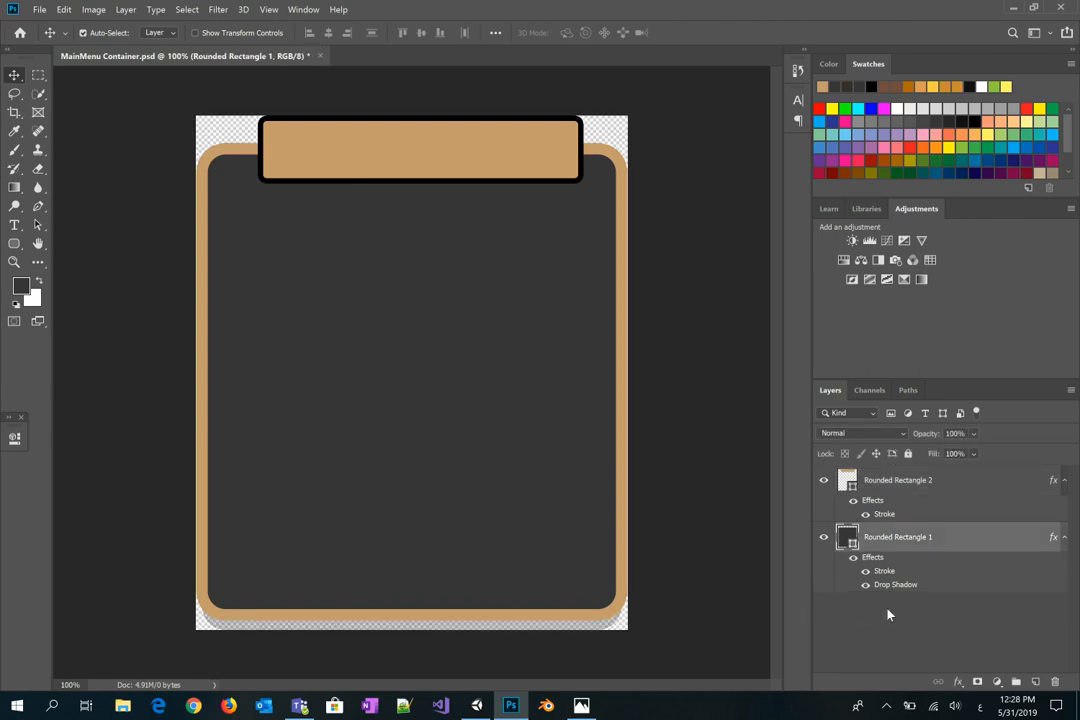
Step: Save it as PNG over MainMenu Container.png in the Menu Container folder and quit Photoshop
left_click(39, 9)
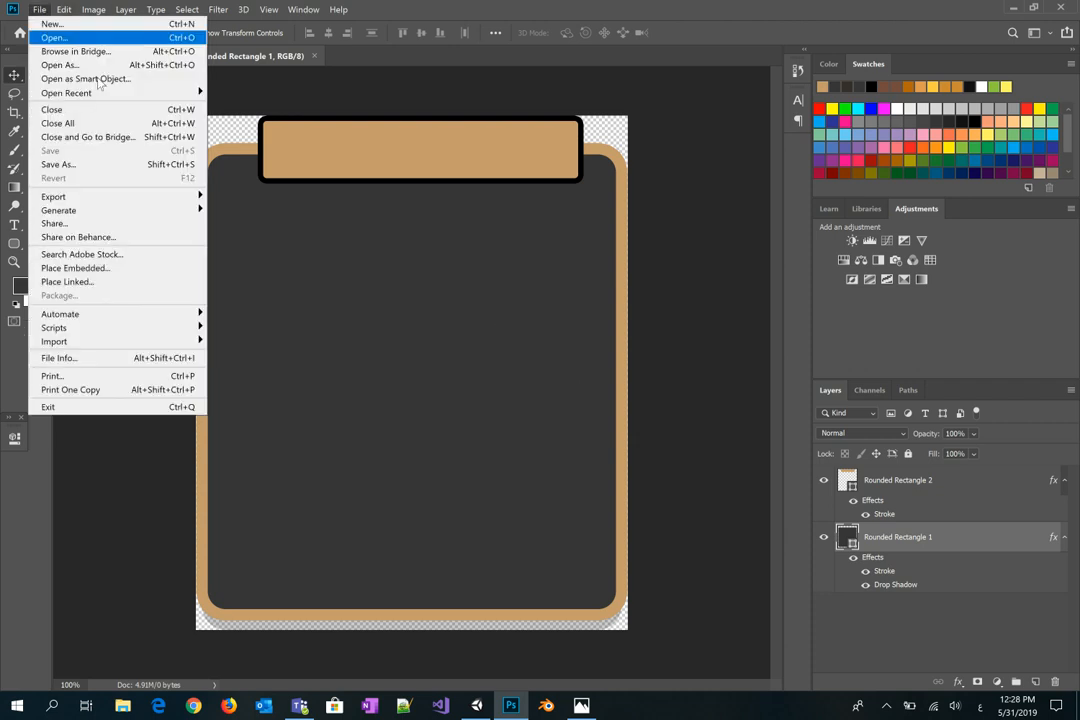
left_click(123, 166)
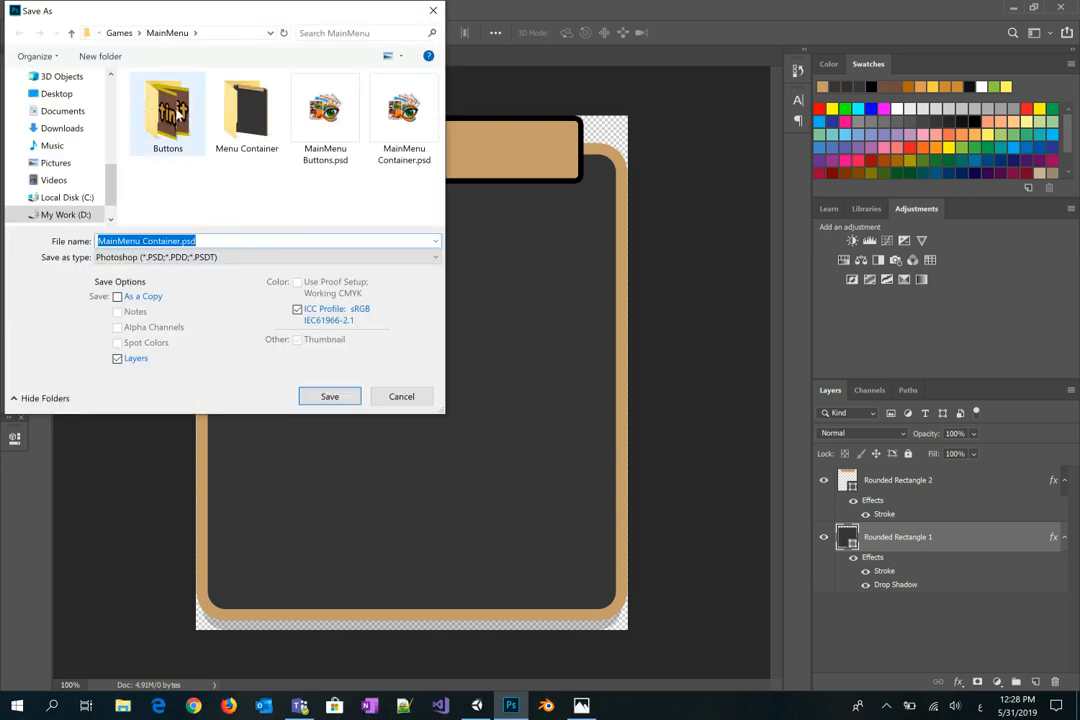
double_click(177, 114)
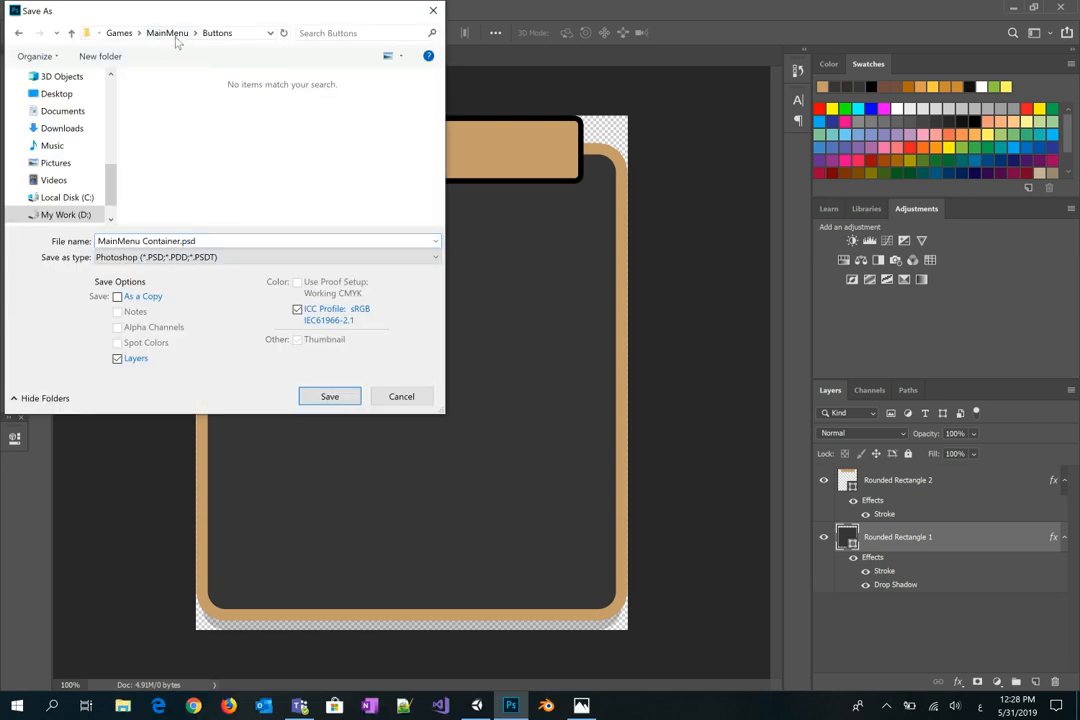
left_click(168, 32)
double_click(214, 132)
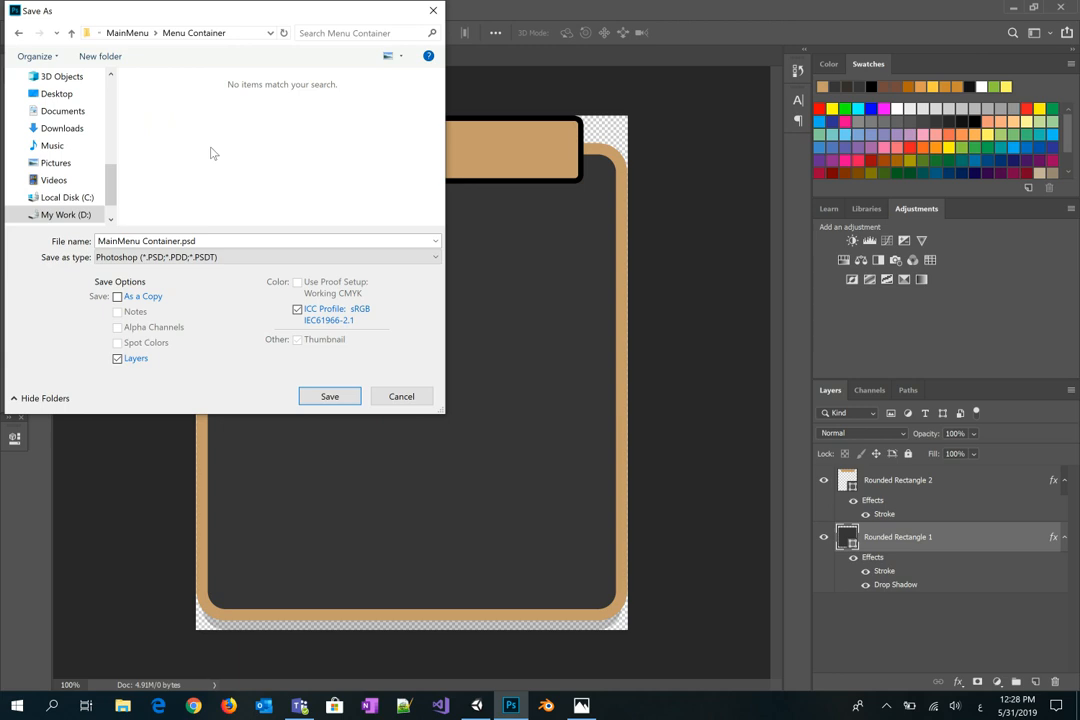
left_click(200, 257)
left_click(176, 466)
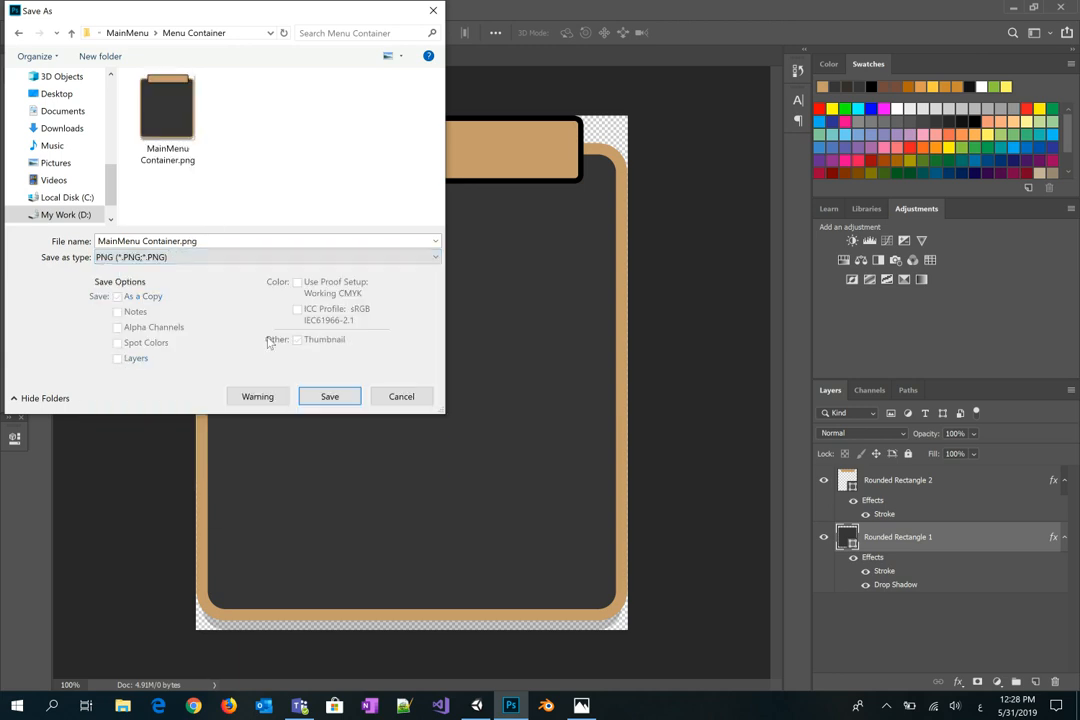
left_click(330, 396)
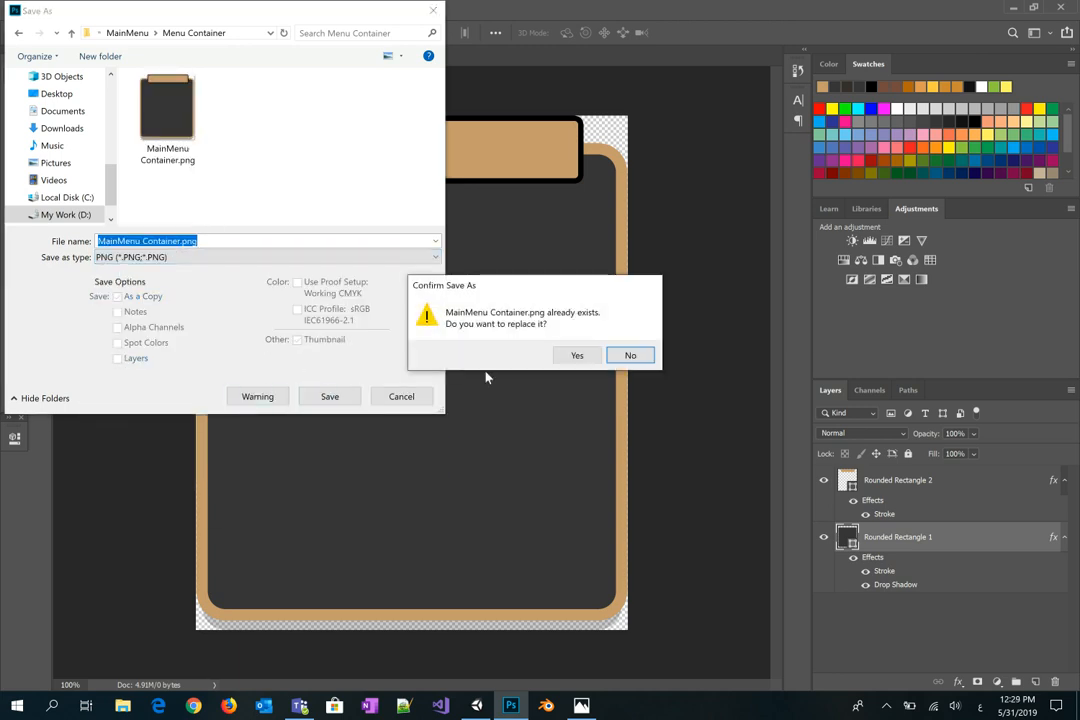
left_click(577, 355)
left_click(622, 209)
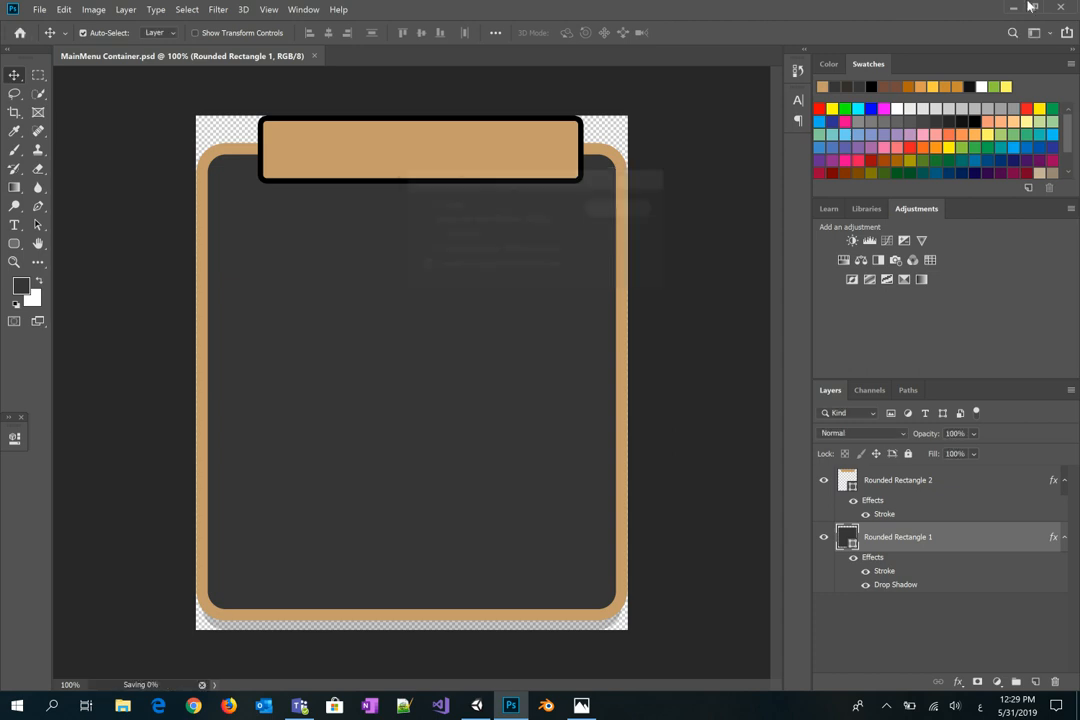
left_click(1061, 6)
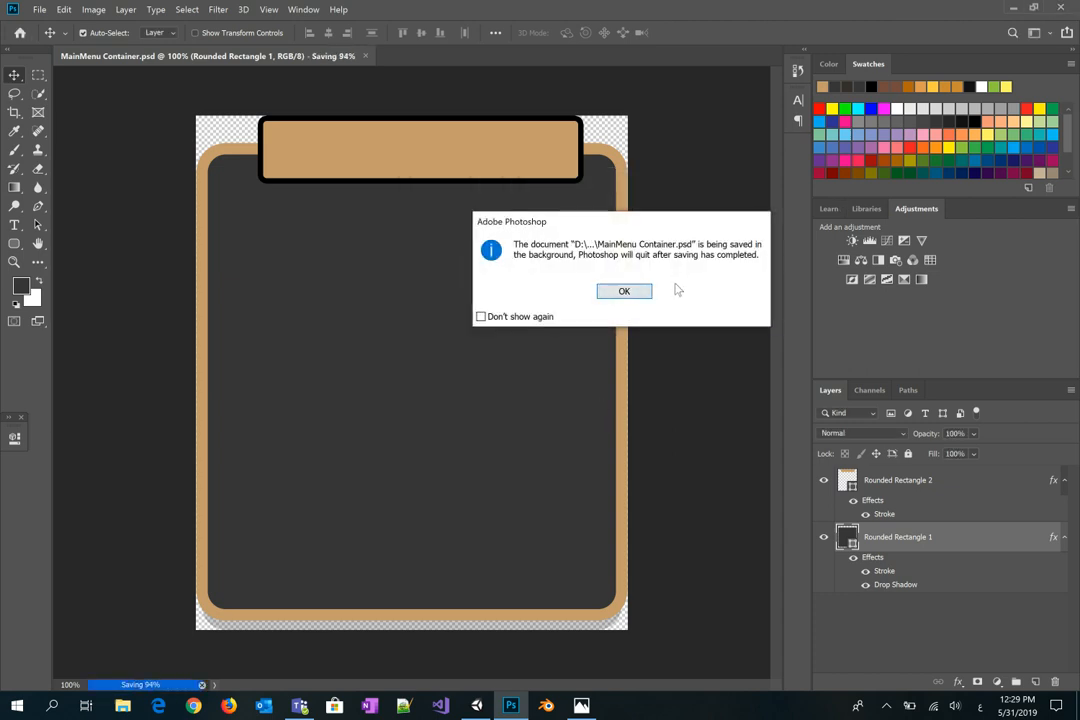
Step: Drag MainMenu Container.png from the Menu Container folder into Unity's Main Menu folder
left_click(622, 292)
double_click(366, 106)
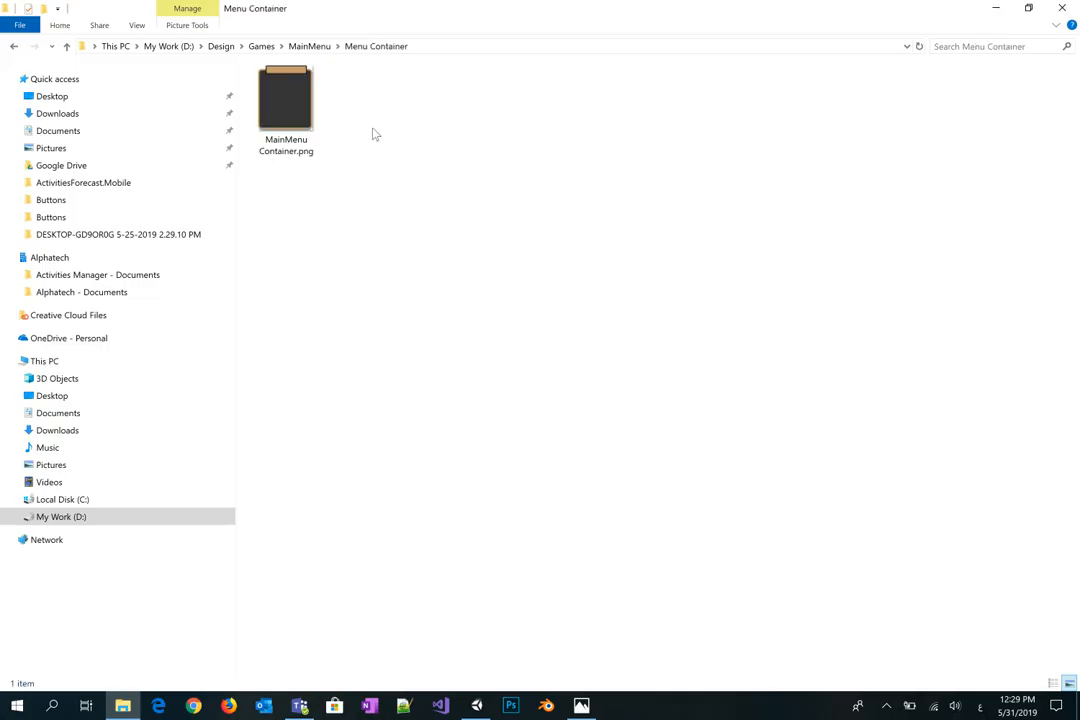
left_click(288, 111)
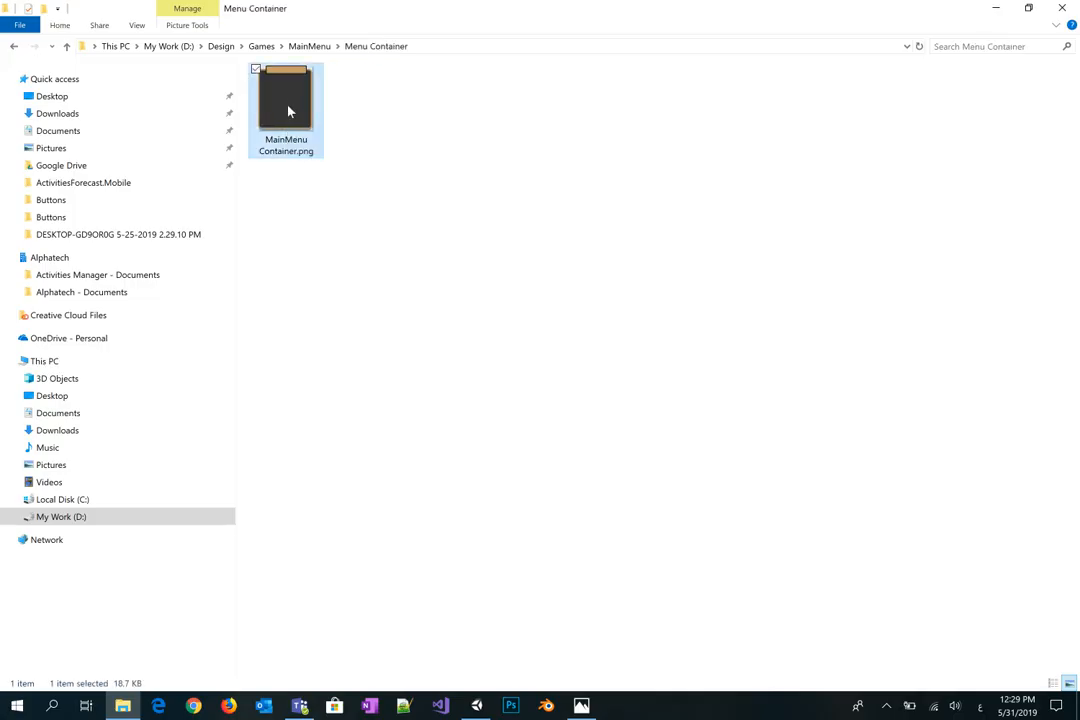
left_click_drag(290, 111, 44, 400)
Step: Delete the old MainMenu Container sprite and rename MainMenu Container 1 to MainMenu Container
left_click(106, 410)
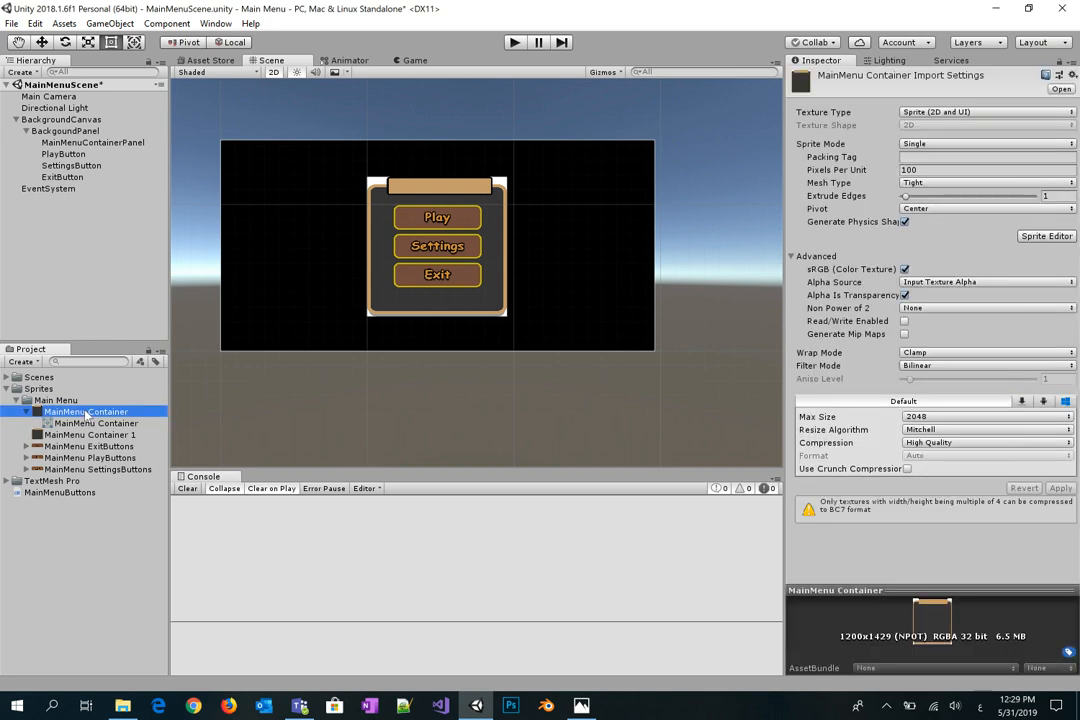
right_click(106, 410)
left_click(130, 158)
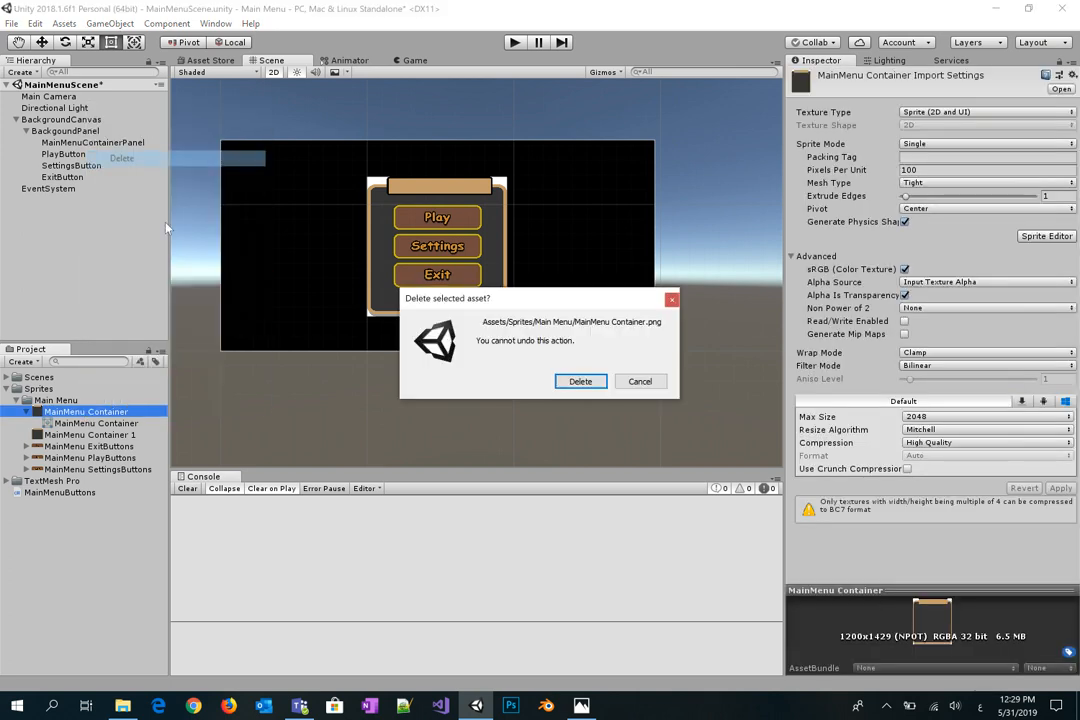
left_click(585, 381)
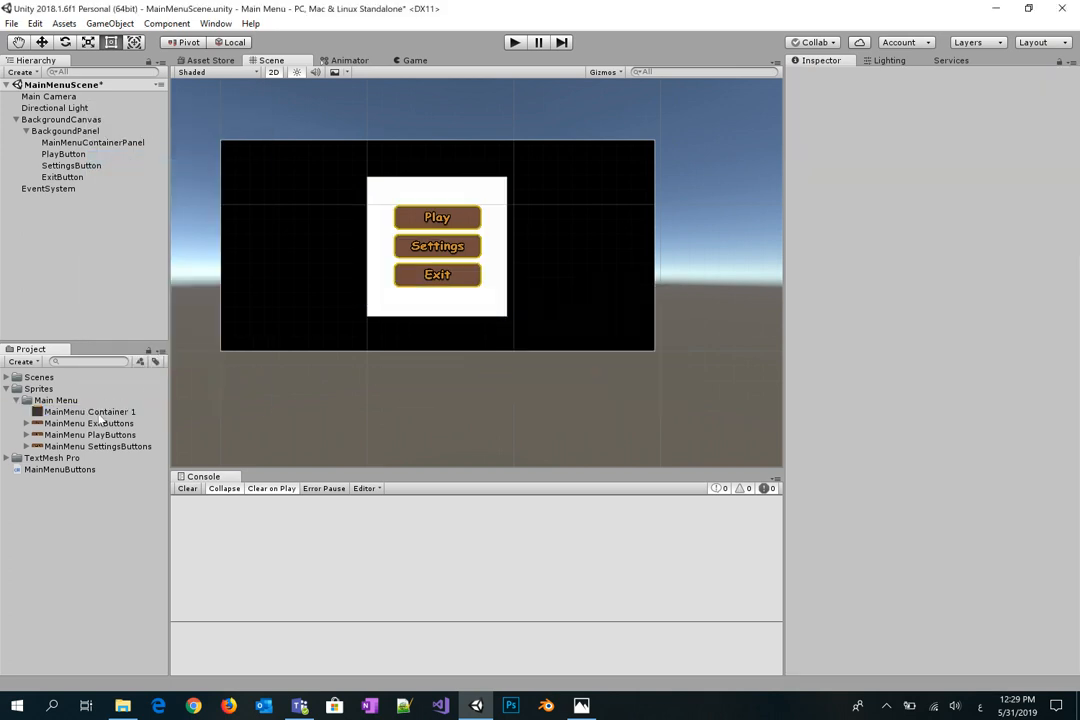
left_click(95, 414)
right_click(120, 414)
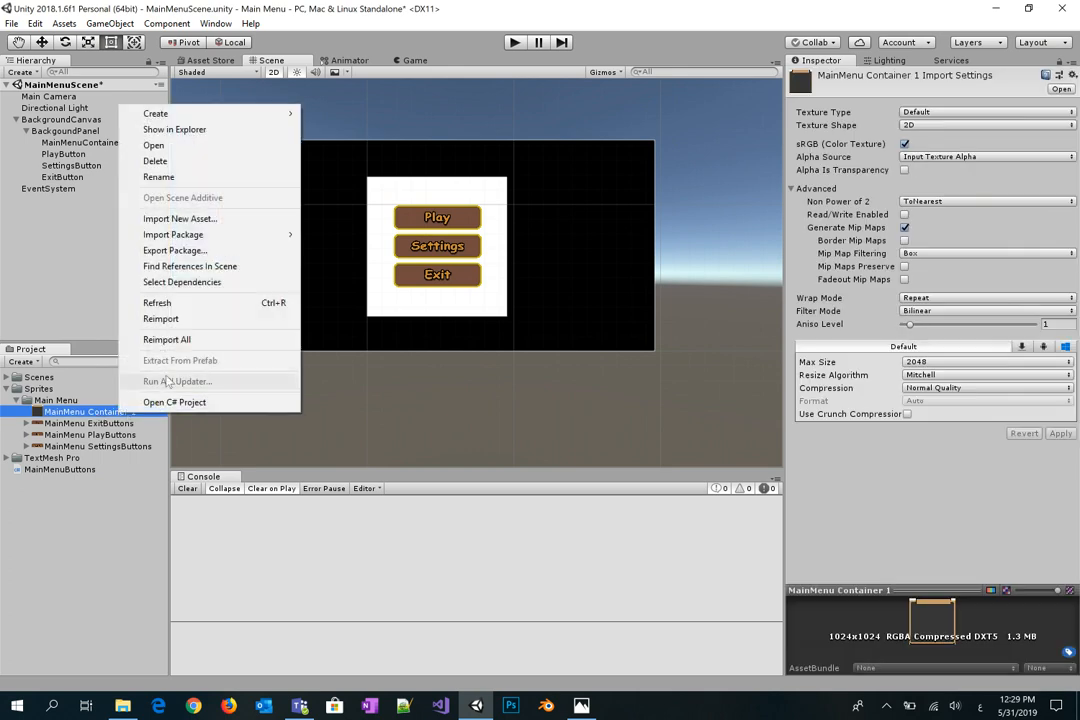
left_click(103, 416)
left_click(152, 409)
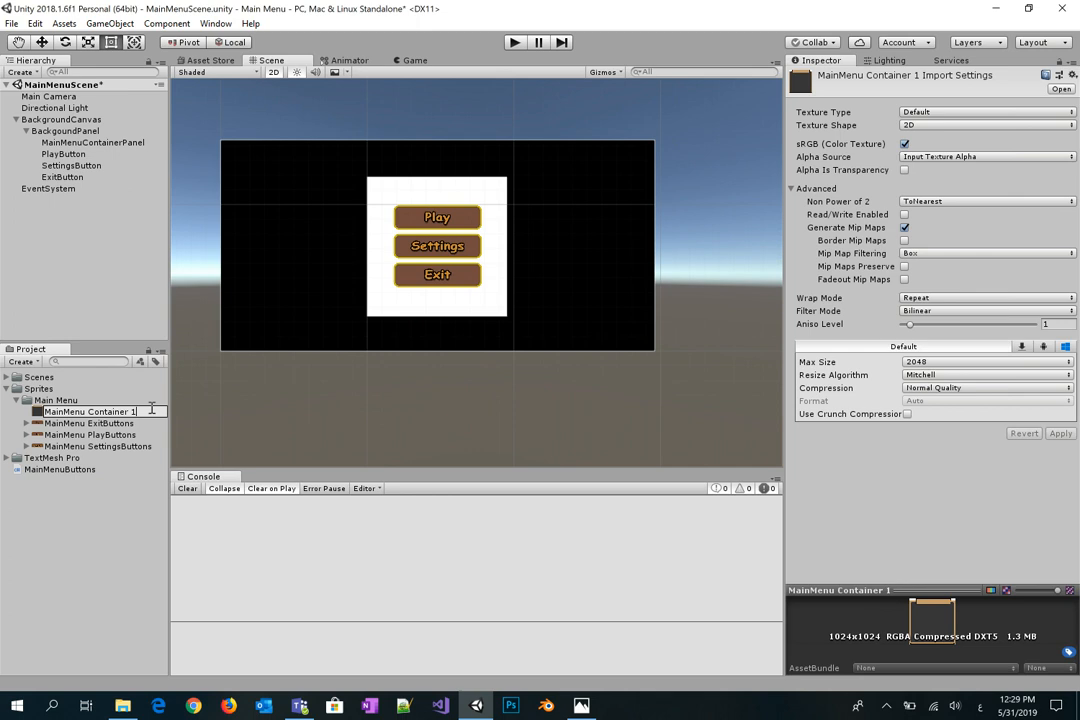
key("Return")
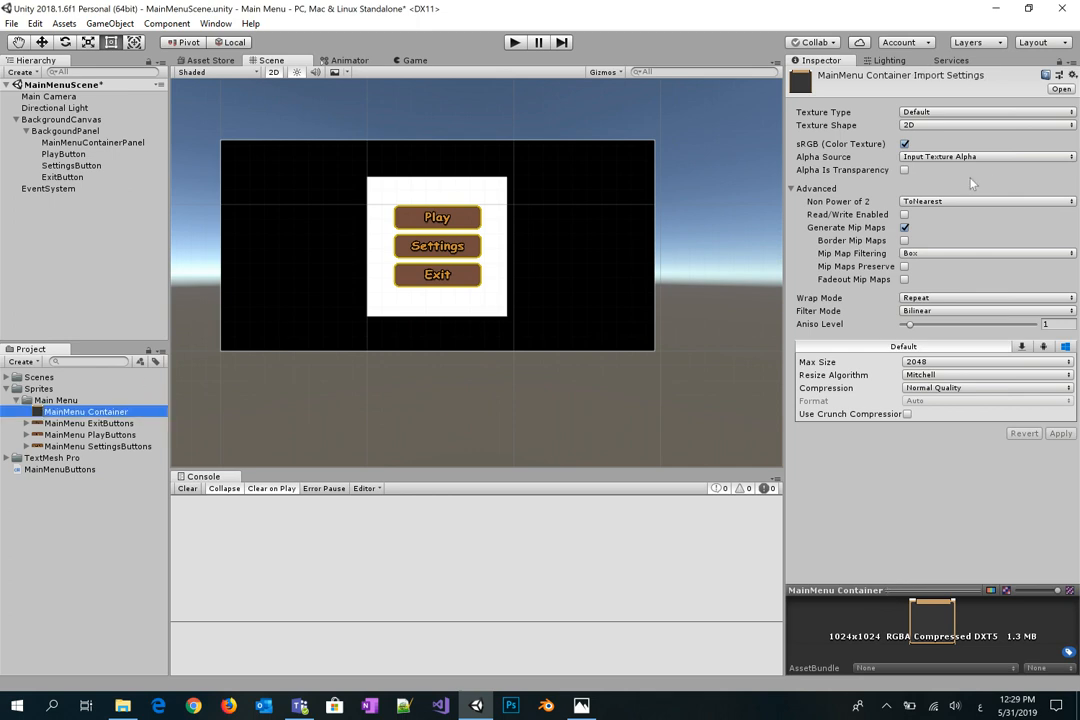
Step: Import it as Sprite (2D and UI) at High Quality and set it as the panel's Source Image
left_click(997, 113)
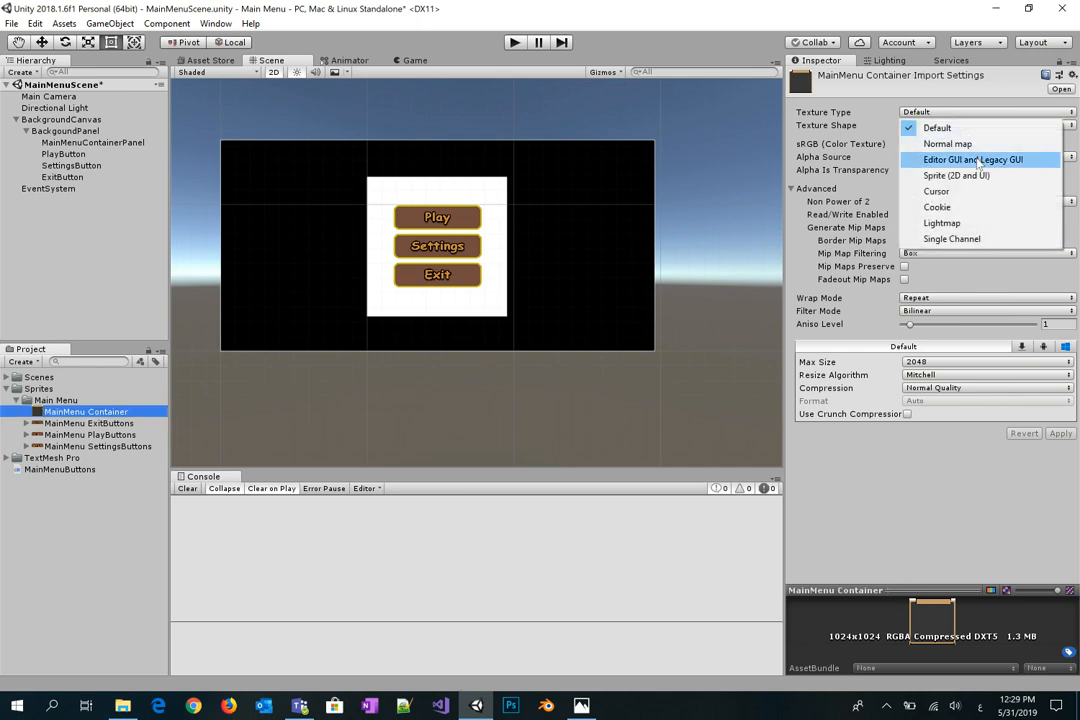
left_click(985, 176)
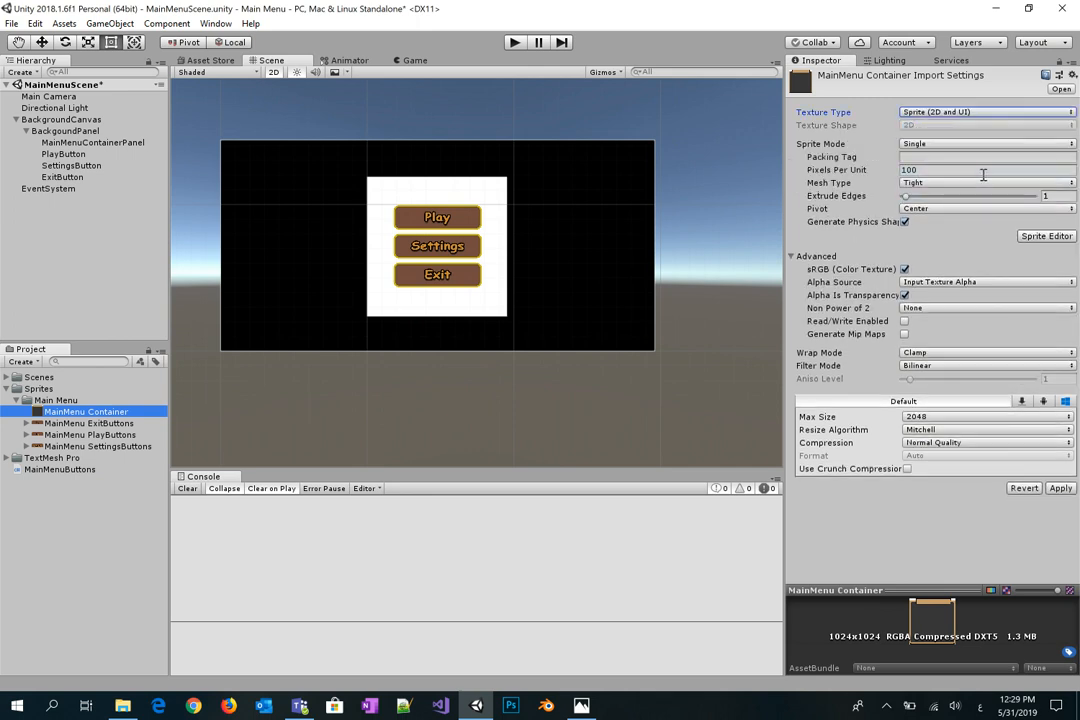
left_click(1058, 446)
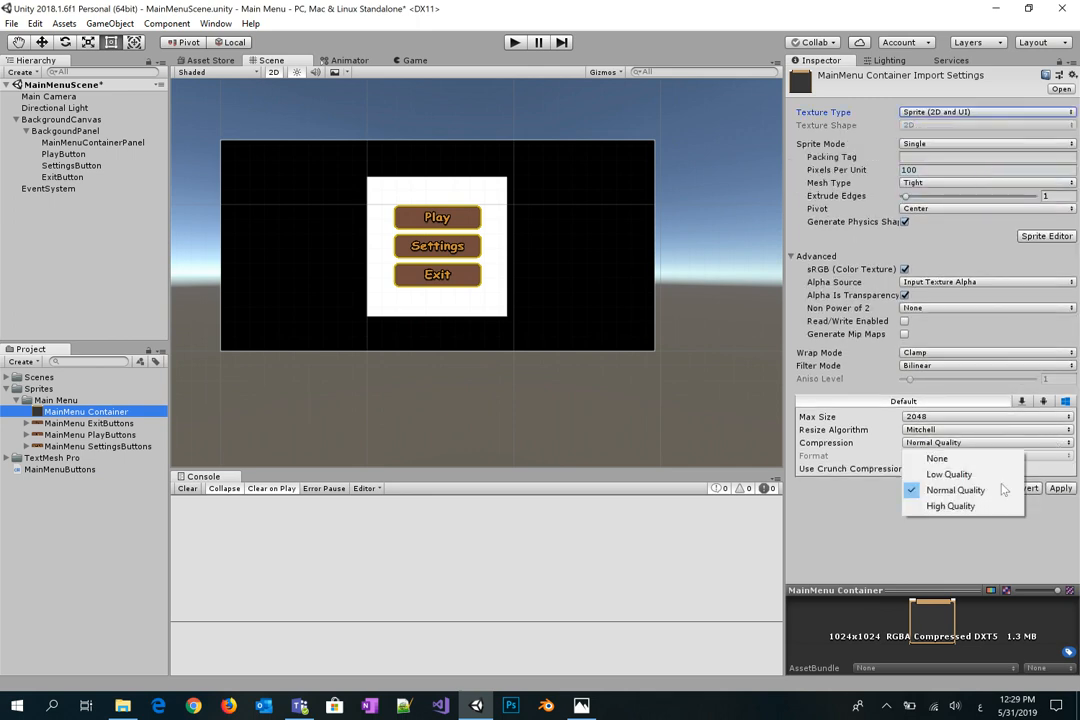
left_click(947, 506)
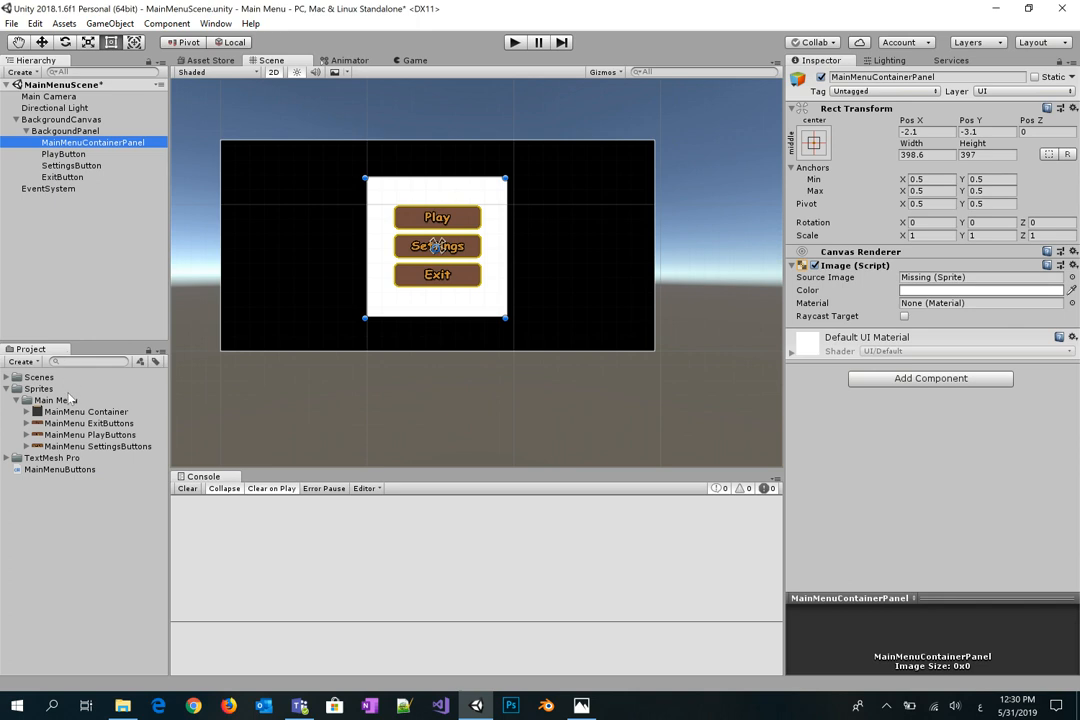
left_click_drag(75, 410, 945, 277)
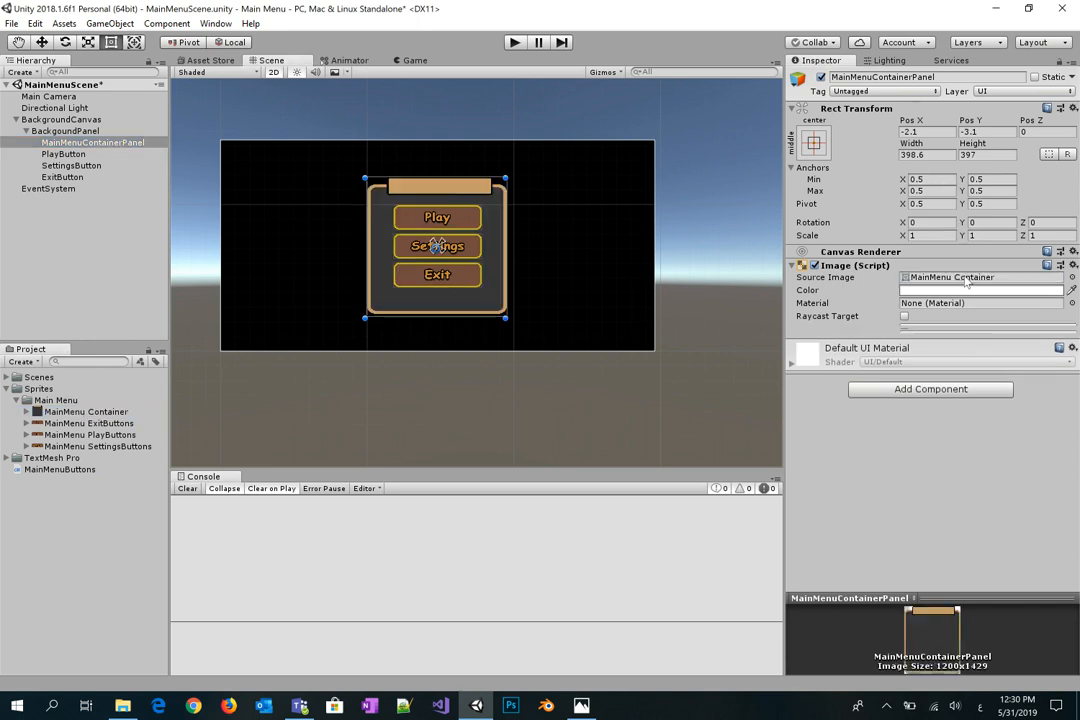
Step: Run the game in Play mode to test the menu, then stop it
left_click(553, 185)
left_click(514, 42)
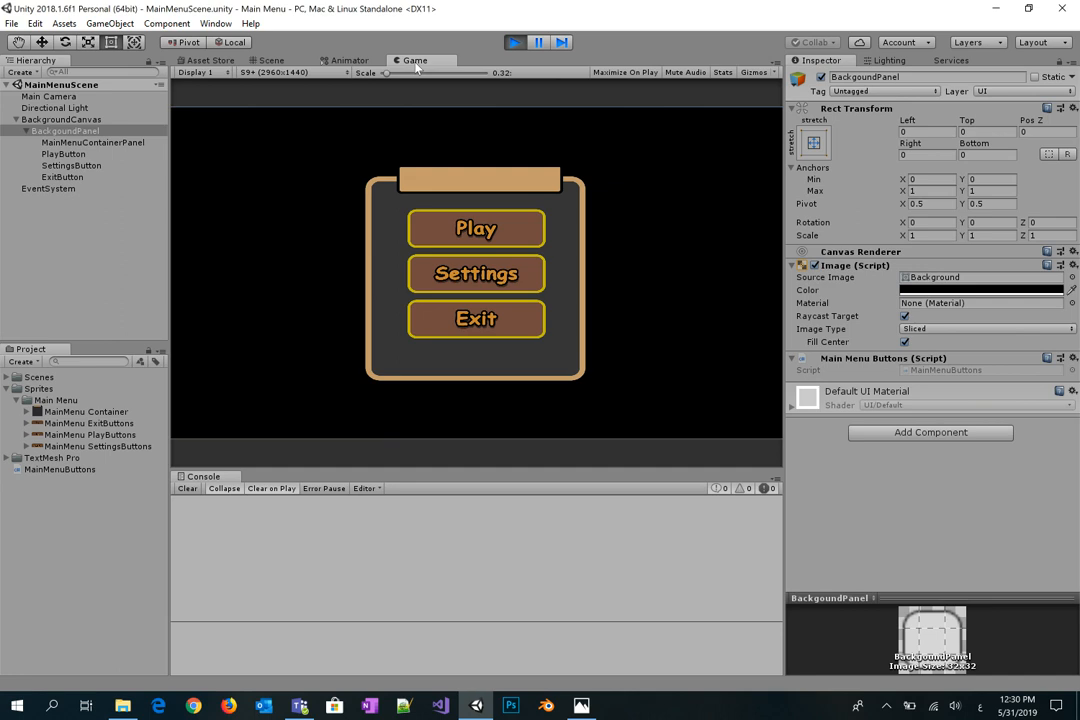
left_click(513, 43)
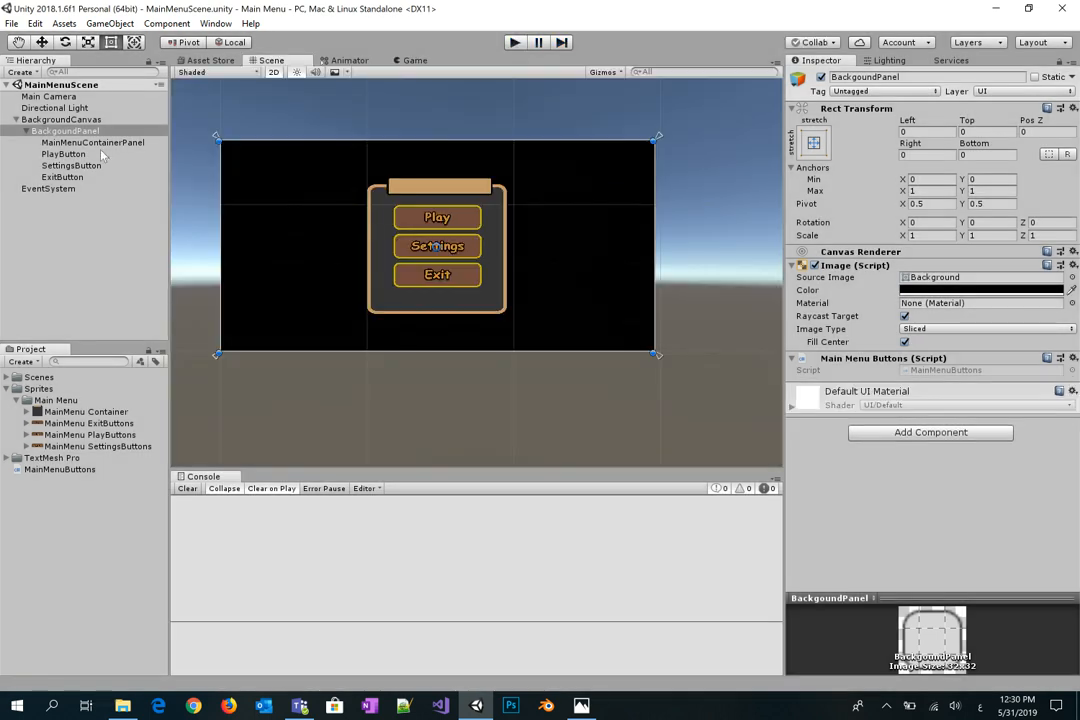
Step: Parent PlayButton, SettingsButton and ExitButton under MainMenuContainerPanel in the Hierarchy
left_click(100, 153)
left_click(93, 173, "shift")
left_click_drag(92, 168, 85, 145)
left_click(112, 233)
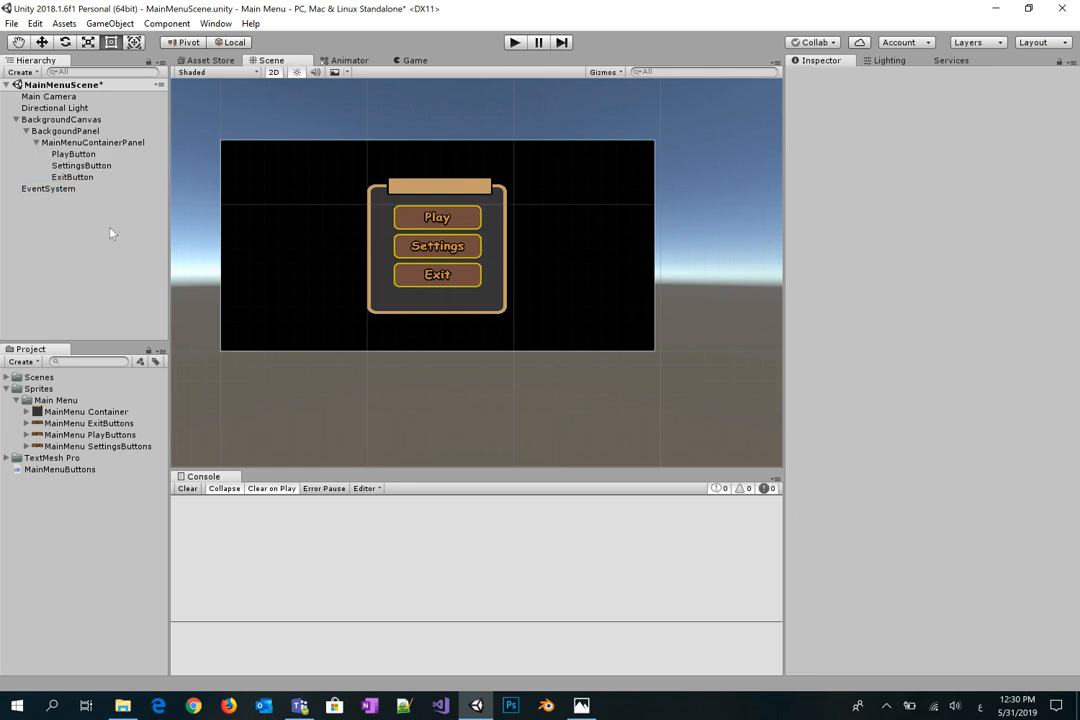
Step: Anchor MainMenuContainerPanel middle-centre so it recentres at 0,0 on the canvas
left_click(110, 146)
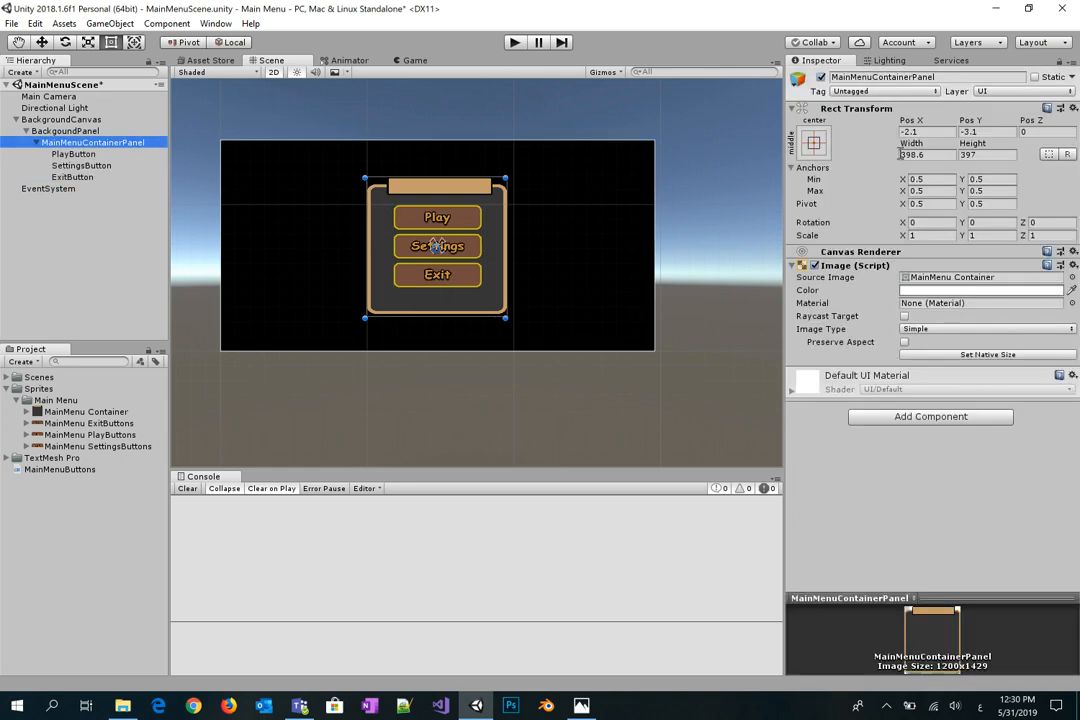
left_click(813, 143)
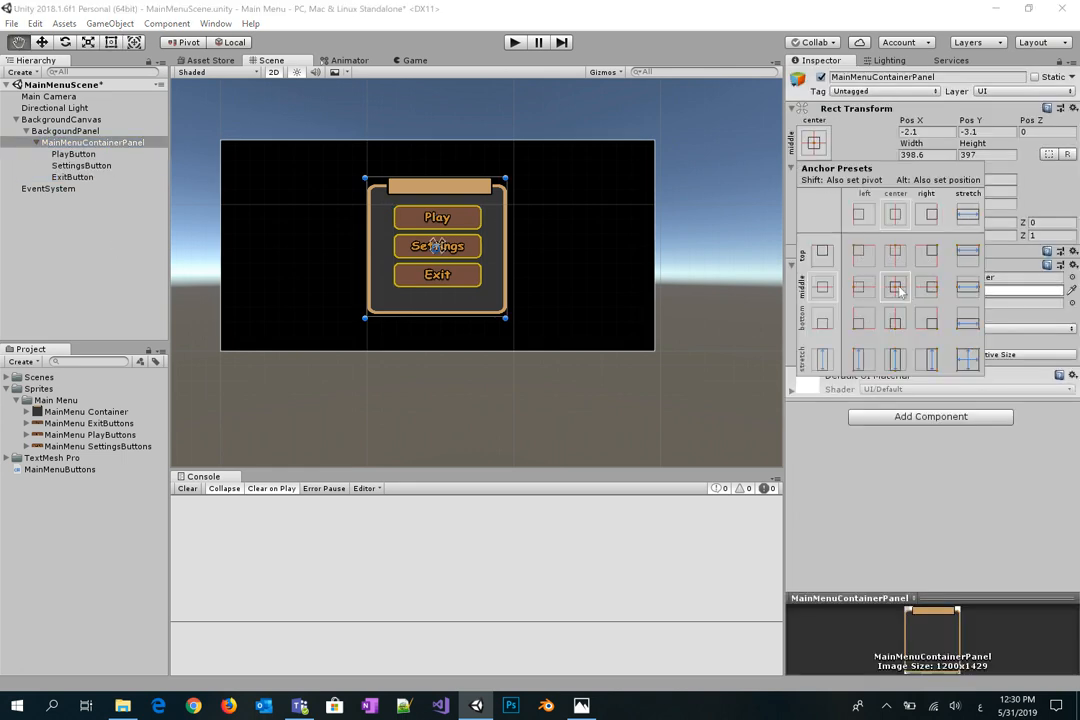
left_click(896, 288, "alt")
left_click(418, 43)
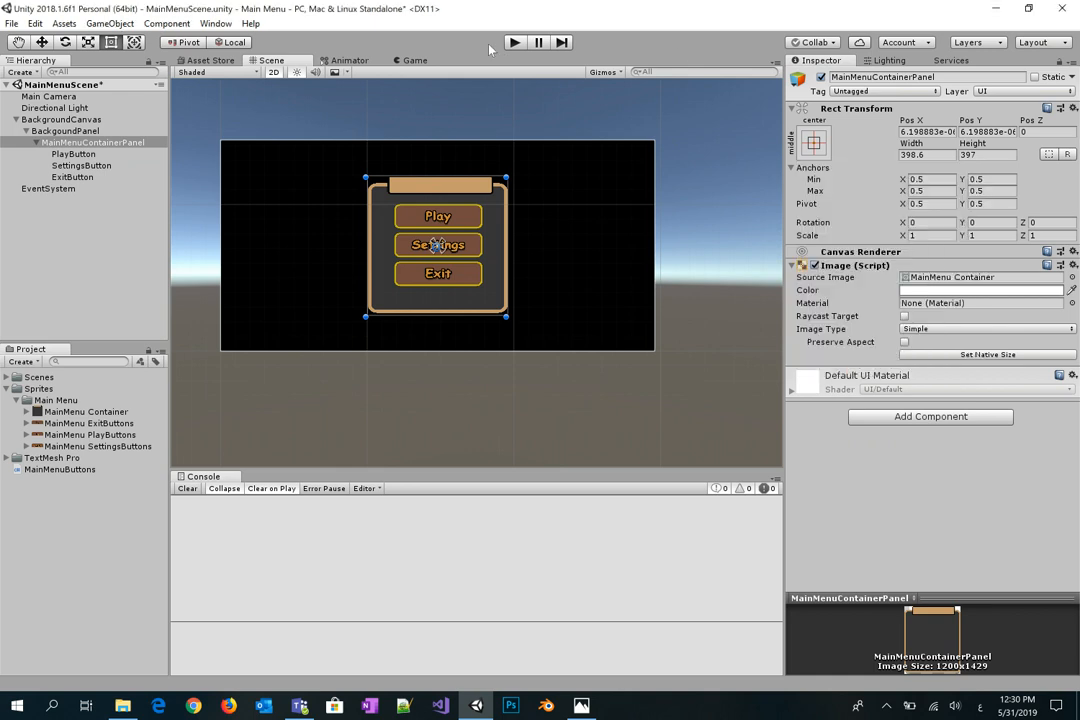
Step: Add a TextMeshPro text under MainMenuContainerPanel, centre it on the header plate, and enter 'Main Menu'
right_click(100, 143)
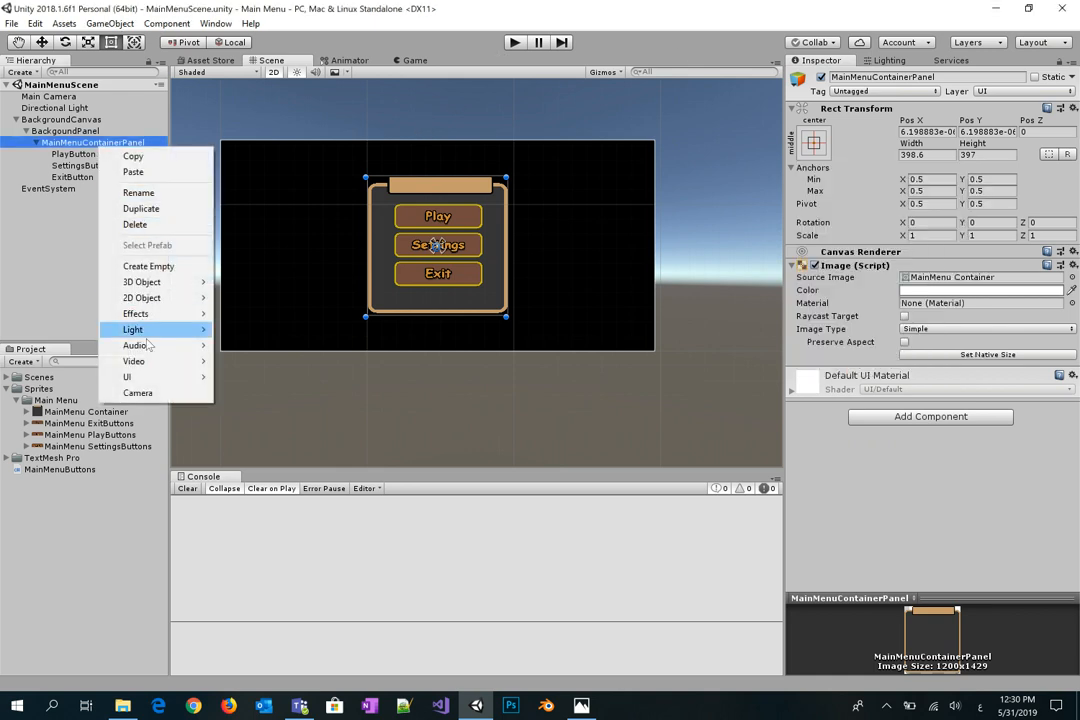
mouse_move(154, 376)
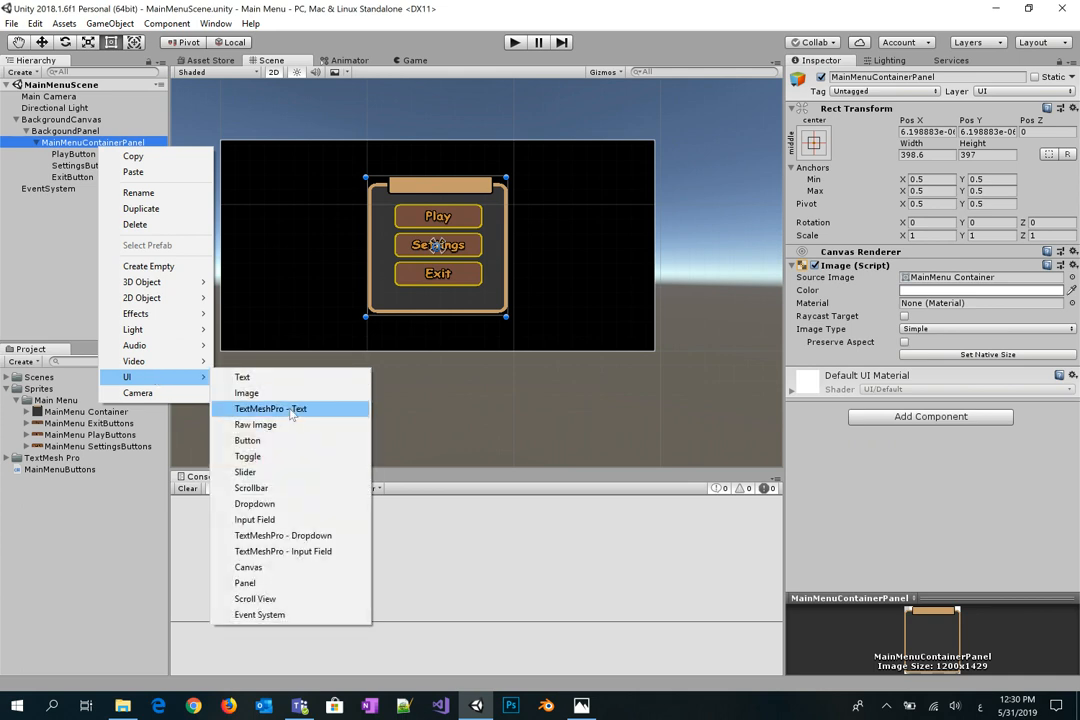
left_click(275, 408)
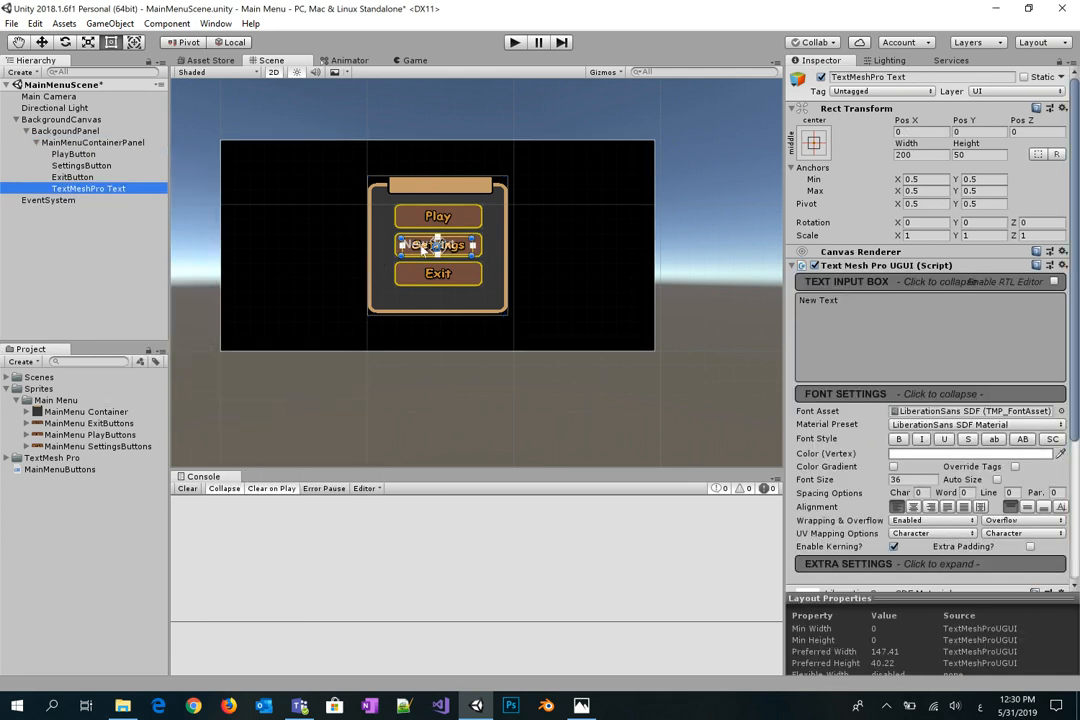
left_click_drag(423, 249, 424, 197)
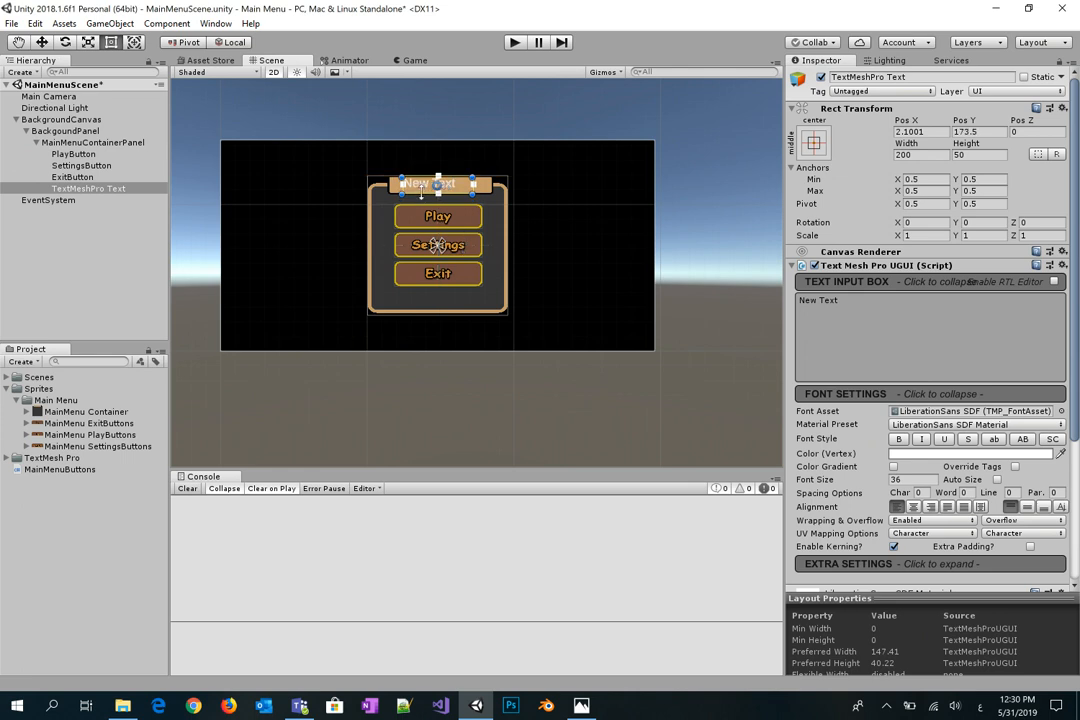
double_click(70, 189)
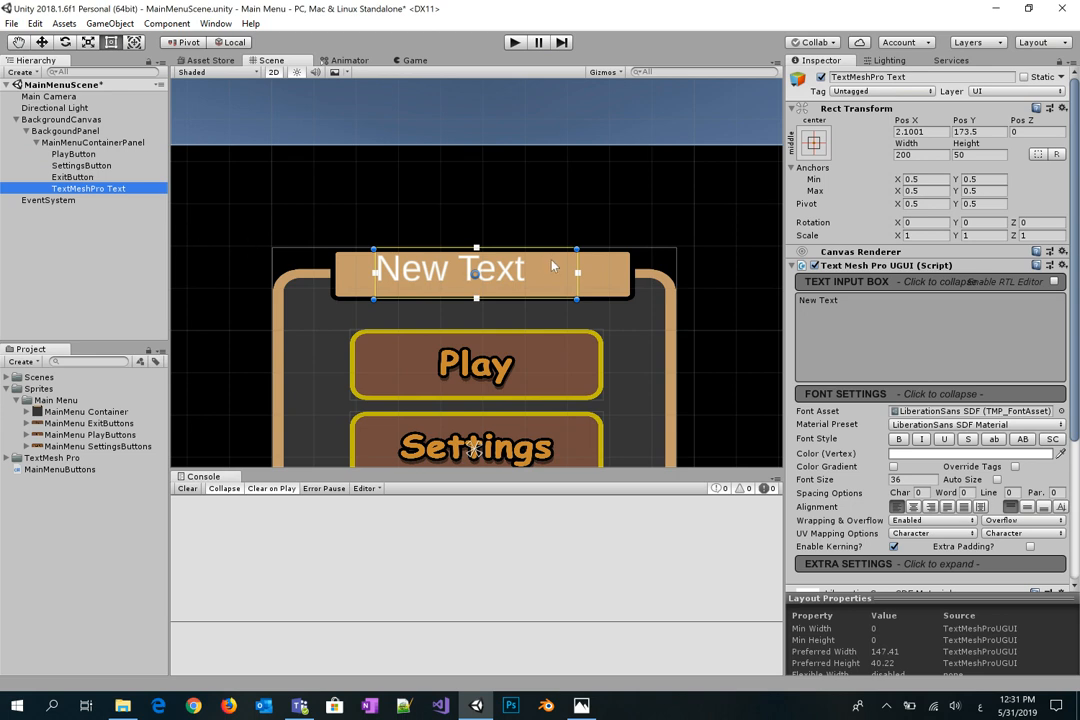
left_click_drag(546, 265, 572, 267)
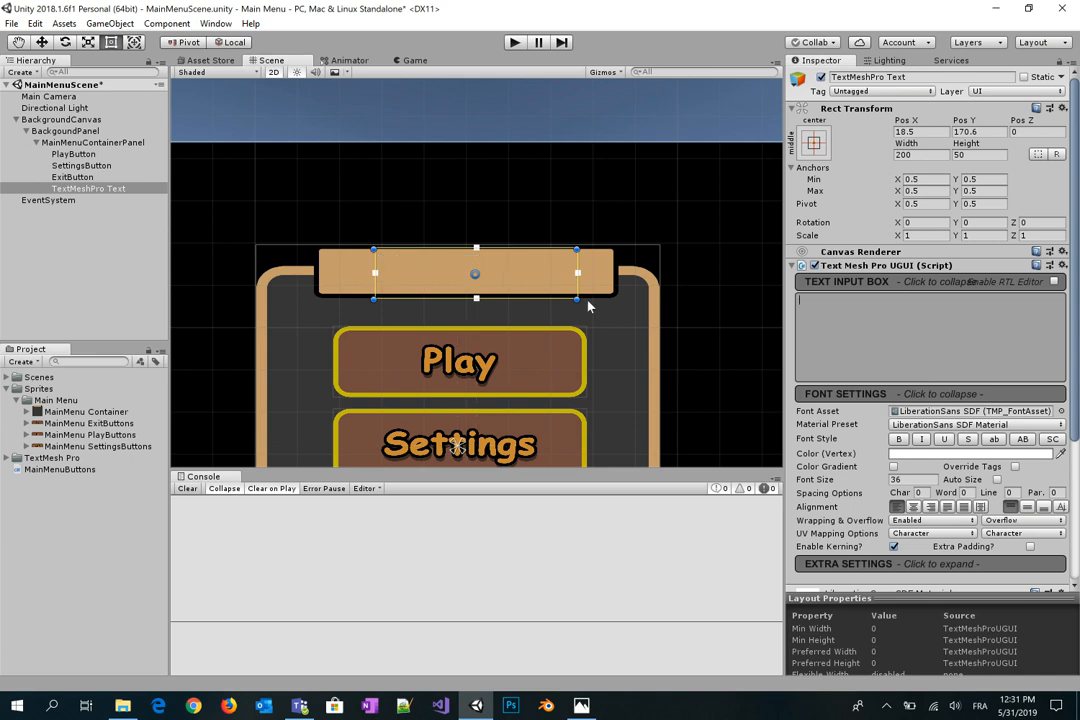
type("Main Menu")
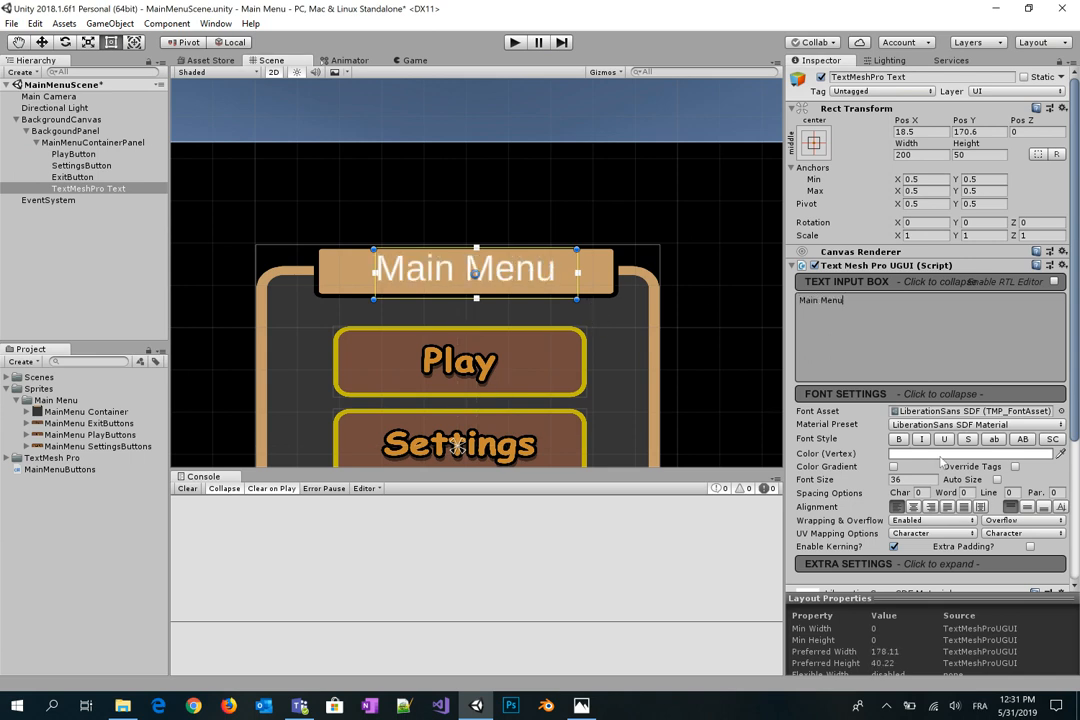
Step: Make the 'Main Menu' title bold and black, then select the three menu buttons
left_click(899, 440)
left_click(927, 454)
left_click_drag(957, 437, 938, 447)
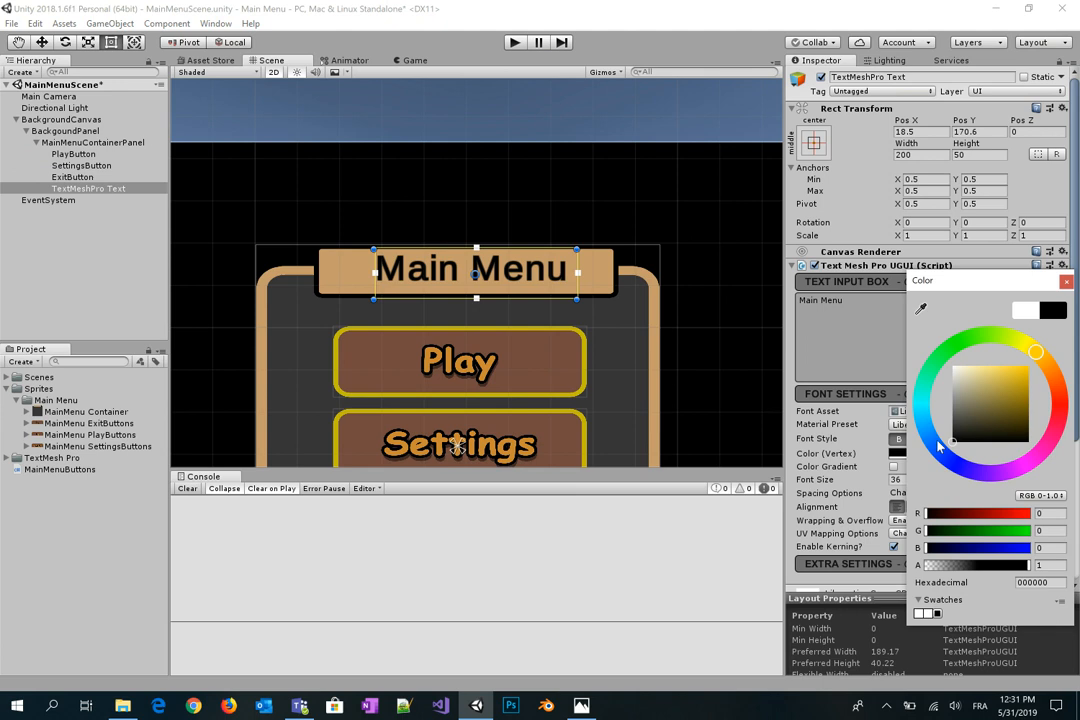
left_click(1067, 282)
left_click(916, 479)
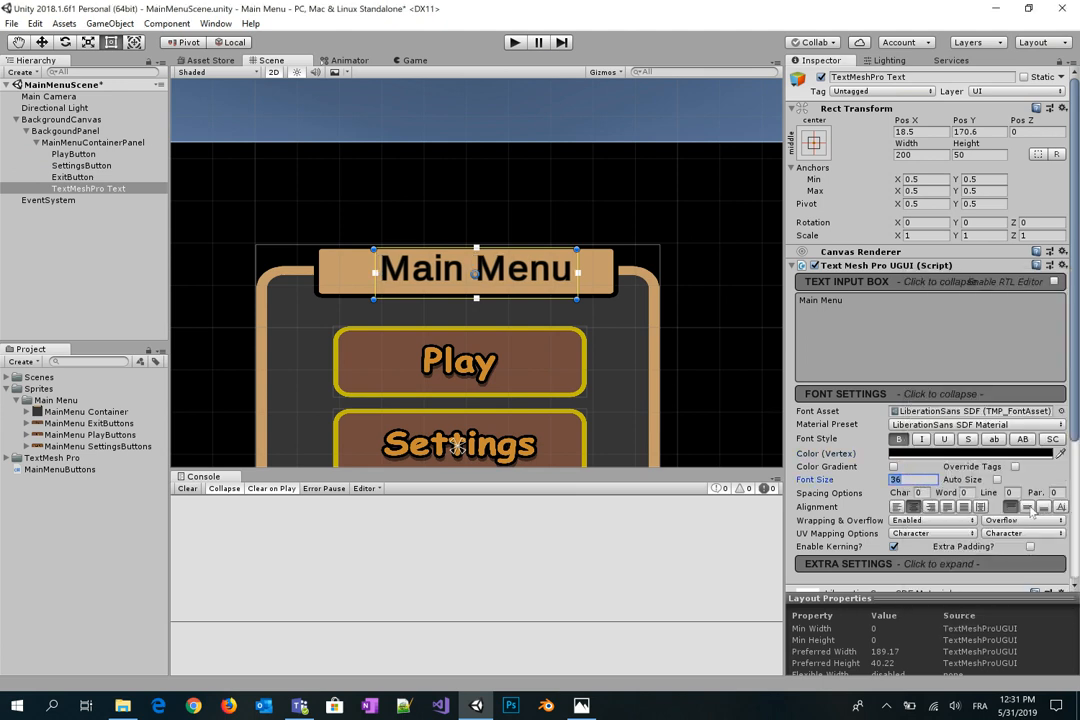
double_click(76, 154)
left_click(89, 178, "shift")
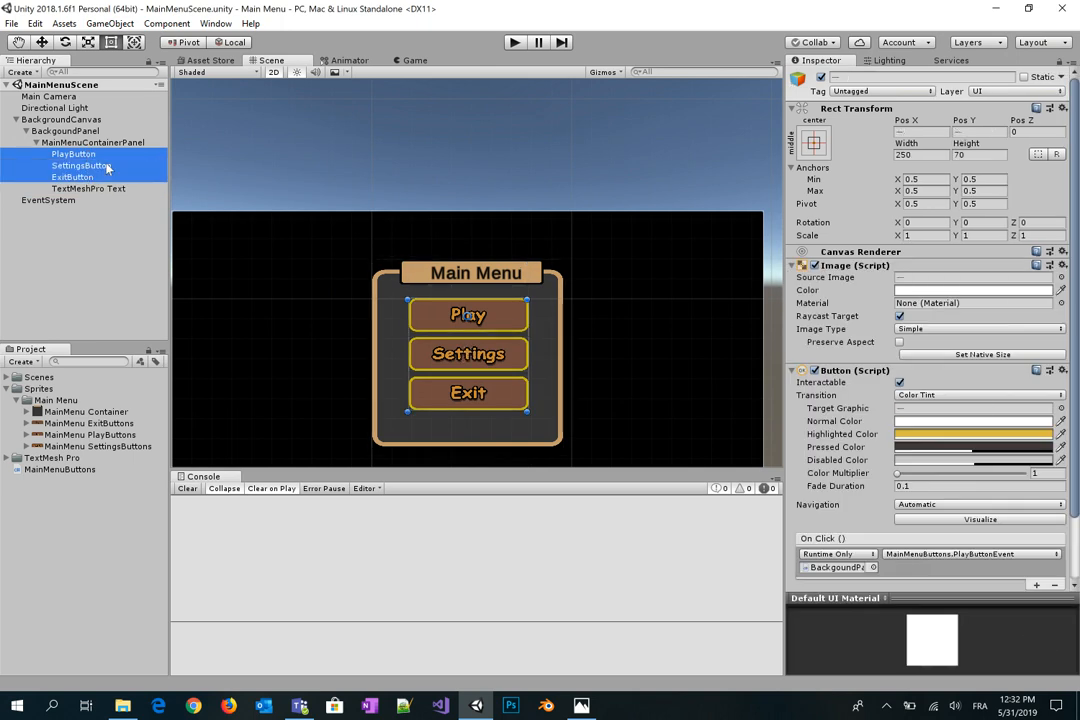
Step: Move the Play, Settings and Exit buttons slightly down with the Move tool
left_click_drag(500, 326, 501, 338)
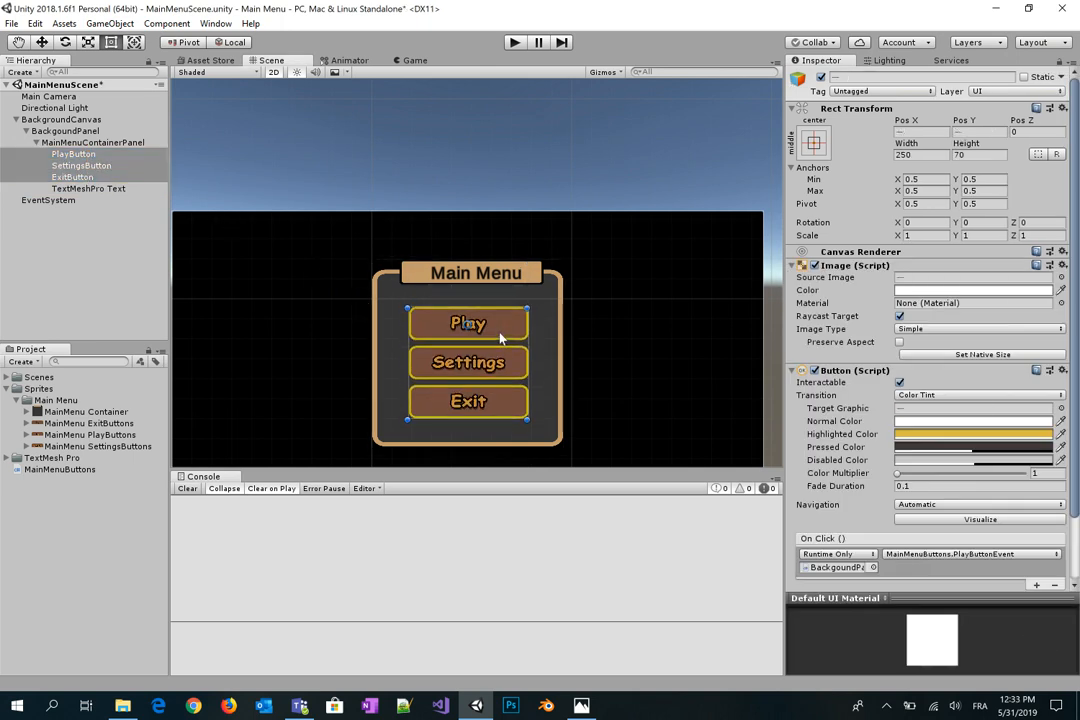
key("w")
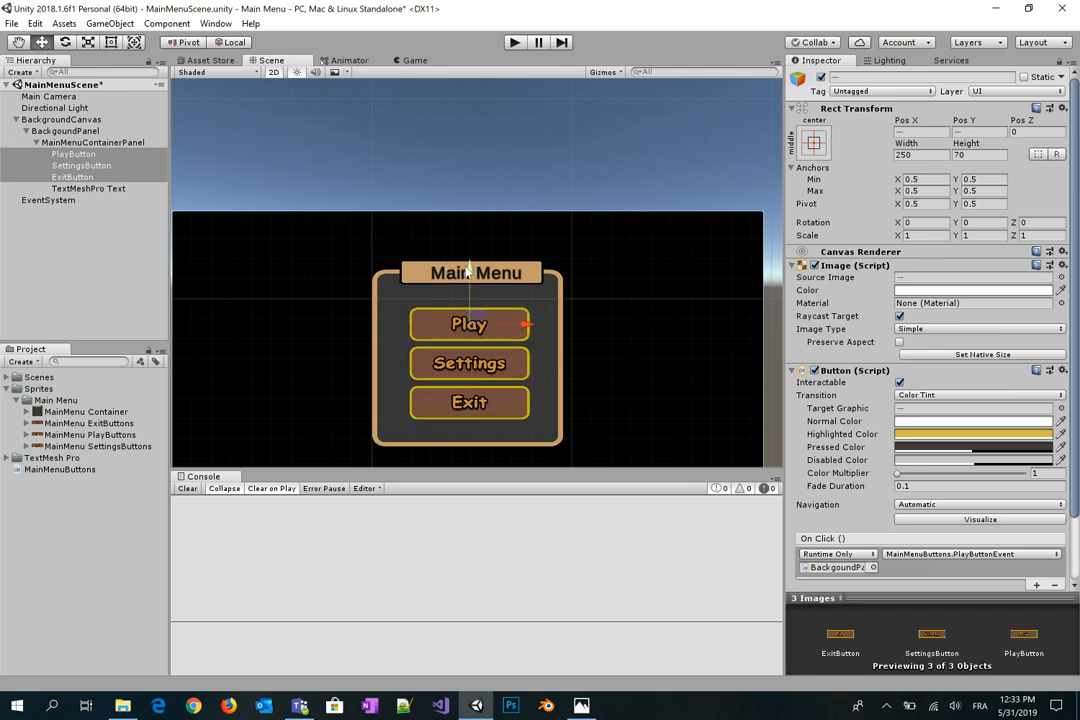
left_click_drag(467, 272, 469, 267)
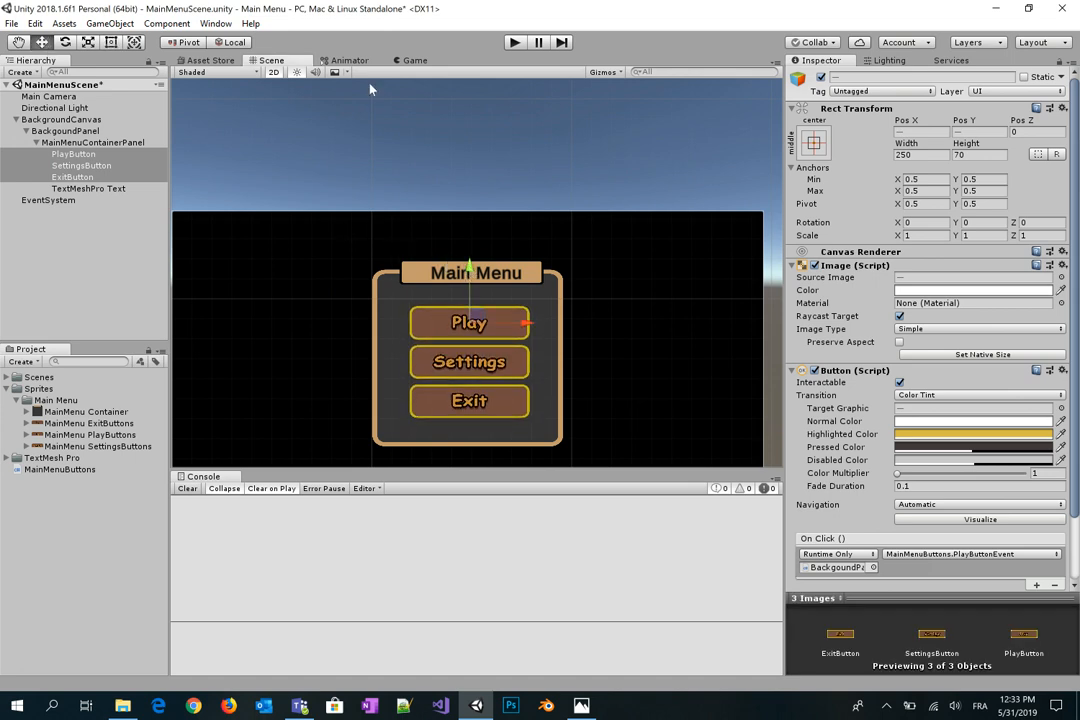
Step: Run the game in the Game view, previewing at Standalone 1024x768 and then Free Aspect
left_click(412, 60)
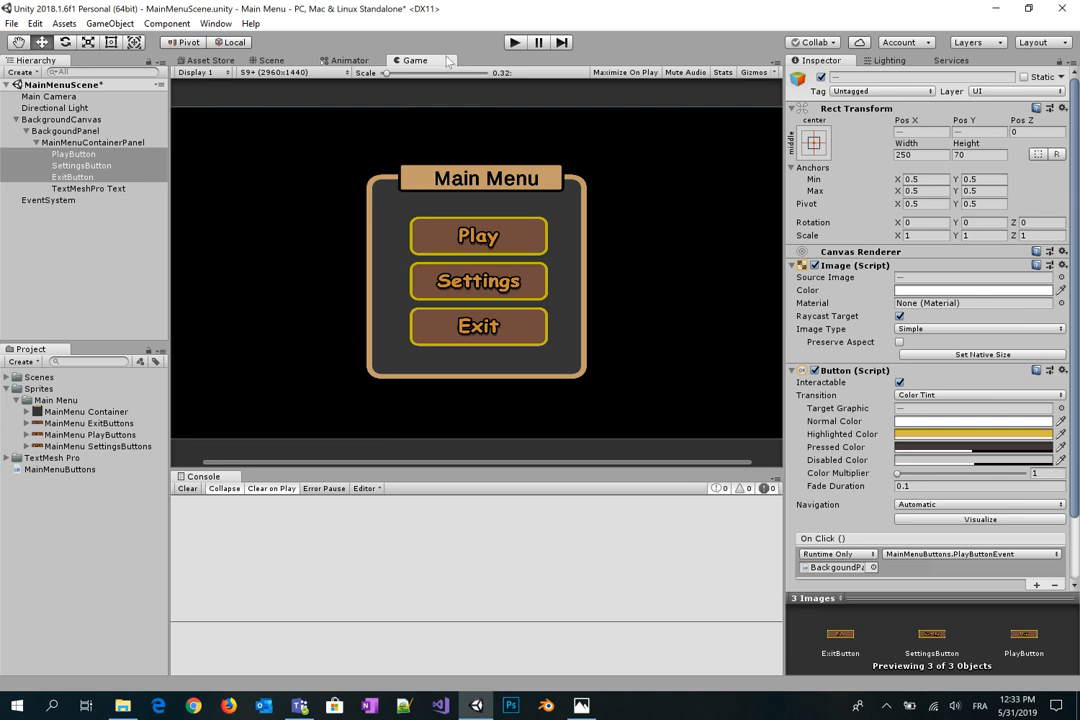
left_click(514, 43)
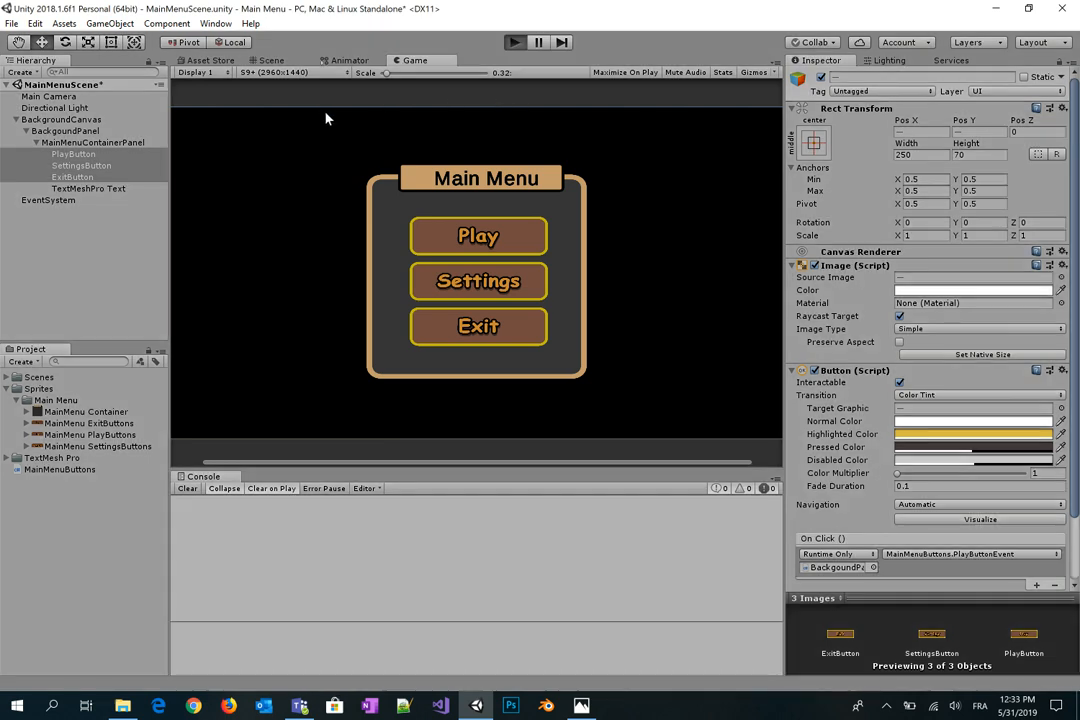
left_click(326, 73)
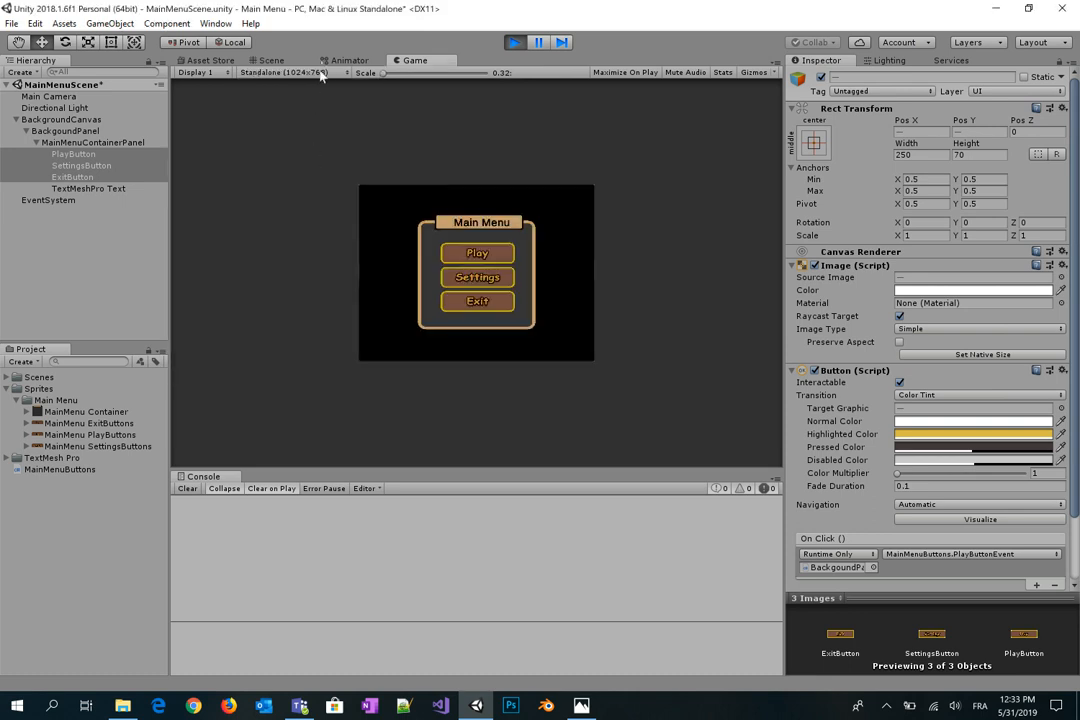
left_click(314, 73)
left_click(290, 83)
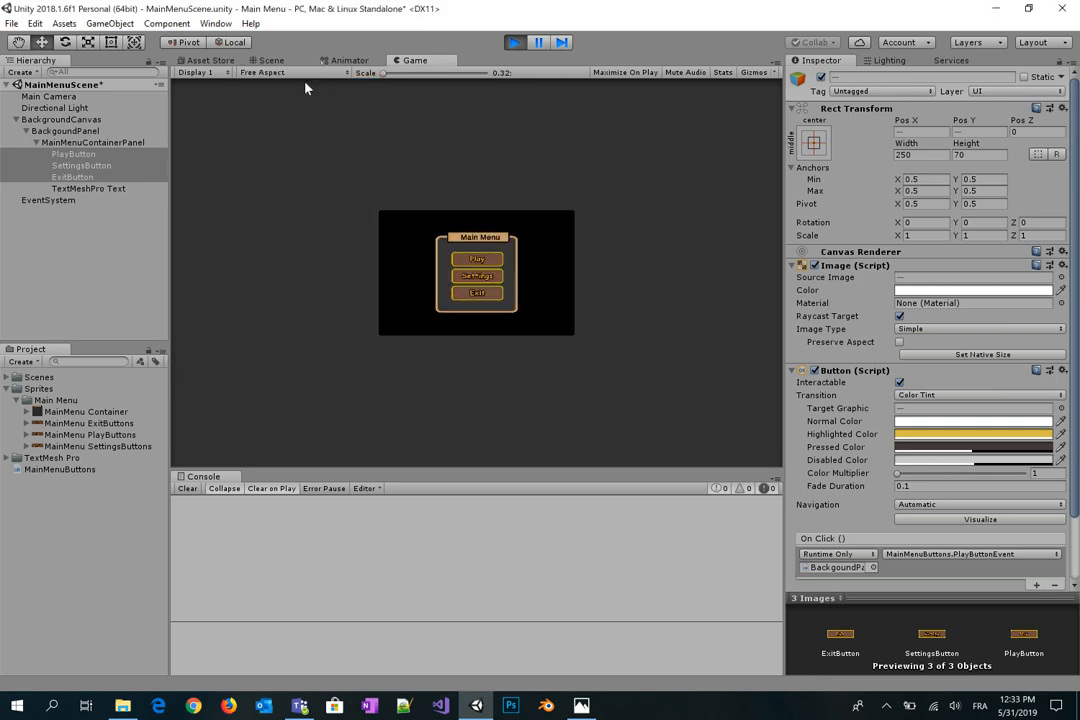